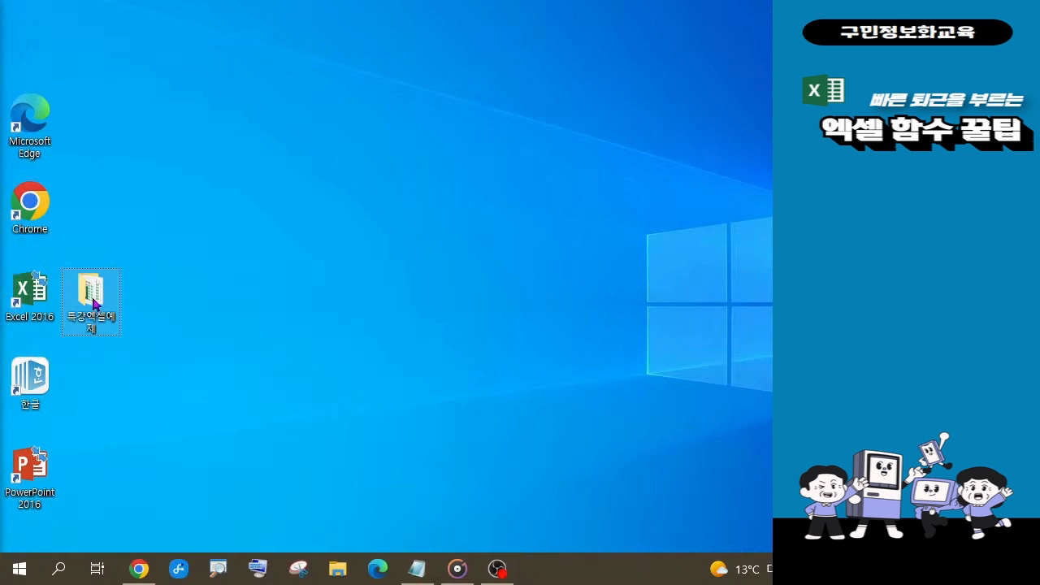
Open the workbook 1회차-수식과 함수.xlsx from the 특강엑셀예제 folder and switch to the 참조방식 sheet.
double_click(93, 304)
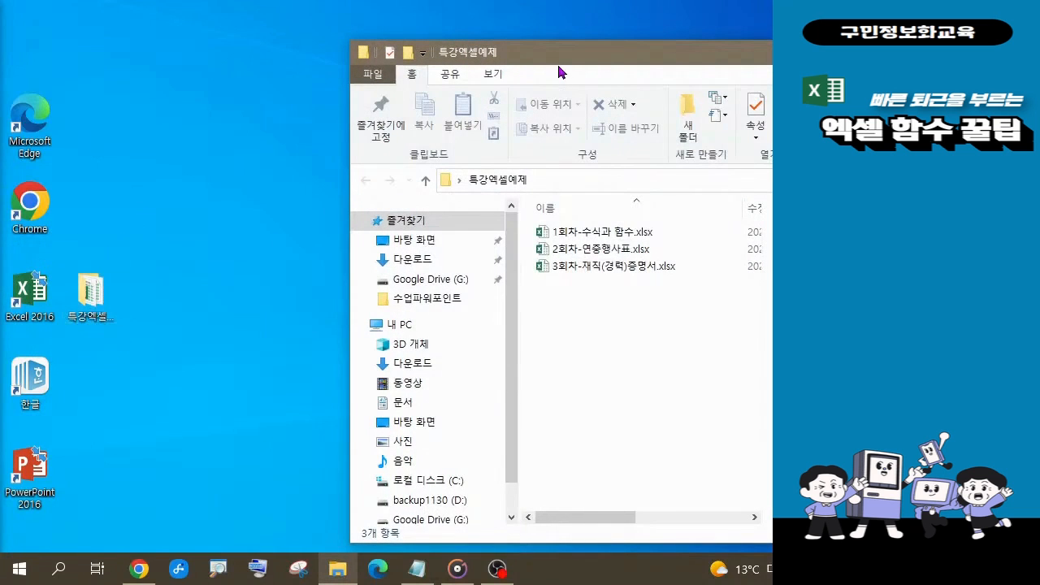
drag(560, 50, 369, 26)
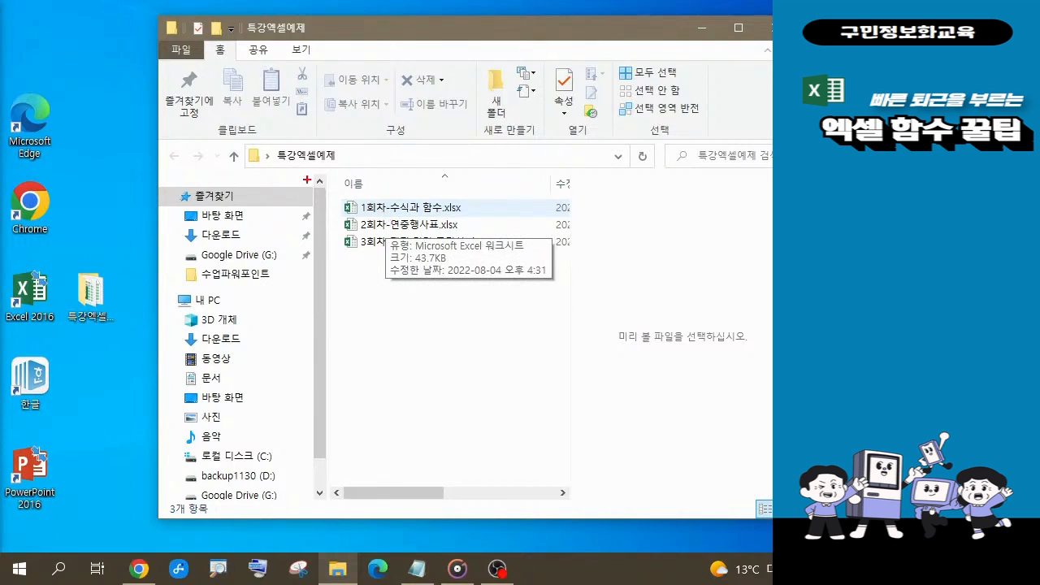
drag(307, 181, 515, 219)
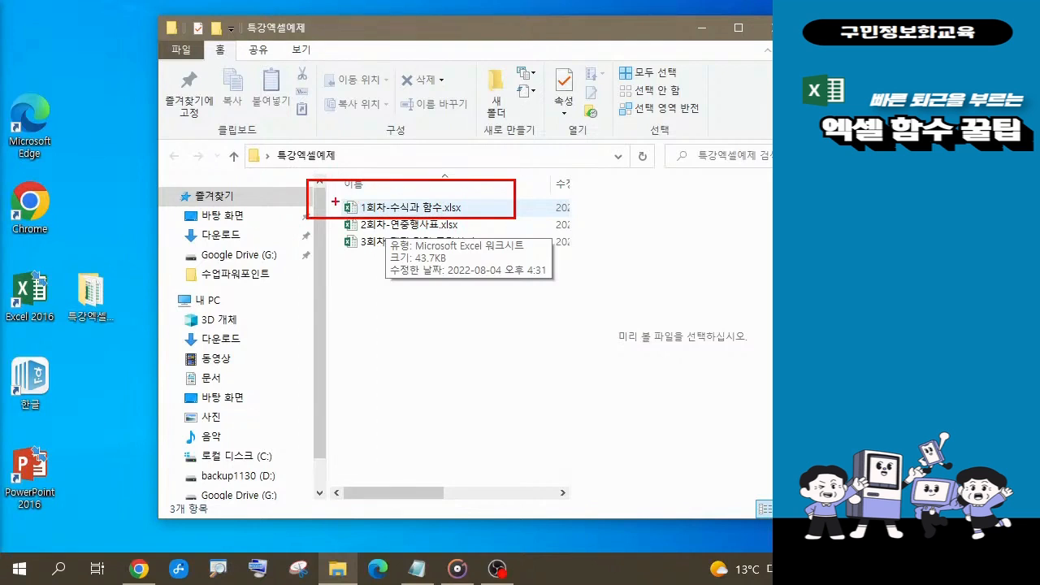
drag(336, 201, 252, 172)
mouse_move(452, 190)
mouse_down()
mouse_move(452, 199)
mouse_move(480, 189)
mouse_up()
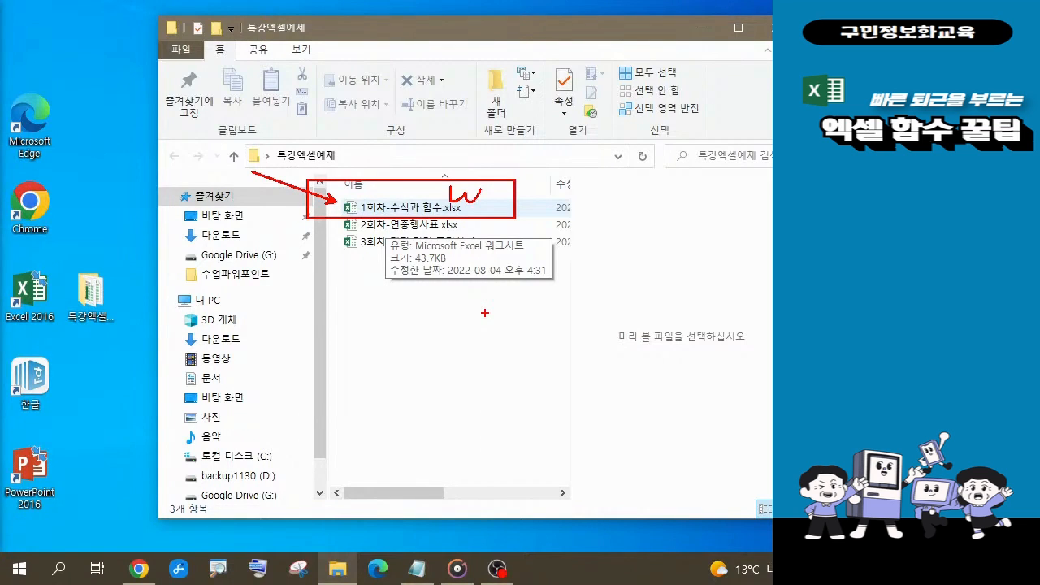
key(Escape)
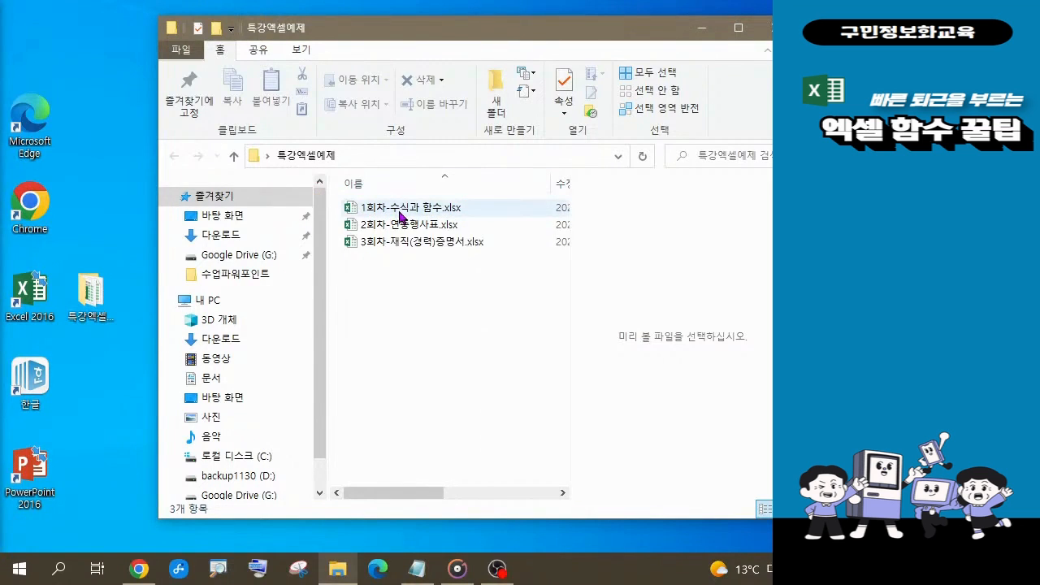
double_click(404, 209)
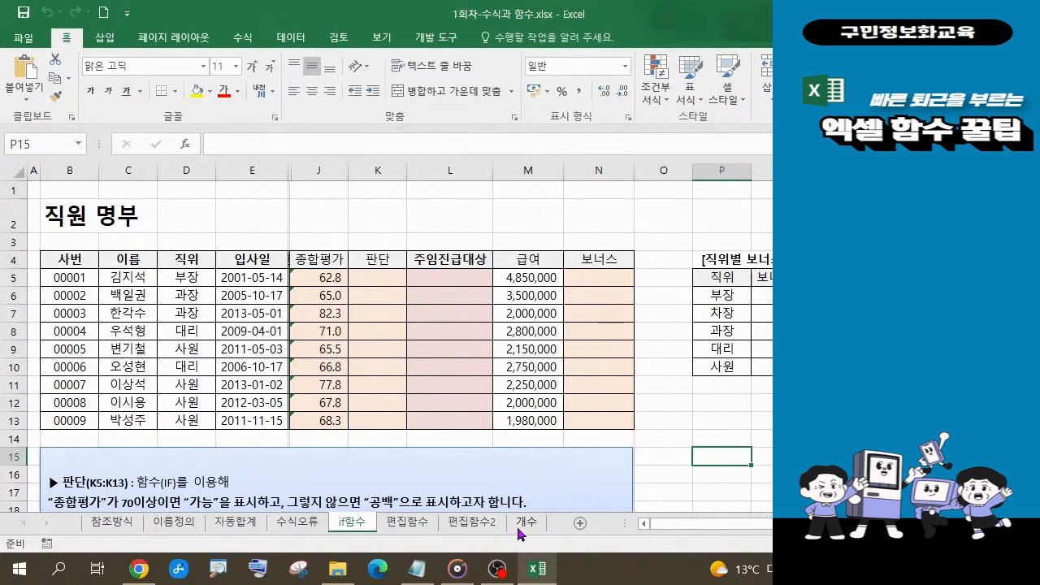
click(108, 521)
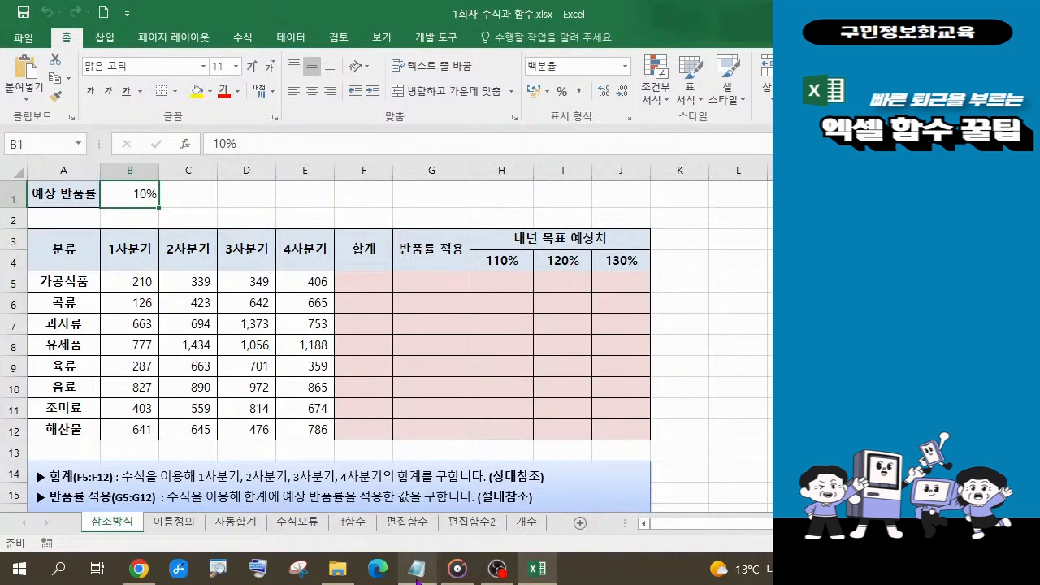
Sum B5:E5 in cell F5 with AutoSum and fill the formula down through F12.
mouse_move(417, 574)
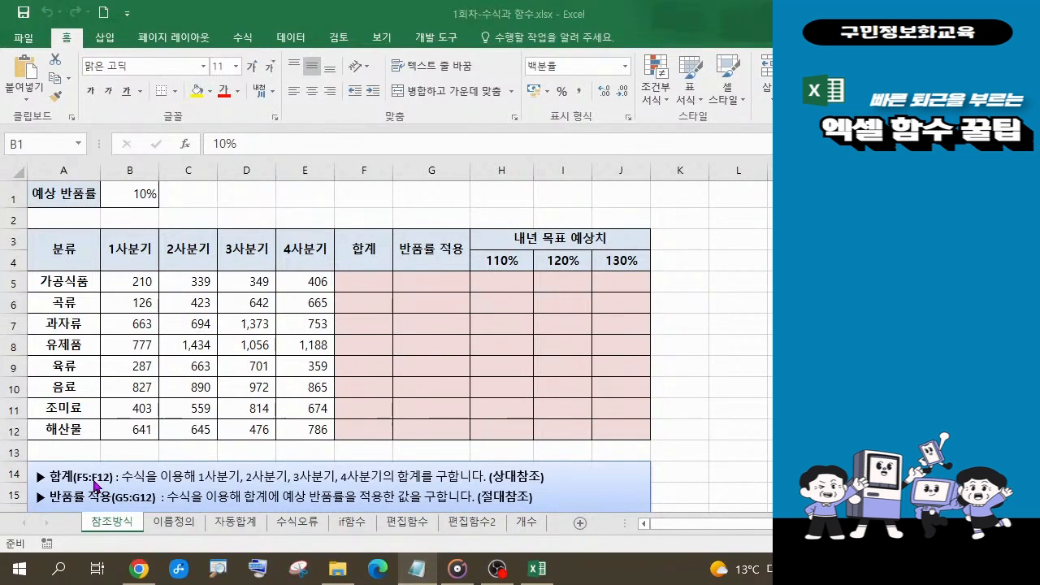
click(367, 280)
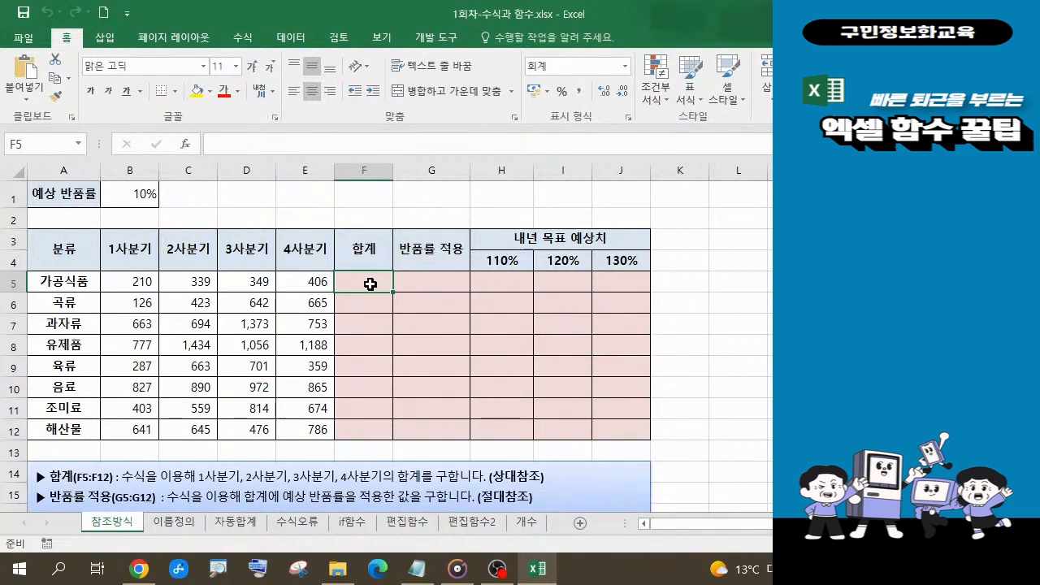
click(249, 44)
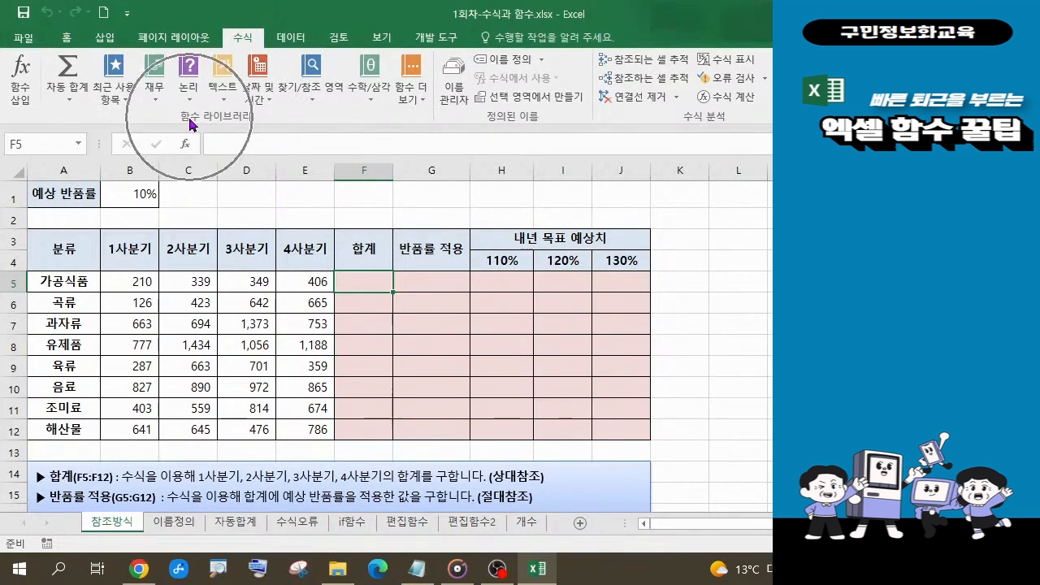
click(70, 100)
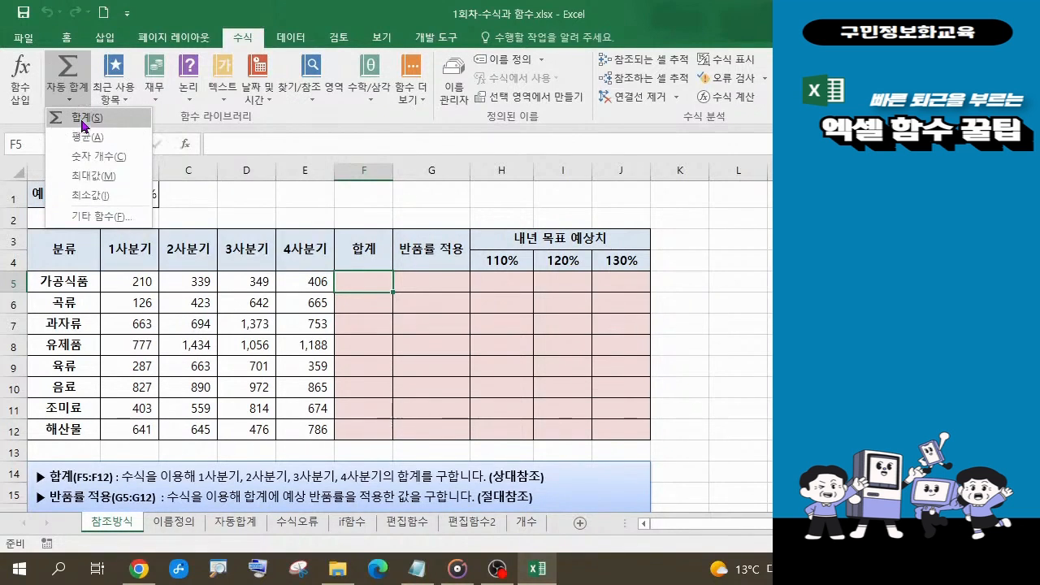
click(84, 118)
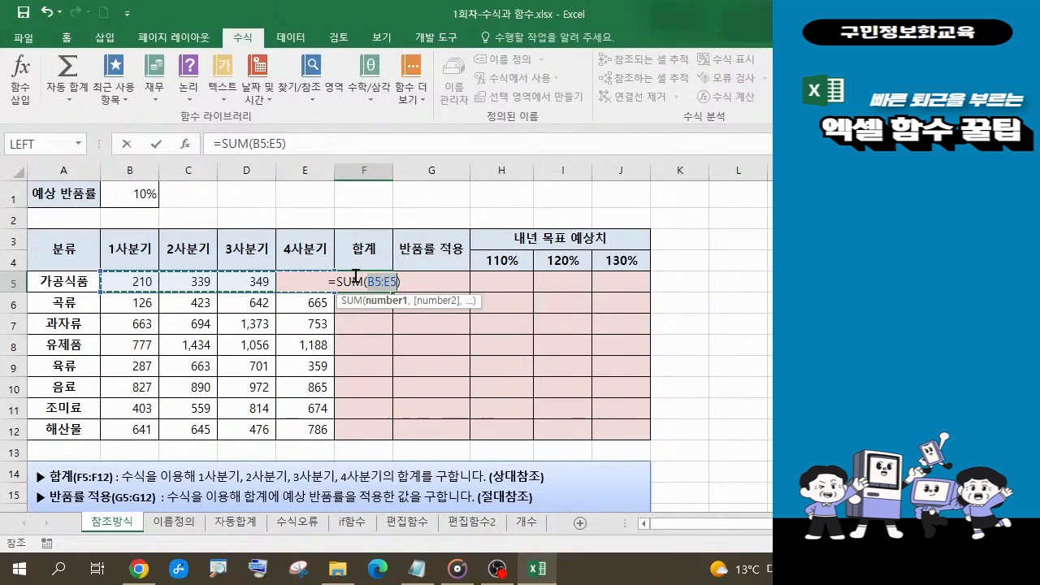
key(Return)
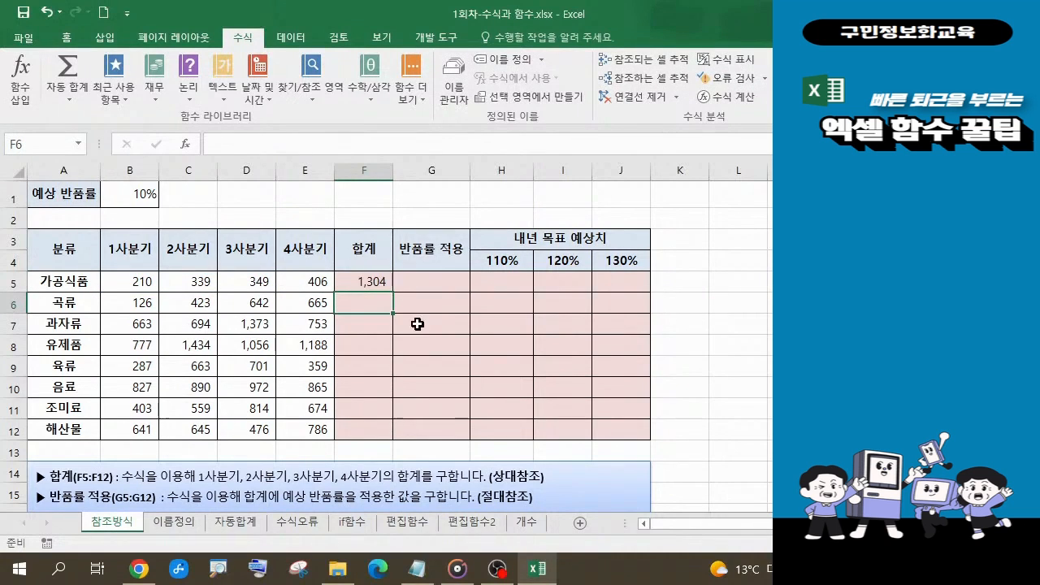
click(380, 283)
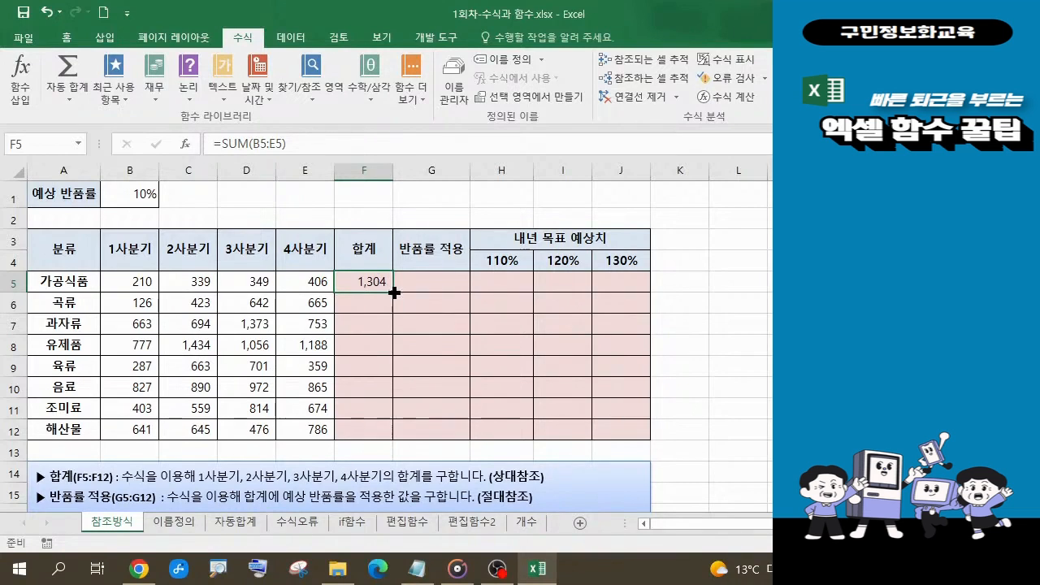
double_click(395, 292)
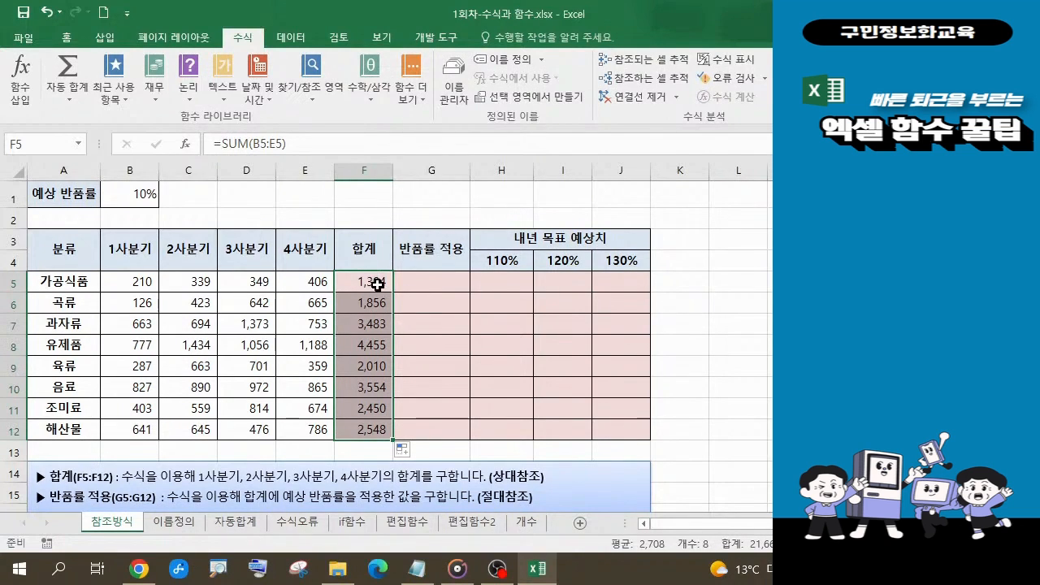
Examine the SUM formulas in F5, F6 and F12 to compare how their relative cell references change by row.
click(377, 284)
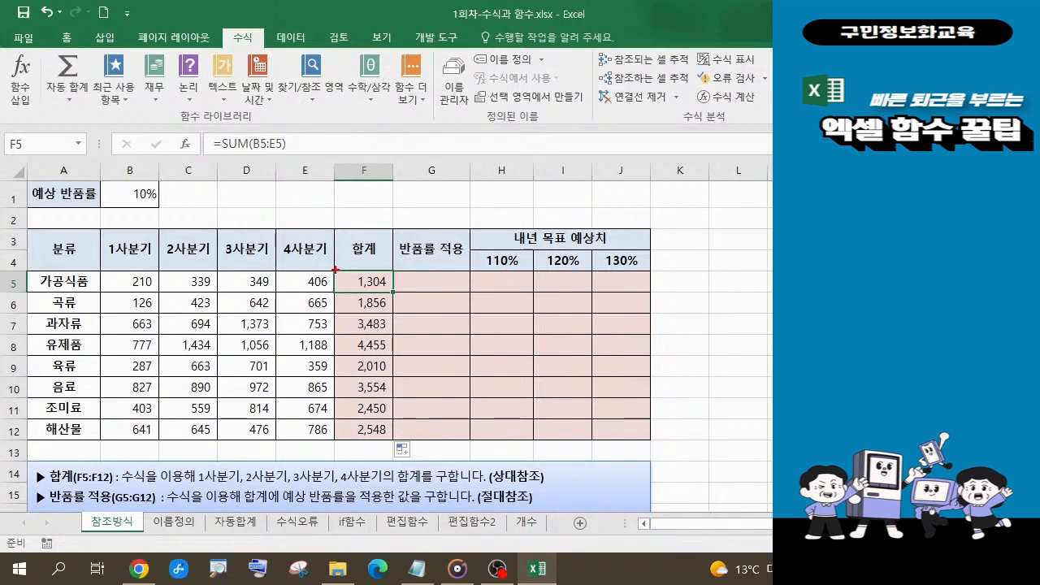
drag(335, 270, 389, 290)
drag(199, 126, 295, 161)
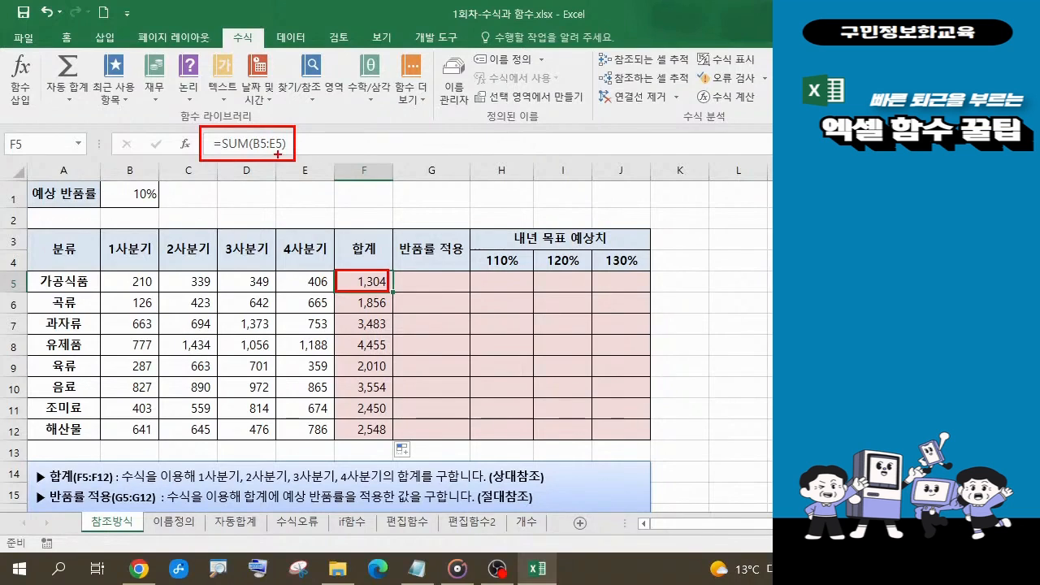
drag(289, 169, 341, 260)
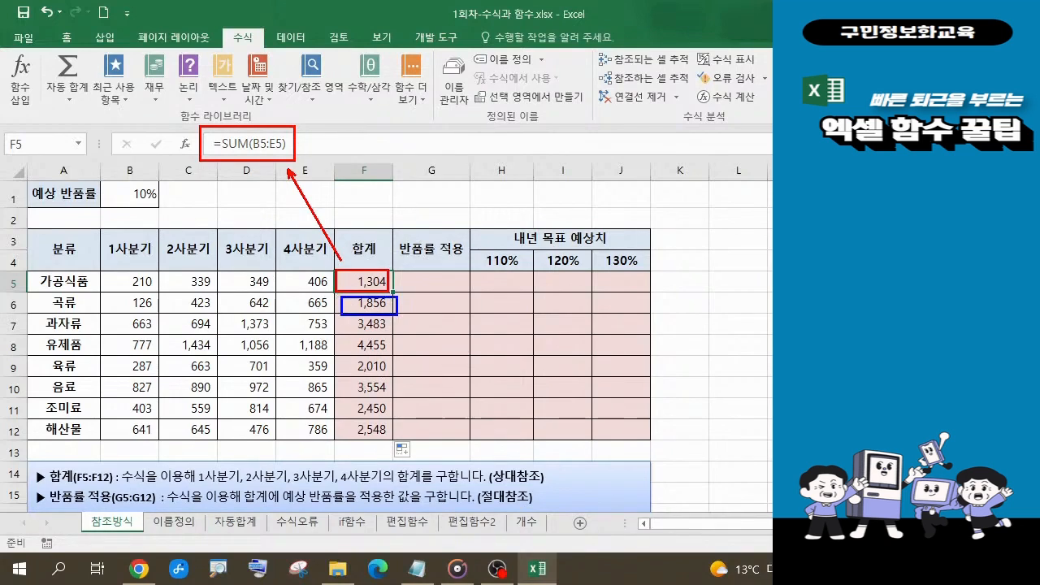
click(372, 305)
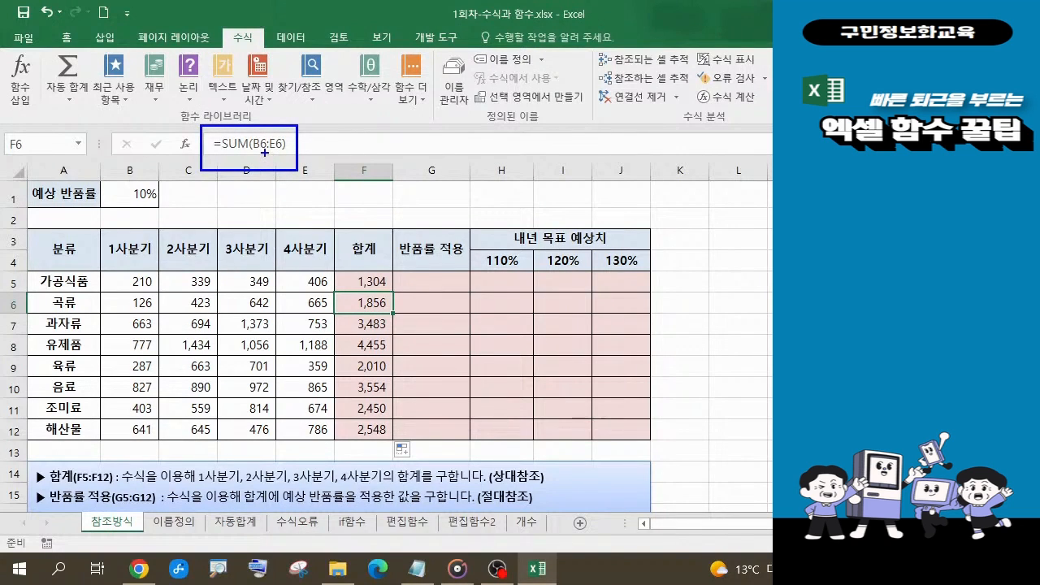
drag(267, 156, 355, 310)
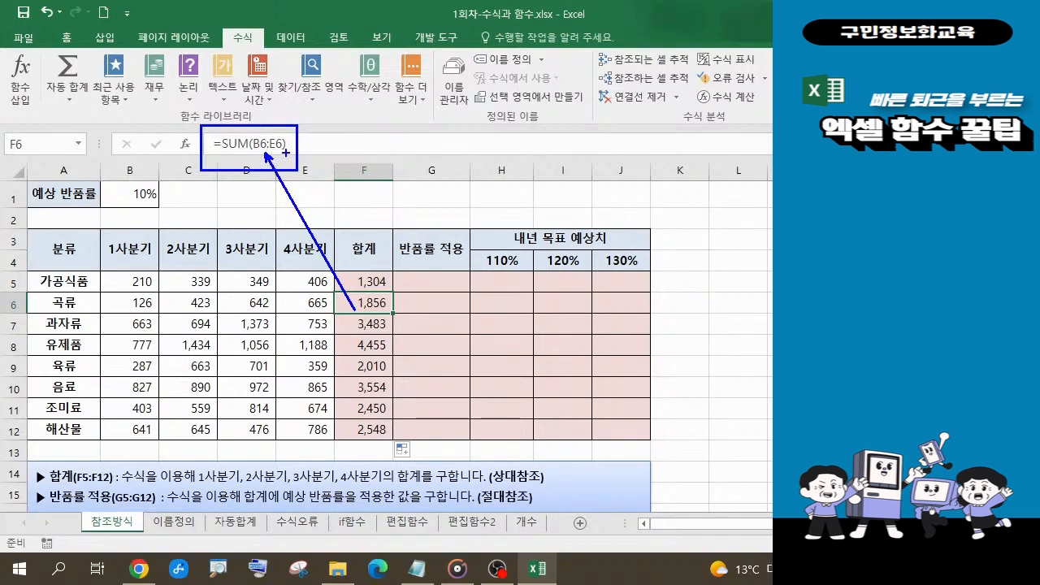
drag(284, 152, 305, 187)
key(Escape)
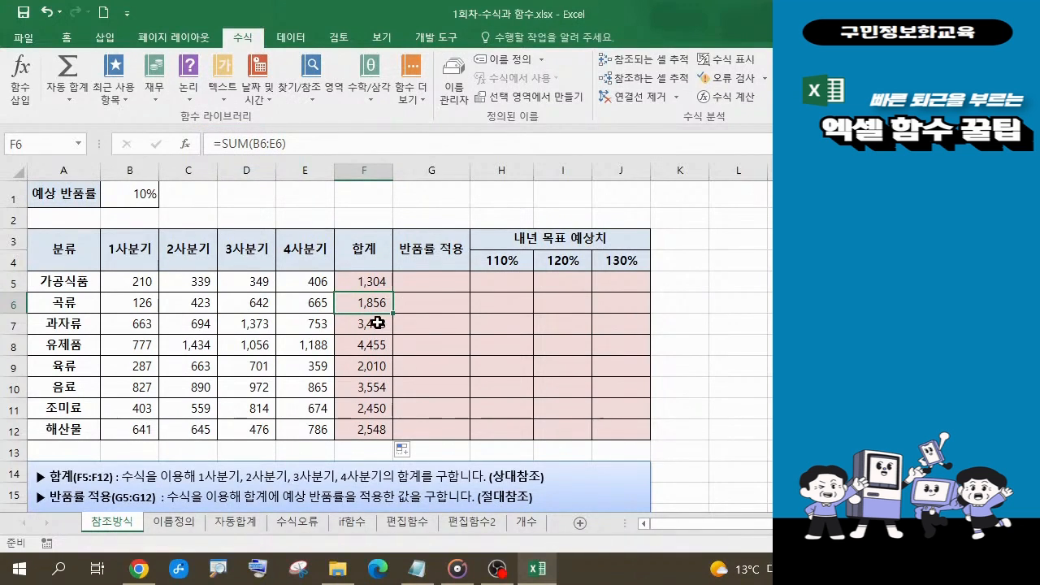
click(370, 433)
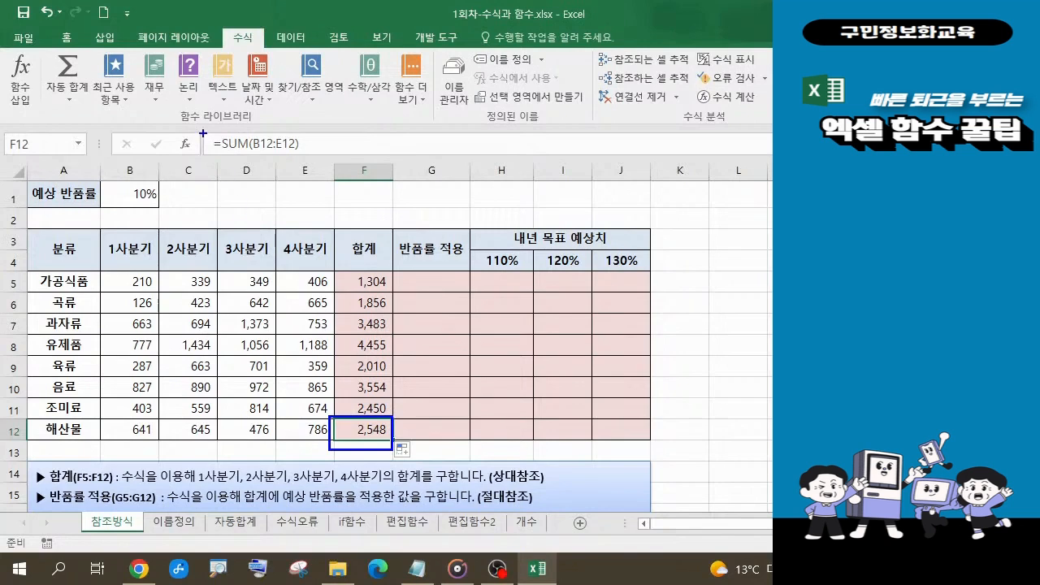
drag(193, 122, 323, 183)
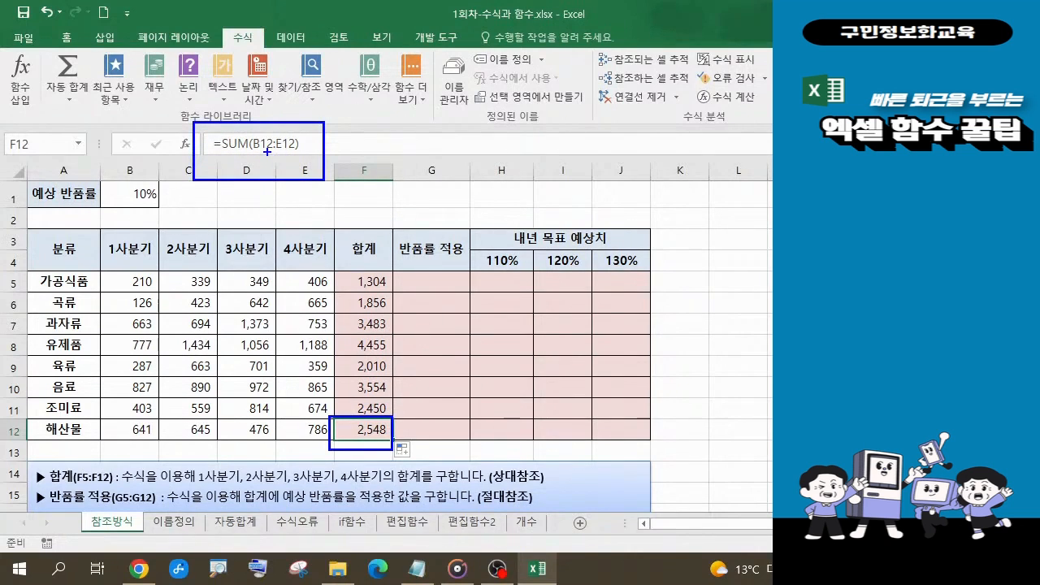
drag(267, 151, 284, 217)
drag(292, 156, 311, 206)
drag(340, 278, 337, 380)
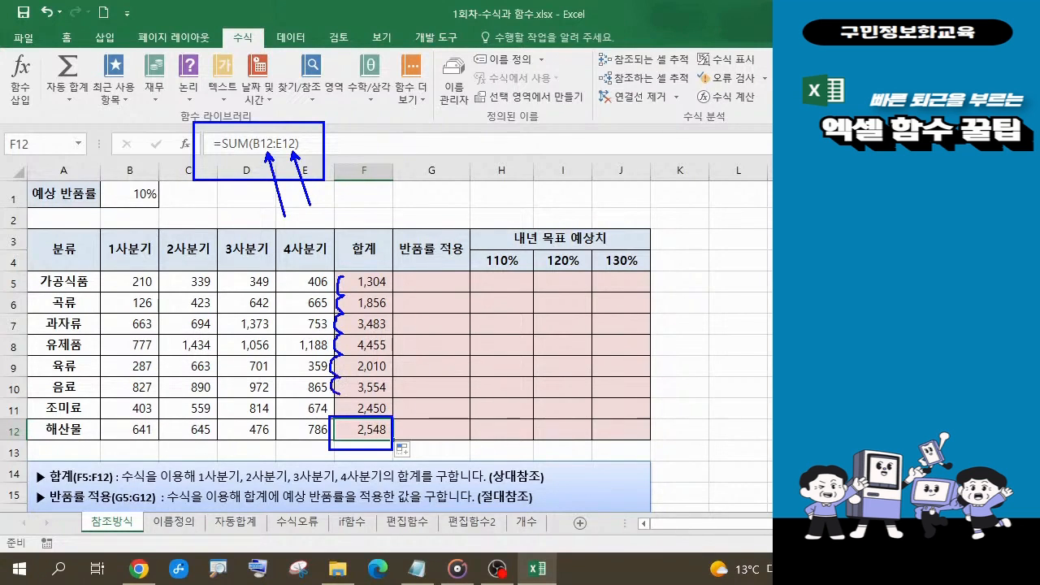
drag(336, 421, 335, 438)
key(Escape)
key(alt+Tab)
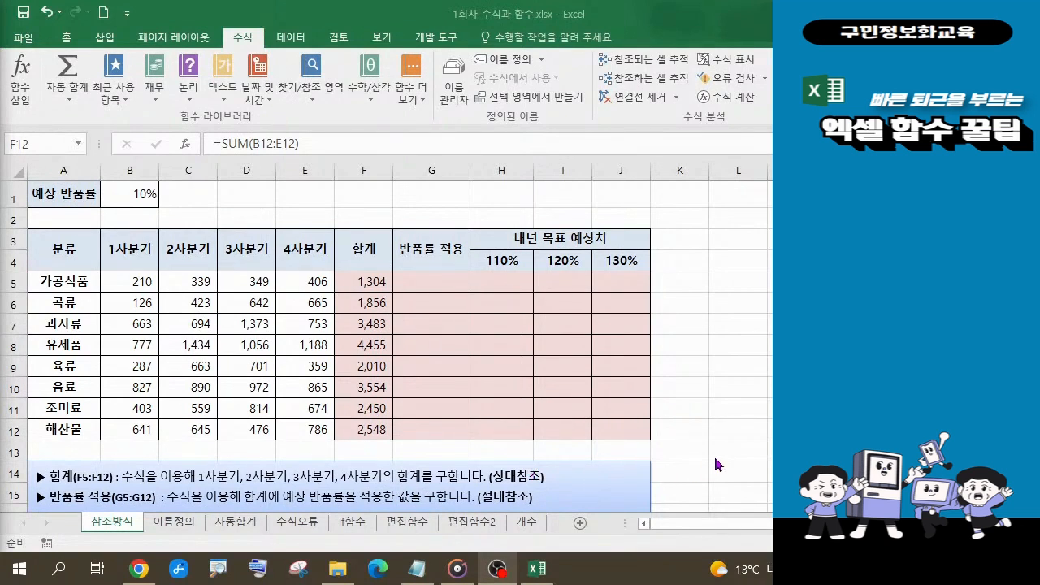
Read the notes below the table on how the 반품률 적용 column is calculated and which reference type it needs.
key(Escape)
scroll(736, 451, down, 1)
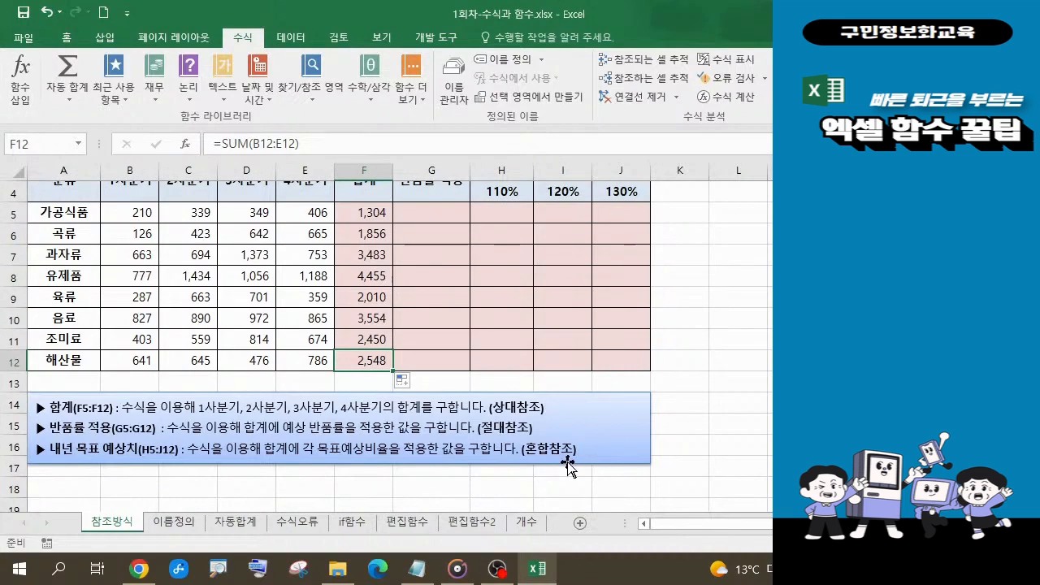
scroll(568, 455, up, 1)
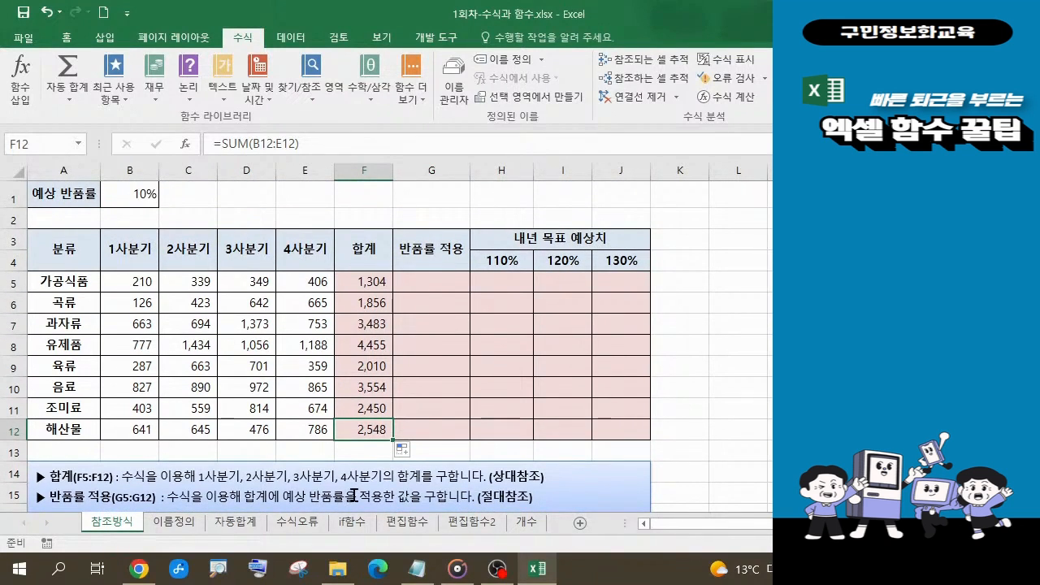
click(441, 285)
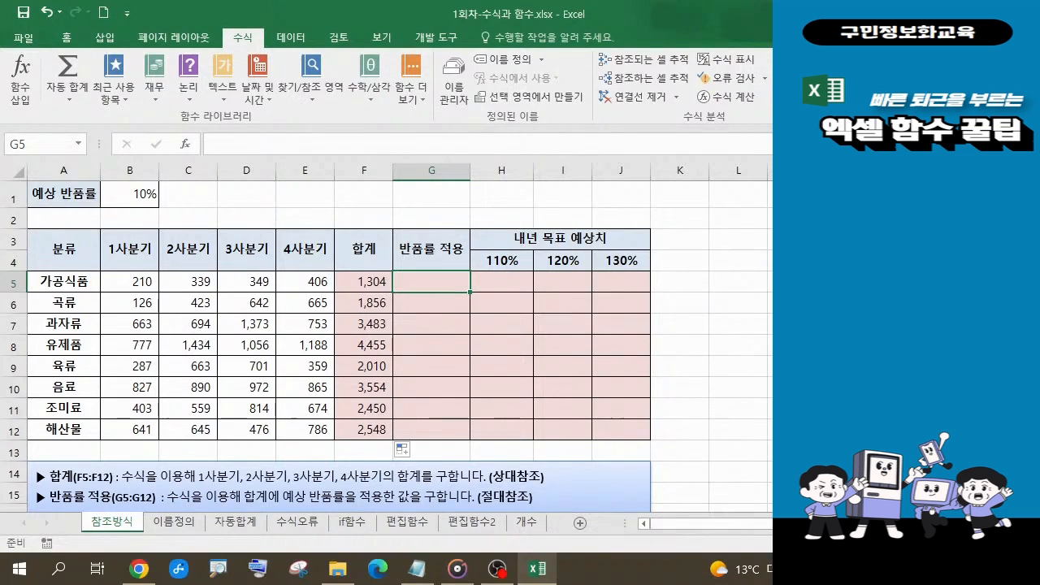
scroll(689, 406, down, 1)
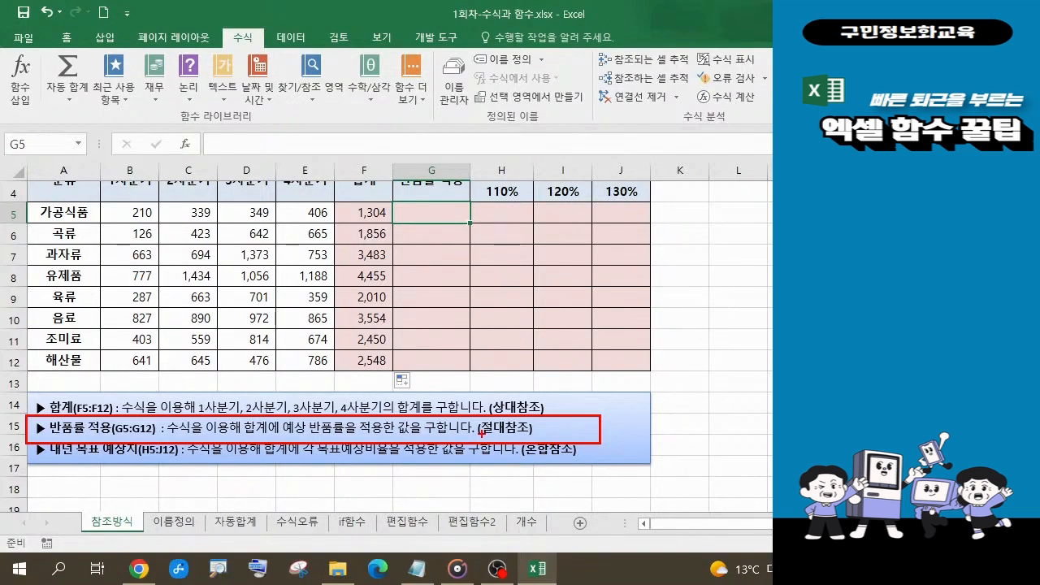
scroll(582, 532, up, 1)
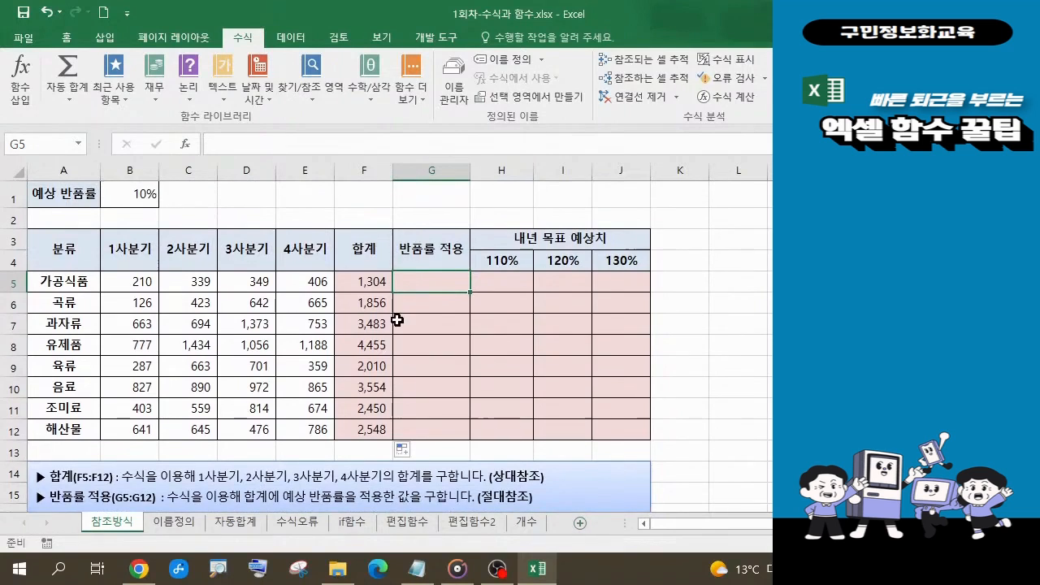
click(376, 283)
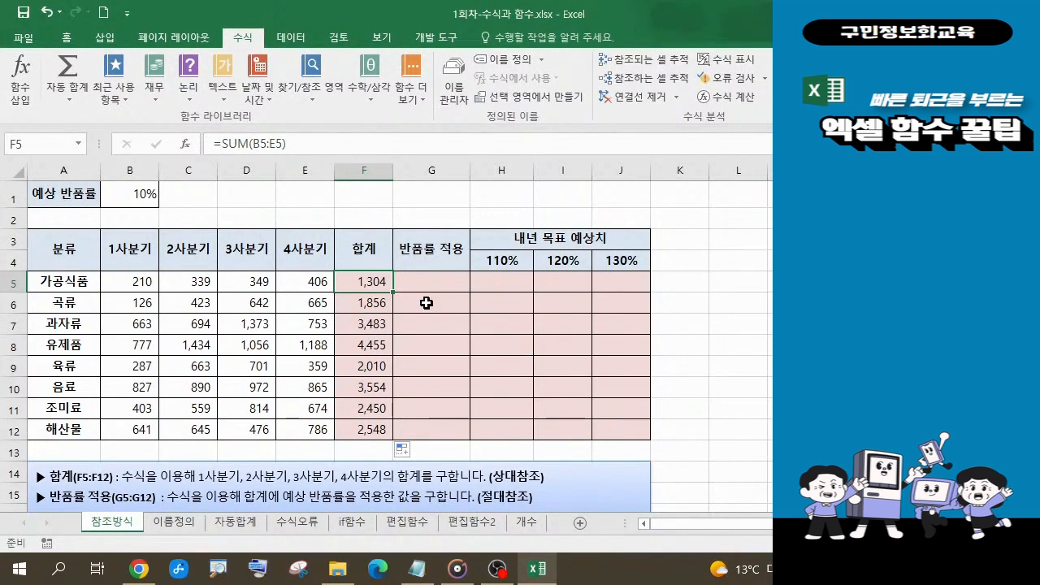
Enter the formula =F5*B1 in cell G5 to apply the expected return rate to the 가공식품 total.
click(446, 281)
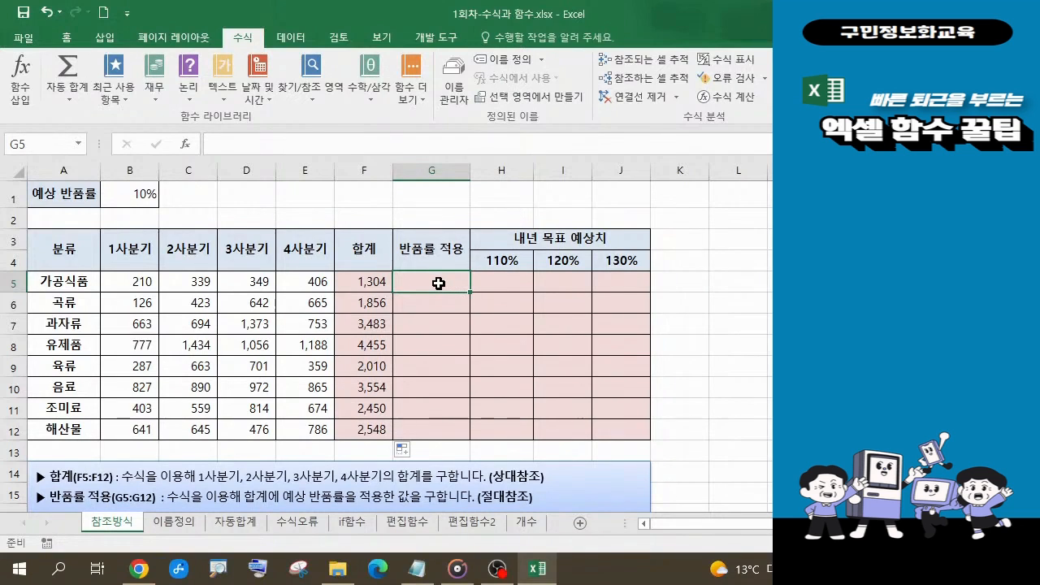
text(=)
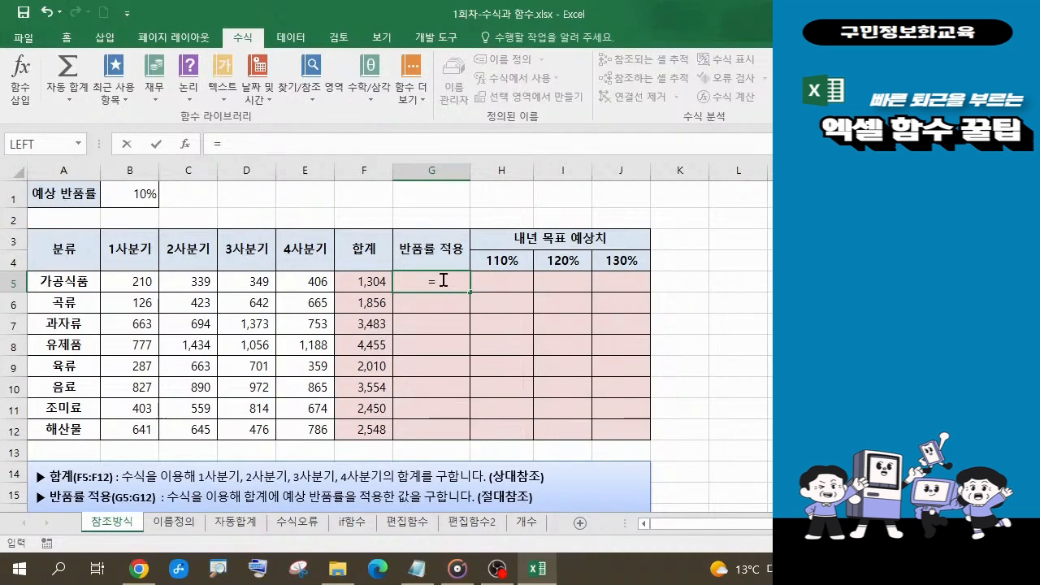
click(372, 282)
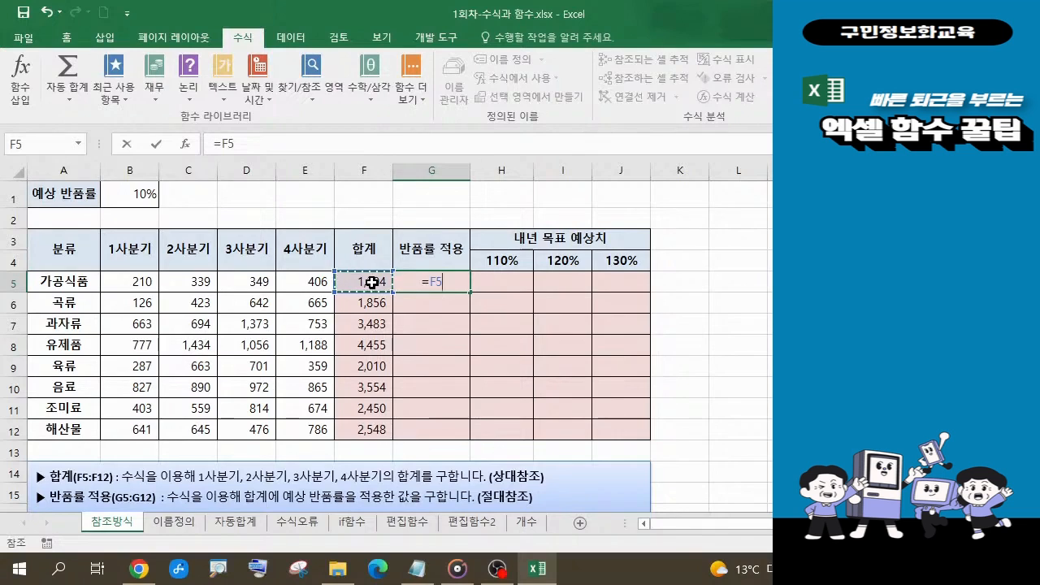
text(*)
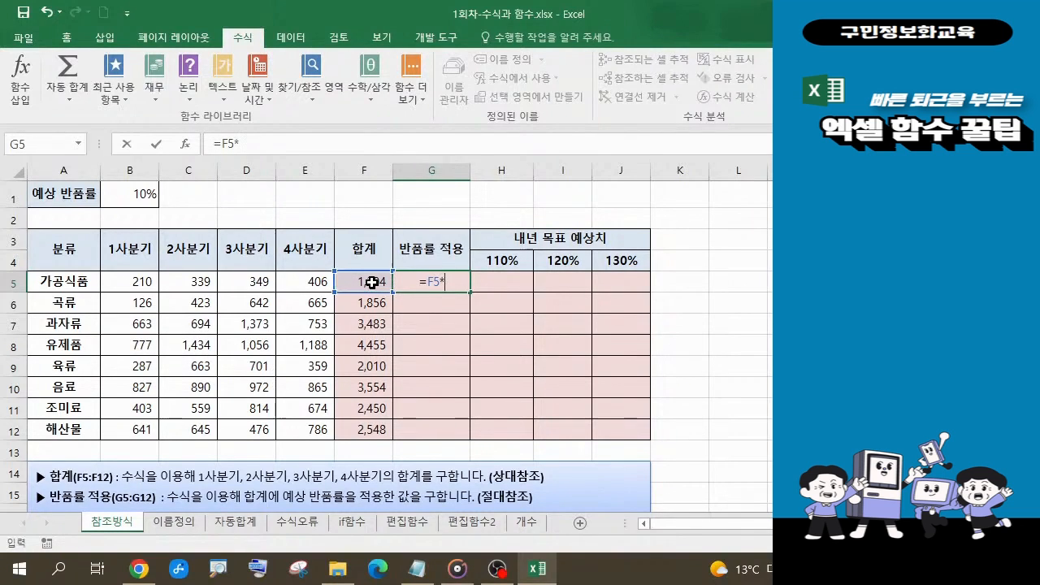
click(133, 196)
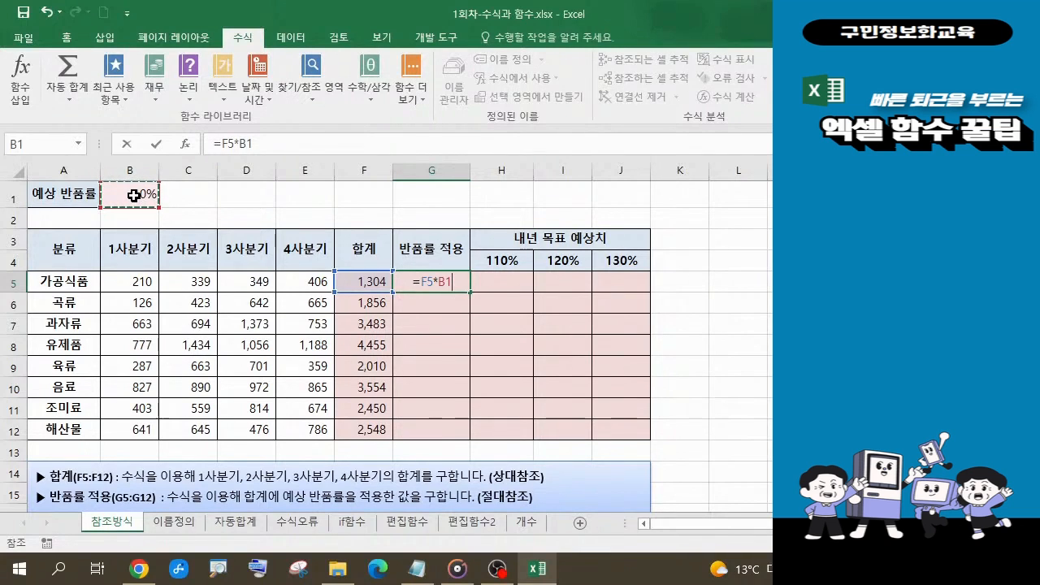
key(Return)
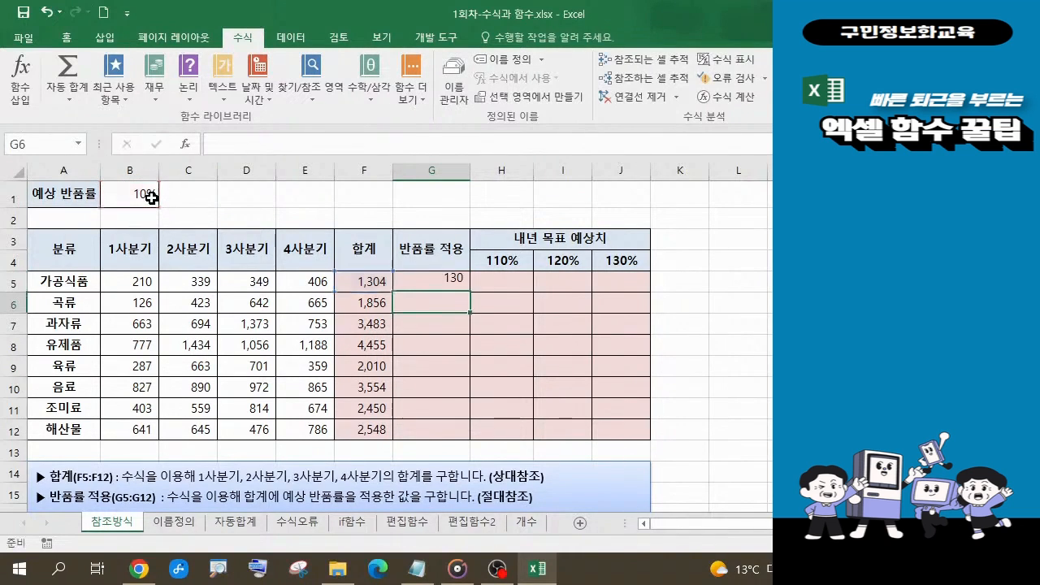
Fill the G5 formula down through G12 and check how its references shift in G6 and G10.
click(453, 284)
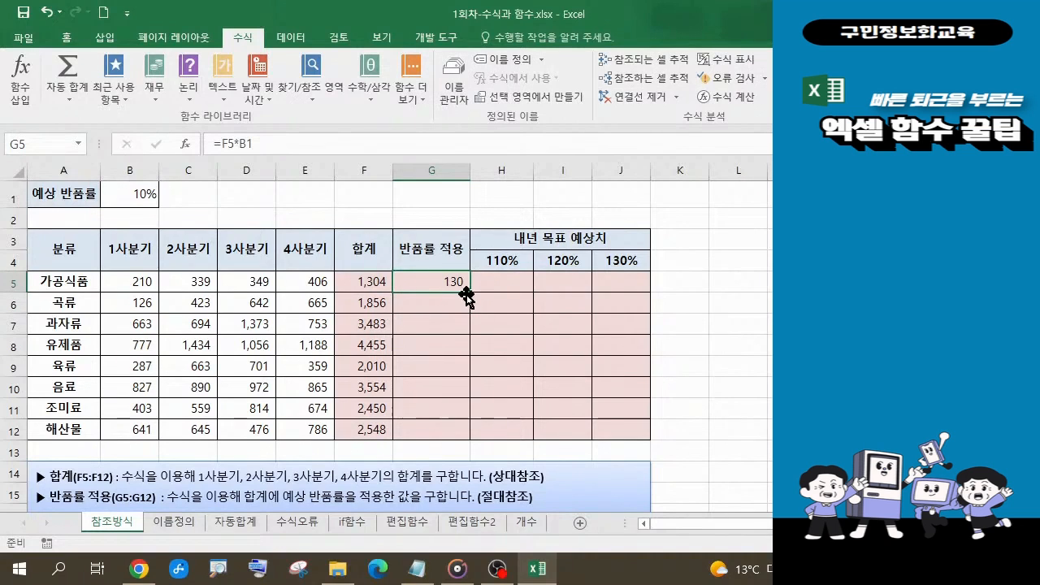
double_click(470, 291)
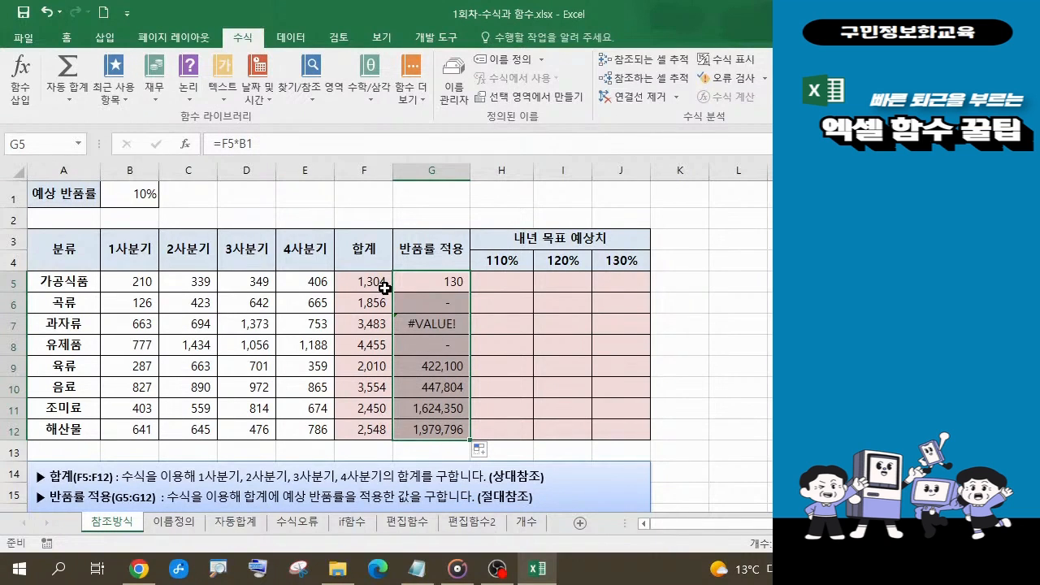
click(440, 282)
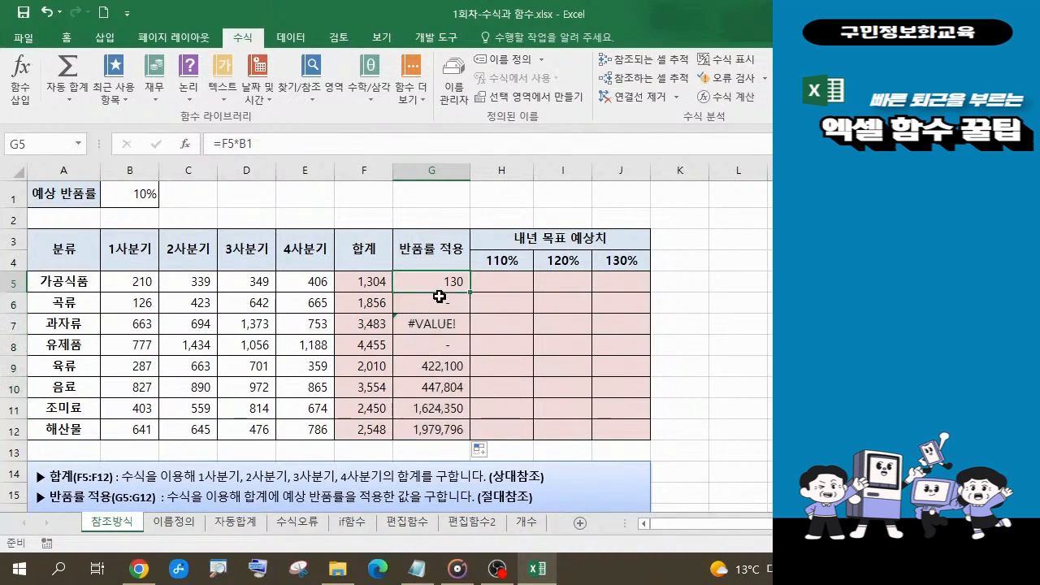
click(437, 304)
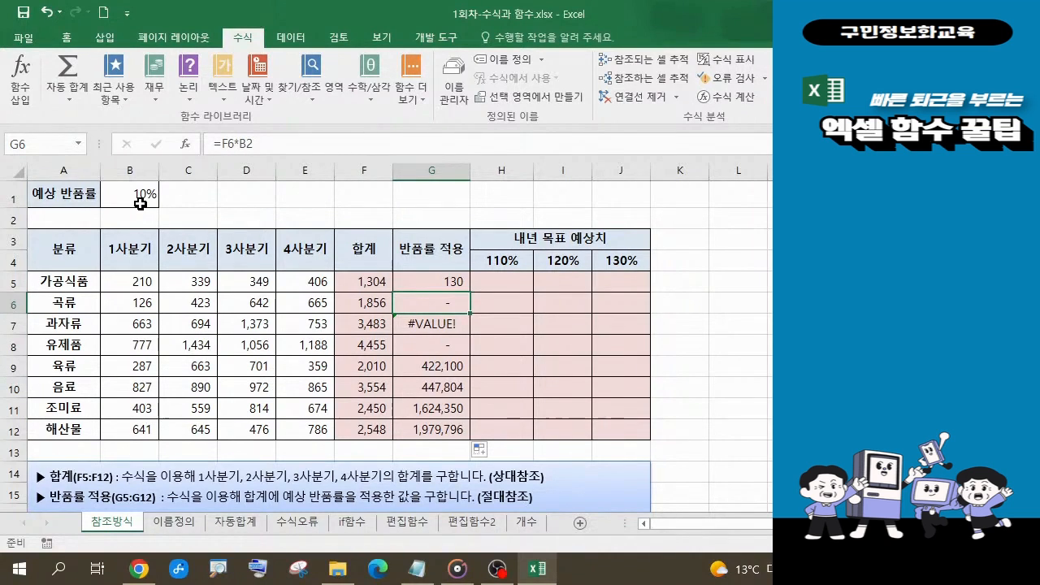
click(443, 388)
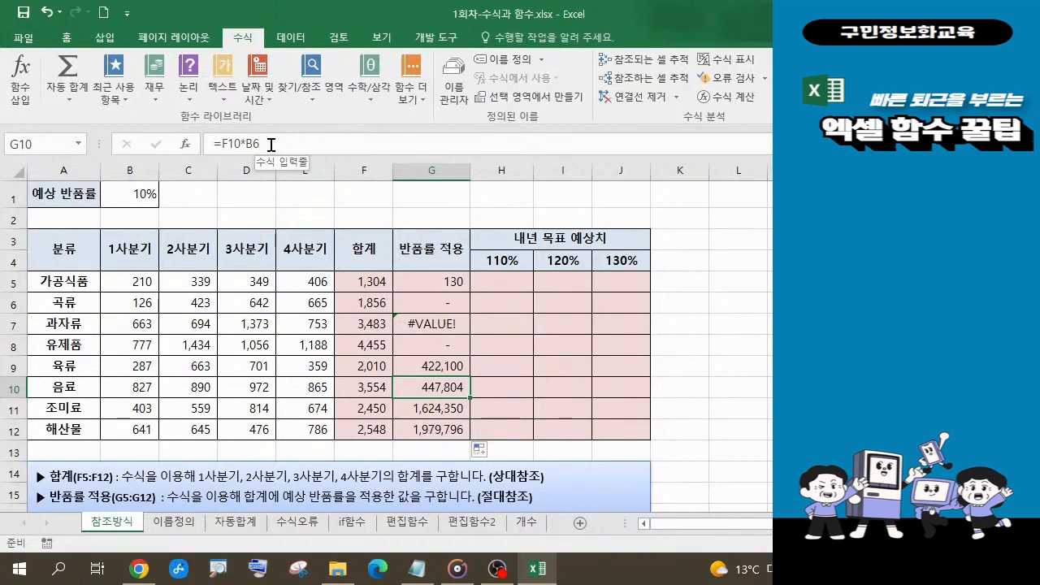
Make the B1 reference in the G5 formula absolute so that it reads =F5*$B$1.
click(429, 283)
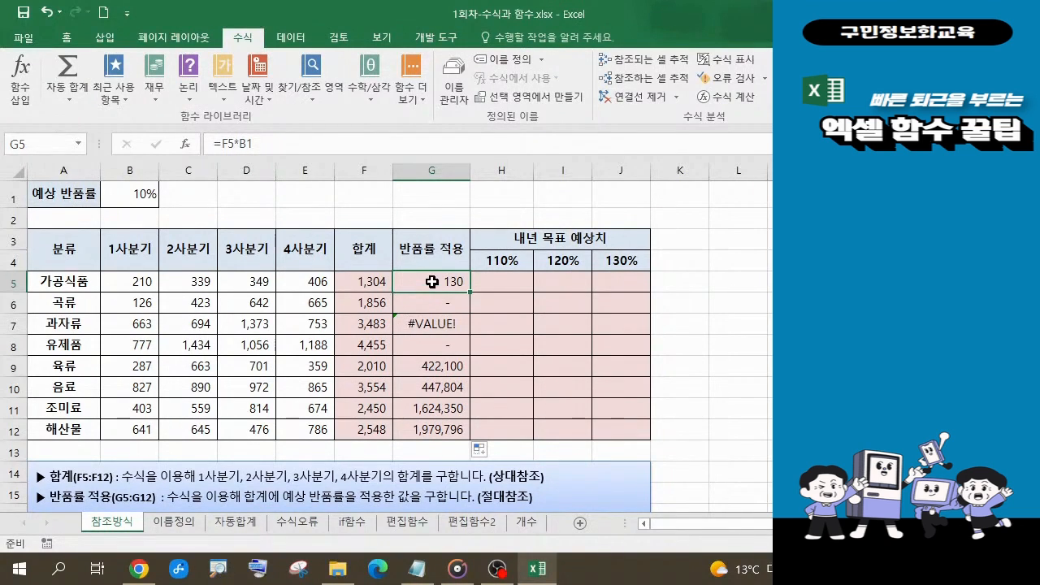
click(247, 144)
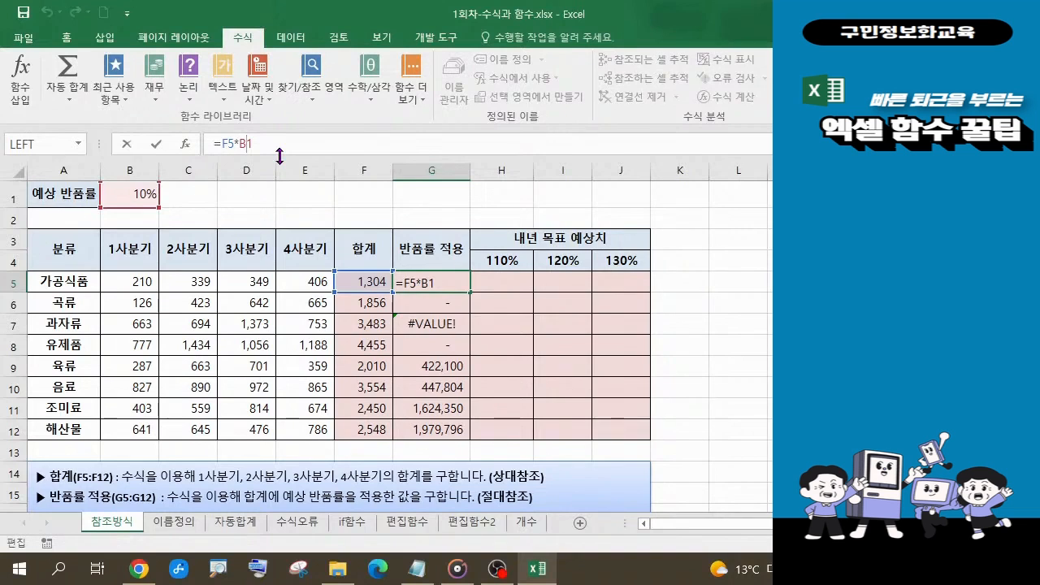
click(259, 573)
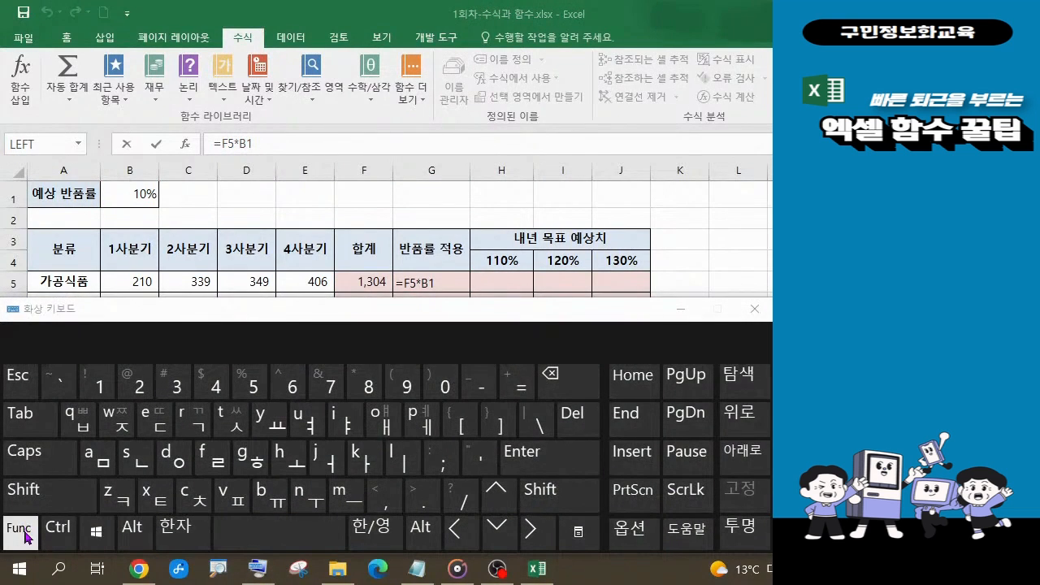
click(22, 532)
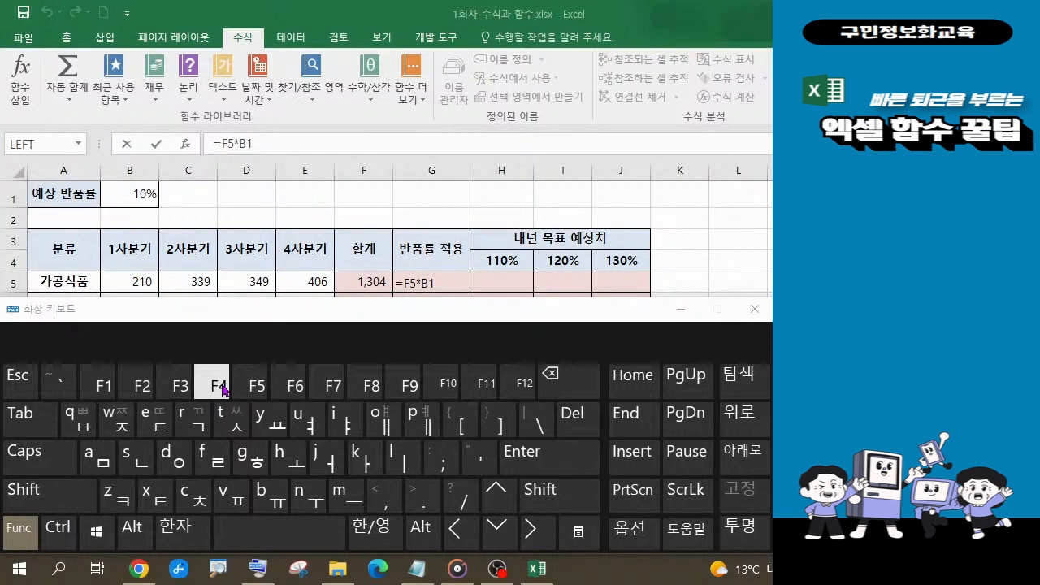
click(755, 309)
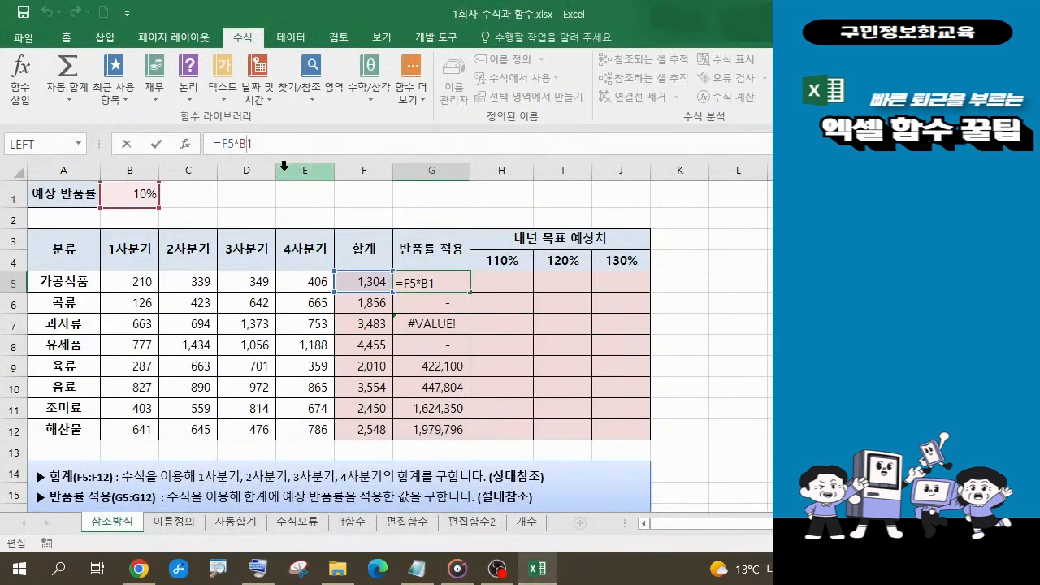
click(252, 145)
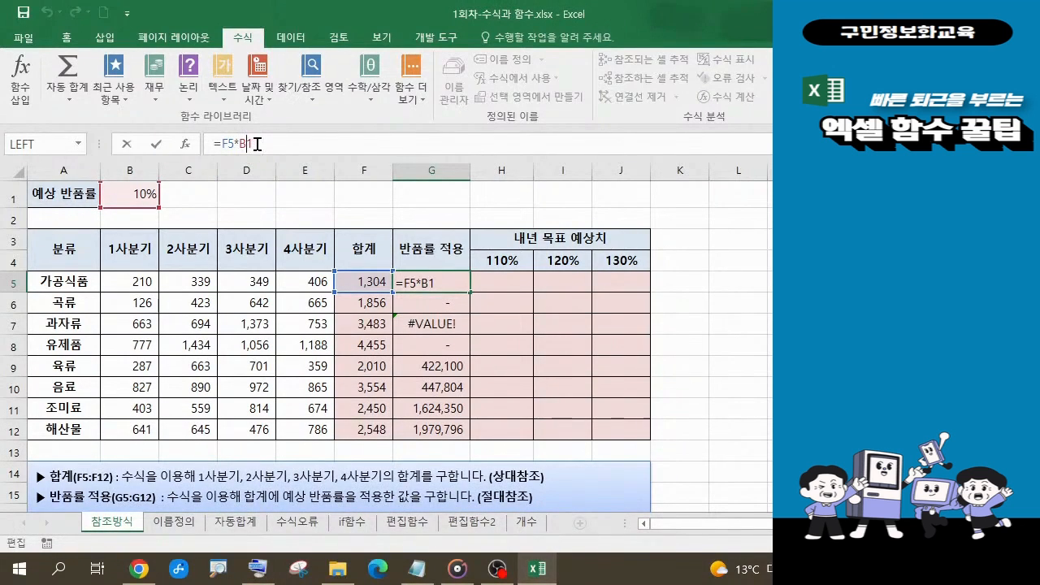
key(F4)
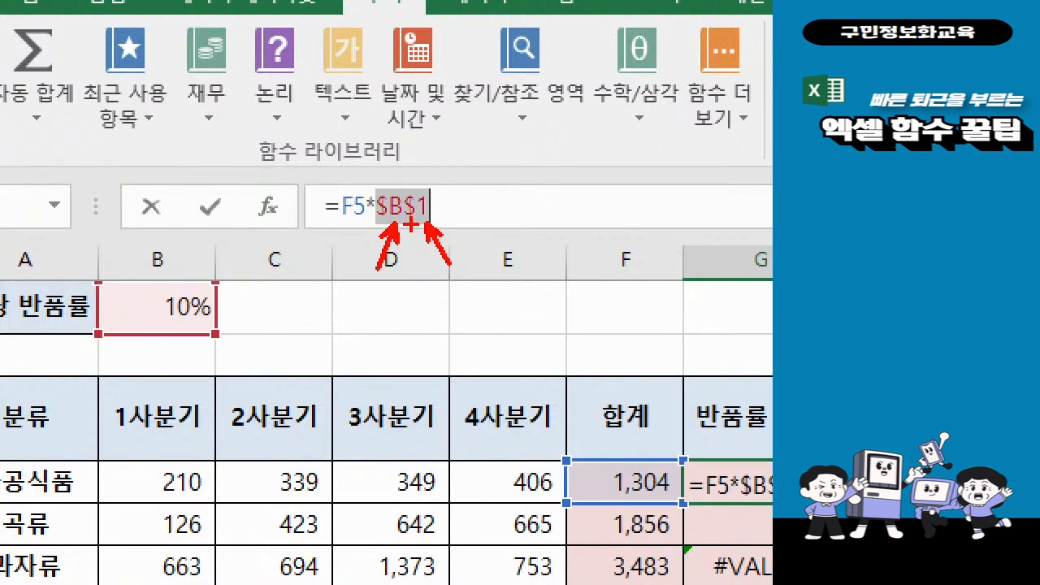
mouse_move(185, 311)
mouse_down()
mouse_move(159, 313)
mouse_move(187, 301)
mouse_move(184, 312)
mouse_up()
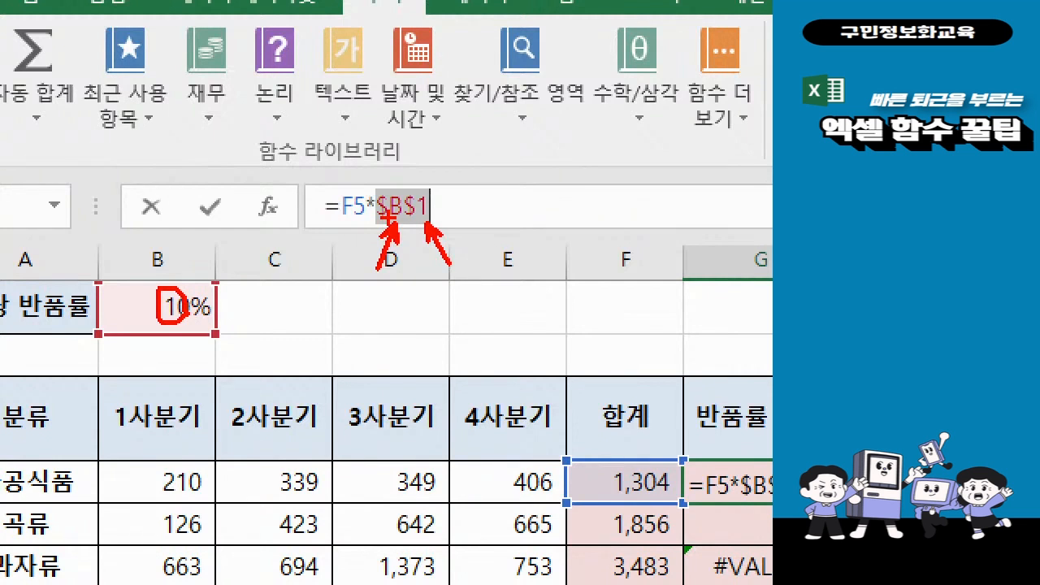
key(Escape)
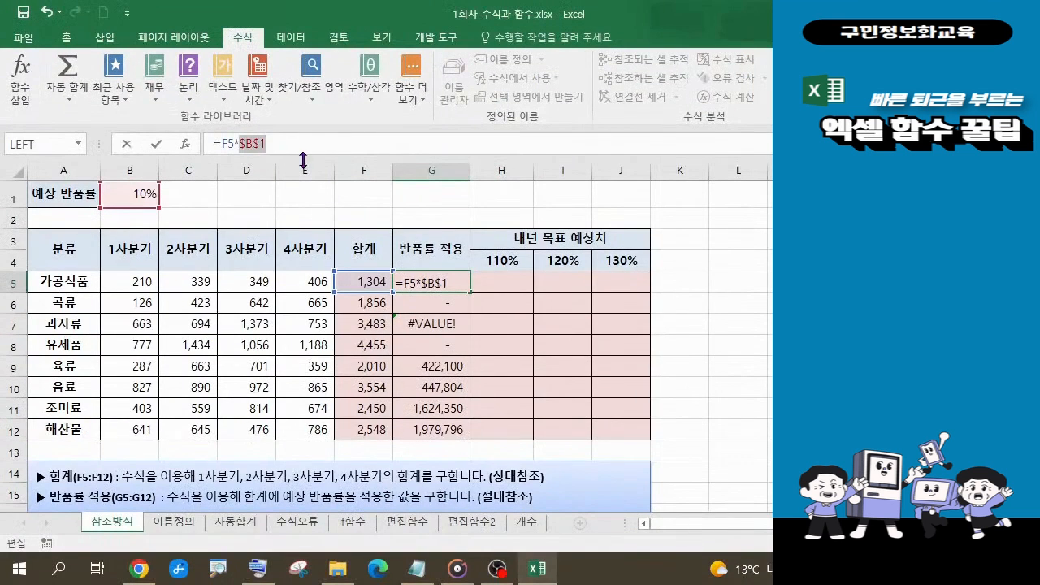
click(292, 144)
key(Return)
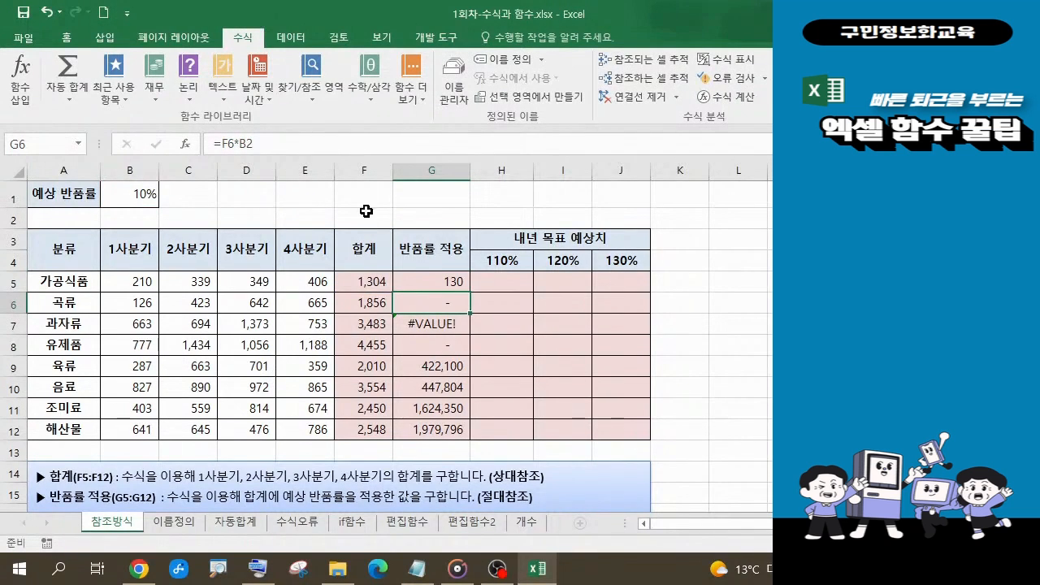
Fill the G5 formula with the absolute reference down through G12.
click(428, 283)
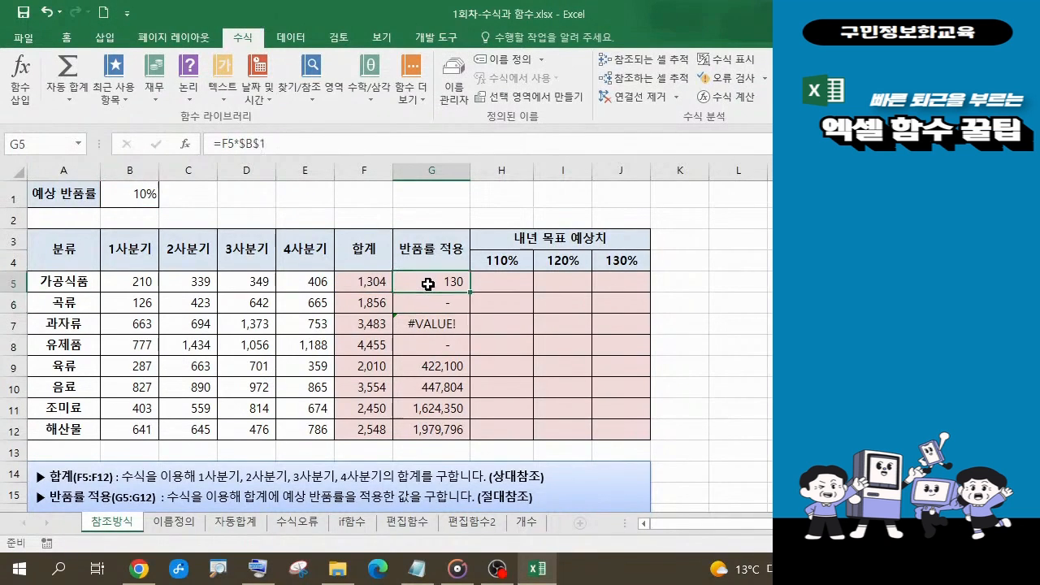
drag(470, 292, 470, 291)
double_click(470, 292)
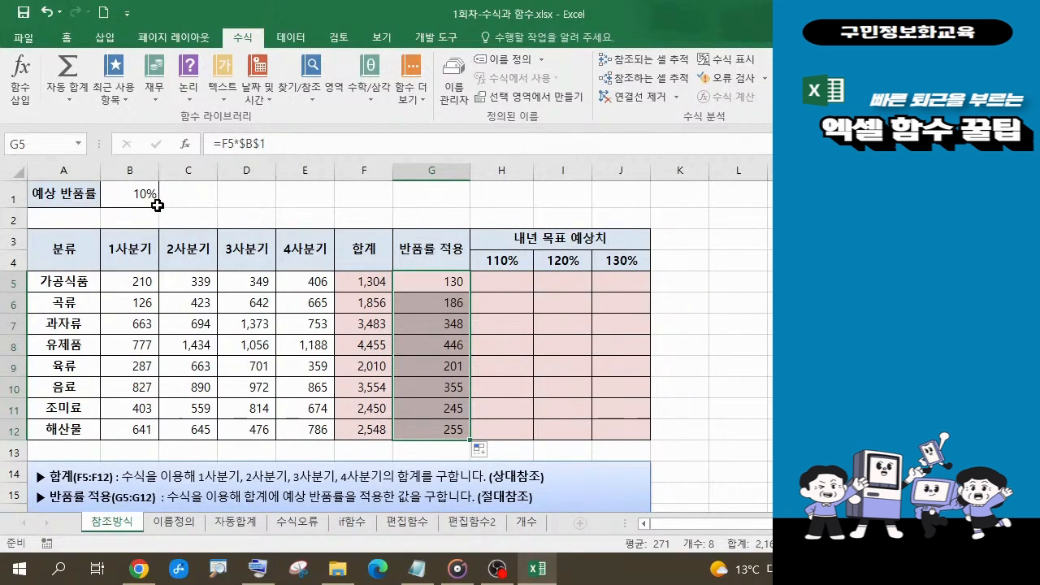
Change the formula in G5 to =F5-F5*$B$1 so the return amount is subtracted from the total.
click(439, 283)
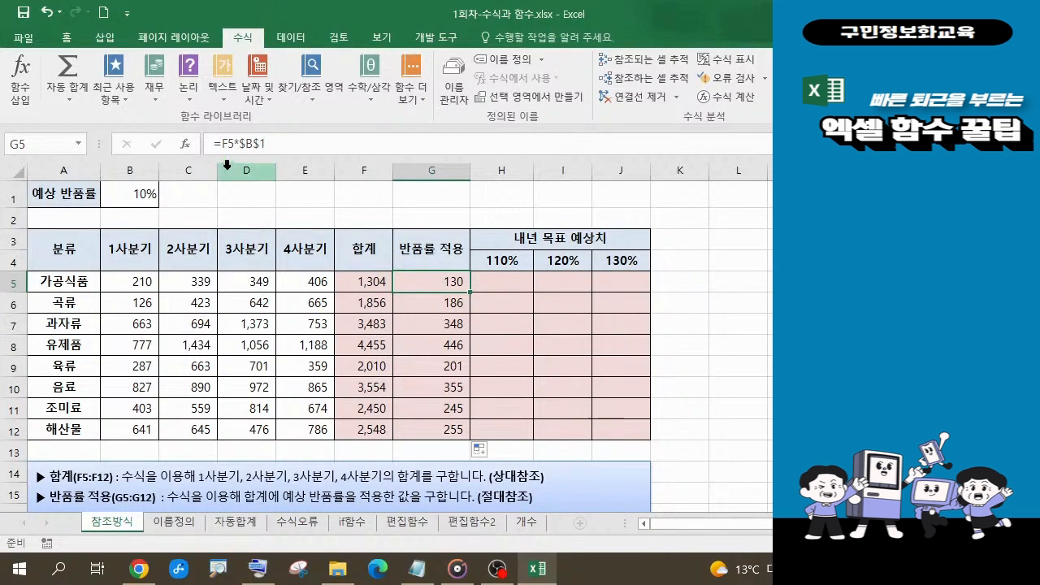
click(218, 147)
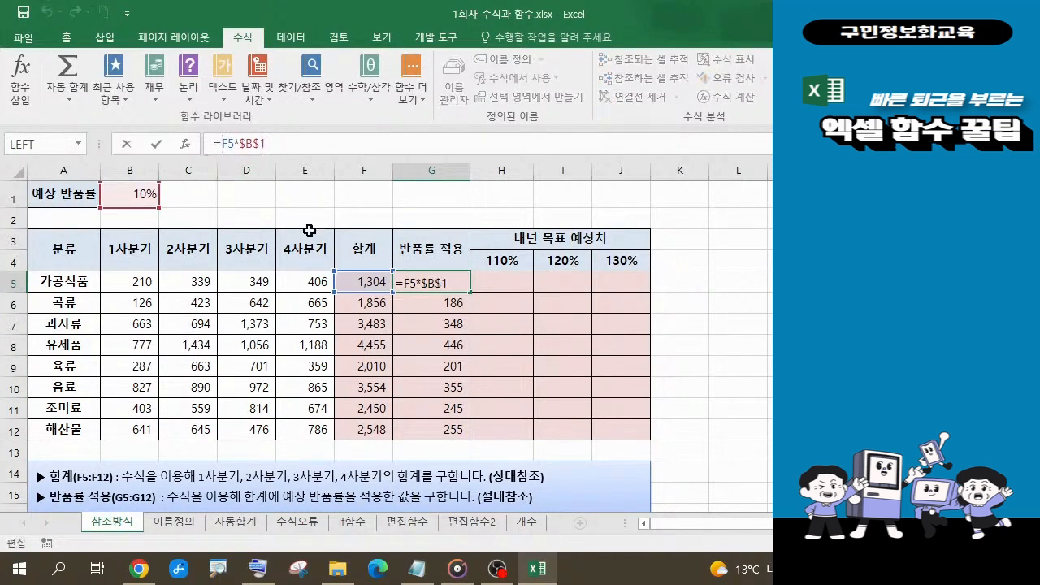
click(359, 289)
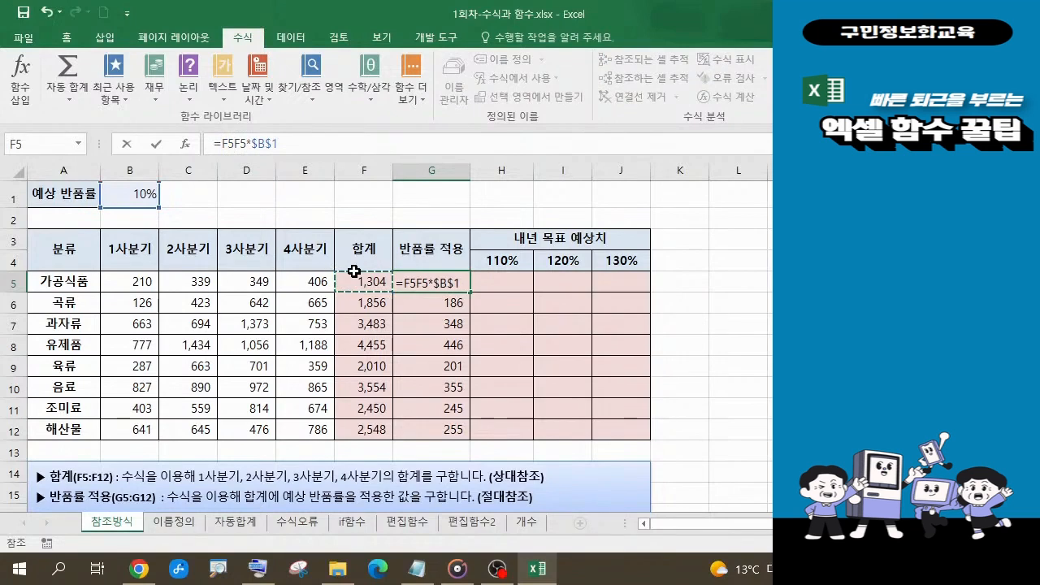
text(-)
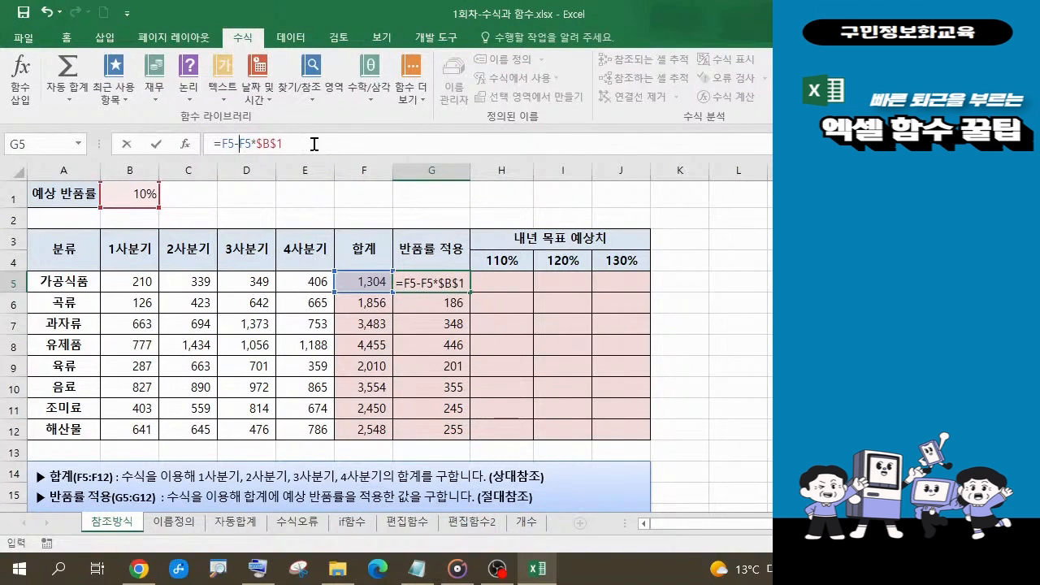
click(314, 144)
key(Return)
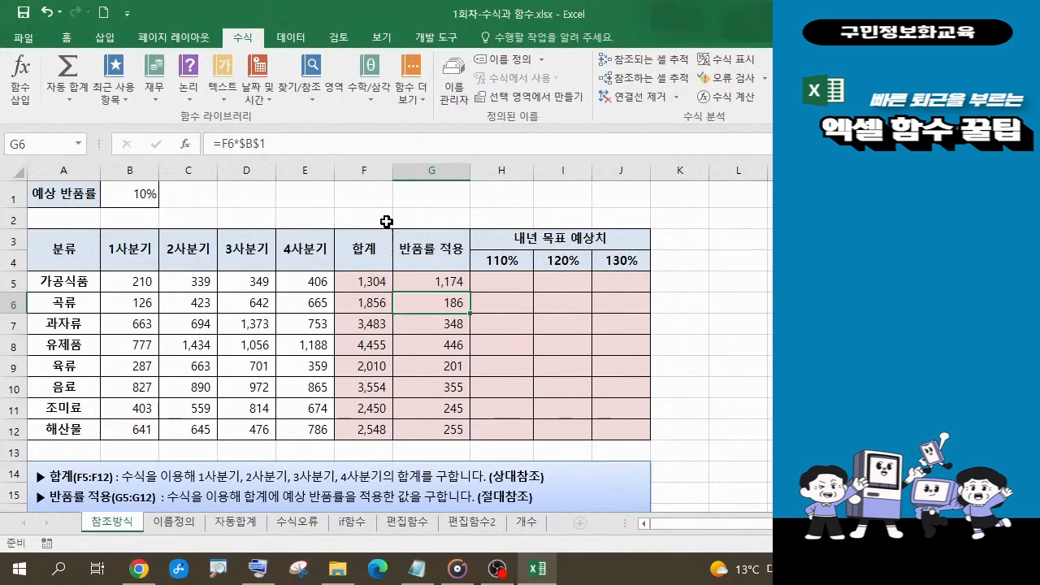
click(454, 282)
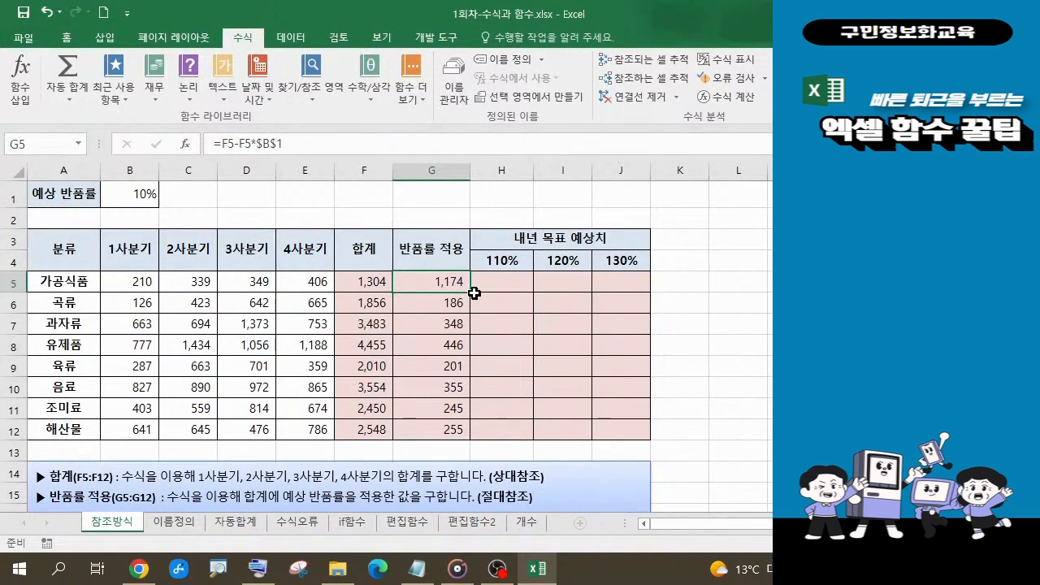
Fill the G5 formula =F5-F5*$B$1 down through G12 and check the formulas in G5 and G12.
double_click(470, 291)
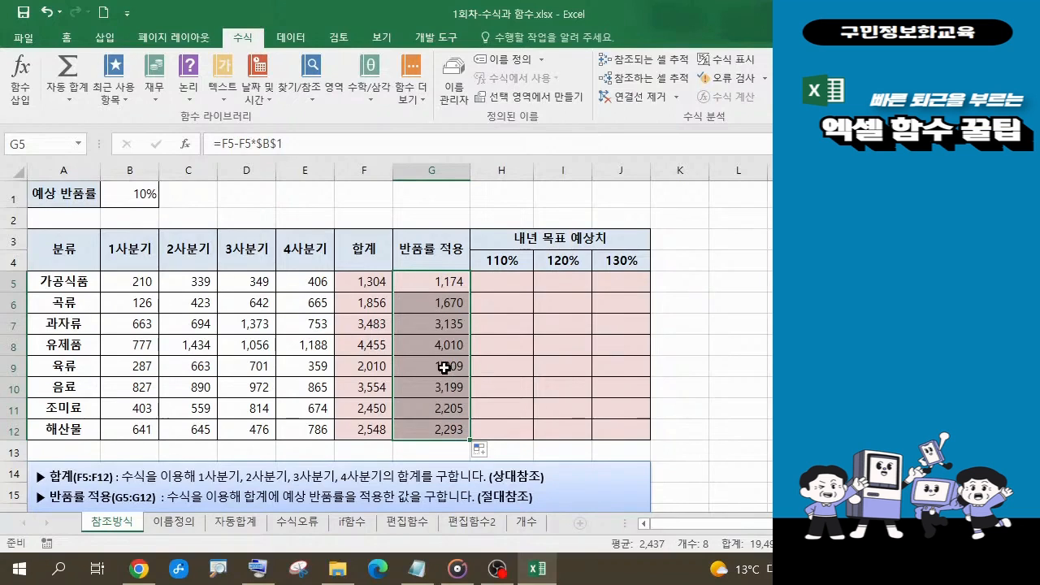
click(445, 281)
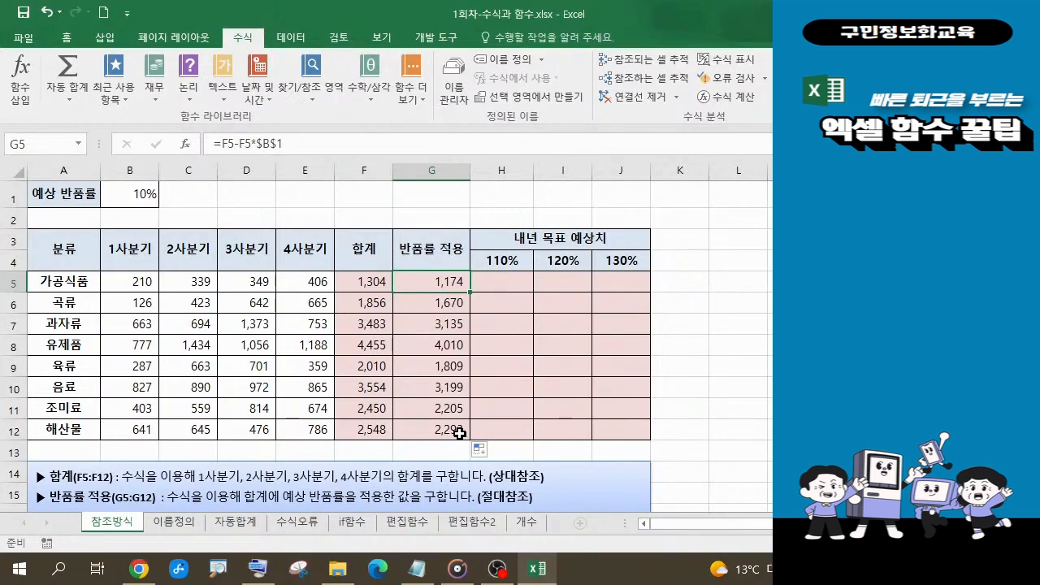
click(455, 430)
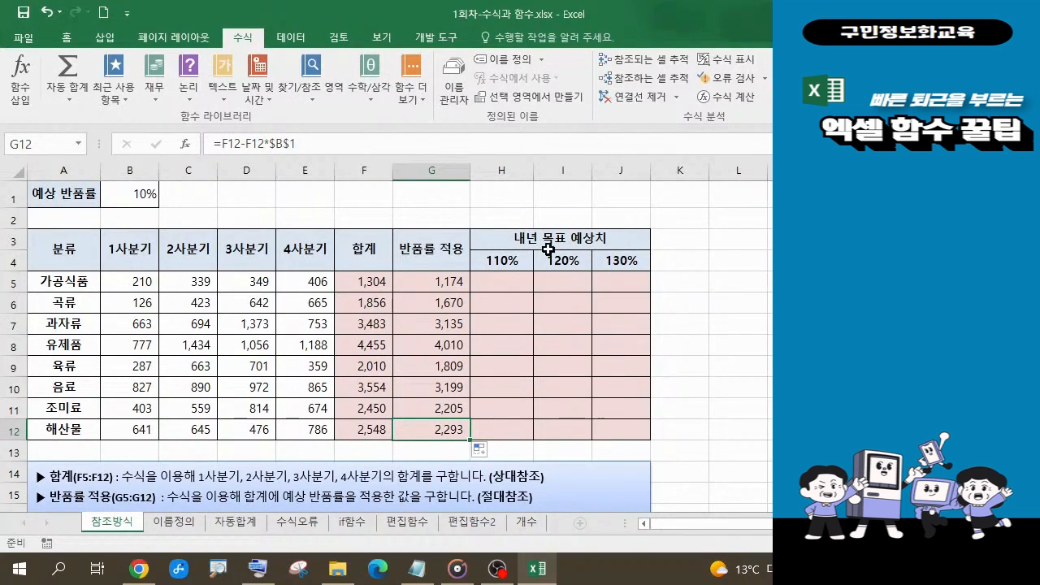
Read the instruction for 내년 목표 예상치 (H5:J12), and enter the formula =F5*H4 in cell H5.
scroll(560, 349, down, 2)
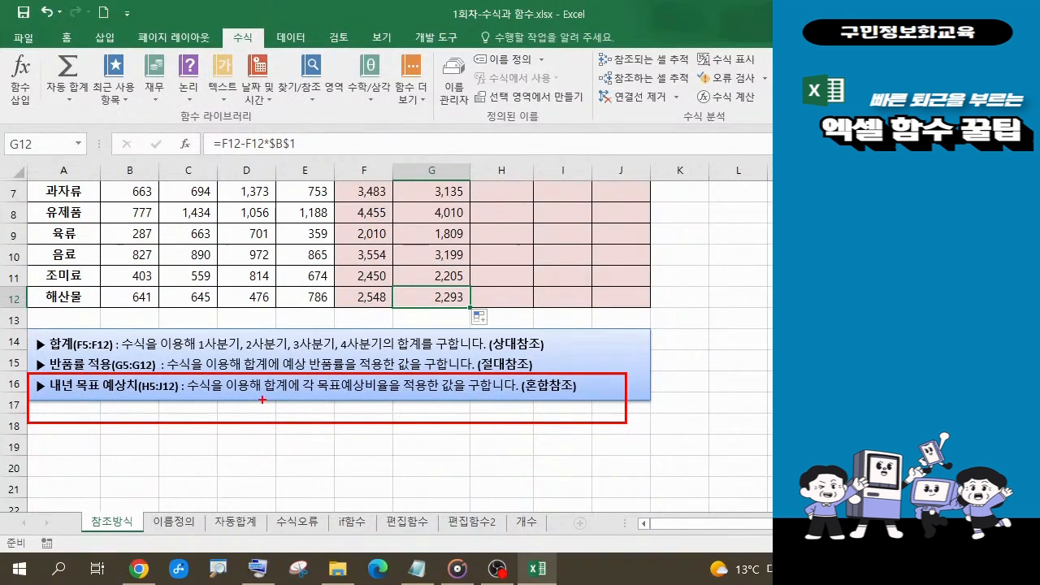
mouse_move(262, 387)
mouse_down()
mouse_move(282, 400)
mouse_move(286, 381)
mouse_move(286, 398)
mouse_up()
key(Escape)
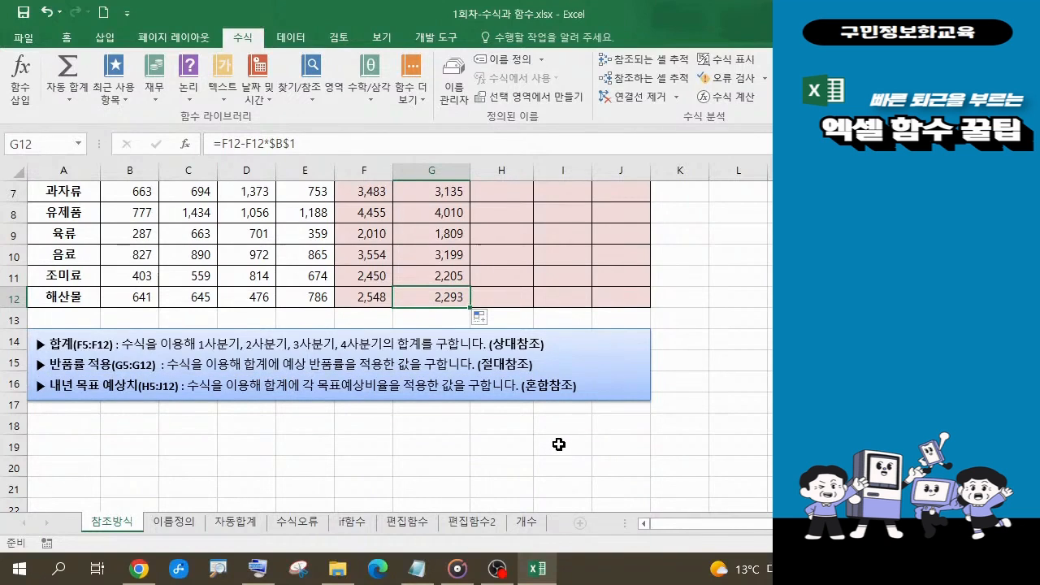
scroll(567, 448, up, 2)
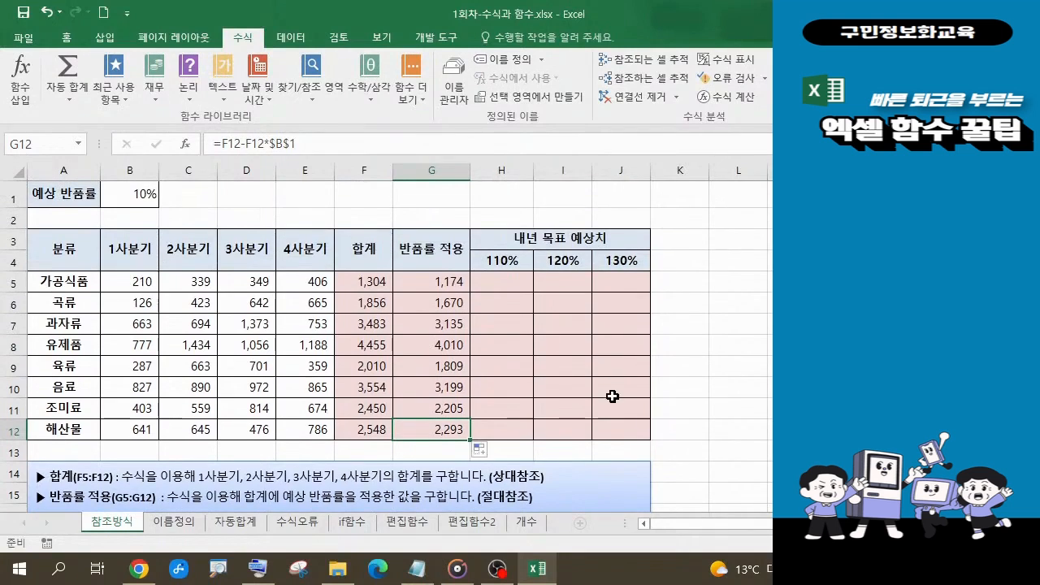
click(509, 282)
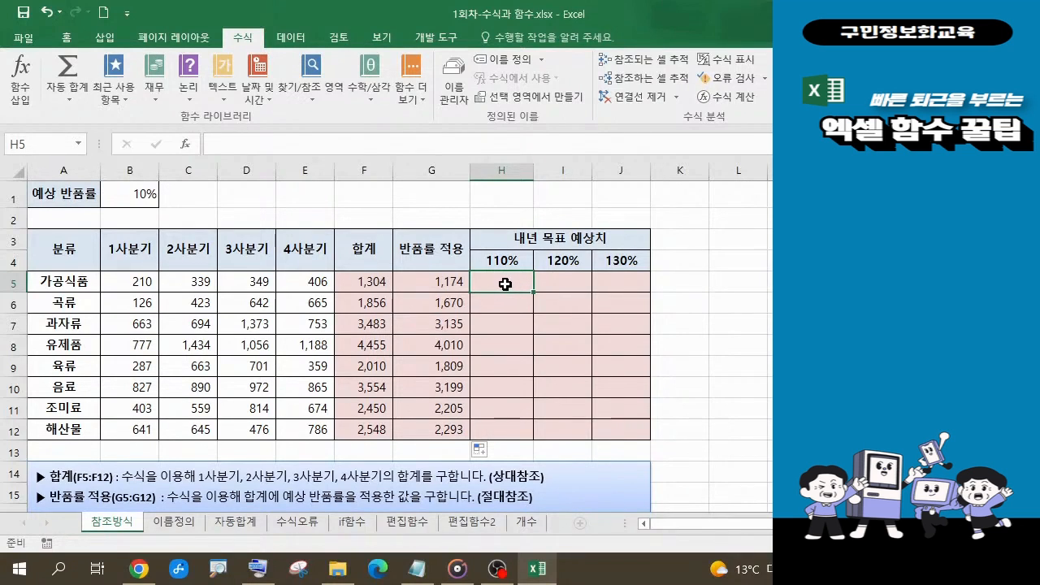
text(=)
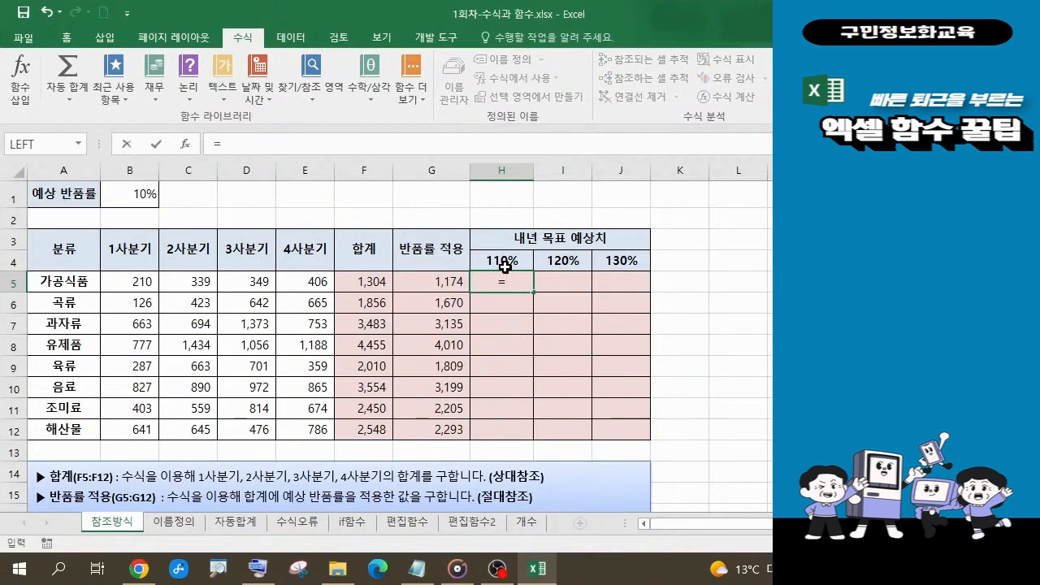
click(364, 286)
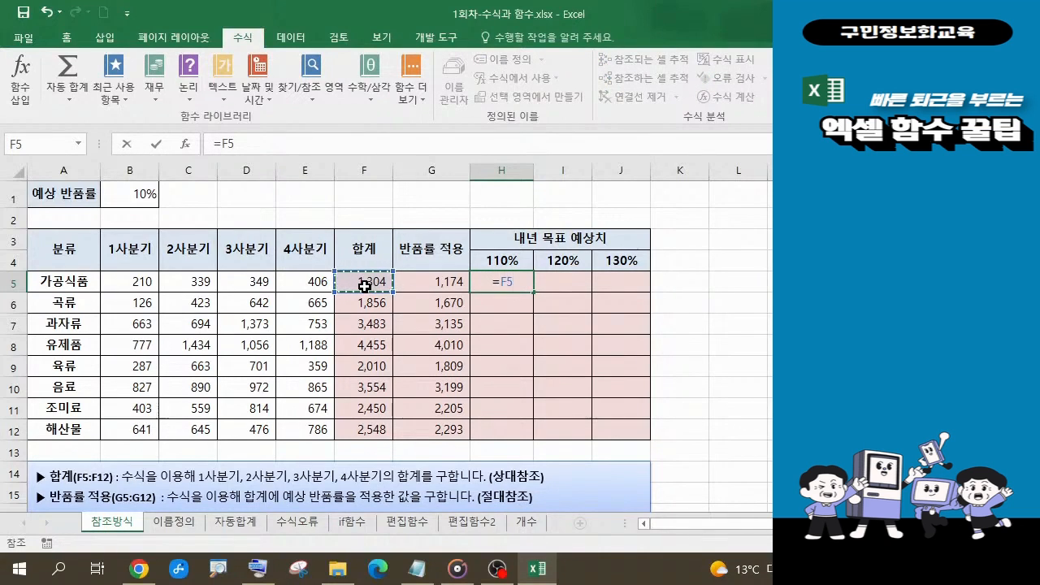
text(*)
click(506, 261)
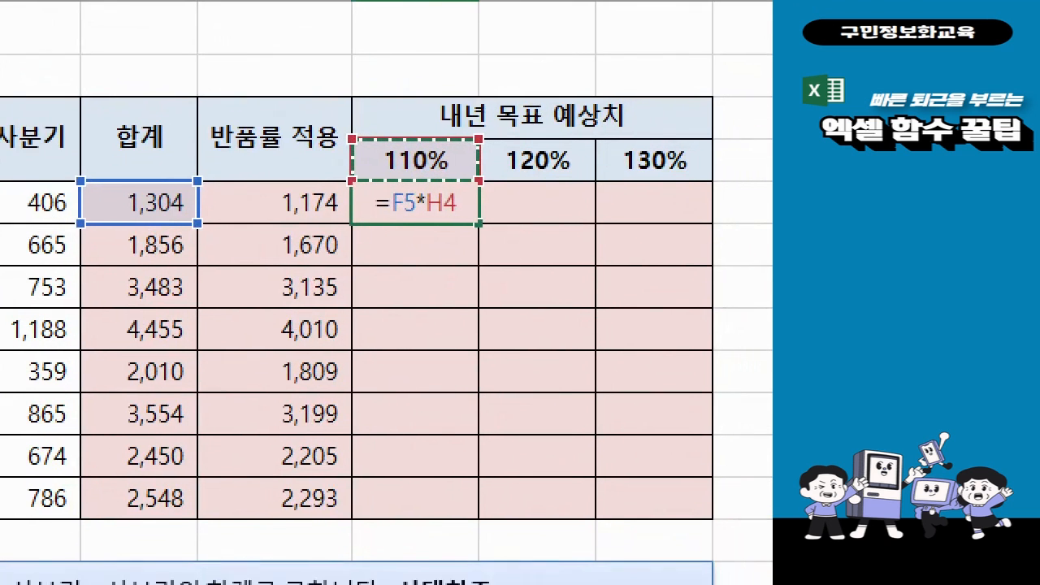
click(522, 291)
drag(337, 175, 476, 219)
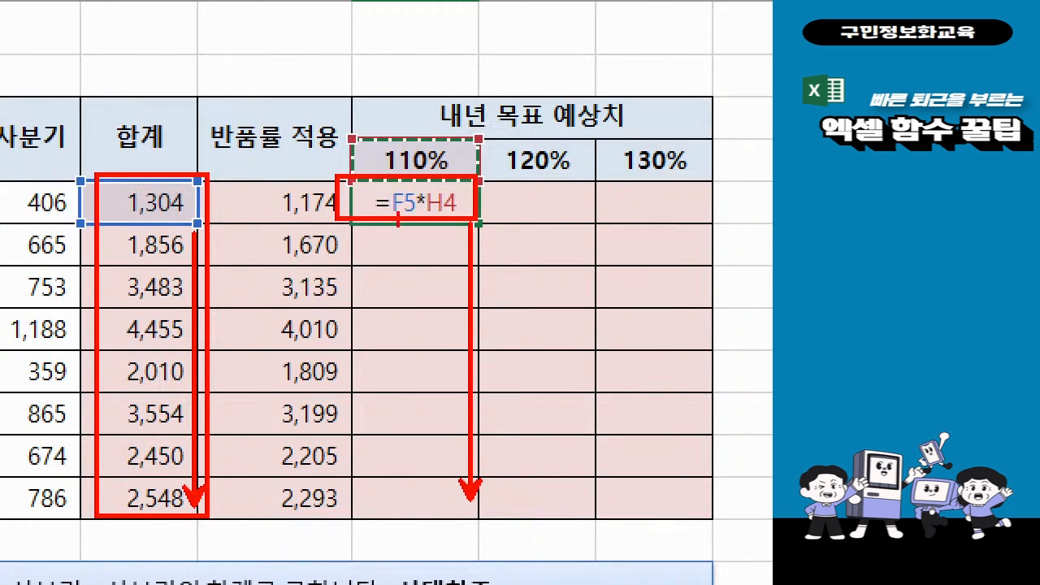
mouse_move(391, 194)
mouse_down()
mouse_move(373, 224)
mouse_move(385, 200)
mouse_move(385, 229)
mouse_up()
mouse_move(678, 215)
mouse_down()
mouse_move(678, 236)
mouse_move(480, 226)
mouse_up()
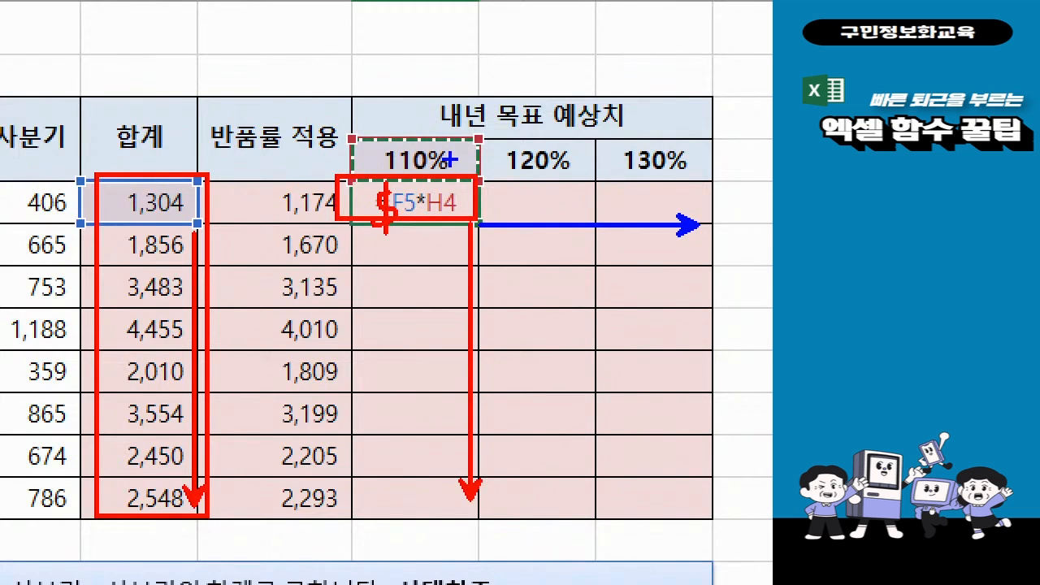
mouse_move(450, 157)
mouse_down()
mouse_move(479, 145)
mouse_move(508, 167)
mouse_move(579, 134)
mouse_move(632, 166)
mouse_up()
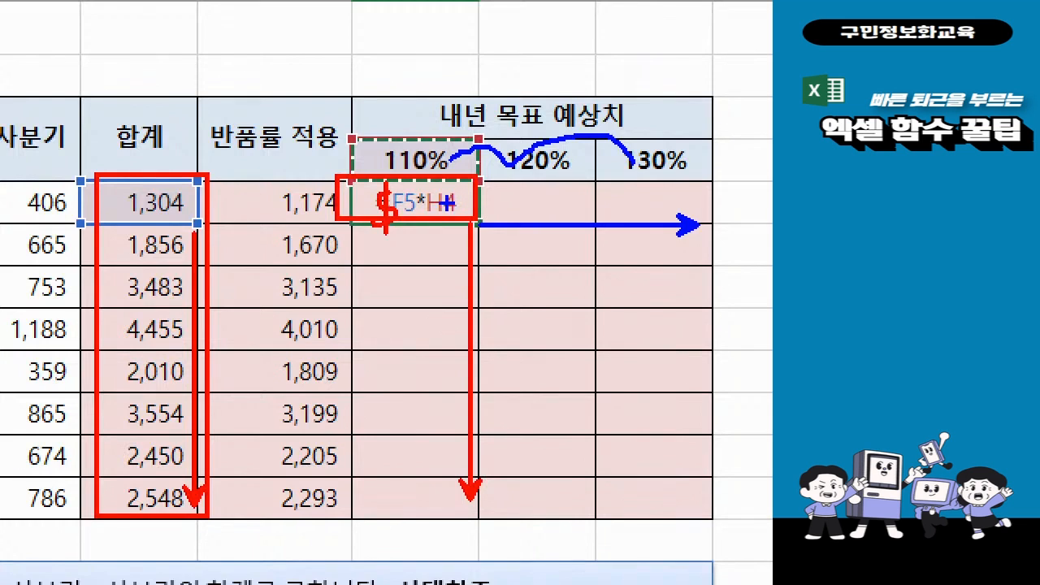
mouse_move(451, 185)
mouse_down()
mouse_move(437, 187)
mouse_move(442, 204)
mouse_up()
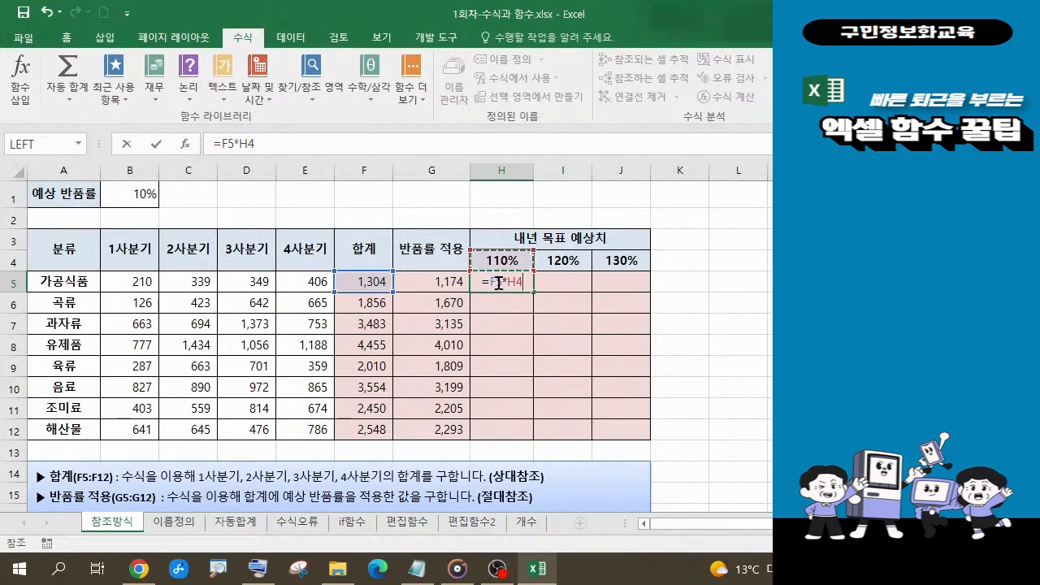
Make the F5 reference in the H5 formula column-absolute so that it reads $F5.
click(495, 282)
click(257, 569)
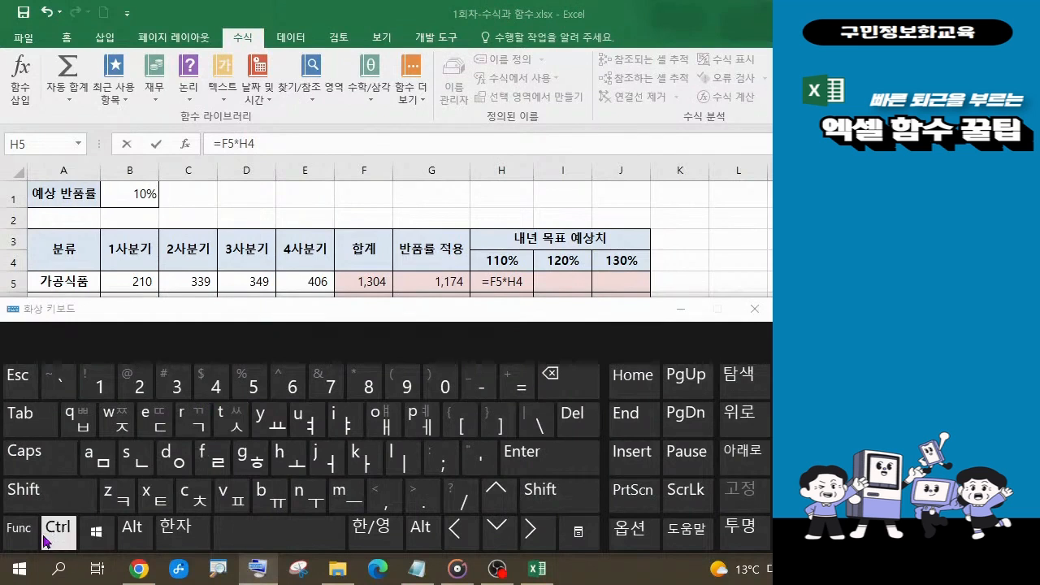
click(36, 538)
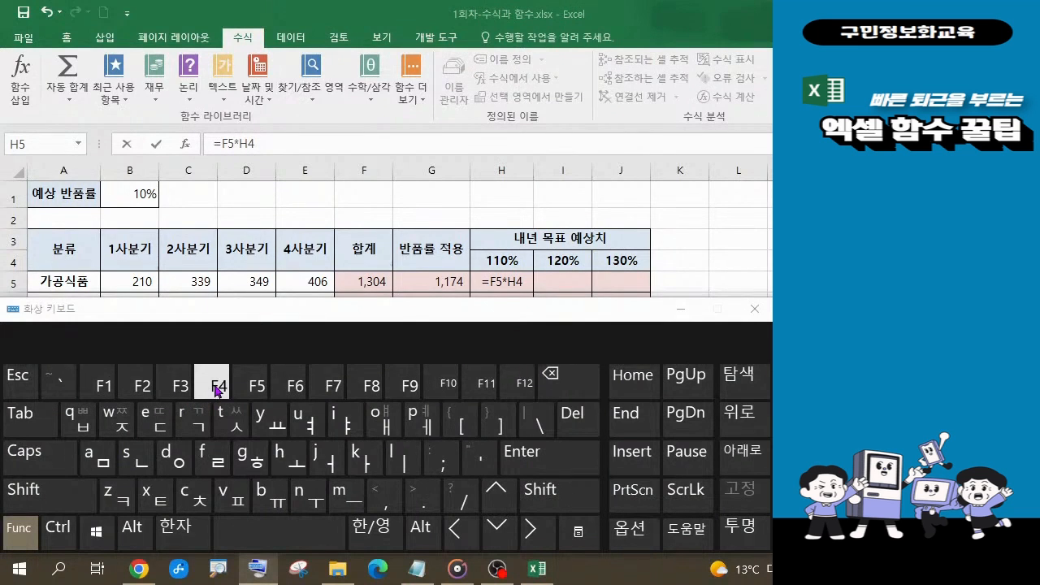
click(755, 308)
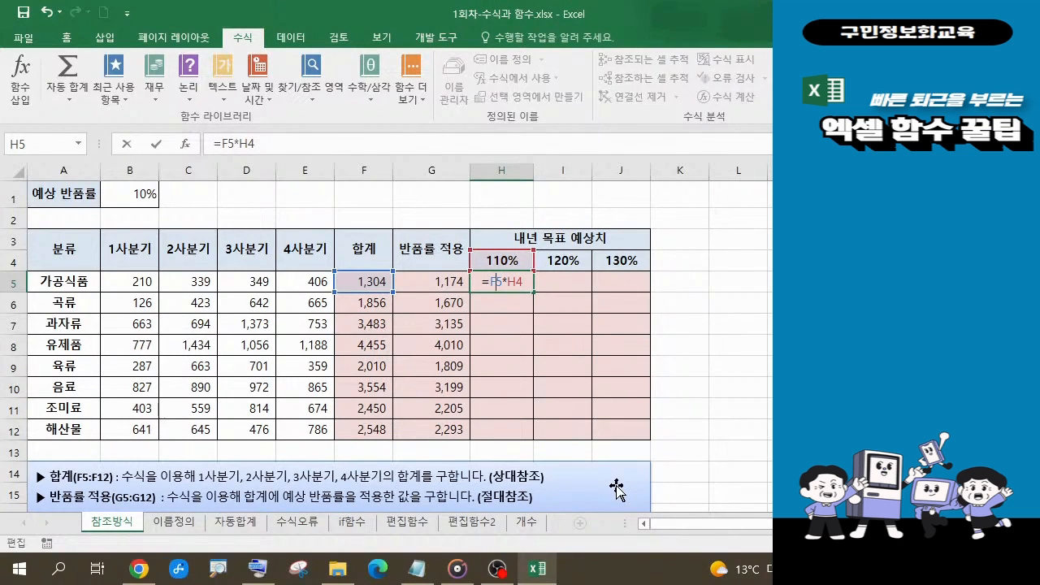
key(F4)
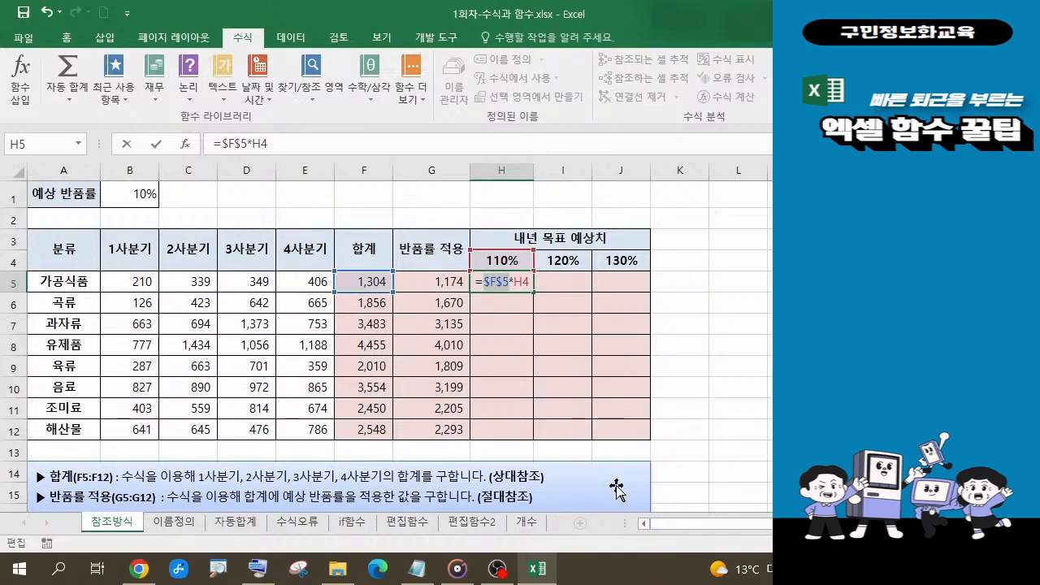
key(F4)
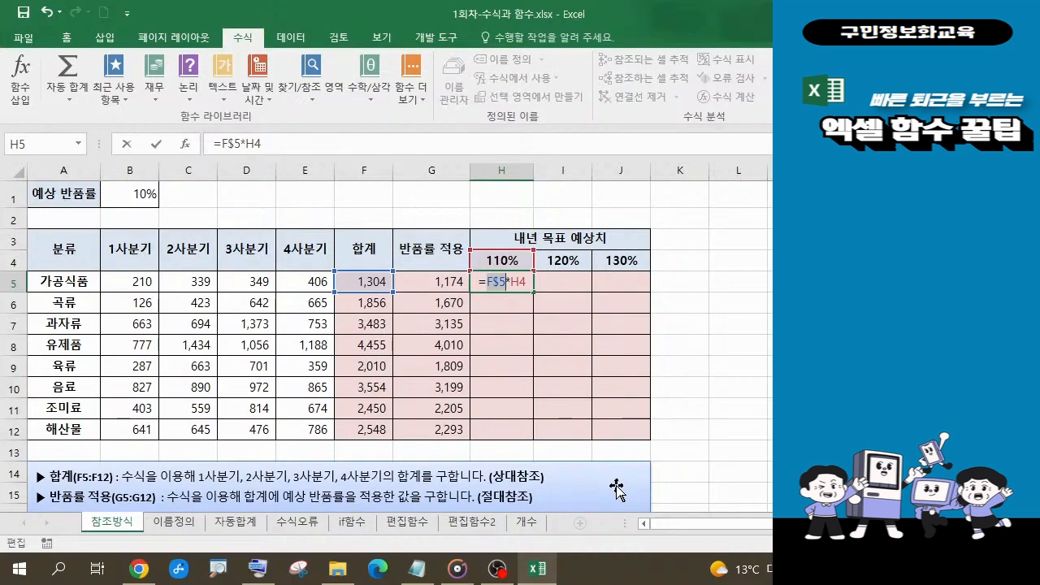
key(F4)
Make the H4 reference row-absolute so that the H5 formula reads =$F5*H$4.
click(520, 282)
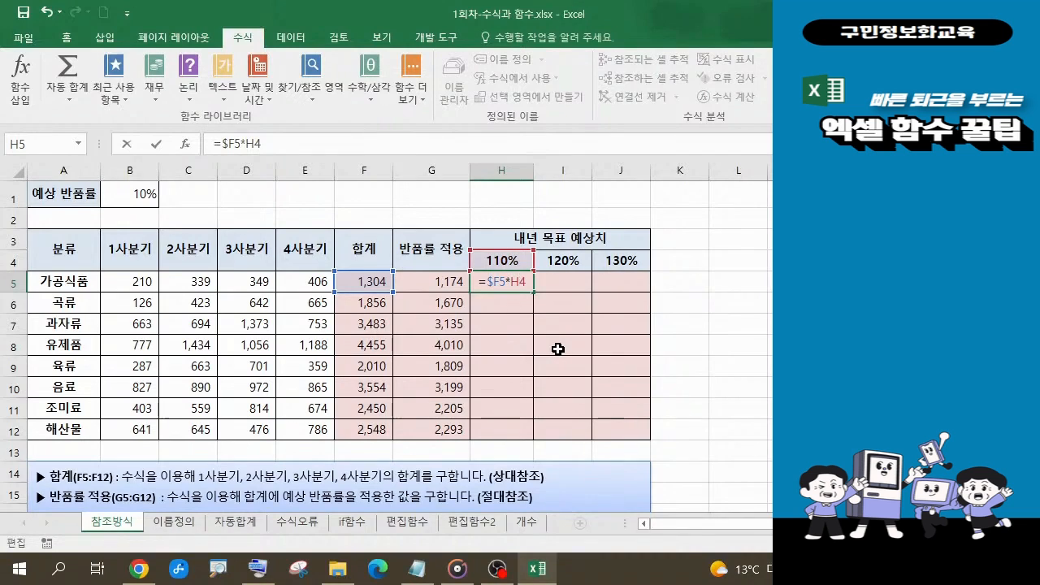
key(F4)
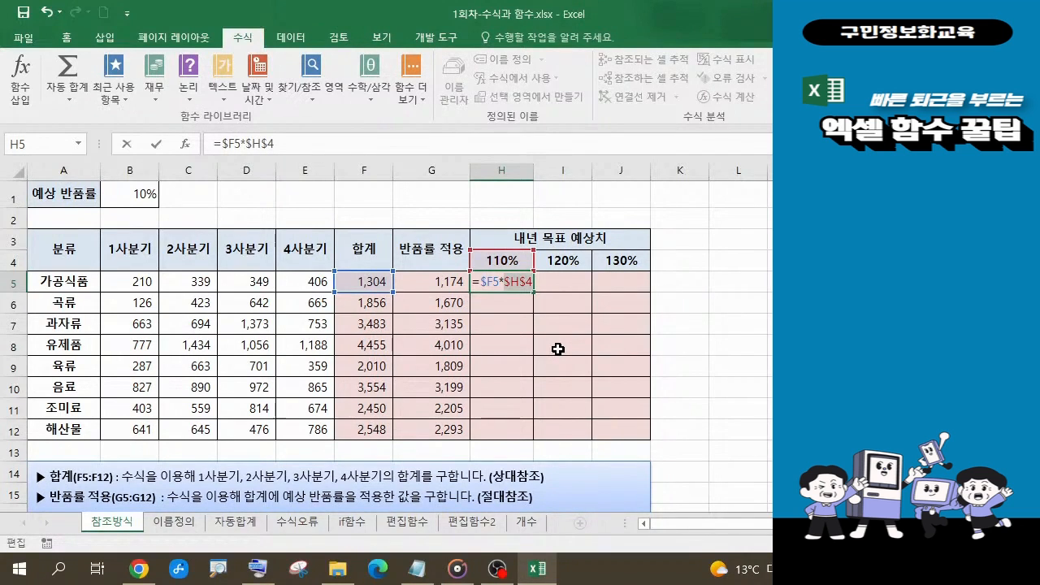
key(F4)
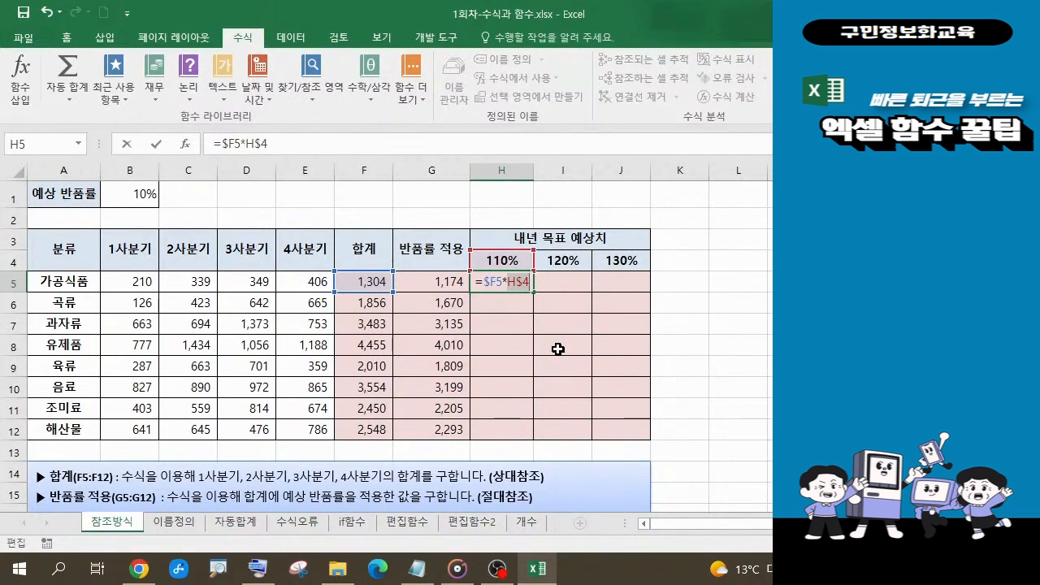
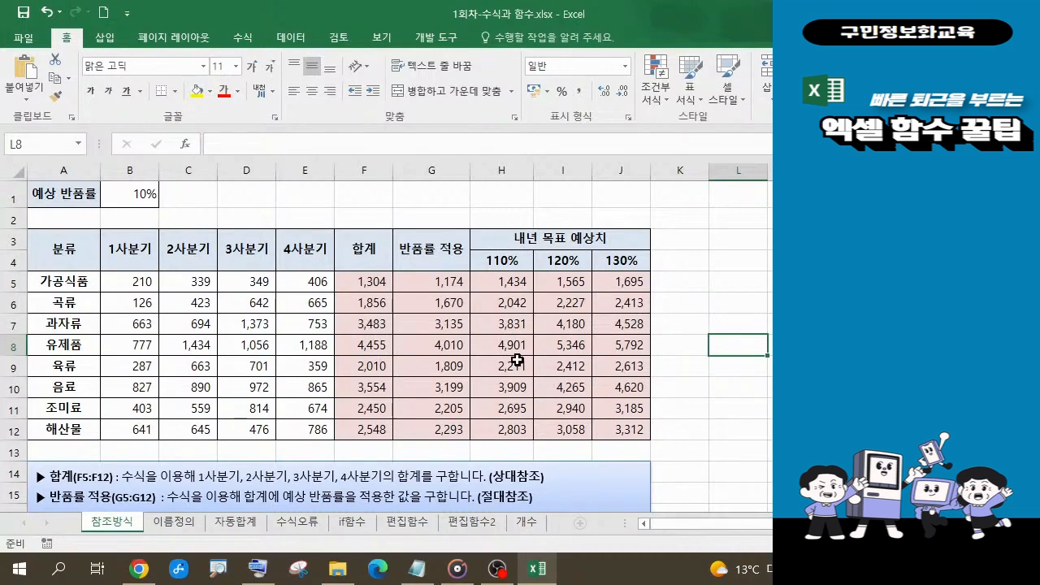
Inspect the mixed-reference formula in H5 and the total formula in F5.
click(520, 287)
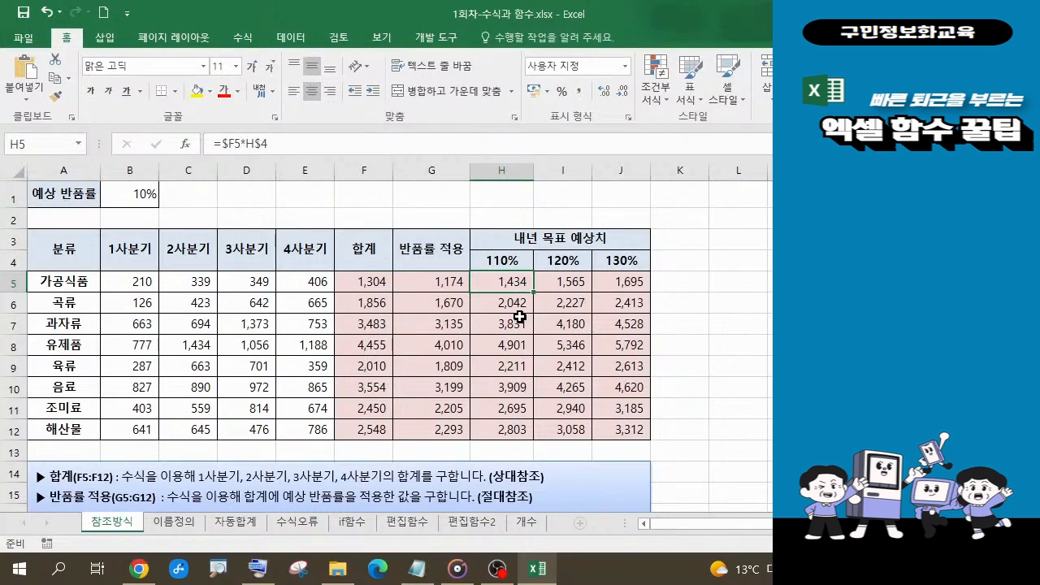
click(427, 576)
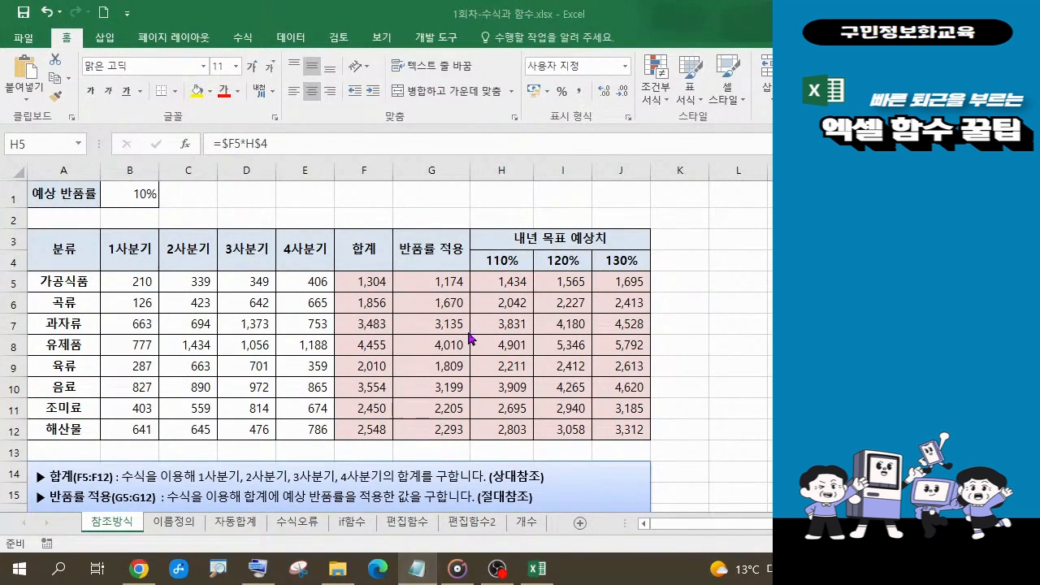
click(370, 282)
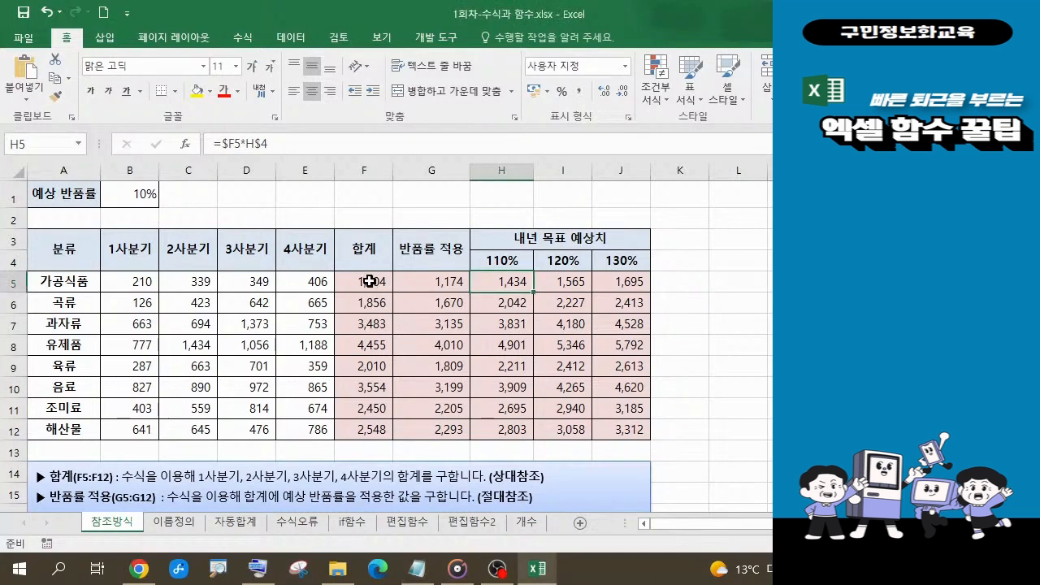
click(369, 283)
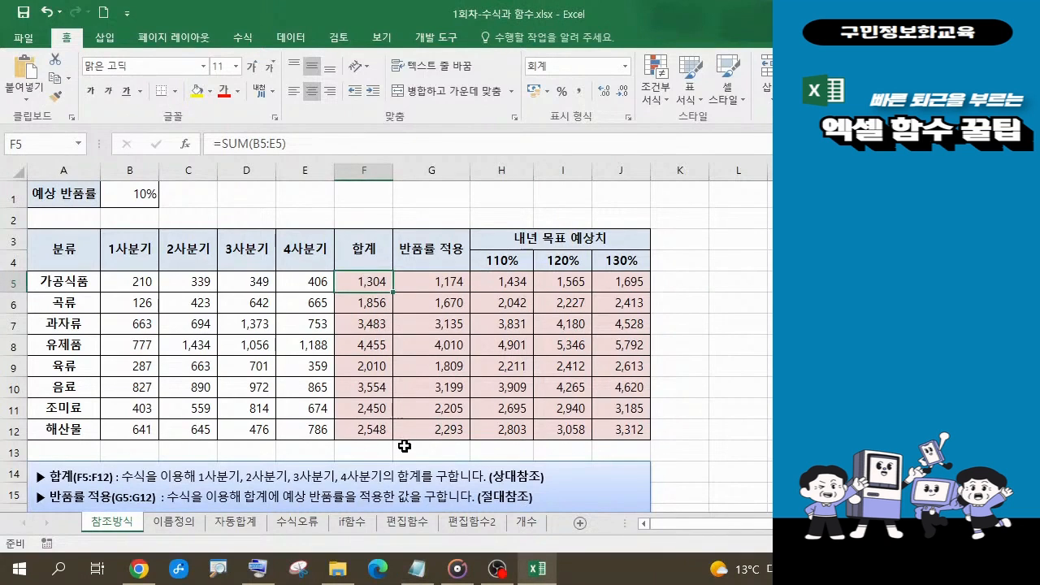
Highlight the whole SUM formula of cell F5 for review and close it without changing it.
click(294, 137)
drag(291, 143, 217, 143)
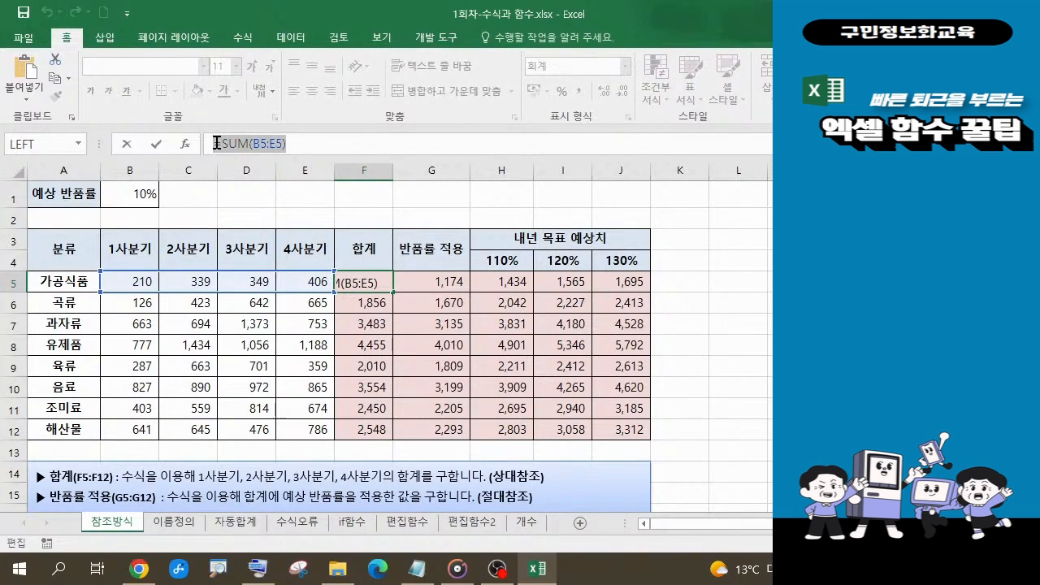
click(418, 571)
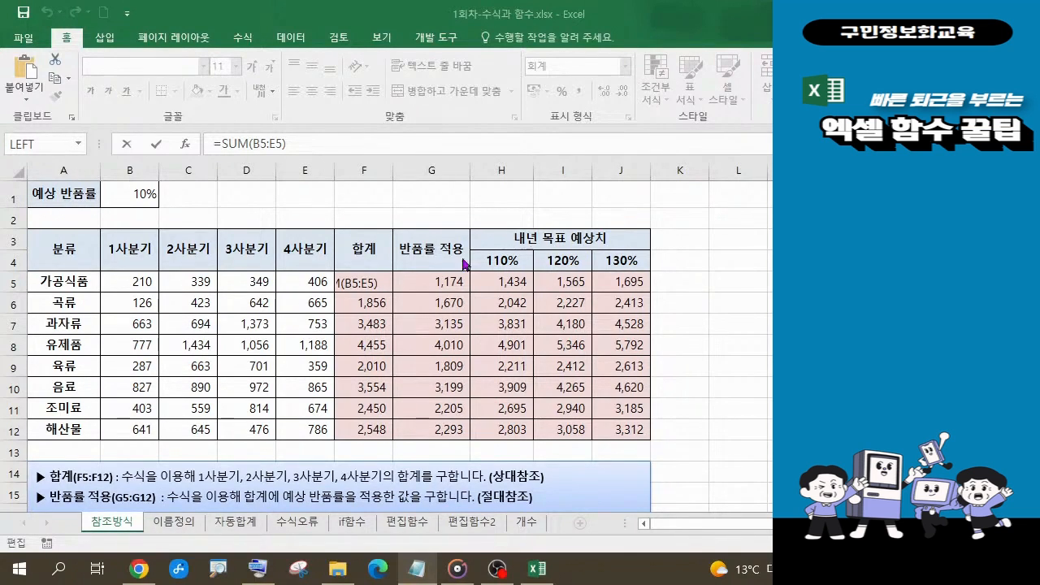
click(361, 278)
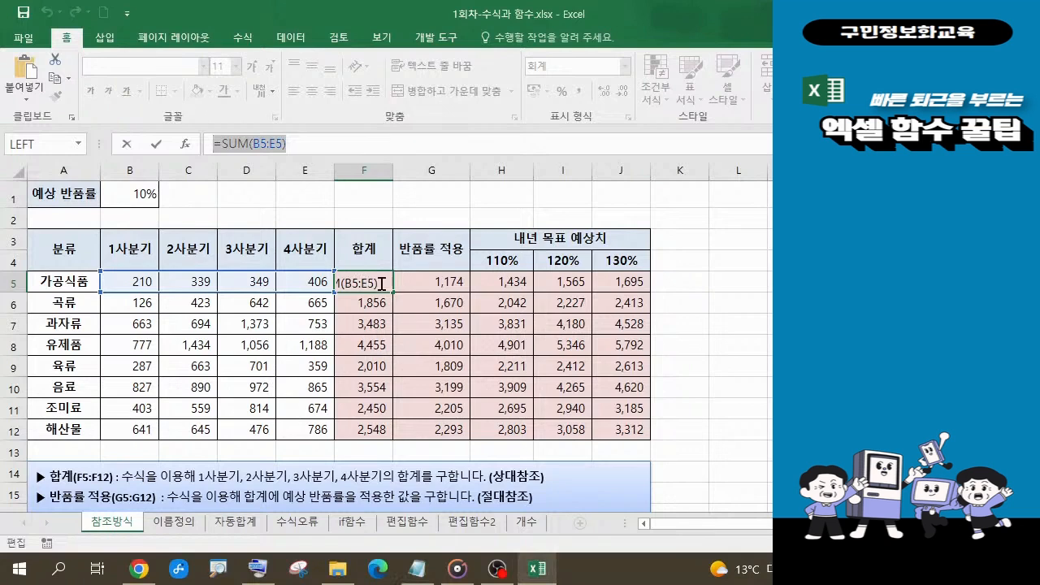
click(326, 138)
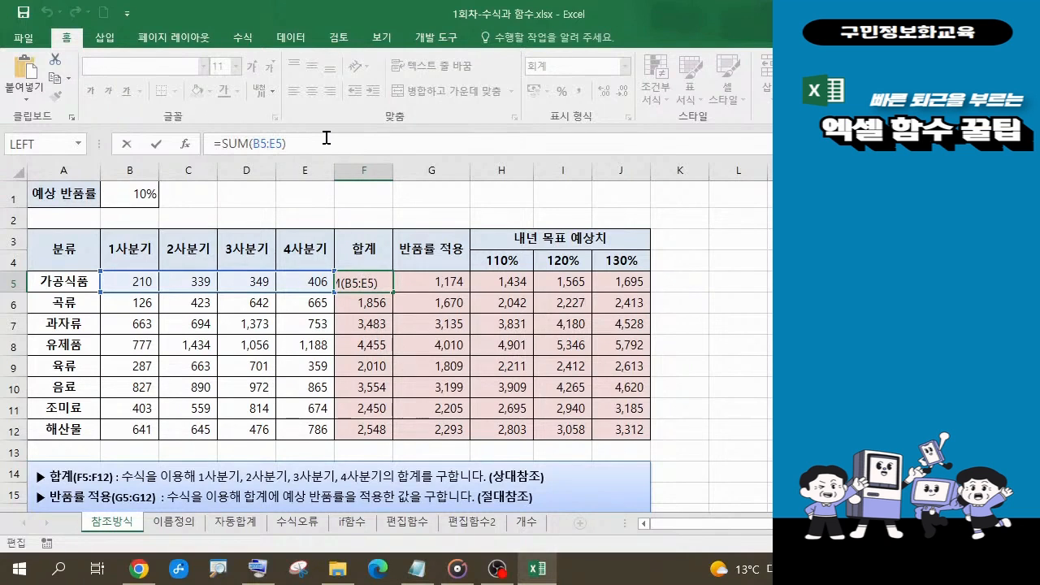
key(Return)
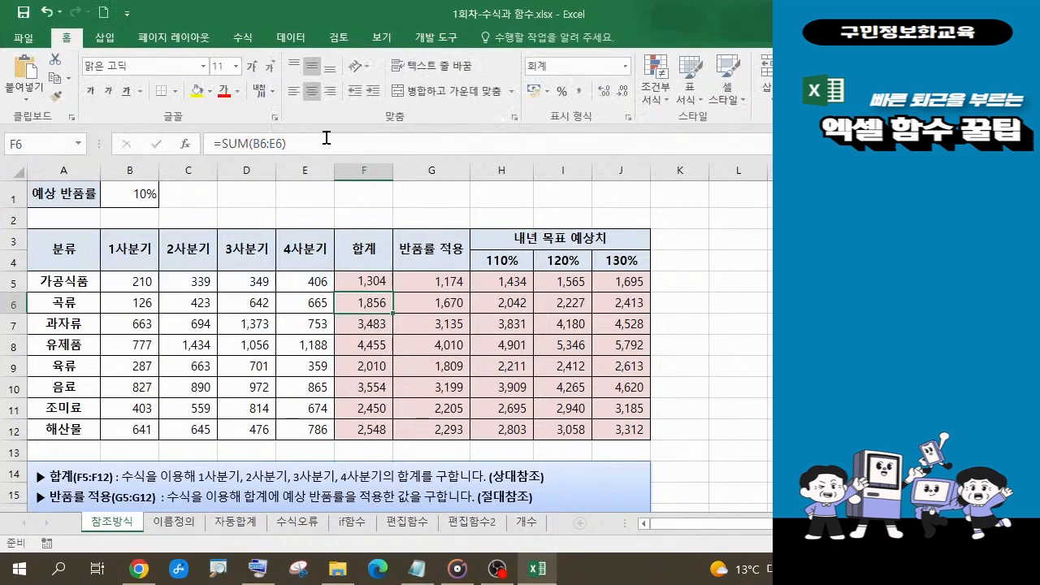
Open the total formula of cell F5 for review to trace the cells it references.
click(379, 282)
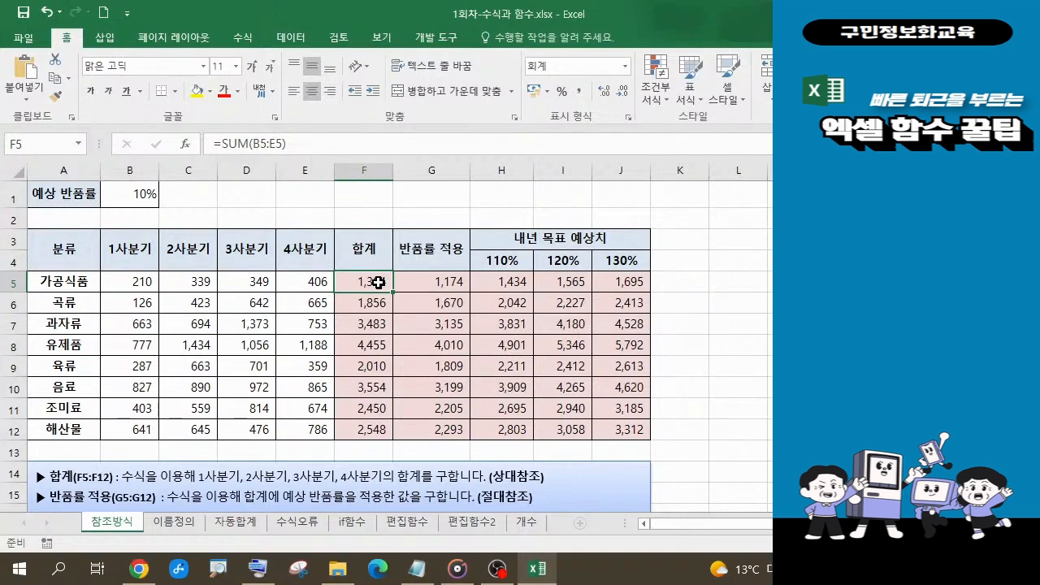
click(421, 568)
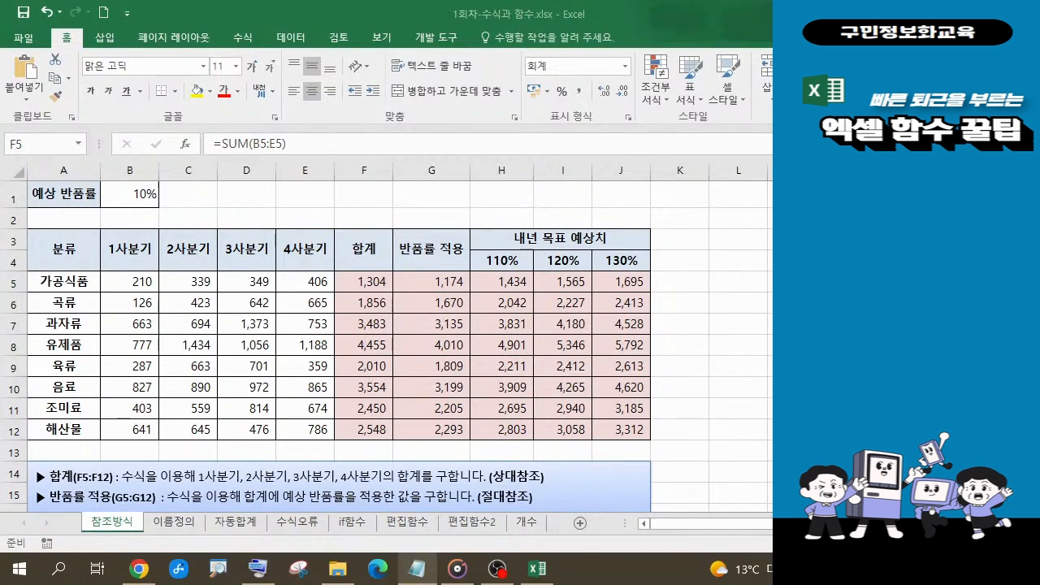
key(F2)
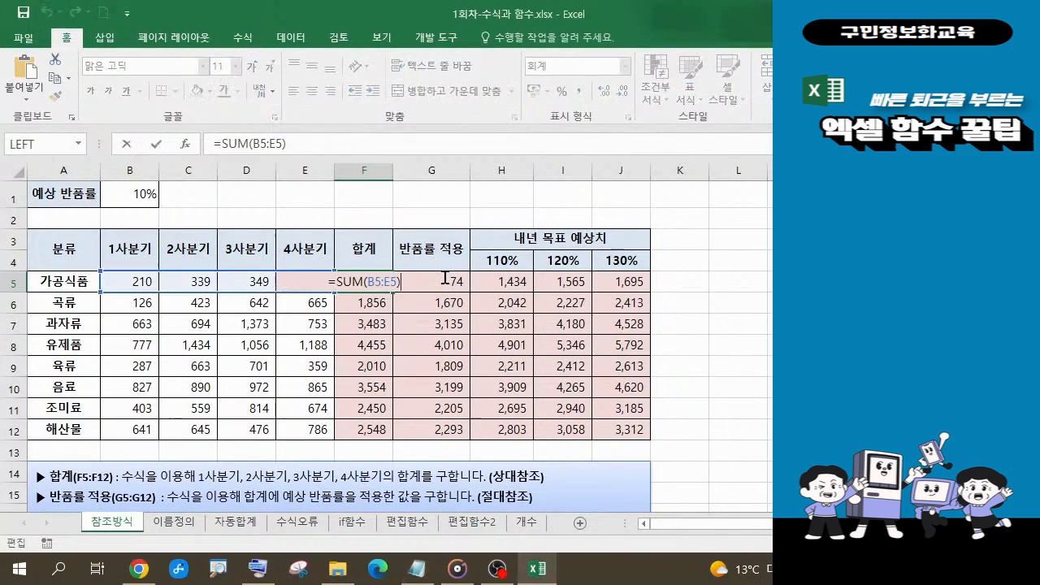
Highlight the whole return-rate formula =F5-F5*$B$1 of cell G5 for review and switch to Notepad.
click(459, 282)
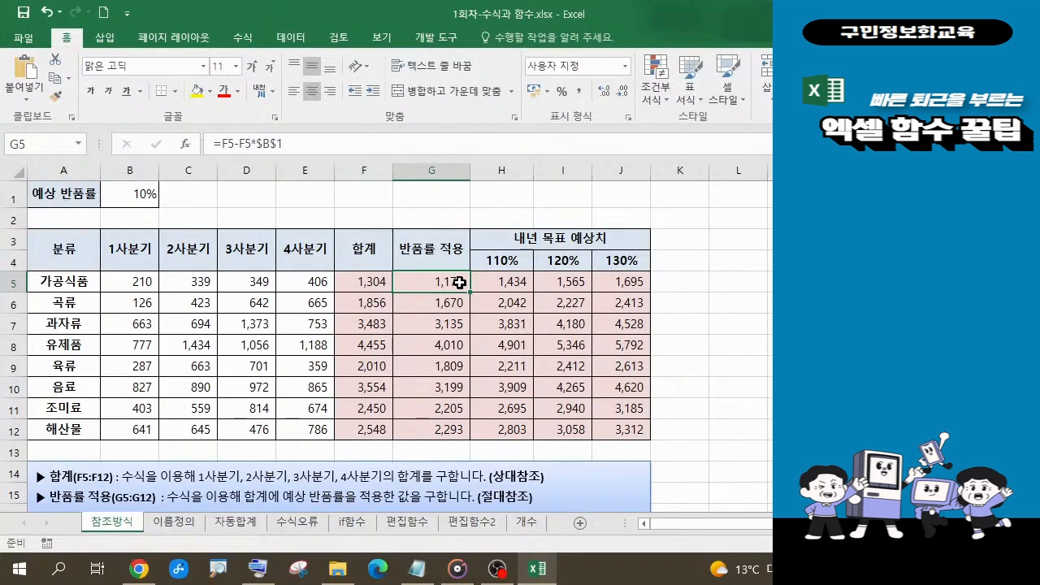
click(308, 143)
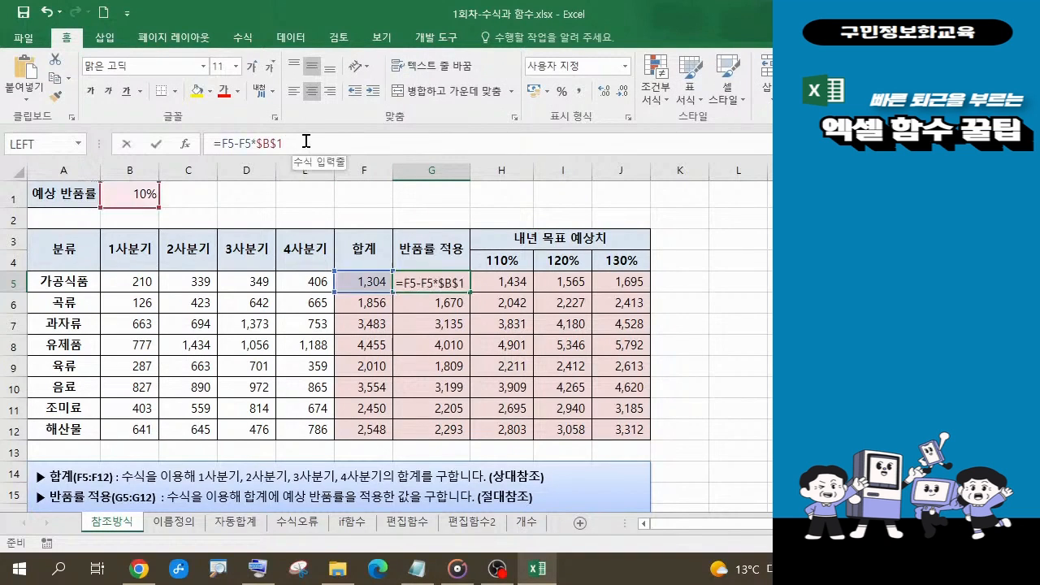
drag(278, 143, 209, 143)
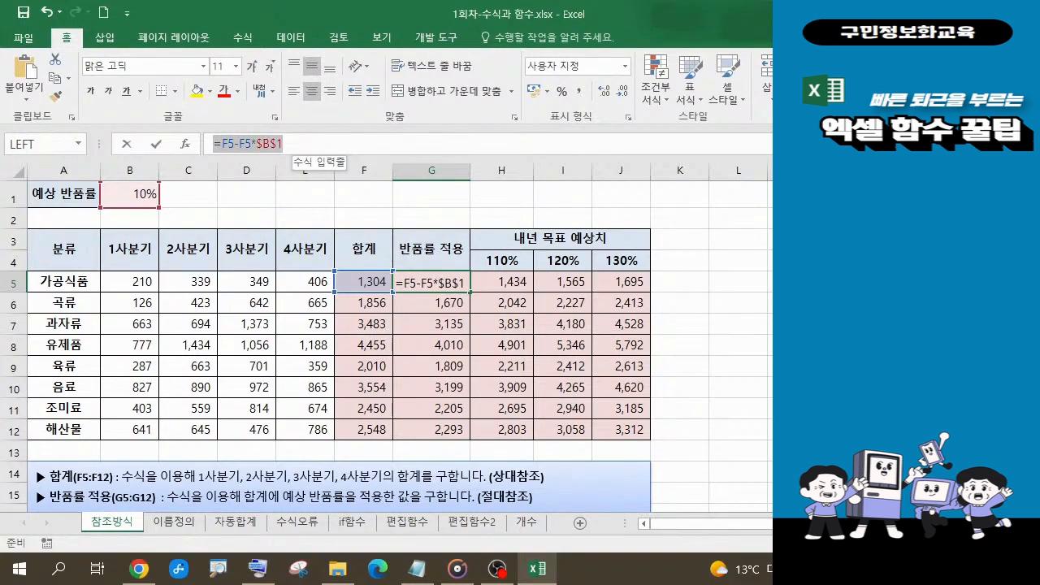
click(416, 569)
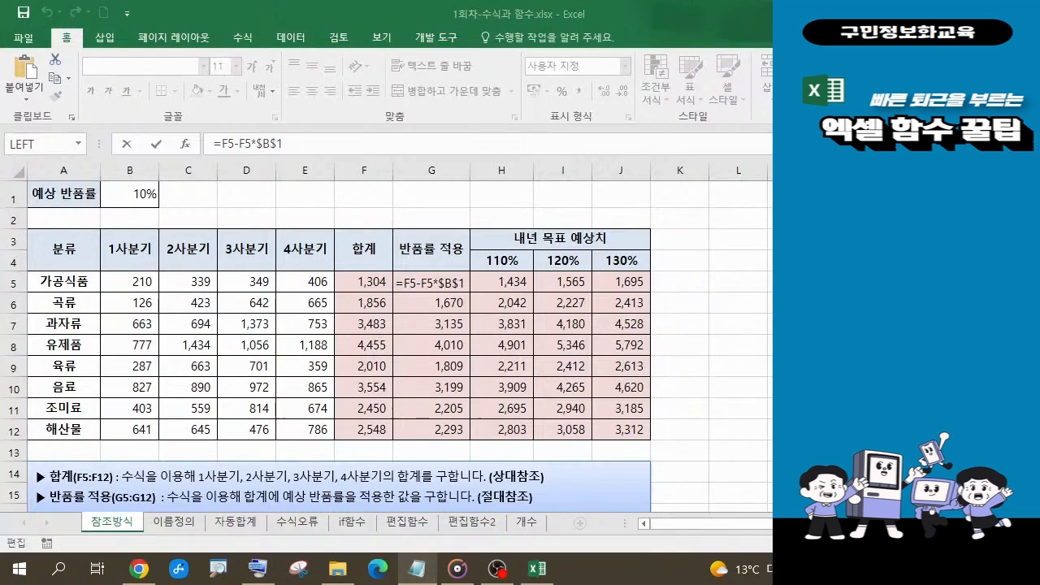
click(299, 139)
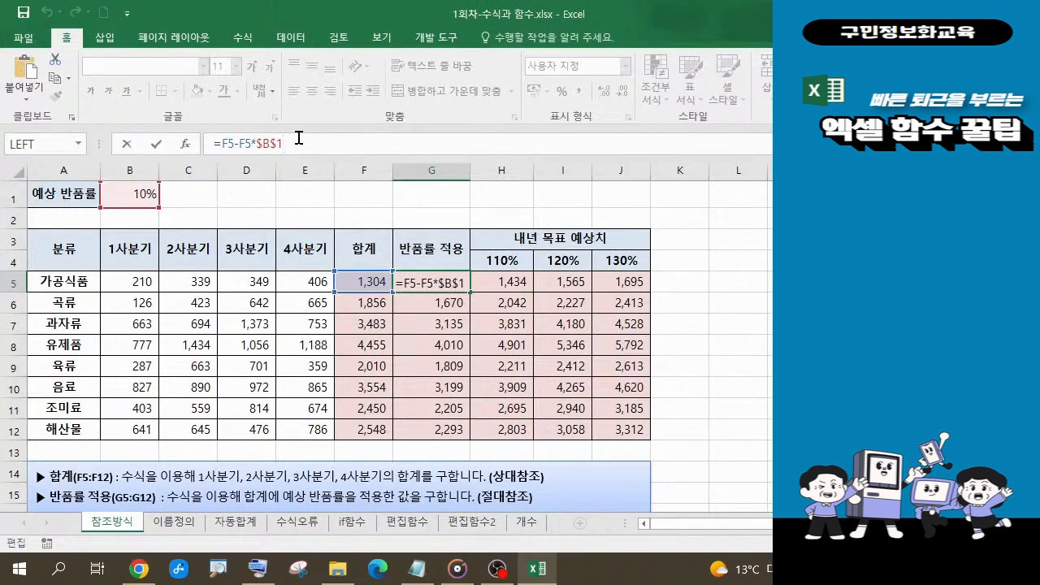
key(Escape)
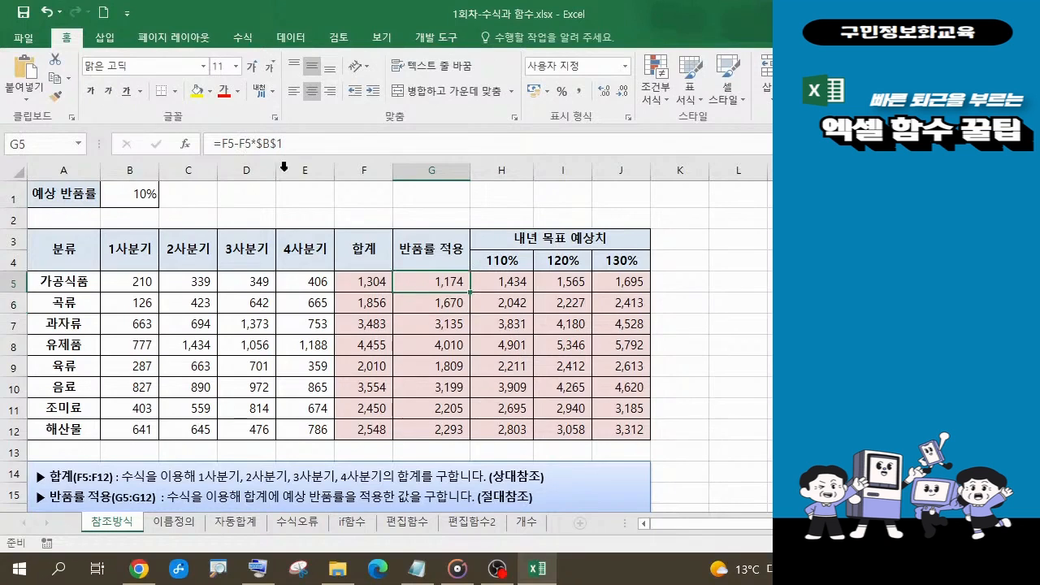
drag(212, 144, 293, 155)
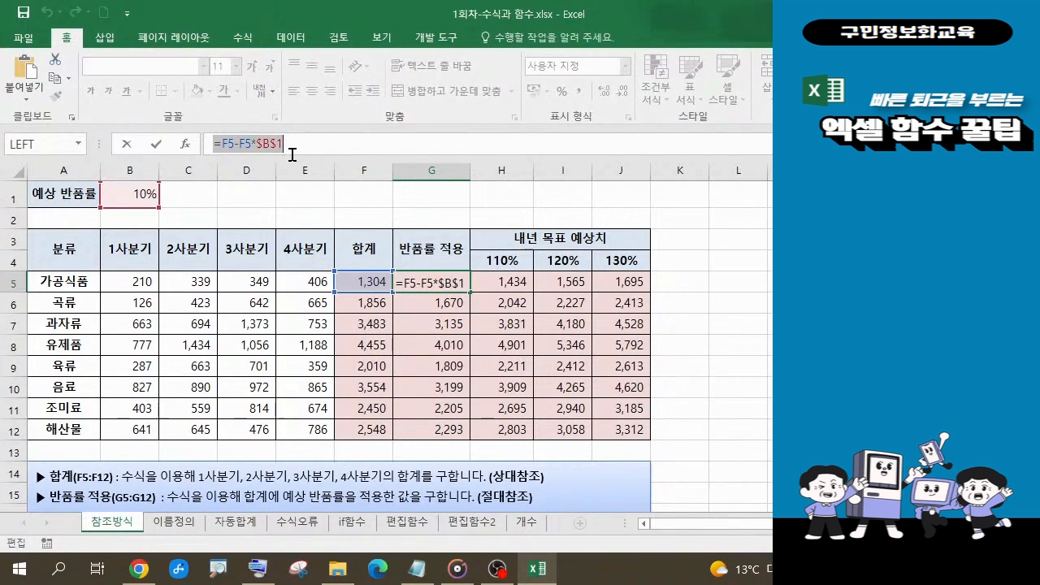
click(418, 569)
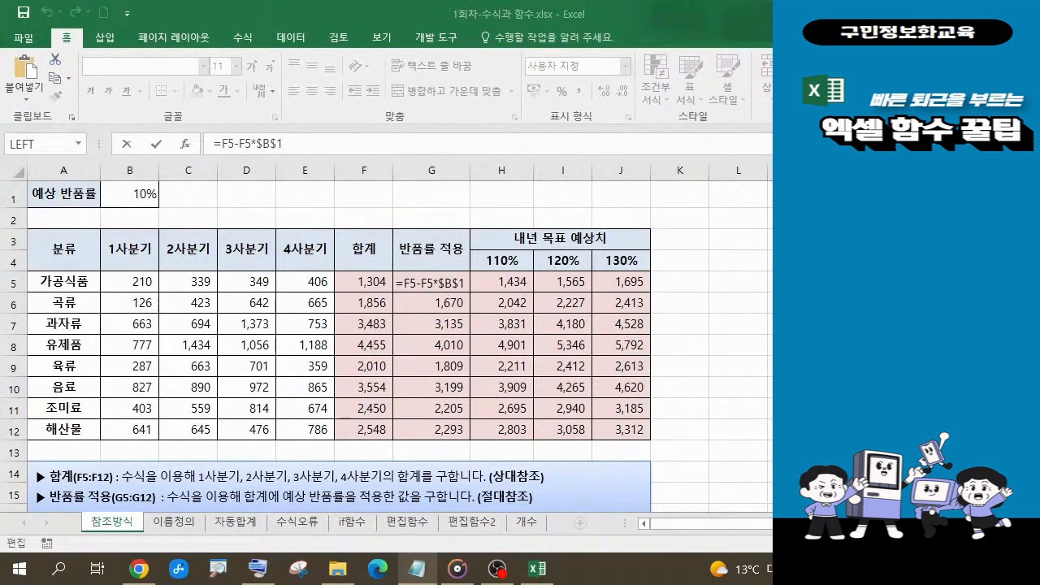
click(509, 280)
click(508, 280)
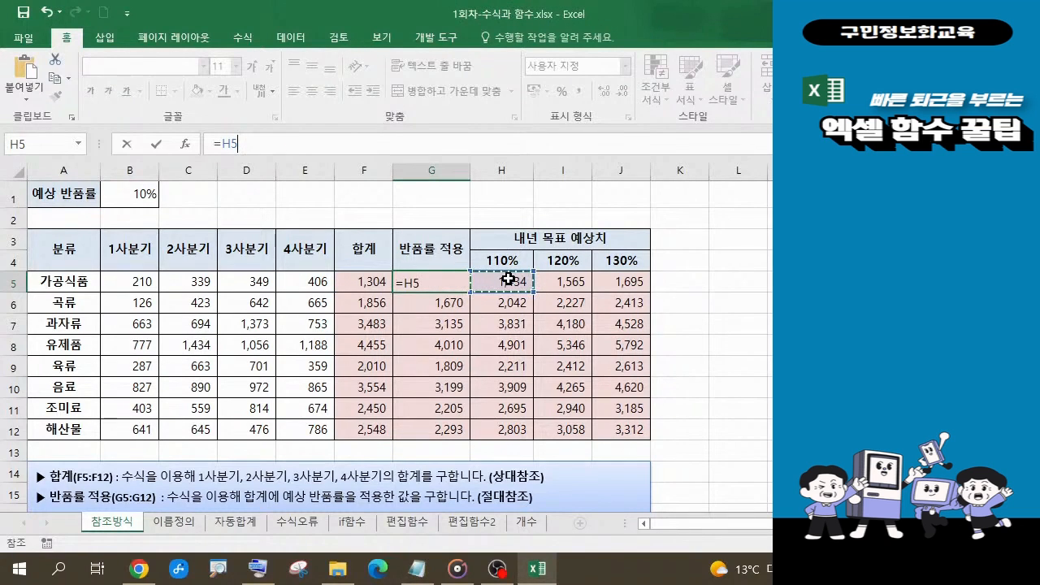
key(Escape)
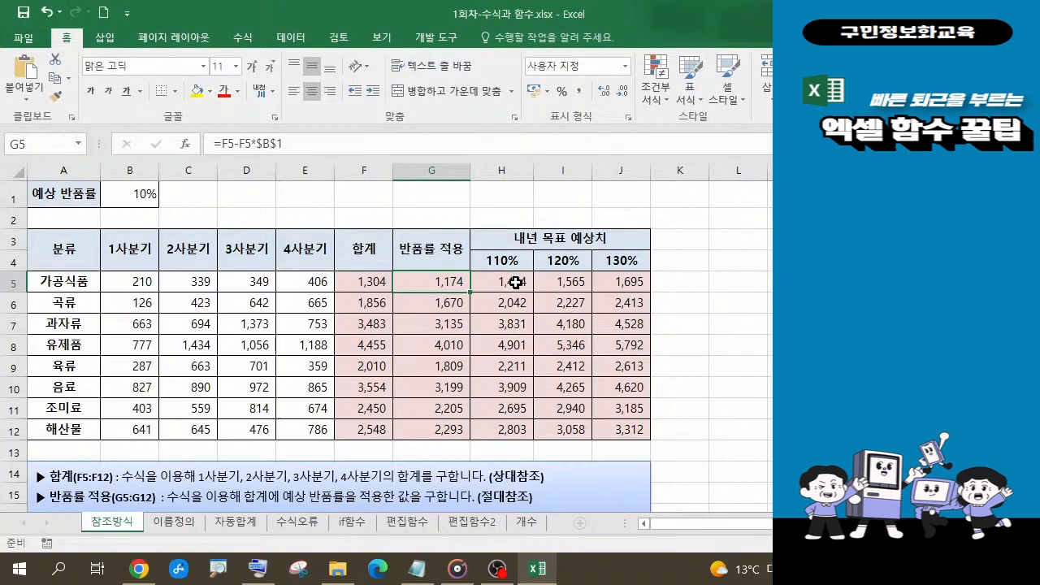
Highlight the whole mixed-reference formula =$F5*H$4 of cell H5 for review and close it without changing it.
click(512, 281)
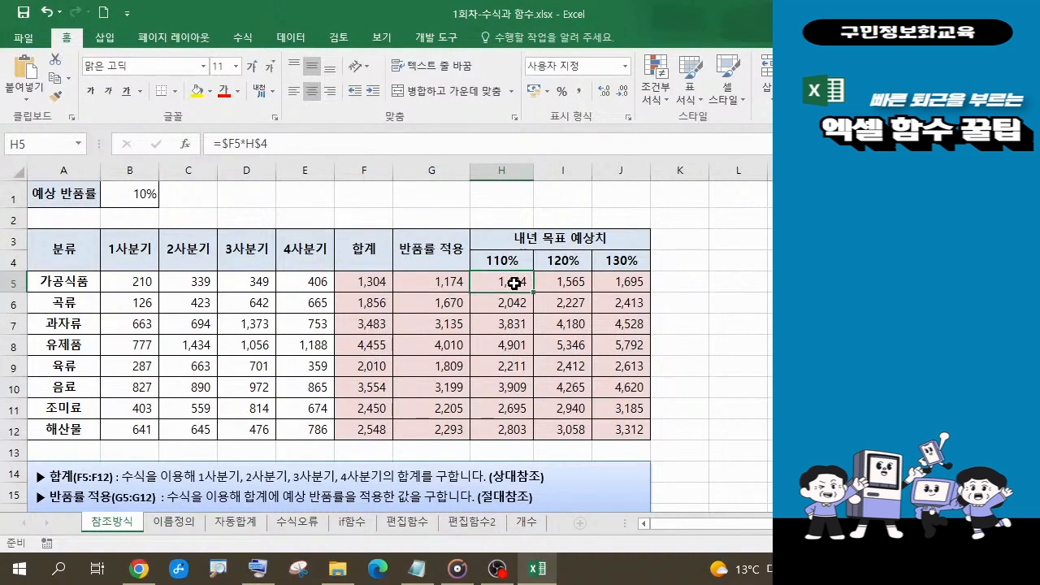
click(424, 576)
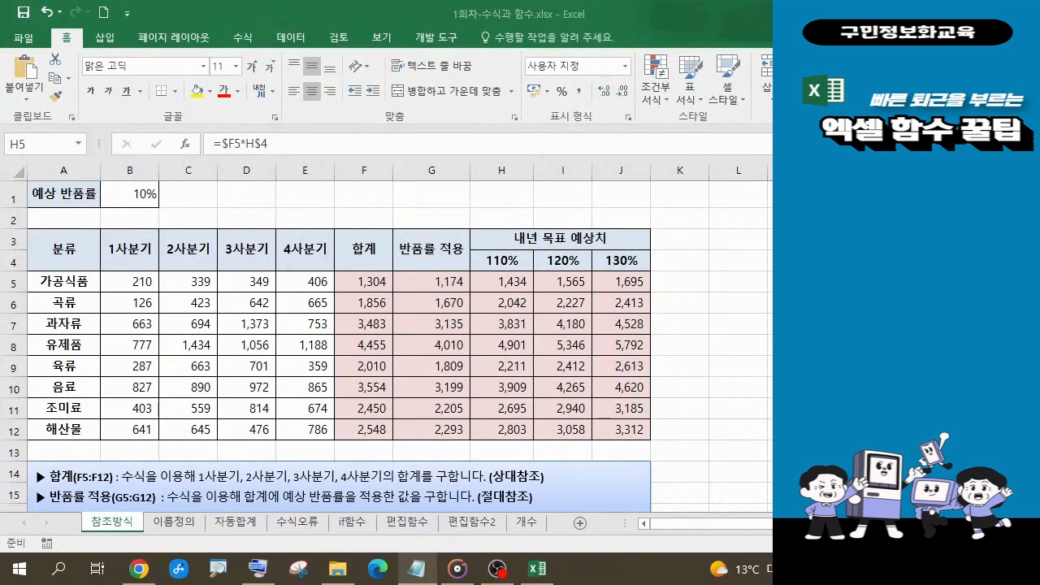
click(519, 283)
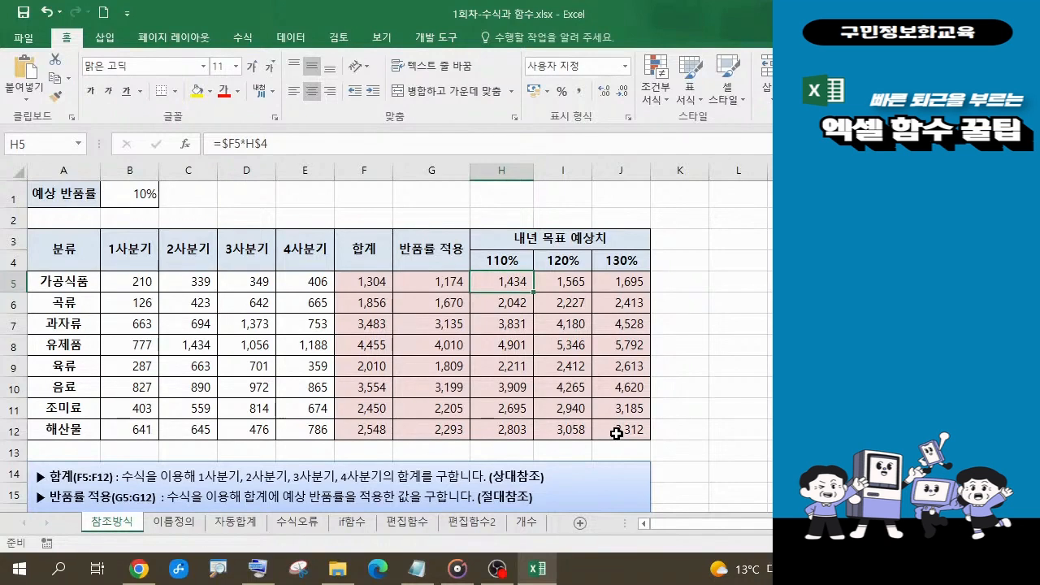
click(288, 145)
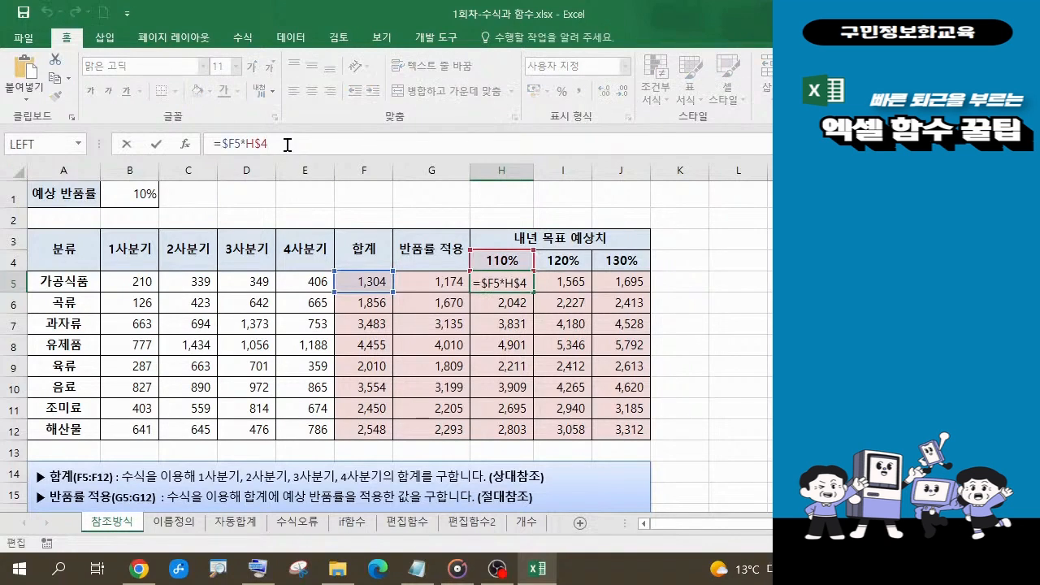
drag(288, 145, 206, 140)
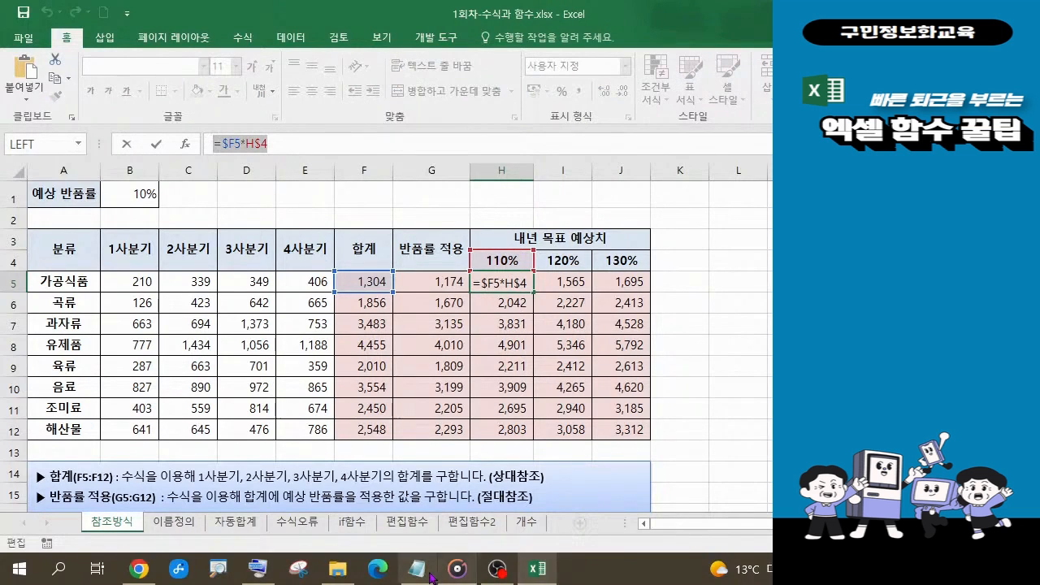
click(417, 569)
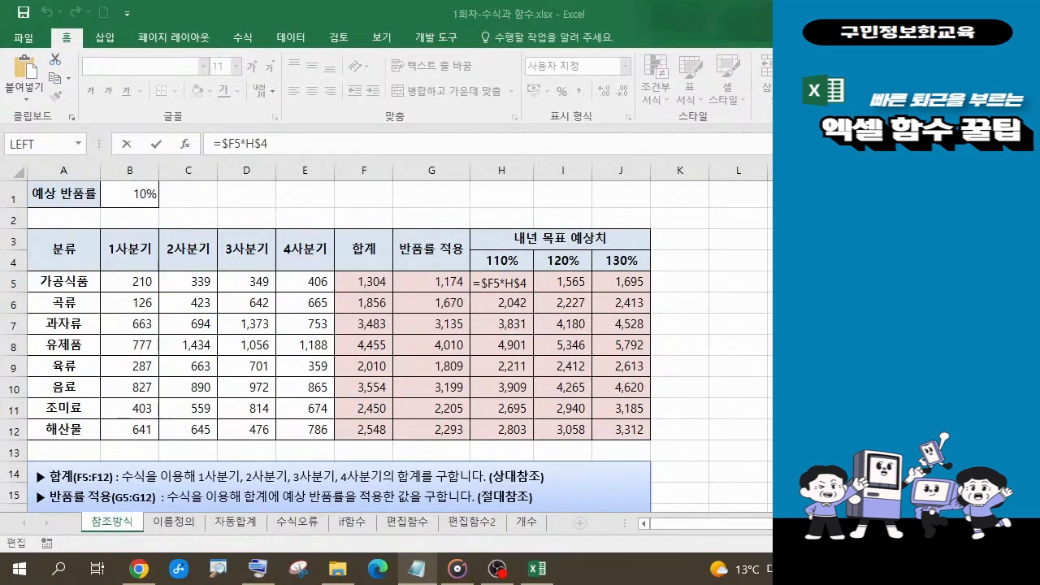
click(510, 278)
click(511, 280)
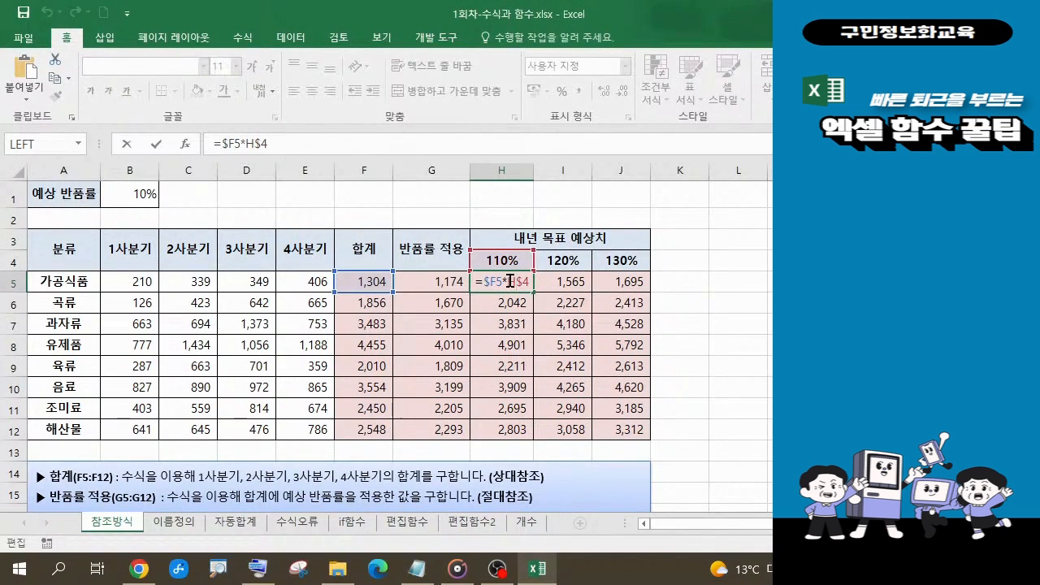
key(Return)
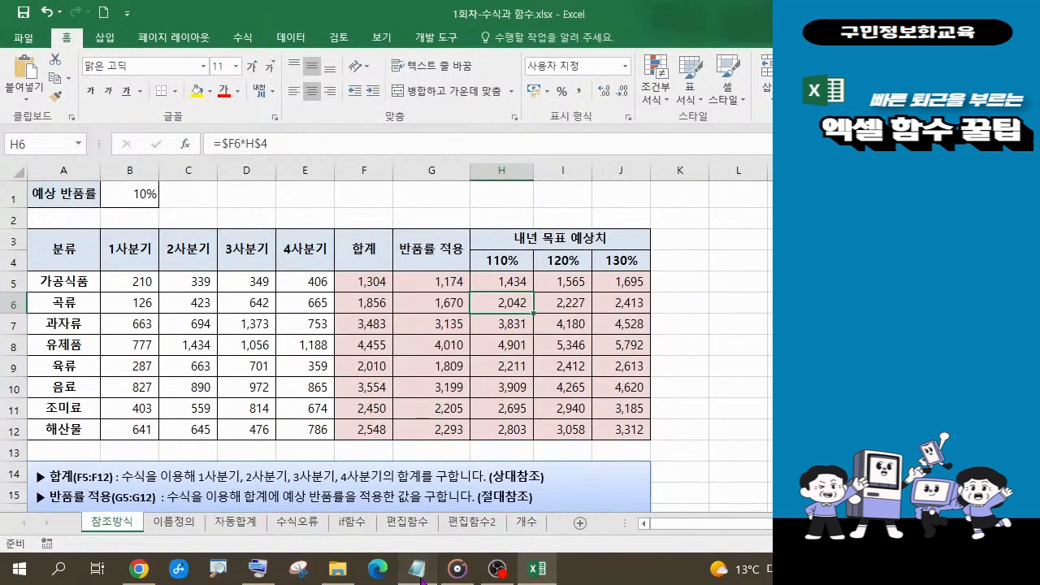
On the 자동합계 sheet, count the transaction IDs in cell C1 with the number-count function over A7:A20.
click(418, 571)
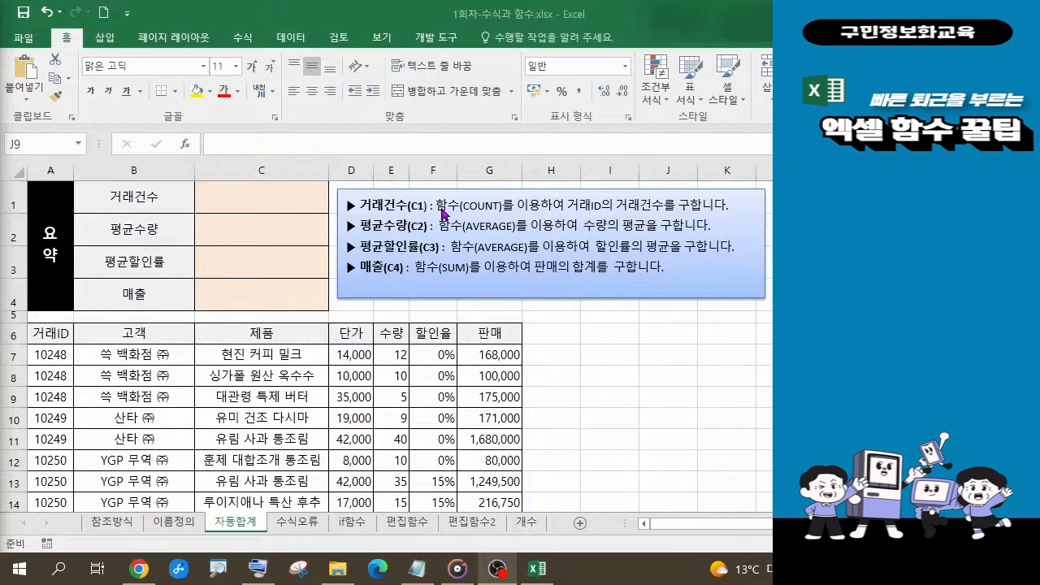
click(256, 197)
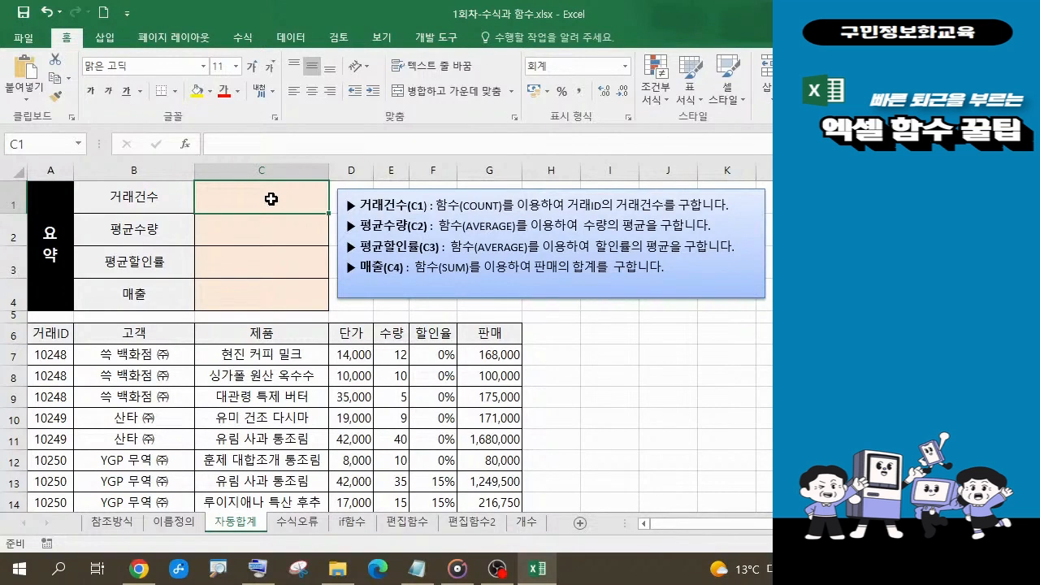
click(243, 37)
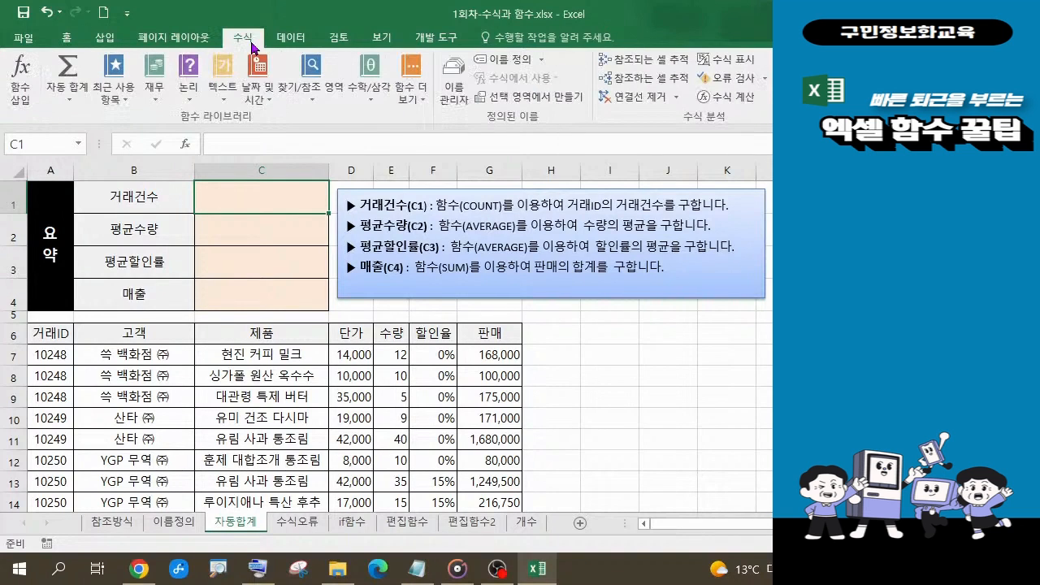
click(73, 104)
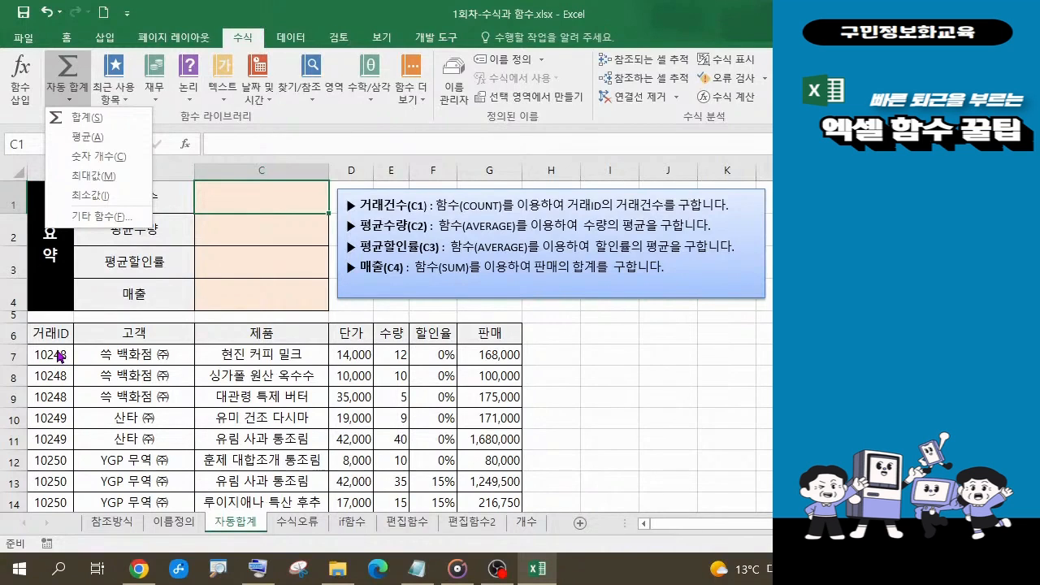
click(109, 157)
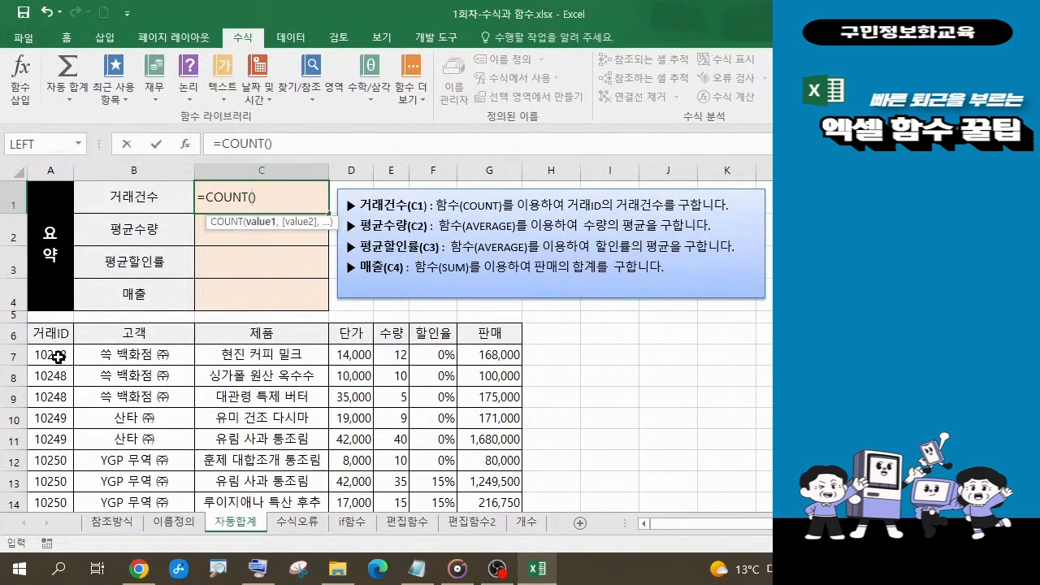
drag(55, 356, 58, 474)
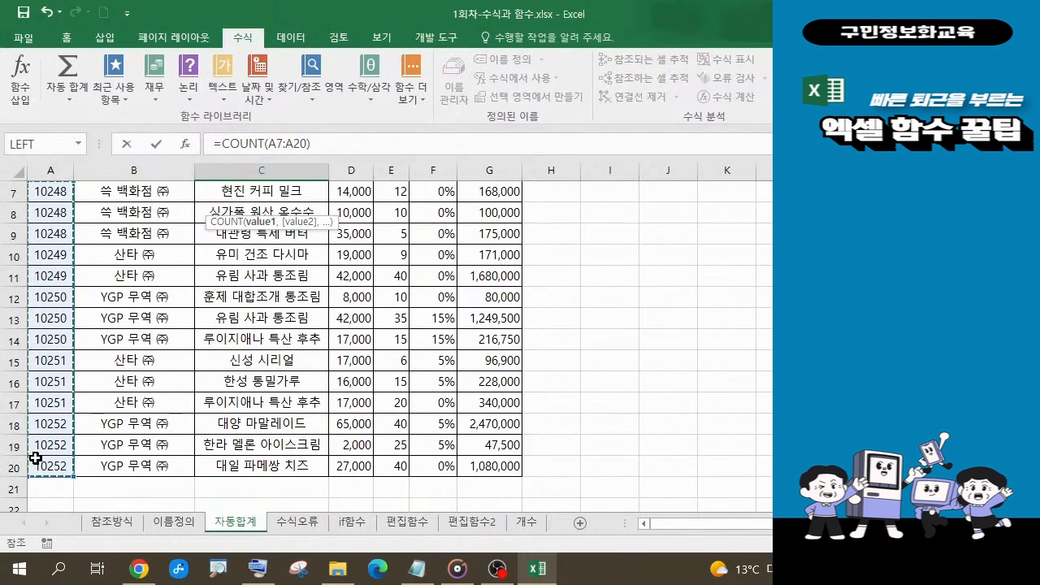
scroll(36, 459, up, 1)
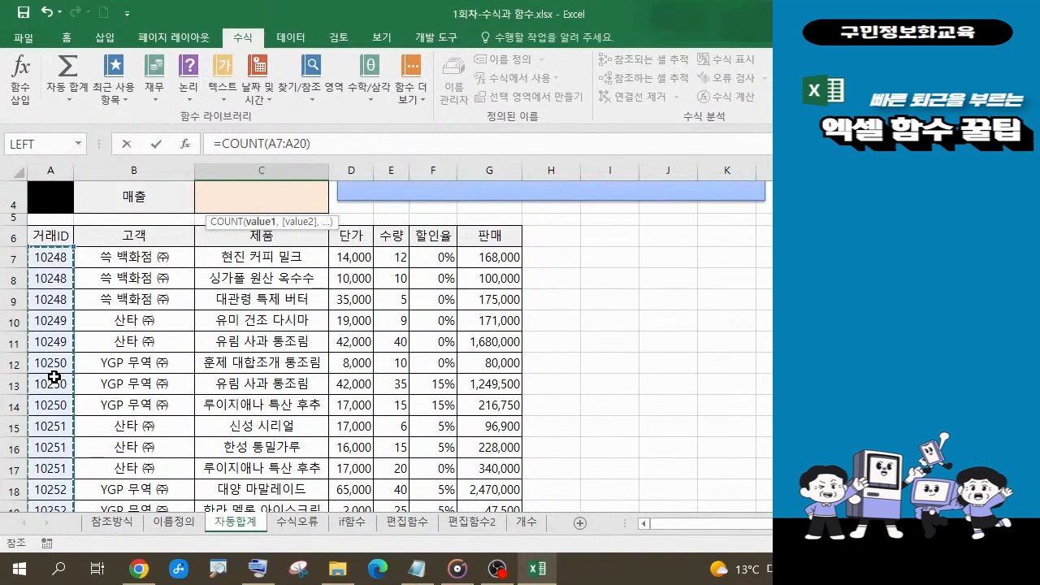
key(Escape)
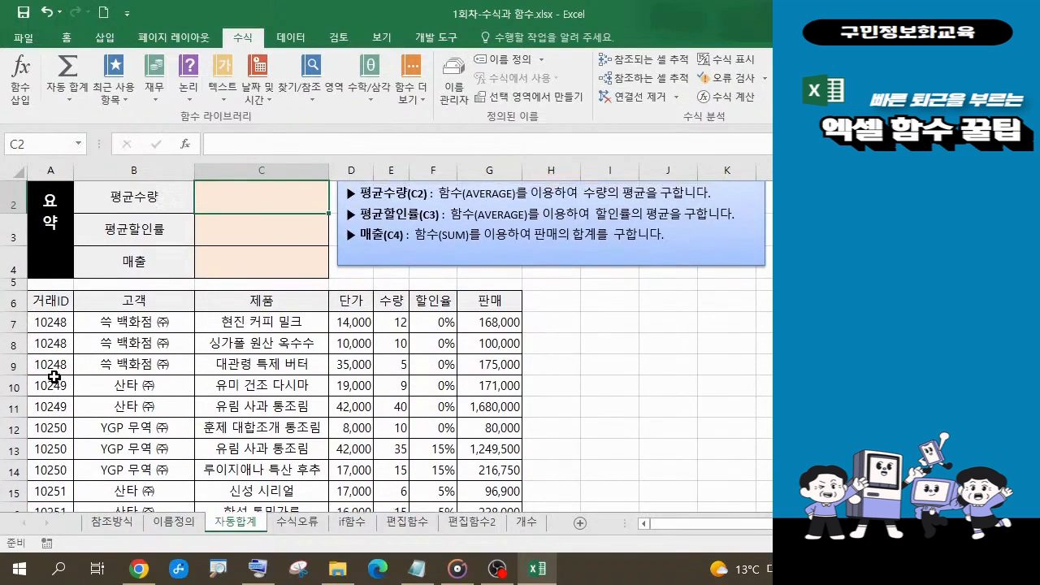
scroll(277, 329, up, 1)
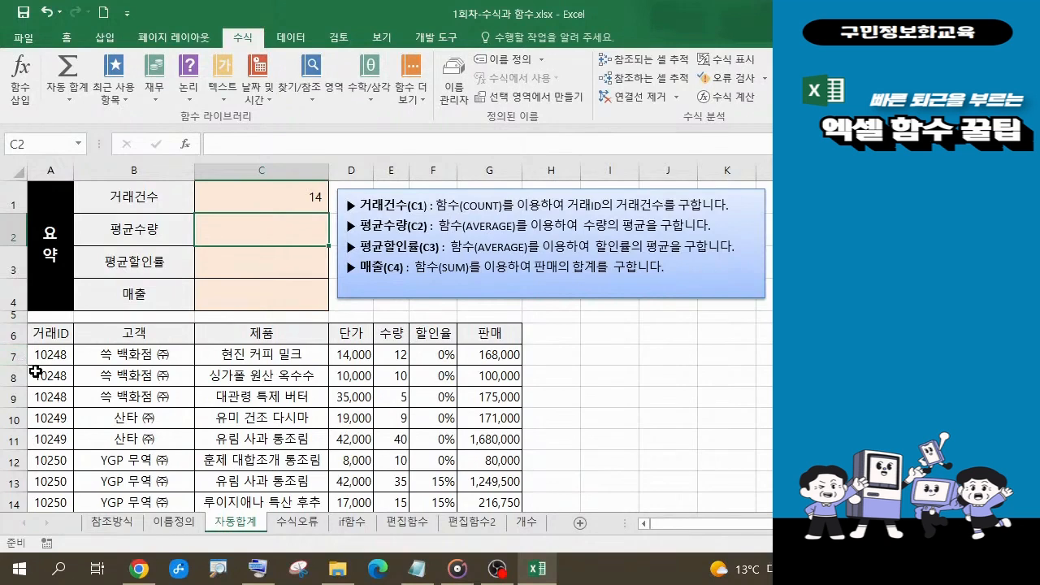
Highlight the whole COUNT formula of the 거래건수 cell C1 for review and switch to Notepad.
scroll(39, 374, down, 2)
scroll(64, 443, up, 2)
click(266, 197)
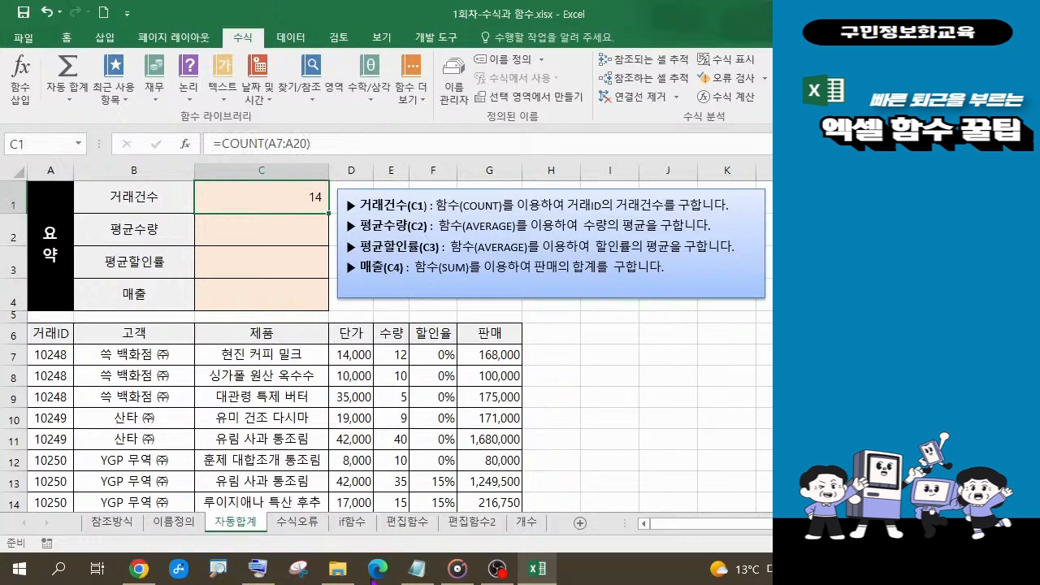
click(417, 570)
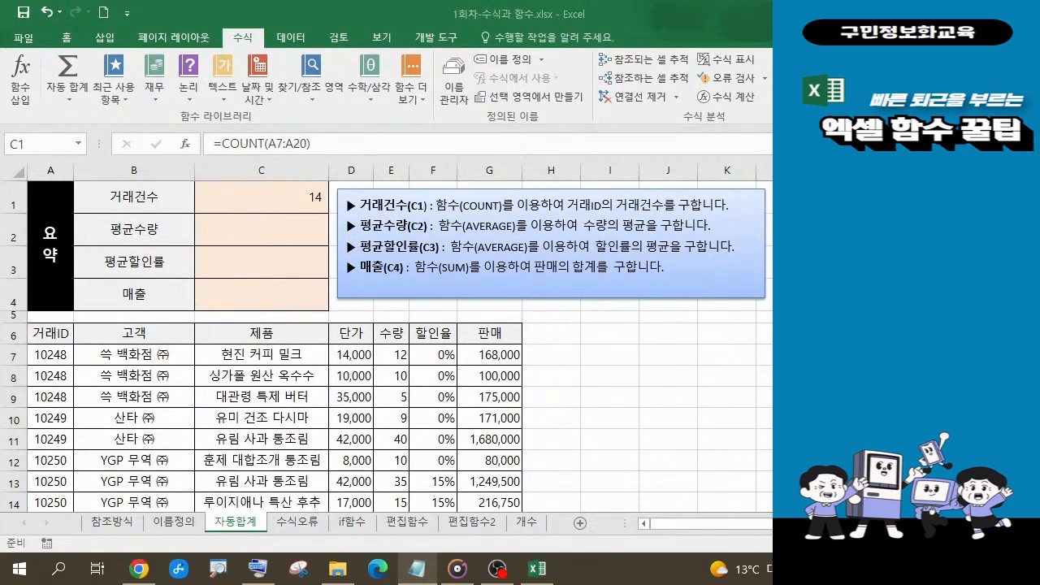
click(324, 147)
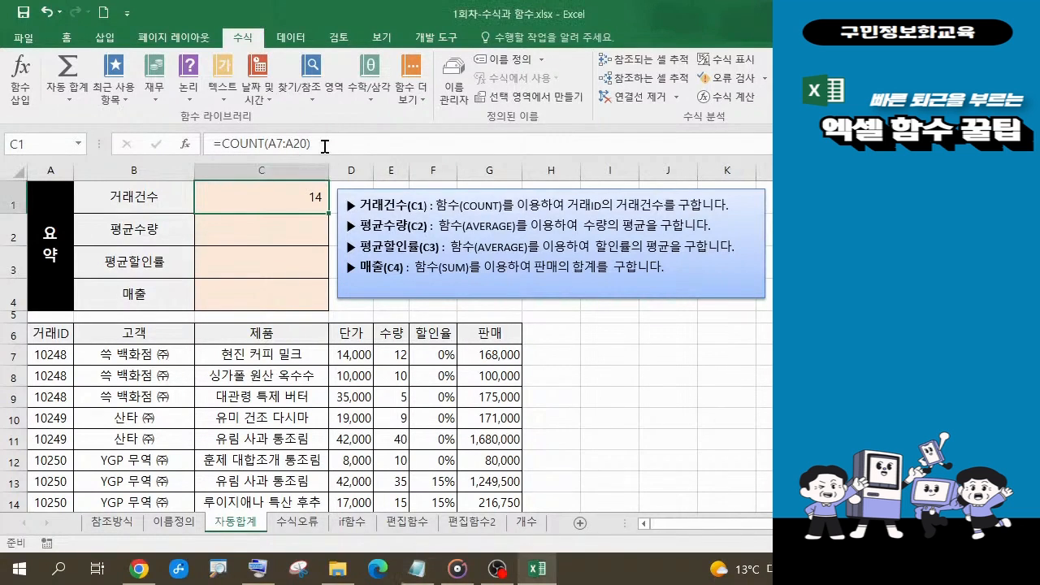
click(324, 146)
drag(325, 147, 204, 143)
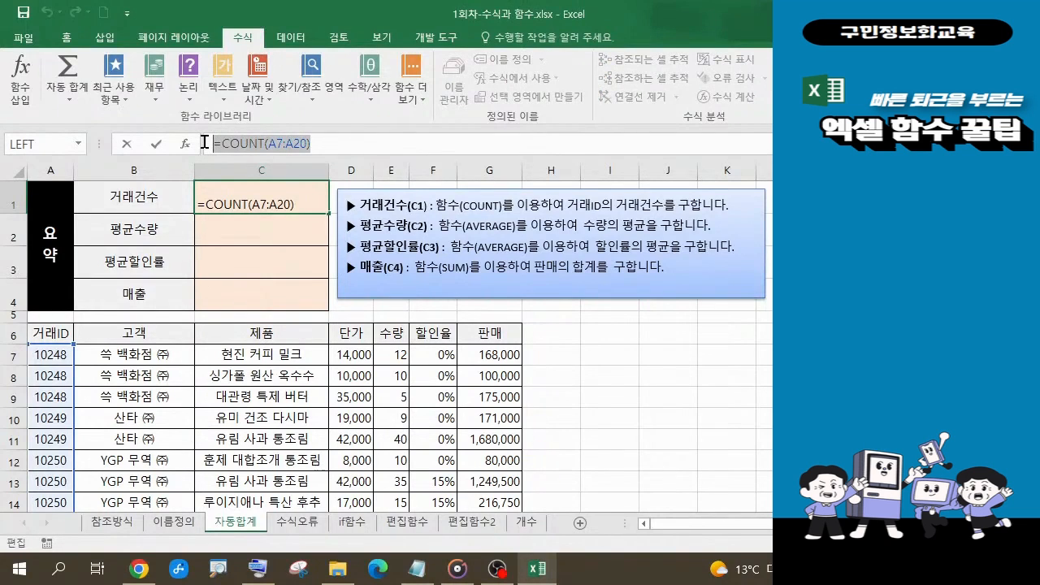
click(417, 569)
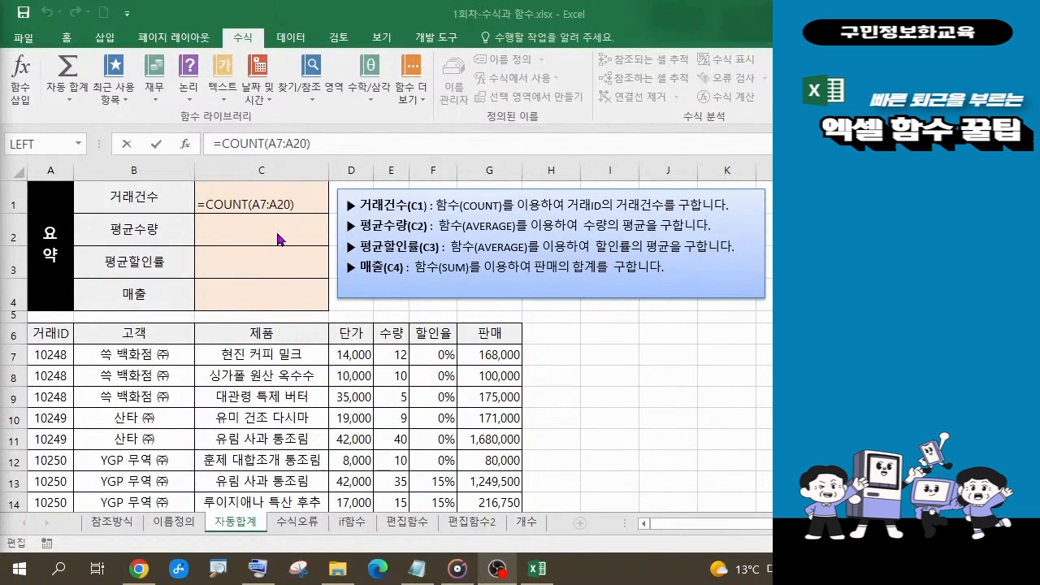
Return to Excel and close the COUNT formula of the 거래건수 cell C1 without editing it.
click(312, 201)
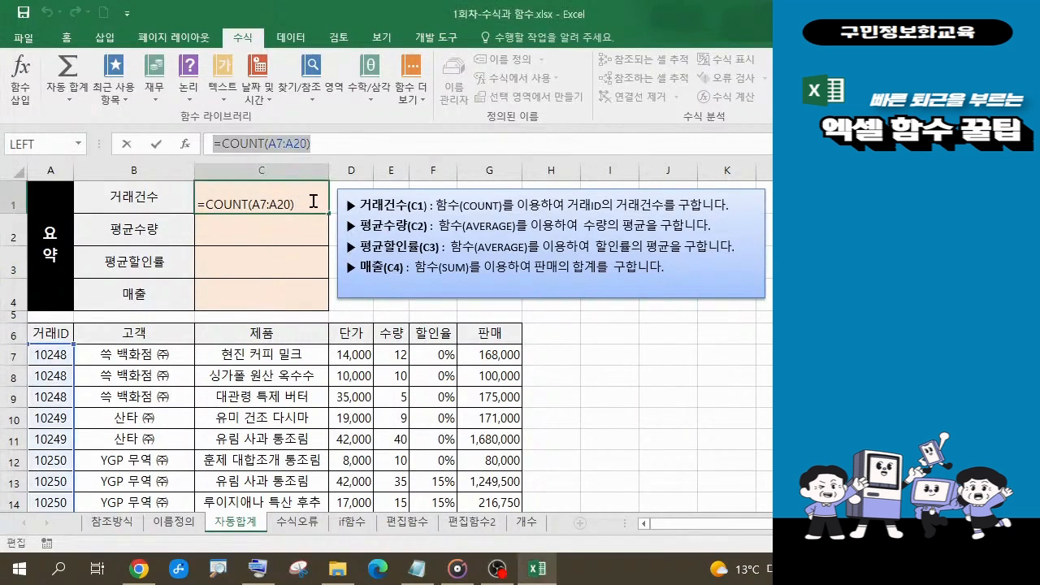
double_click(312, 201)
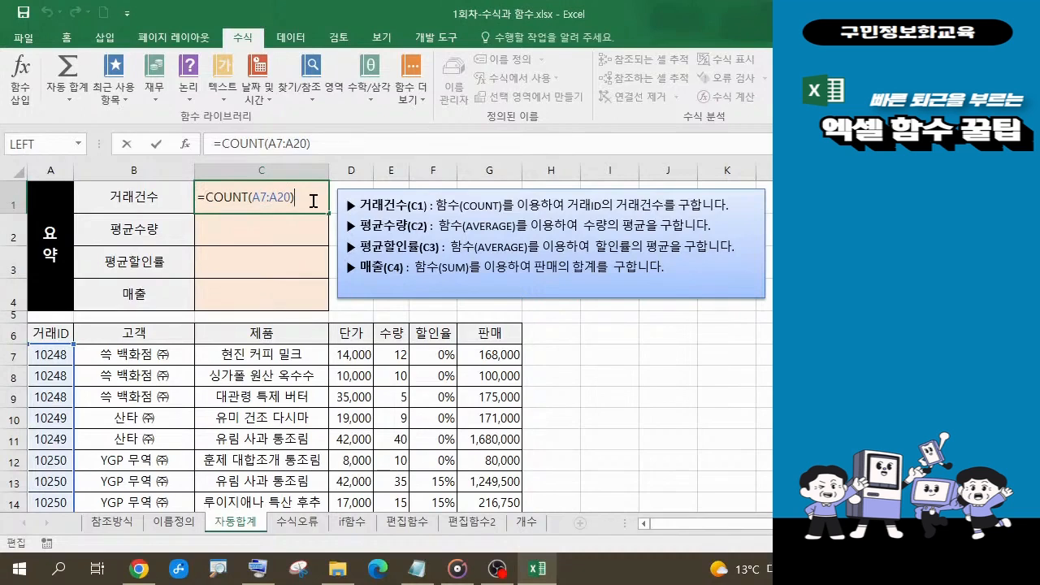
key(Return)
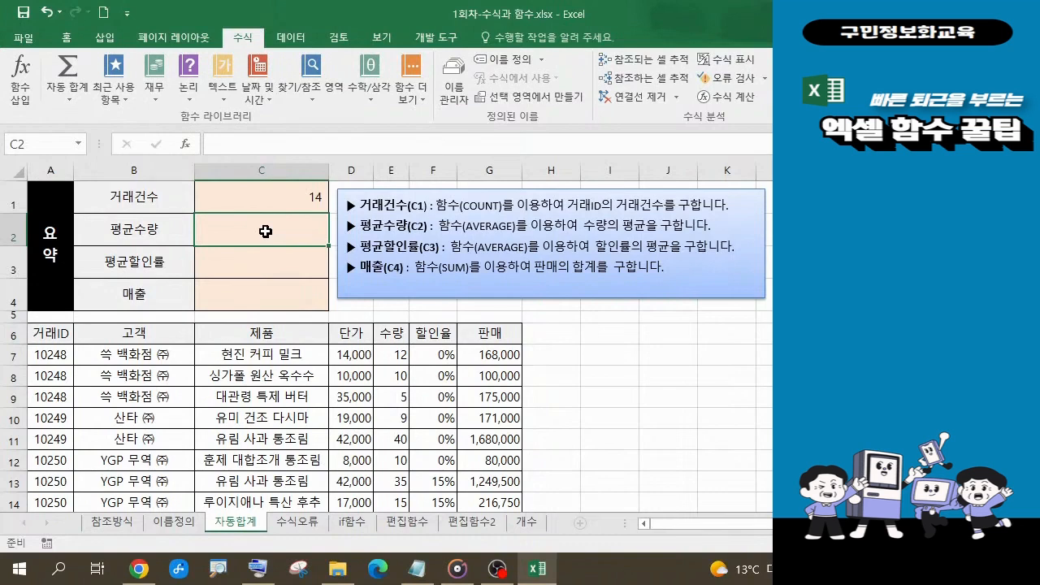
Calculate the average quantity in the 평균수량 cell C2 with the AVERAGE function over E7:E20.
click(72, 102)
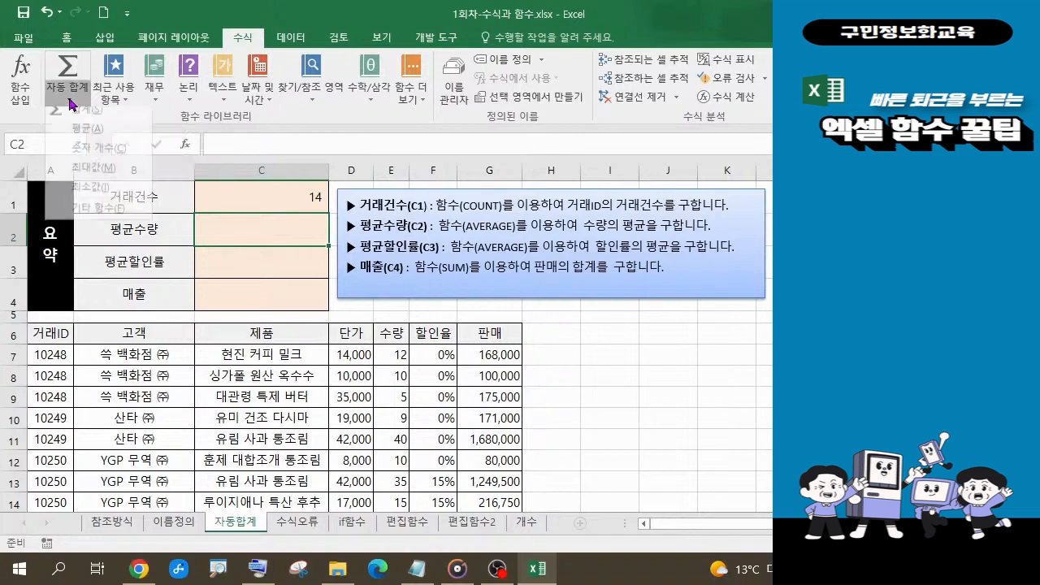
click(85, 138)
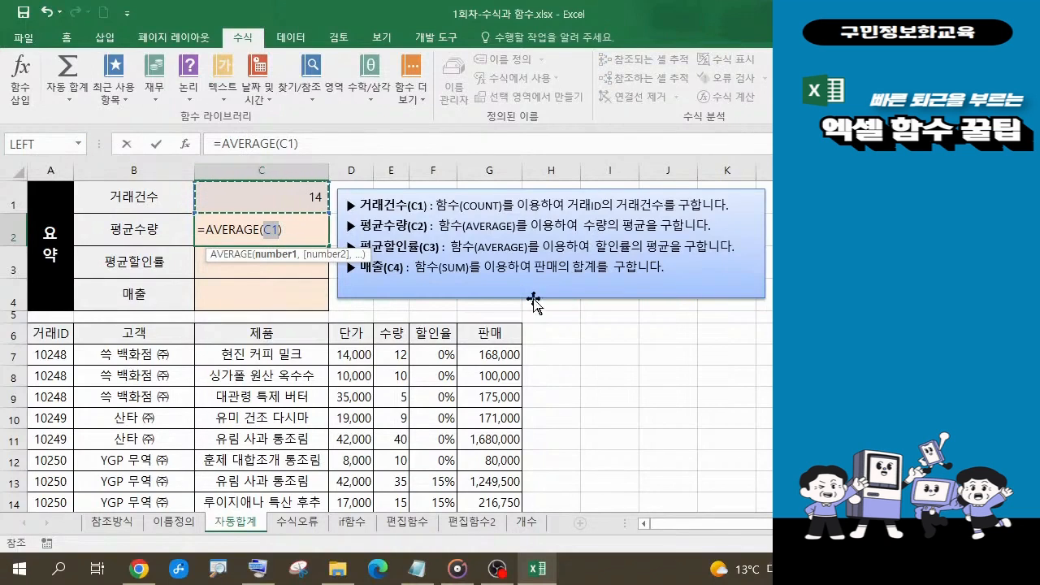
click(396, 355)
drag(394, 356, 393, 466)
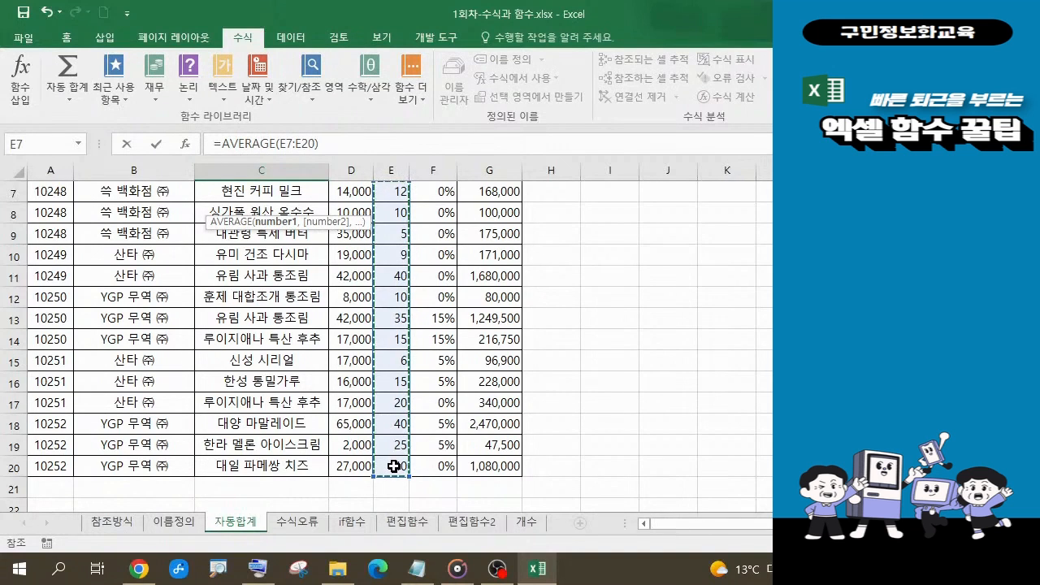
key(Escape)
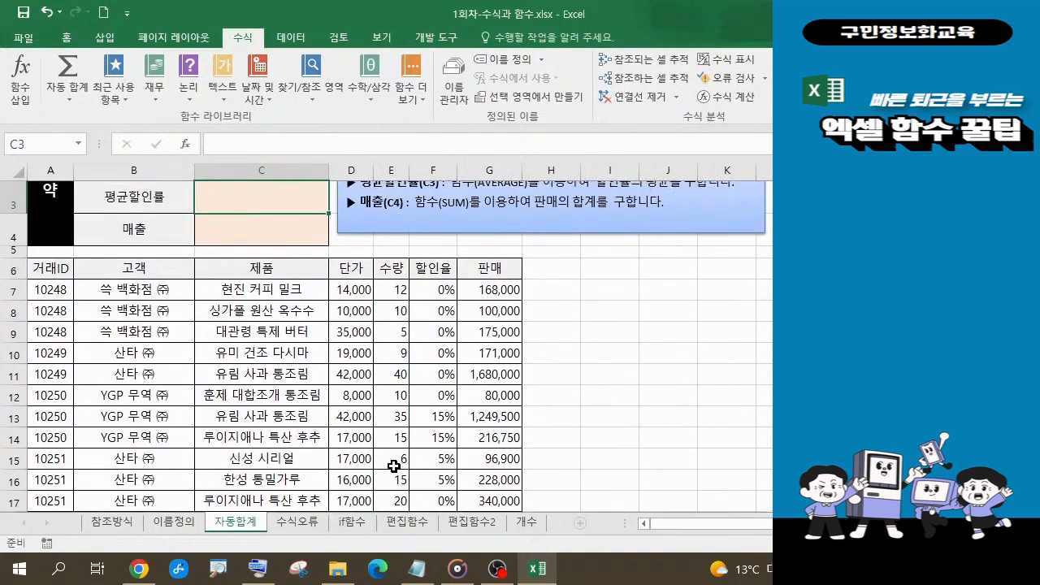
scroll(357, 416, up, 1)
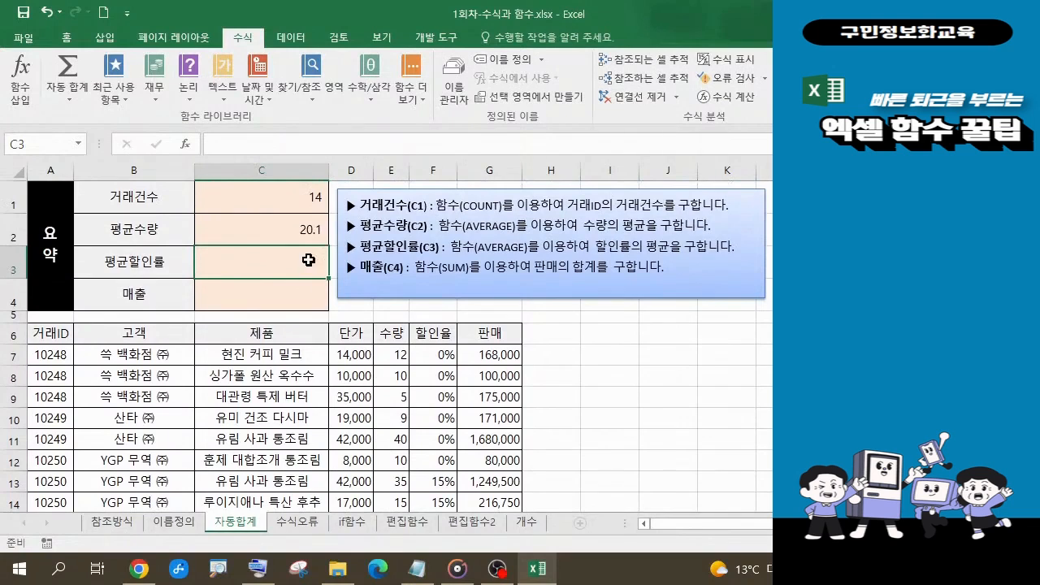
Highlight the whole AVERAGE formula of the 평균수량 cell C2 for review, consult Notepad, and close the formula.
click(291, 227)
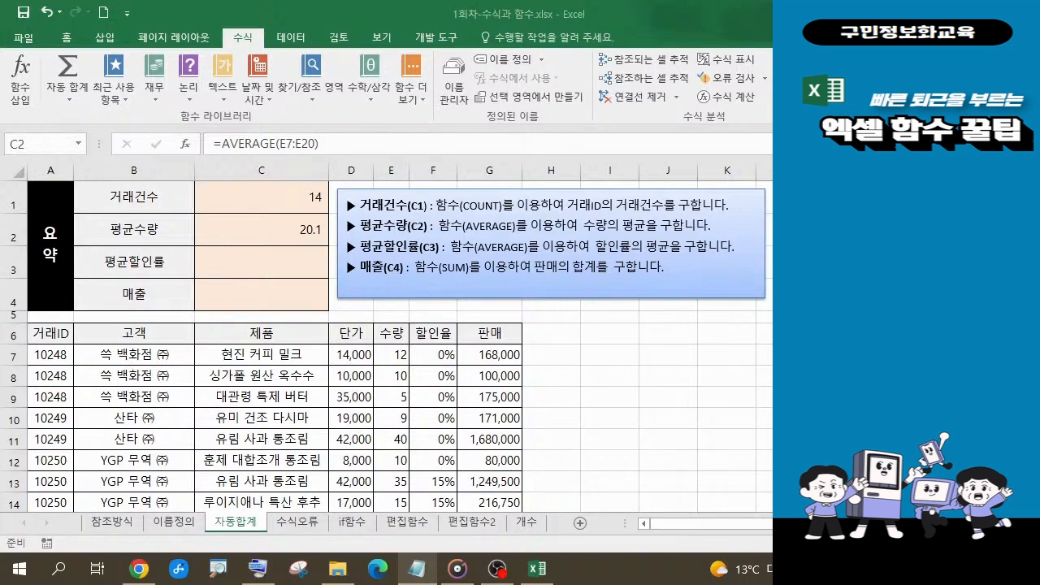
click(330, 144)
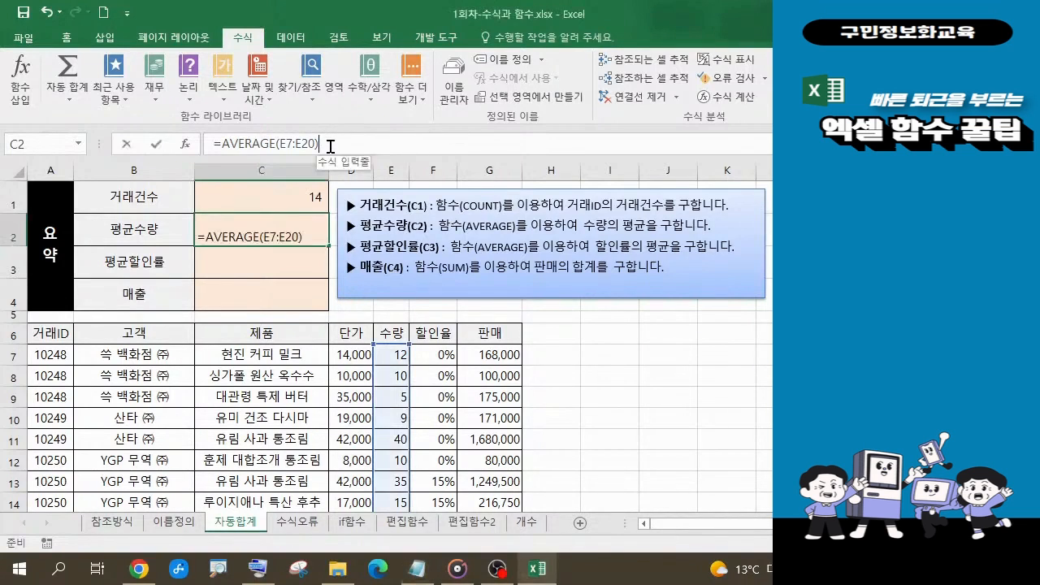
drag(330, 145, 213, 144)
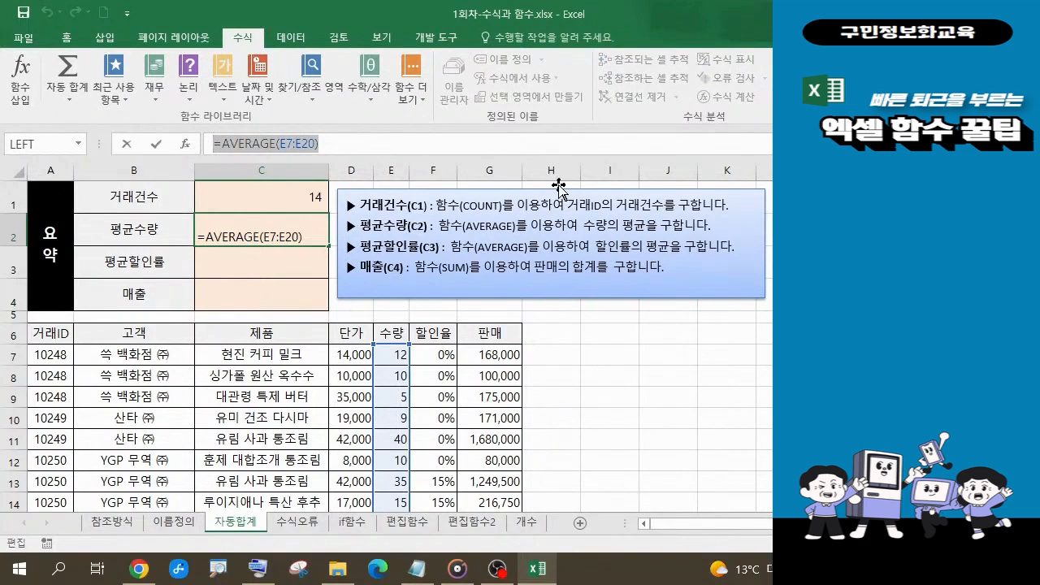
click(418, 569)
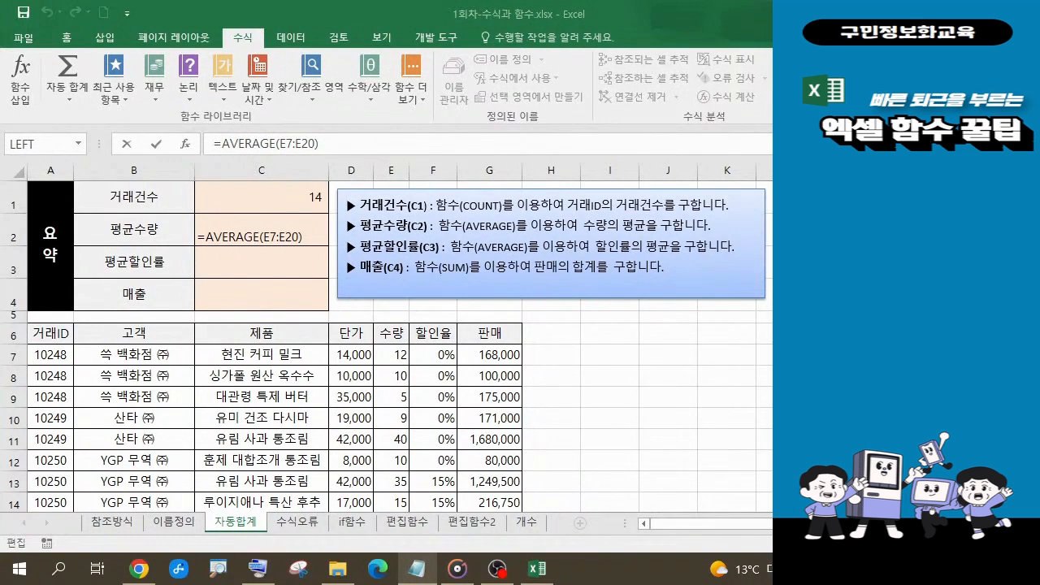
click(312, 233)
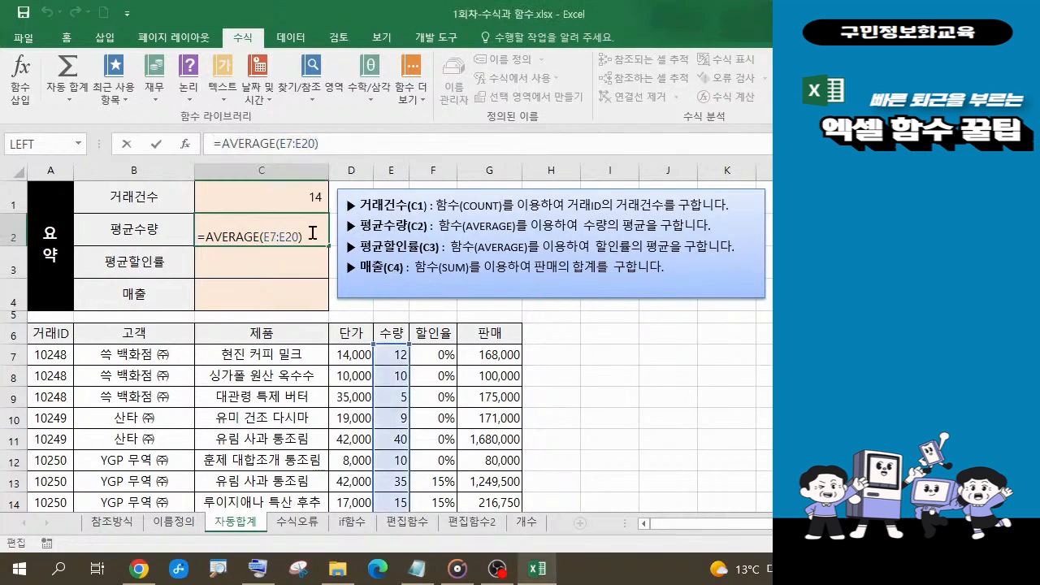
key(Return)
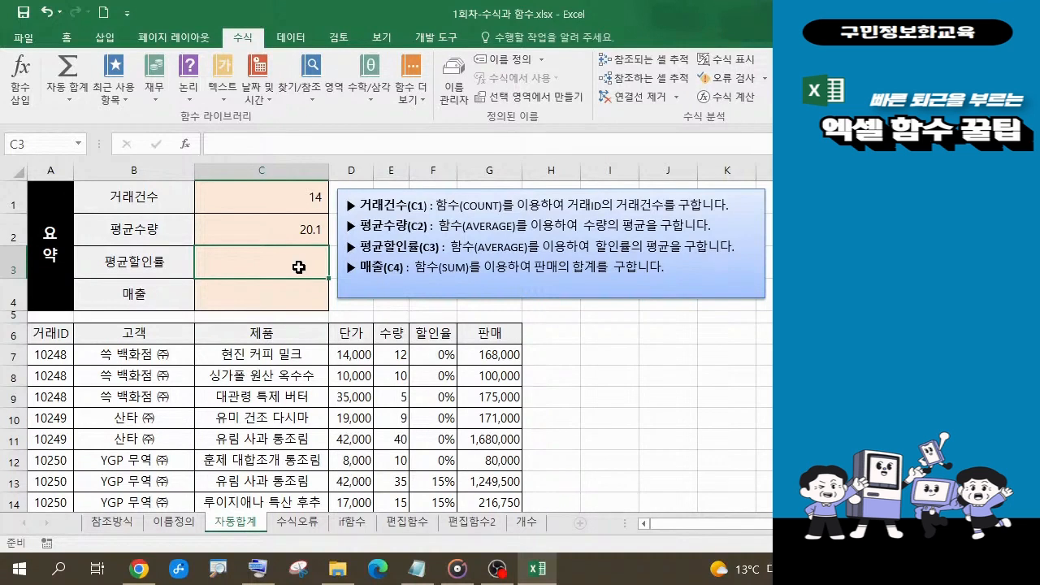
Calculate the average discount rate in the 평균할인률 cell C3 with the AVERAGE function over F7:F20.
click(78, 109)
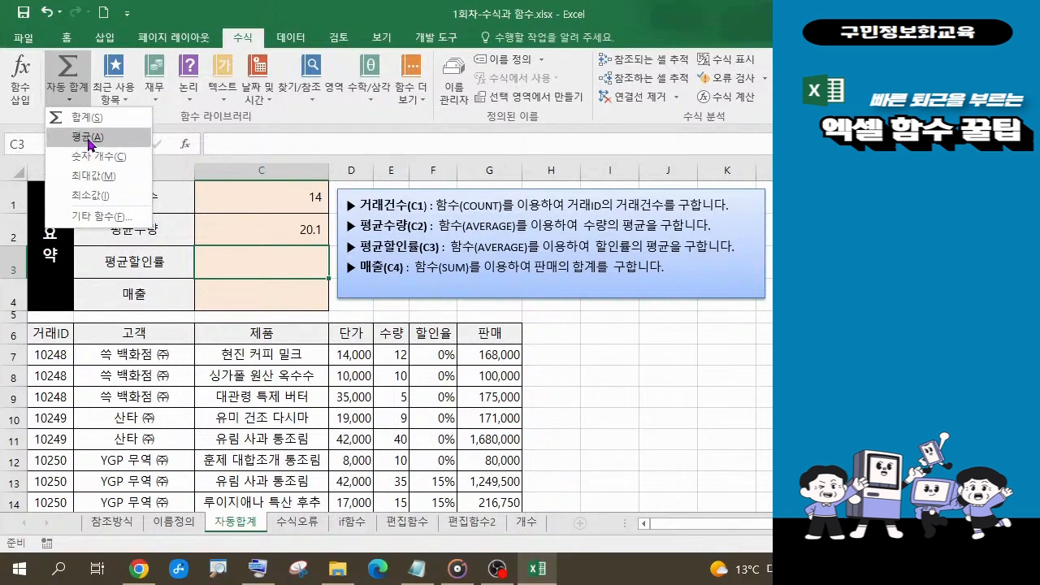
click(89, 138)
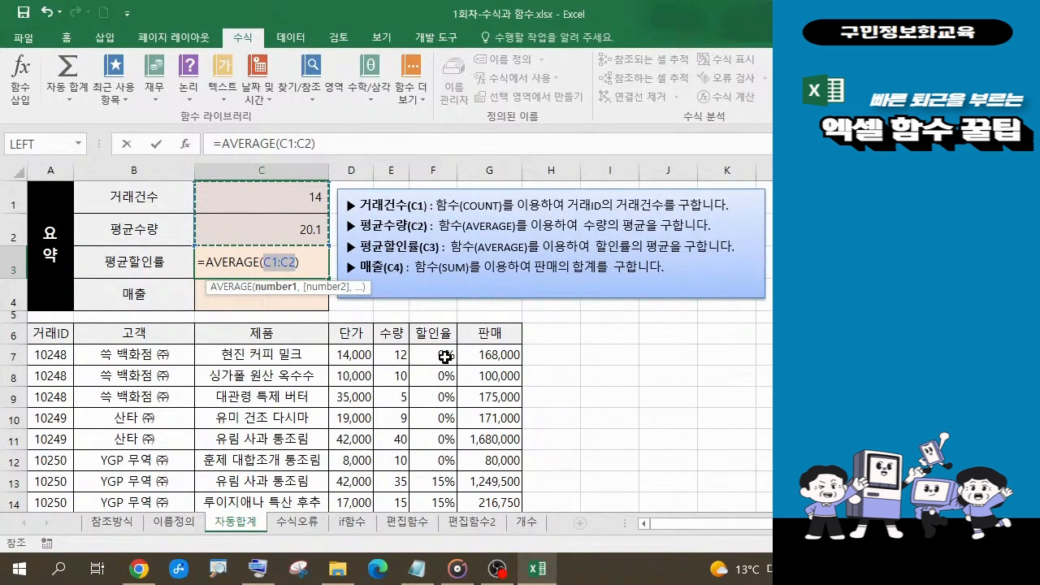
drag(445, 355, 439, 468)
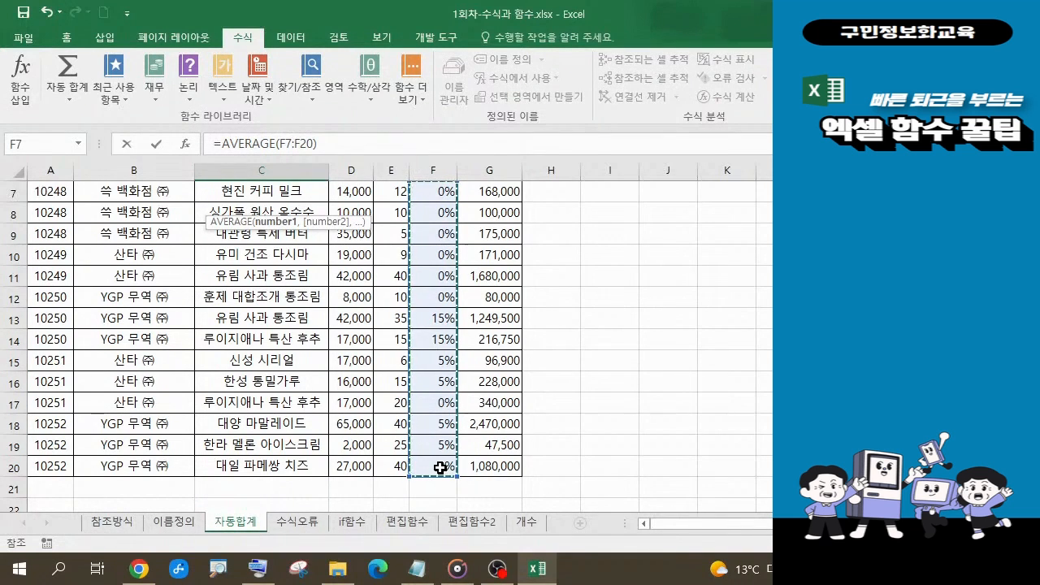
key(Return)
scroll(443, 406, up, 2)
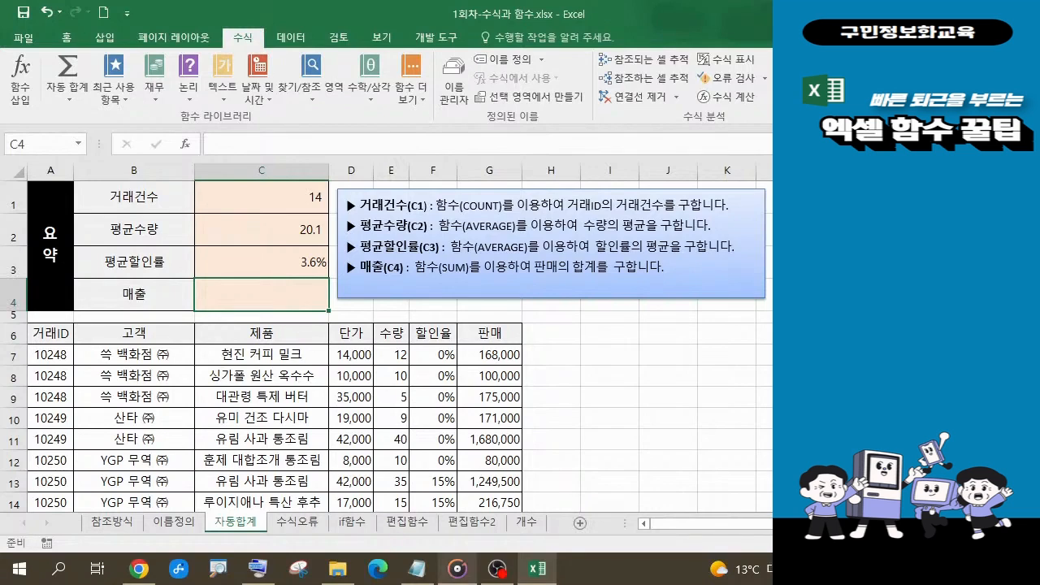
Highlight the whole AVERAGE formula of the 평균할인률 cell C3 for review, consult Notepad, and close the formula.
click(419, 572)
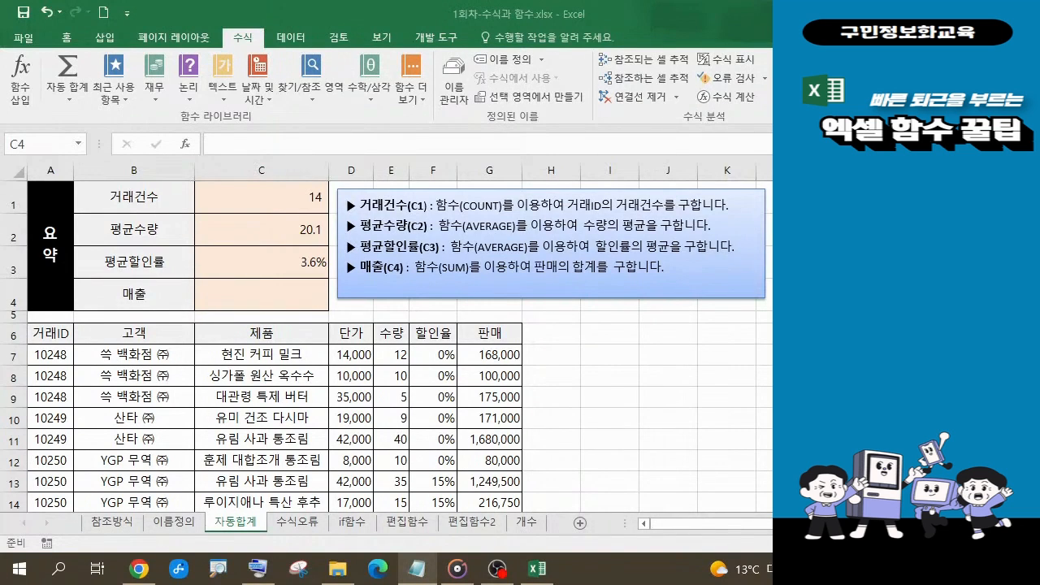
click(289, 264)
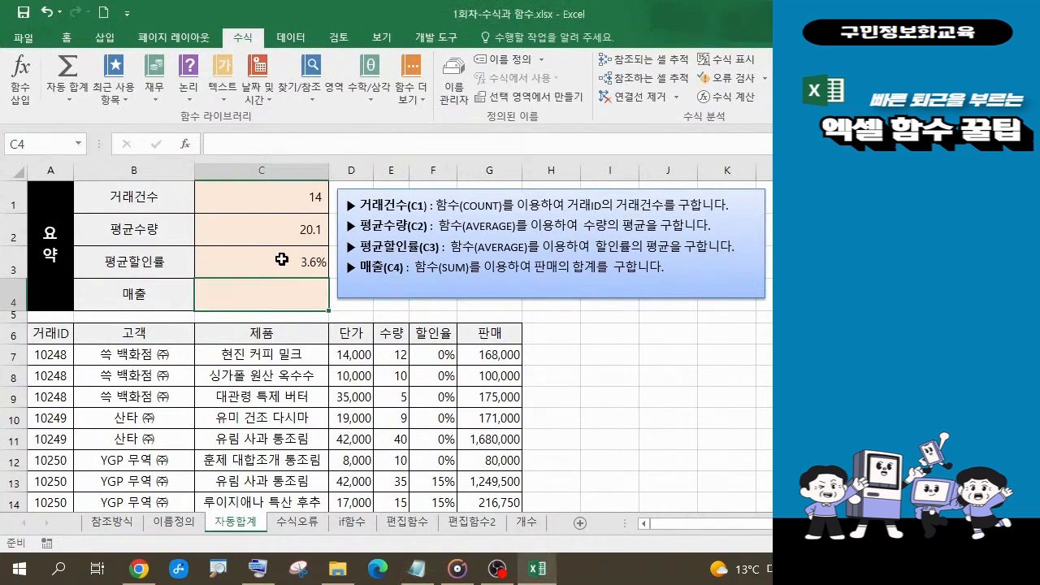
click(281, 259)
click(321, 144)
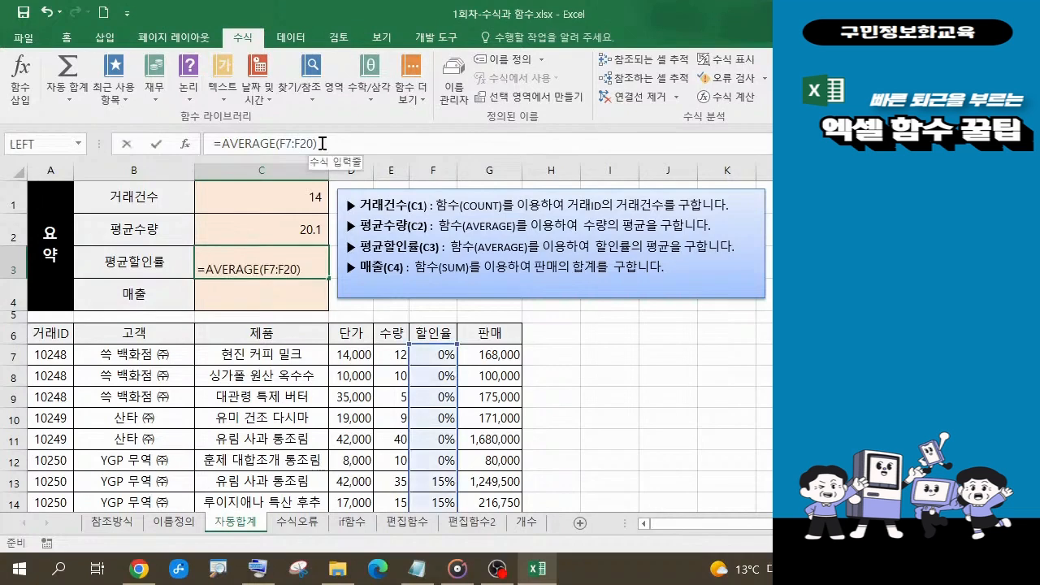
drag(317, 144, 231, 129)
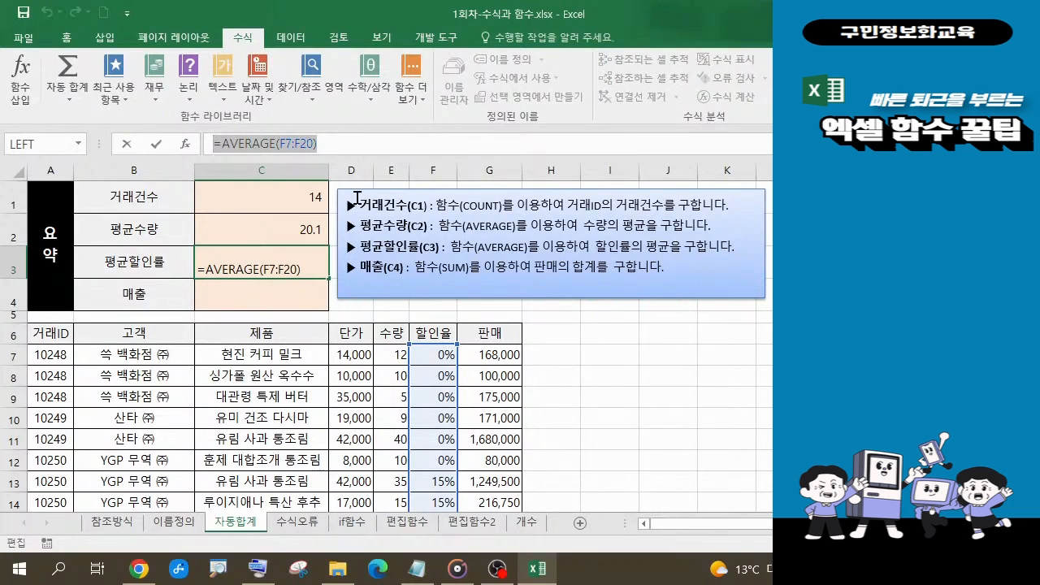
click(418, 574)
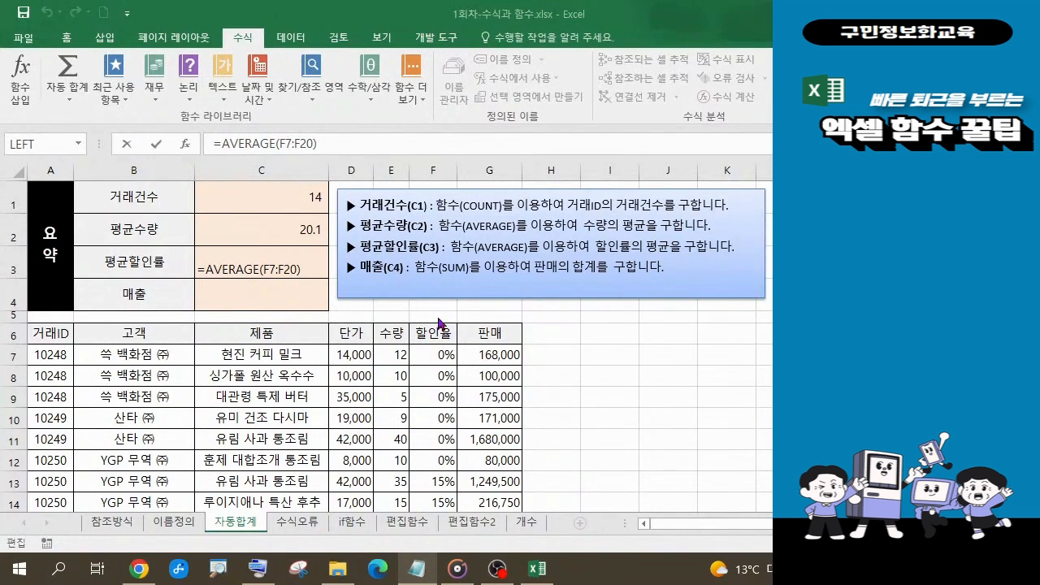
click(317, 264)
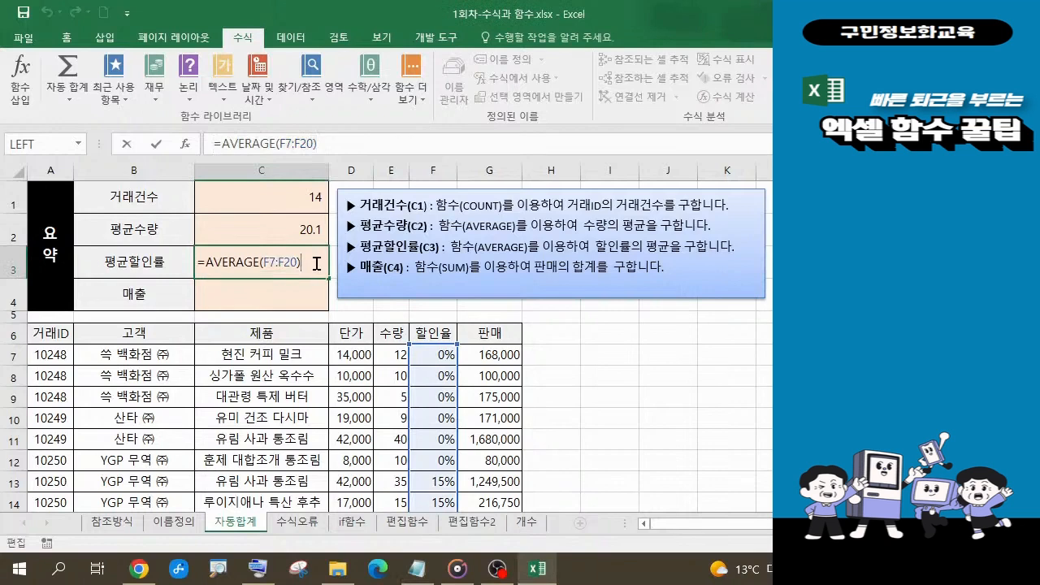
key(Return)
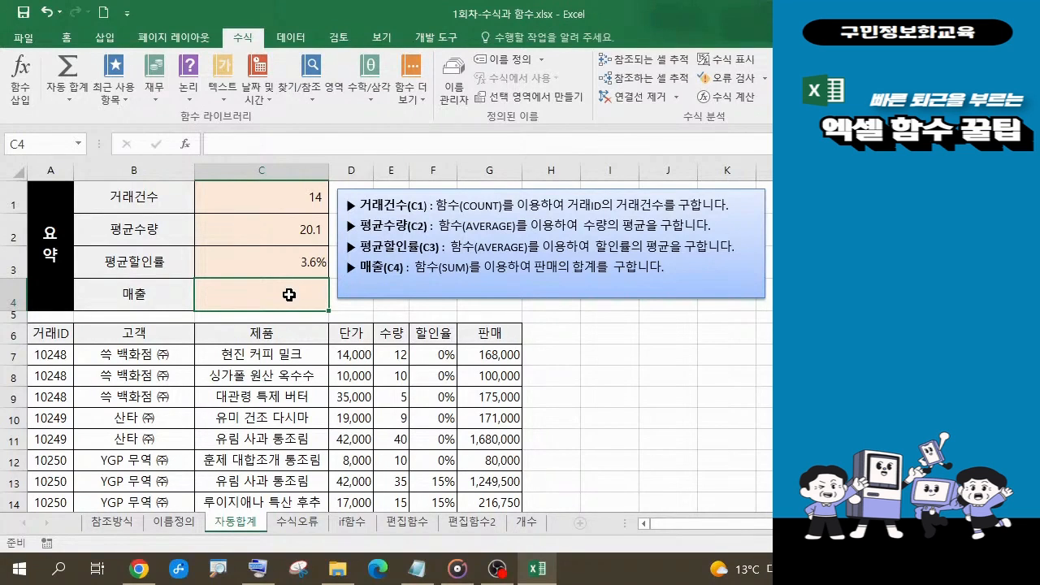
Total the 판매 column in the 매출 cell C4 with the SUM function over G7:G20.
click(75, 101)
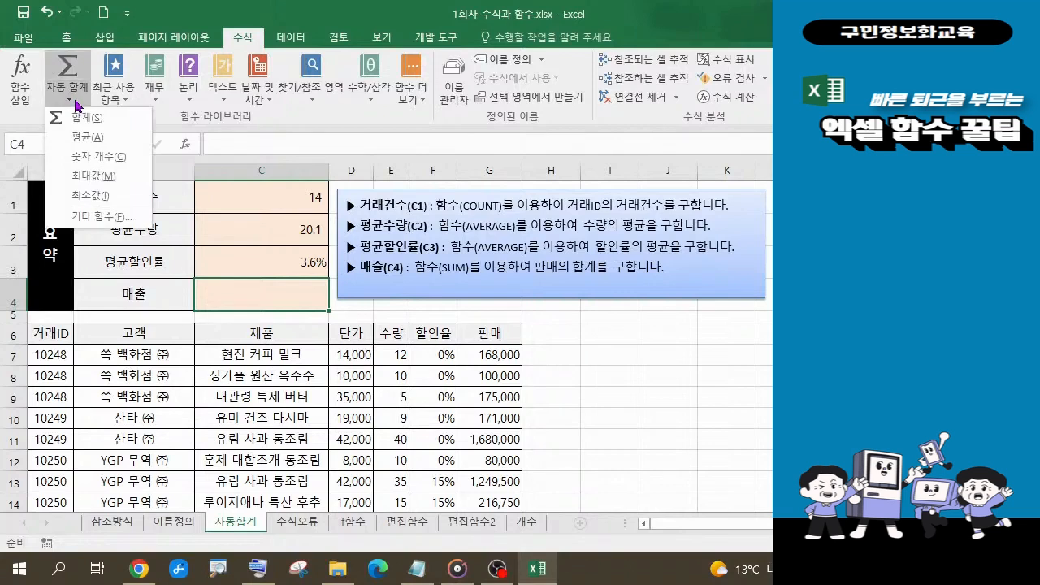
click(88, 118)
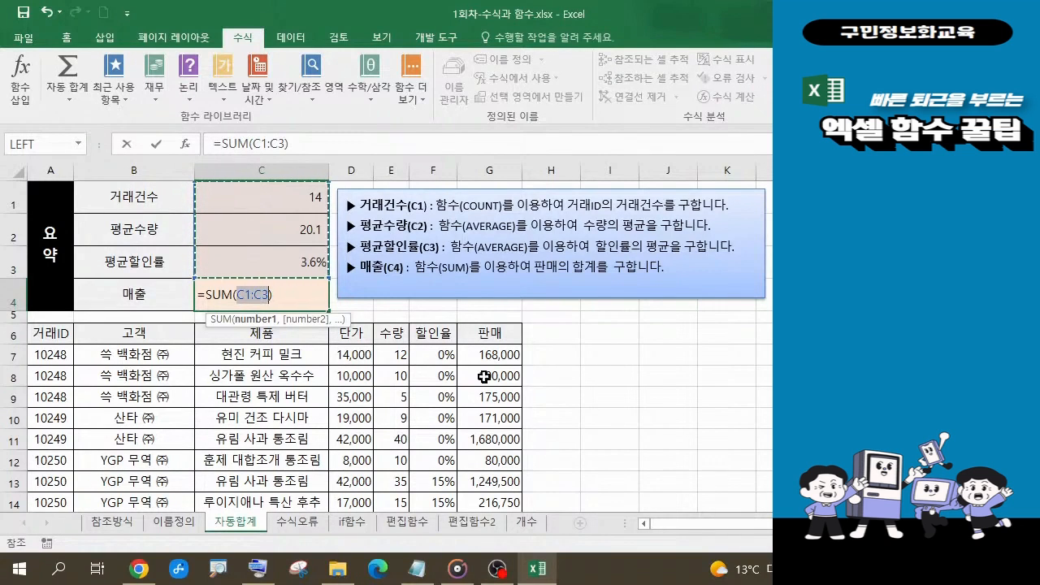
drag(494, 362, 504, 444)
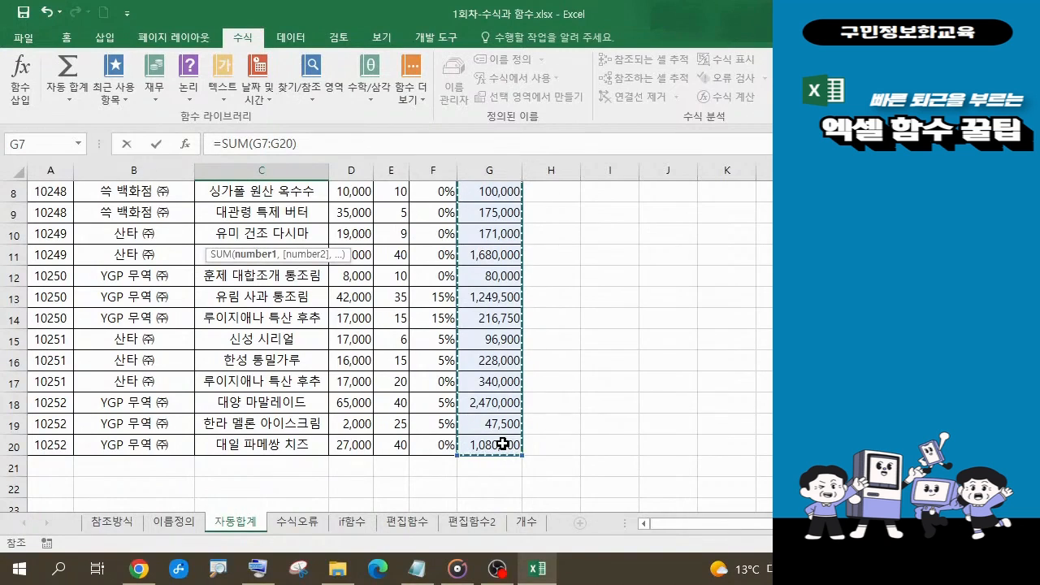
key(Return)
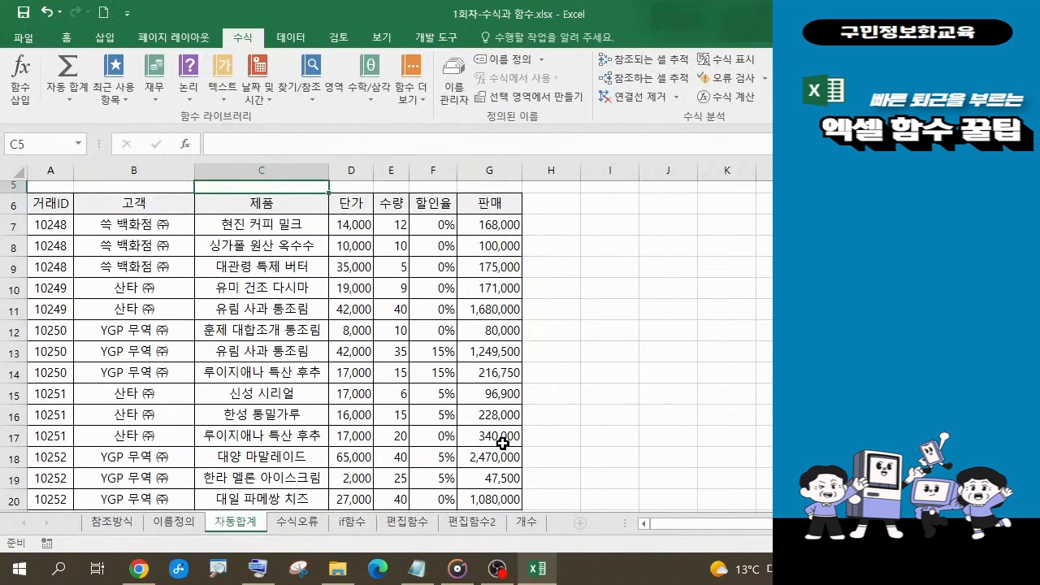
scroll(503, 431, up, 2)
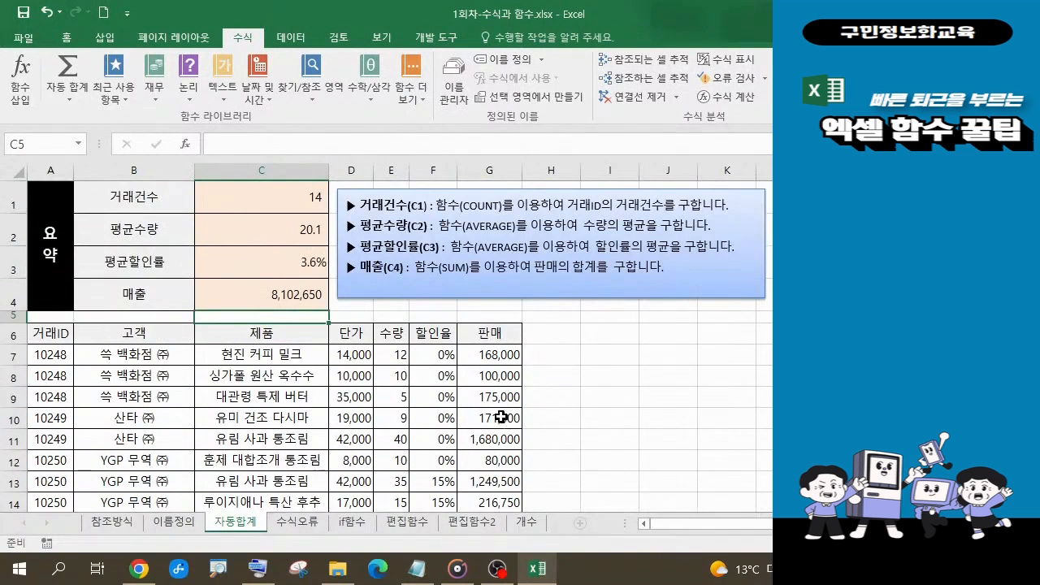
Highlight the whole SUM formula of the 매출 cell C4 for review, consult Notepad, and close the formula.
click(308, 297)
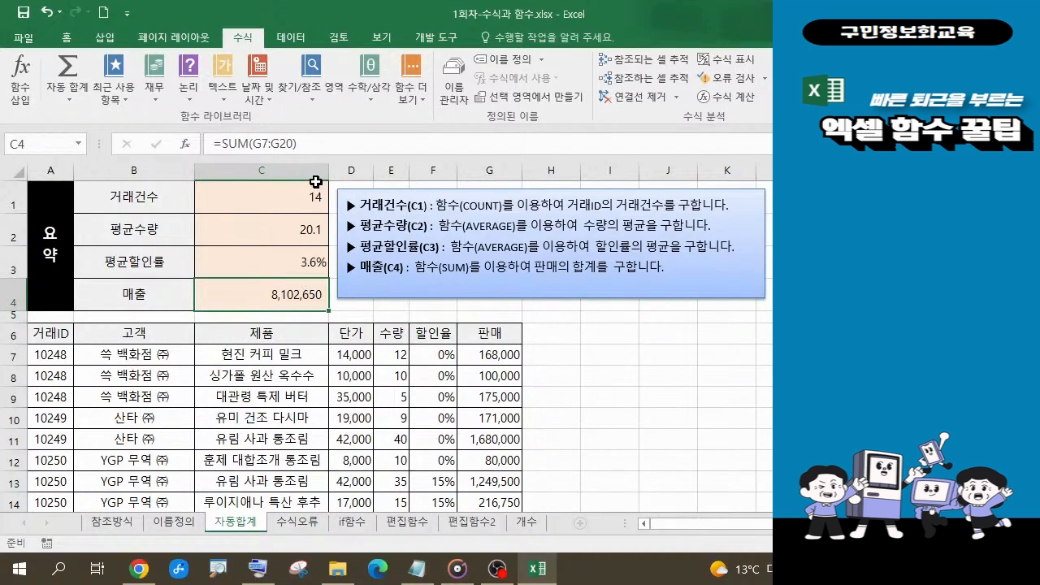
click(426, 578)
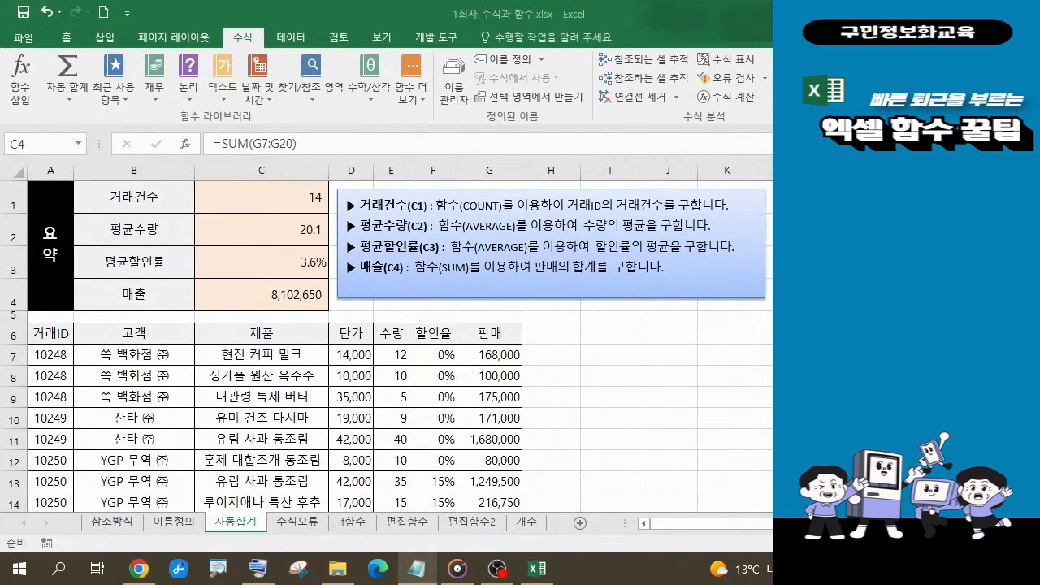
click(327, 144)
click(327, 143)
drag(298, 144, 211, 143)
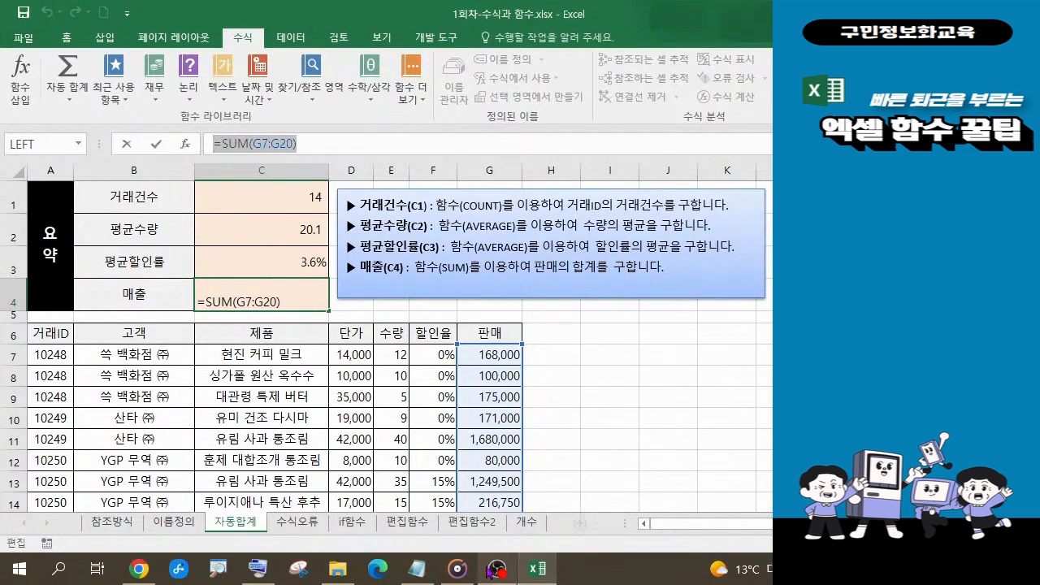
click(418, 569)
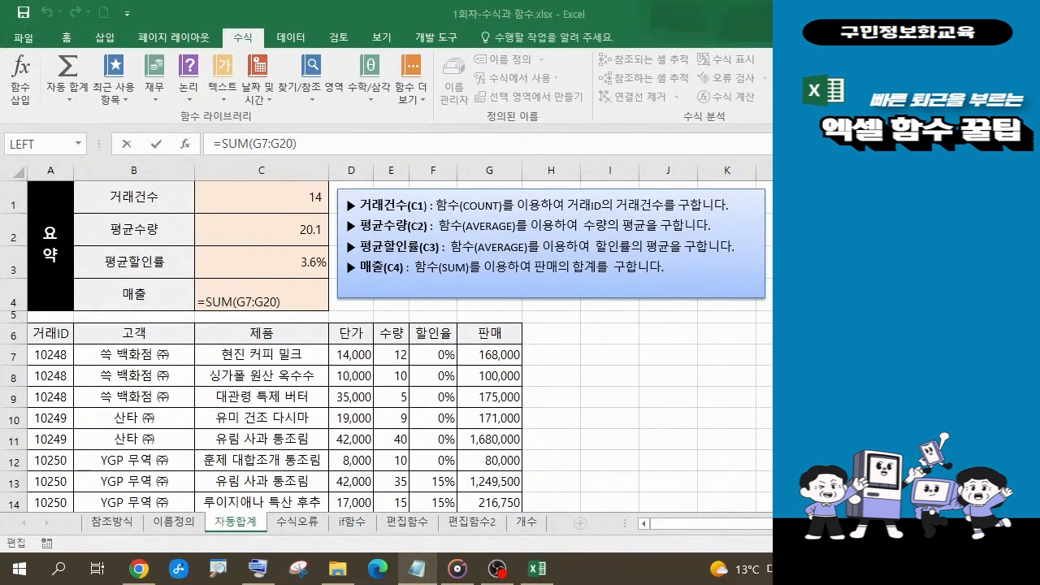
click(334, 144)
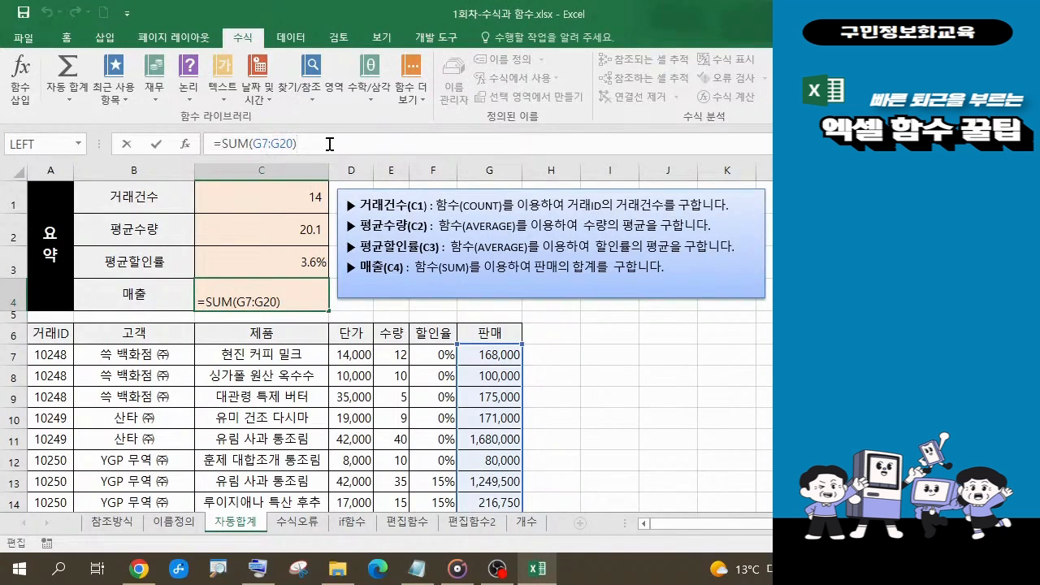
key(Return)
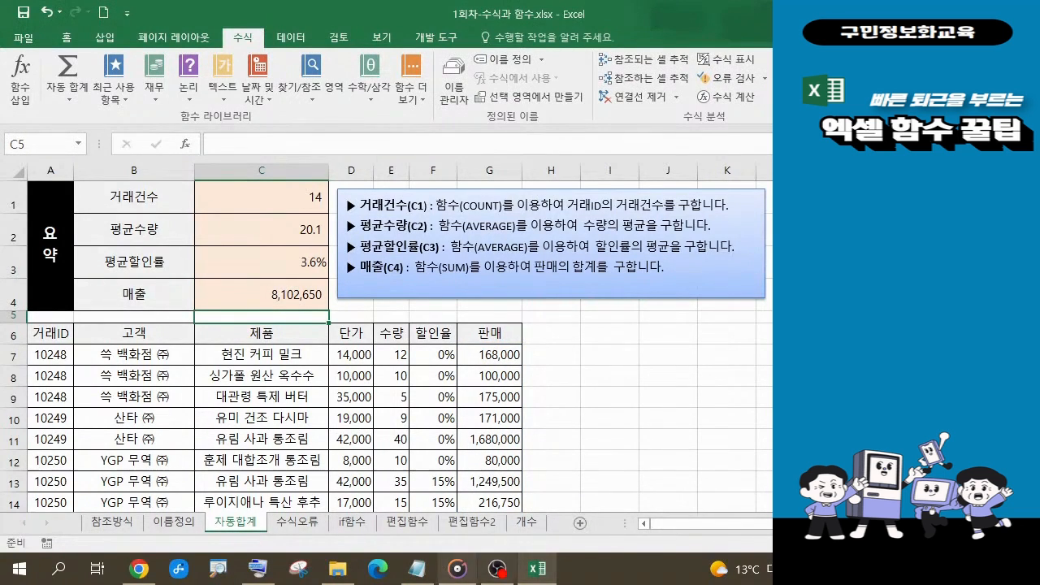
Switch to the if함수 sheet and select K5, the first cell of the 판단 column.
click(417, 569)
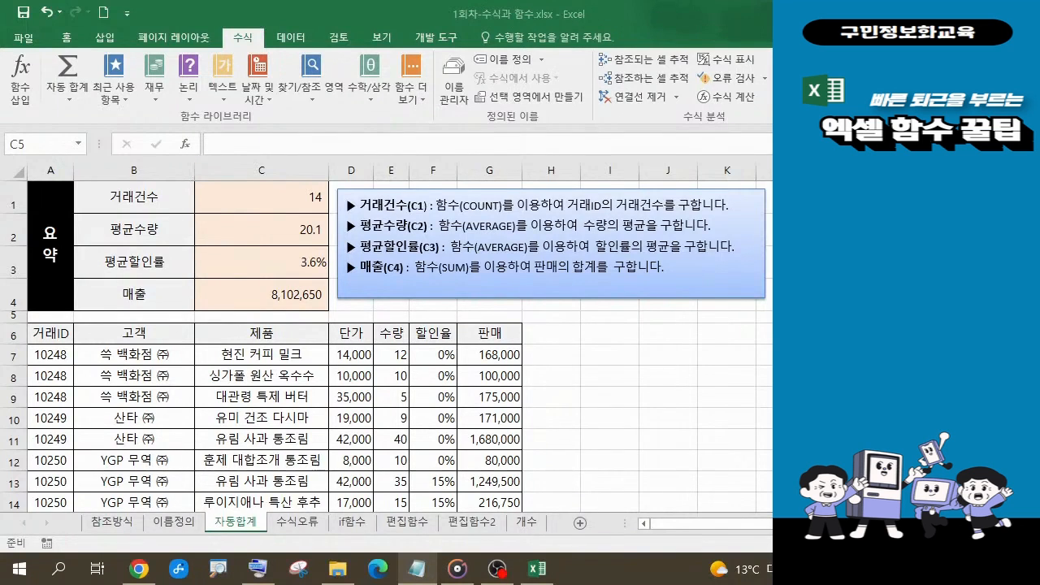
click(360, 524)
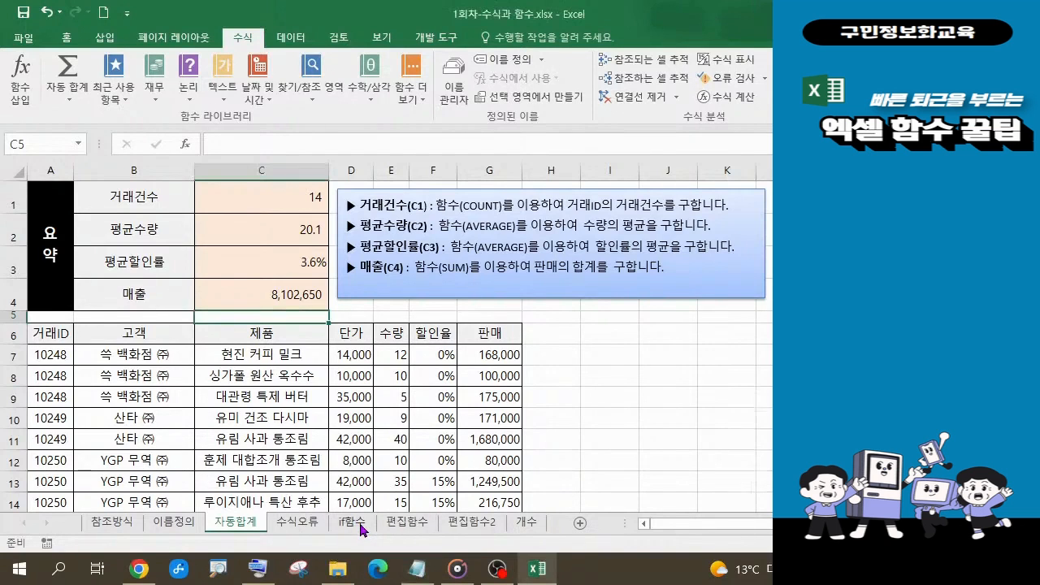
click(362, 527)
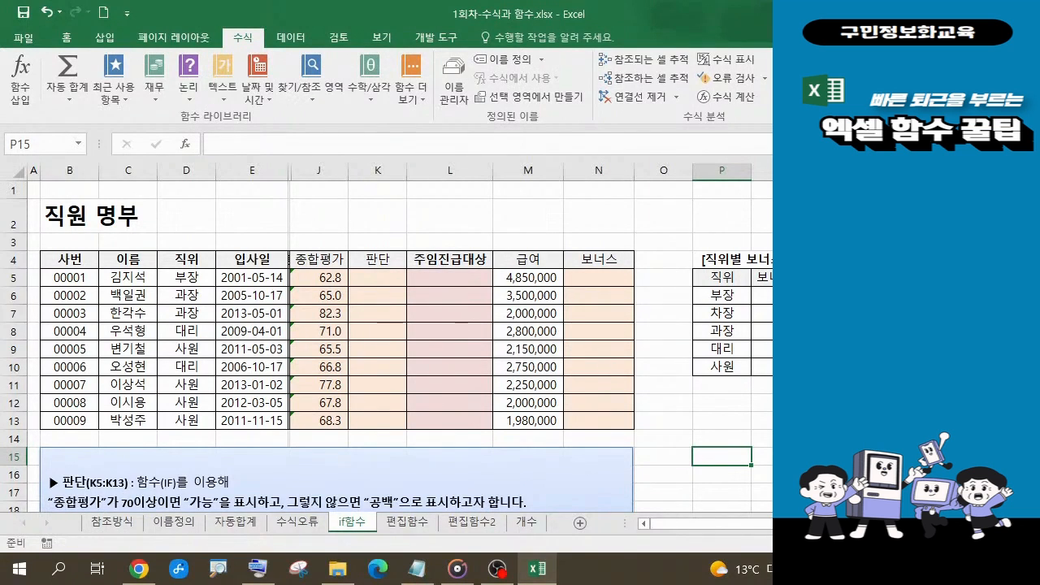
click(391, 282)
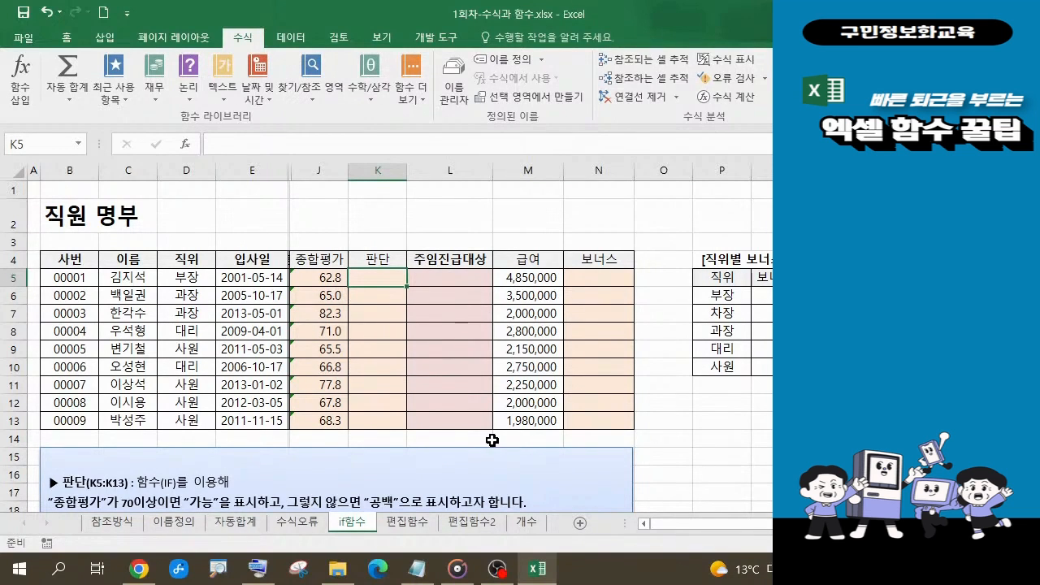
Examine the 판단 (K5:K13) instruction in the note below the employee table and return to the table.
scroll(492, 437, down, 1)
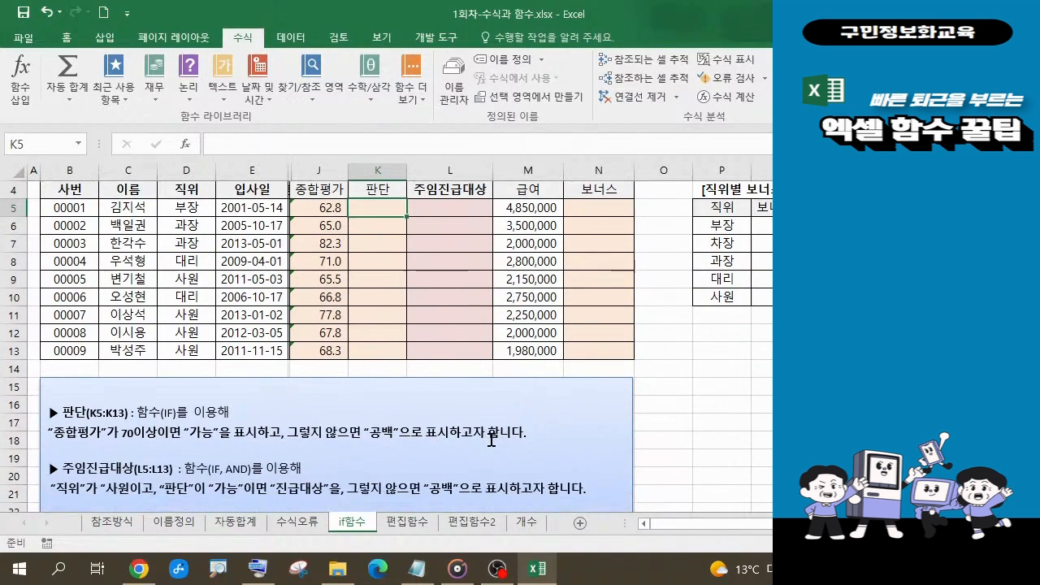
scroll(493, 439, down, 1)
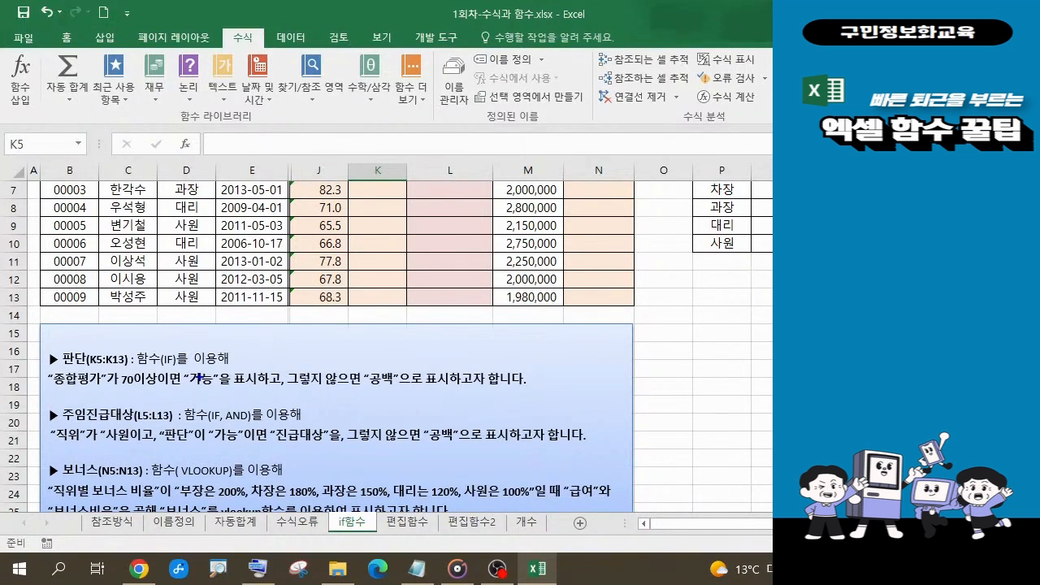
mouse_move(38, 340)
mouse_down()
mouse_move(173, 397)
mouse_move(535, 401)
mouse_up()
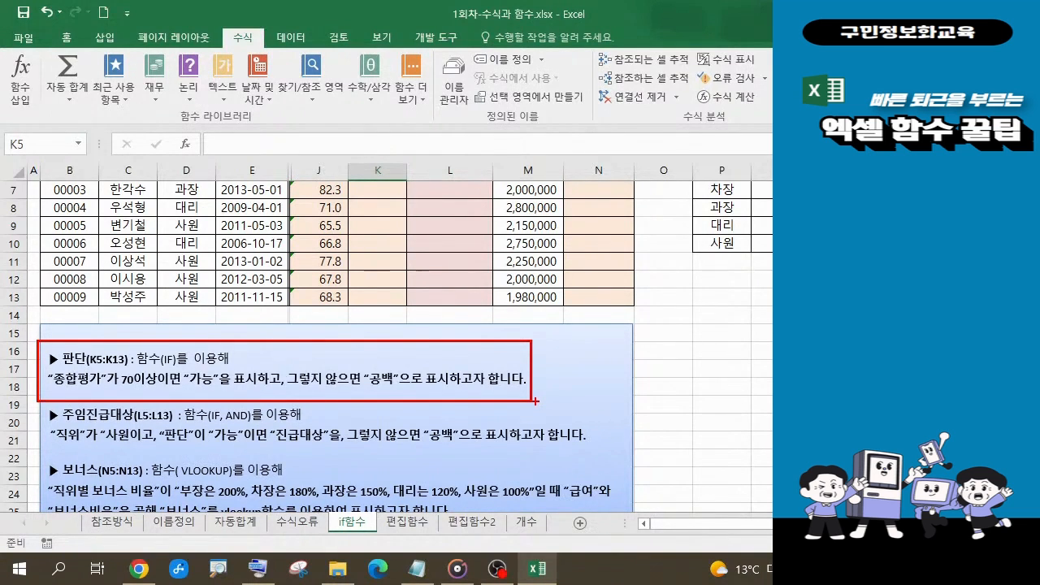
key(Escape)
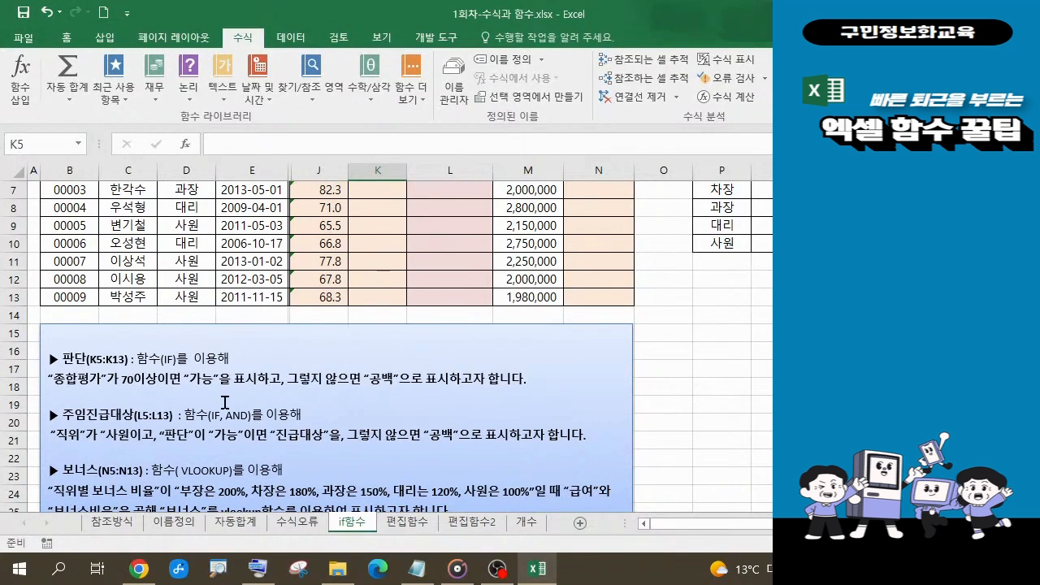
scroll(255, 398, up, 1)
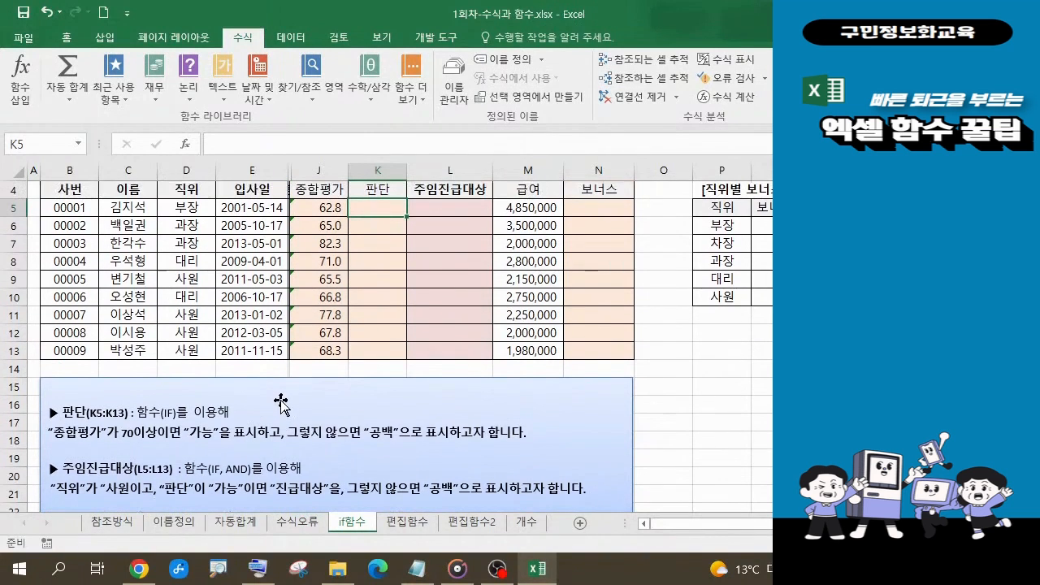
scroll(284, 397, up, 1)
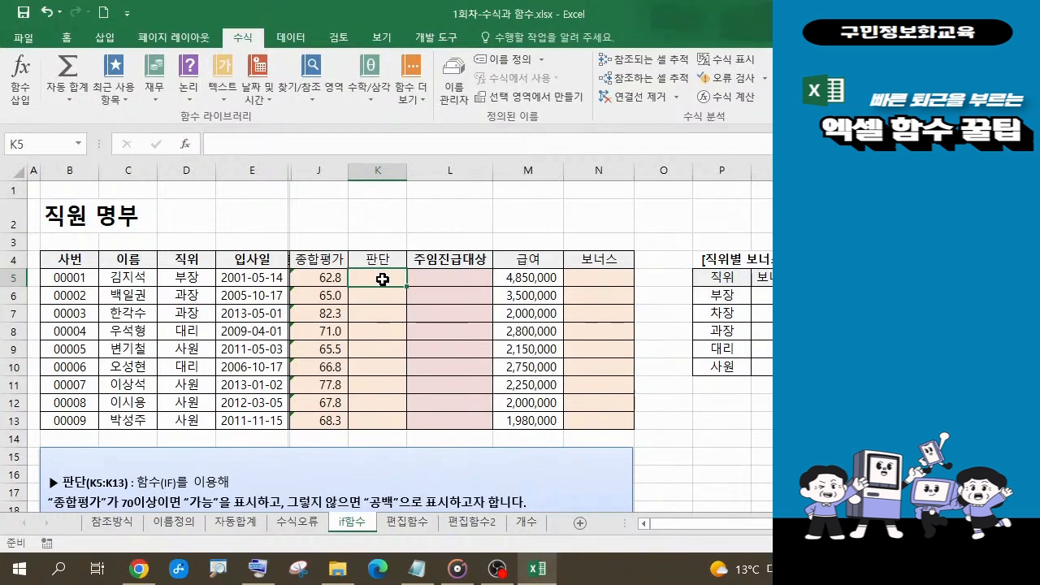
Start an IF function in K5 and open its function arguments dialog, consulting the on-screen keyboard along the way.
text(=)
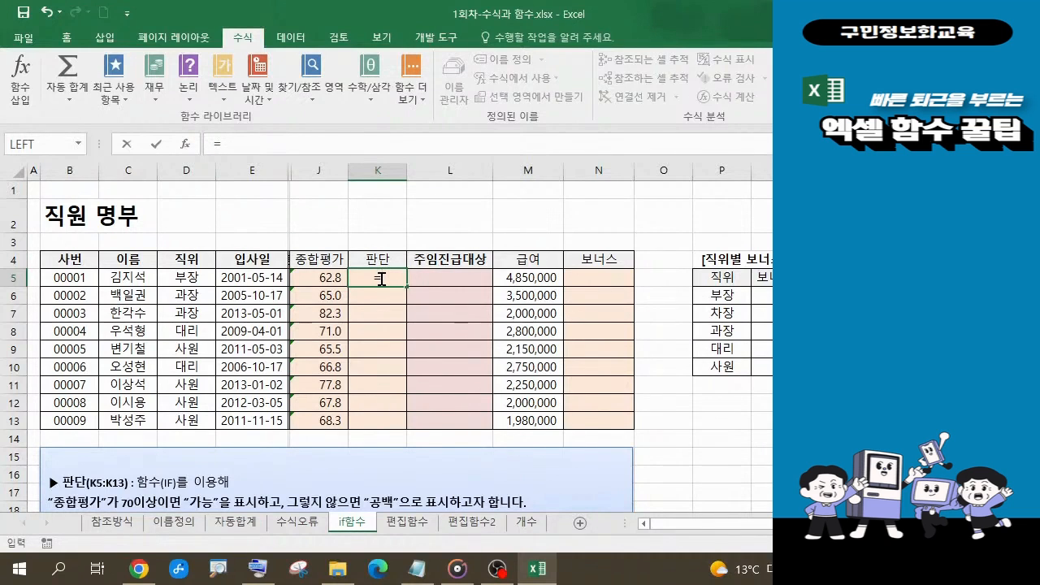
text(i)
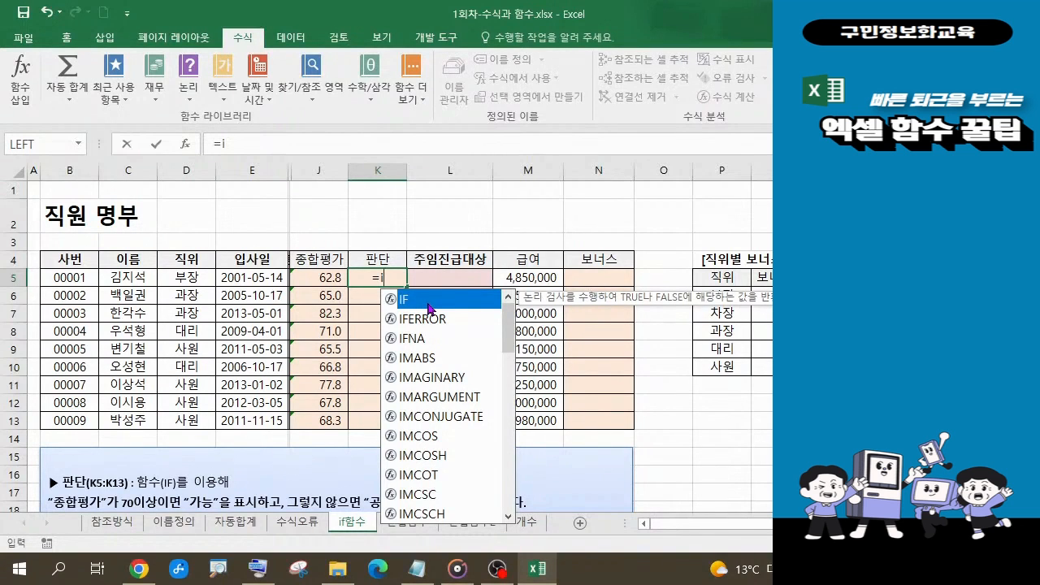
click(258, 568)
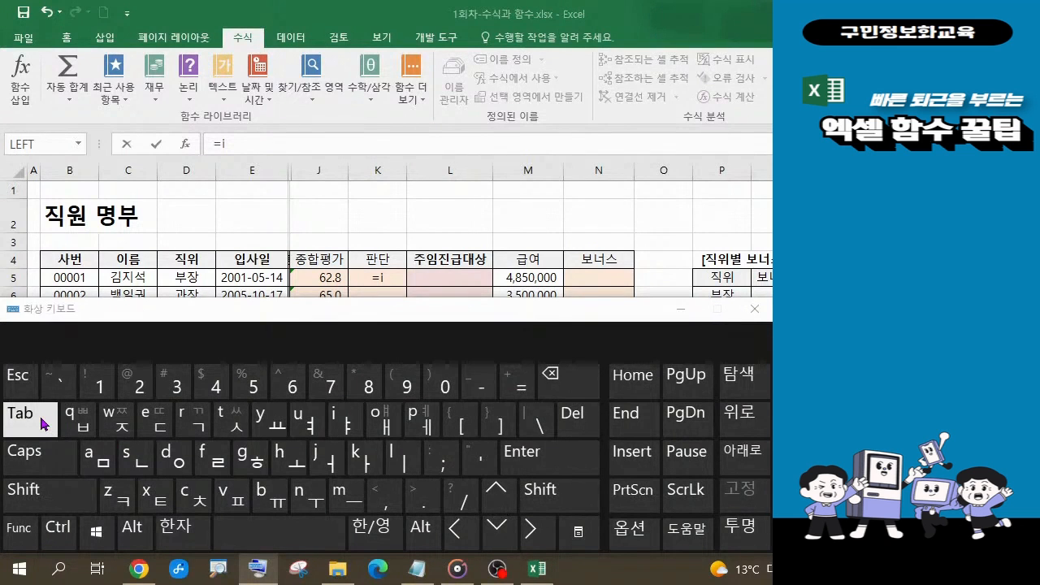
click(681, 310)
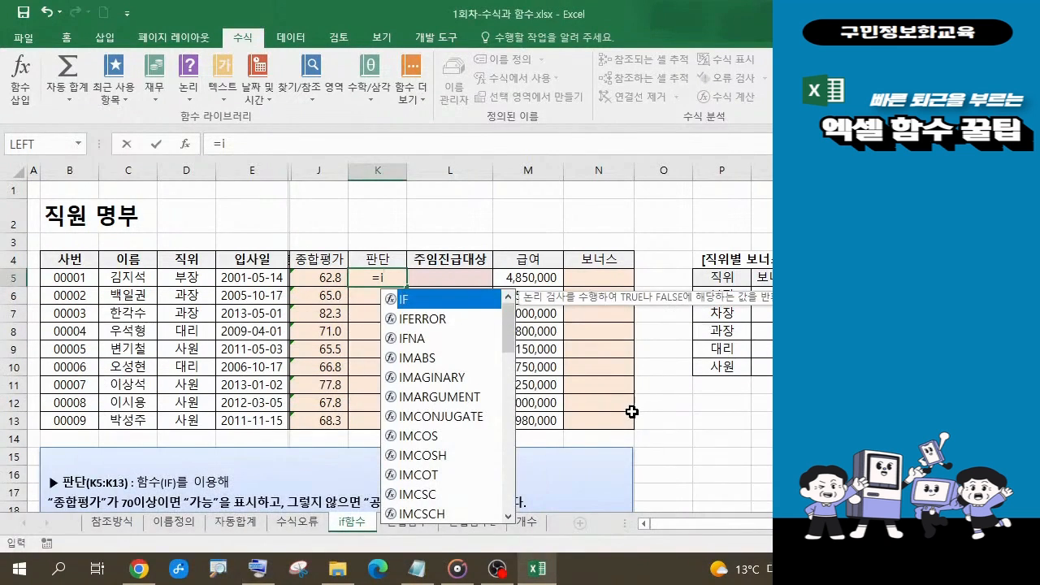
key(Tab)
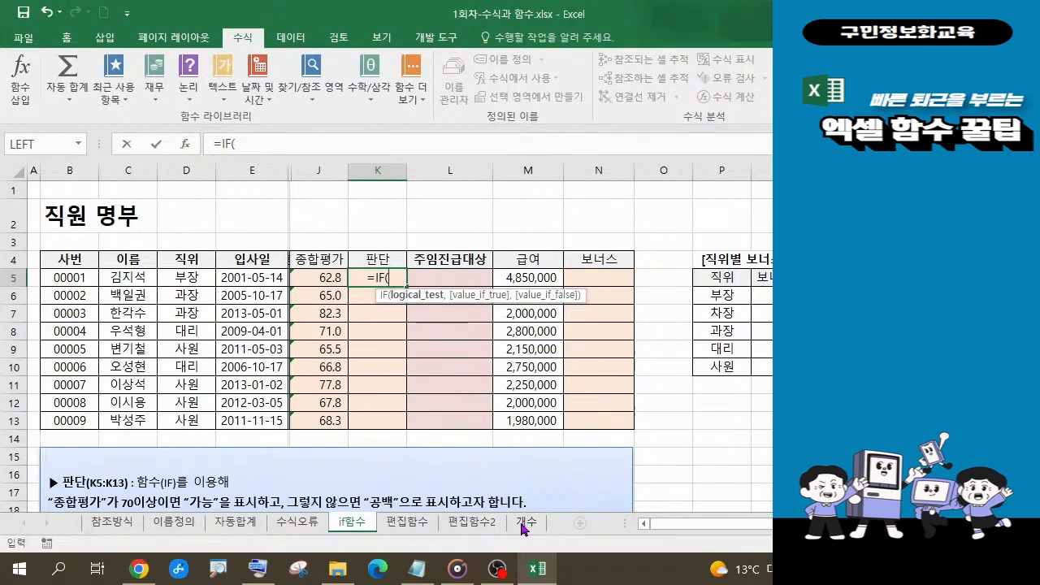
click(258, 569)
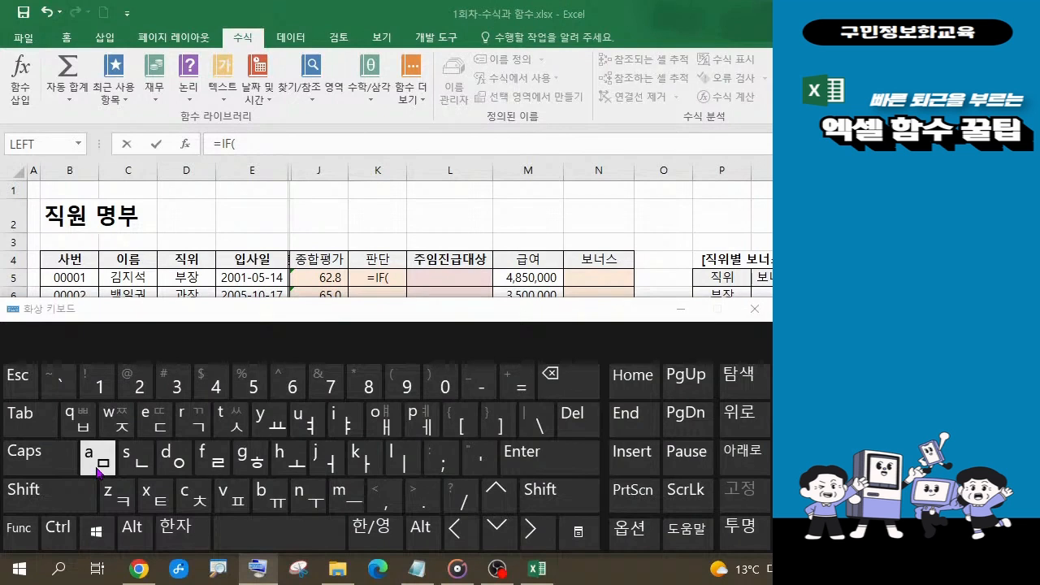
click(681, 310)
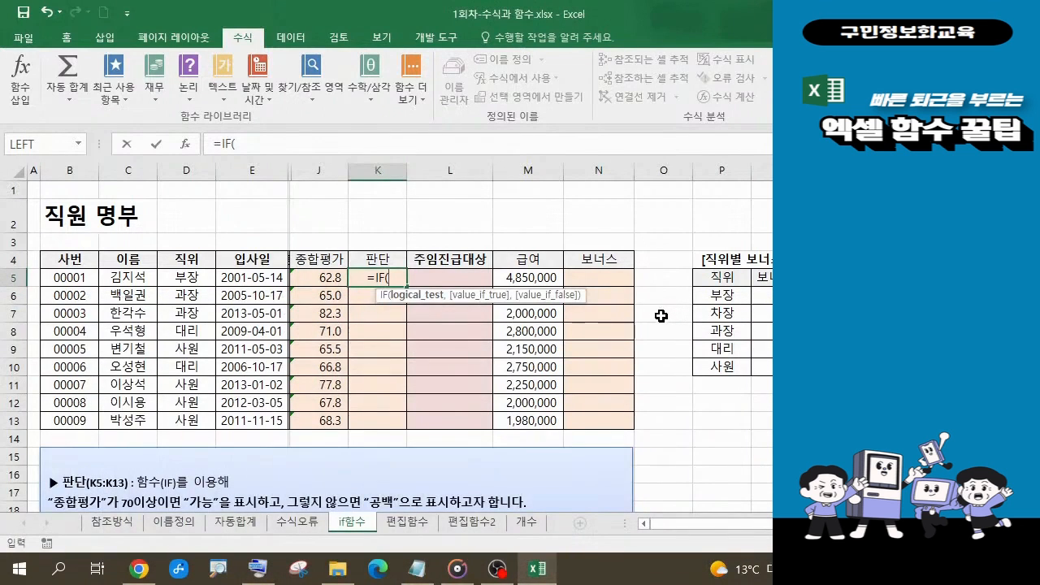
key(ctrl+a)
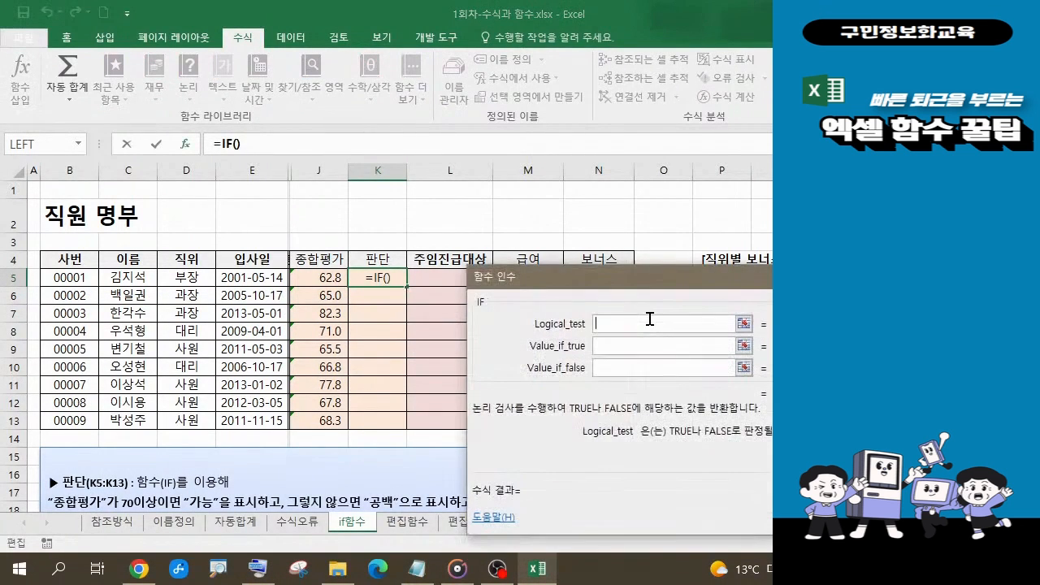
Move the arguments dialog clear of the 종합평가 column and set the IF logical test to J5>=70.
drag(588, 279, 517, 213)
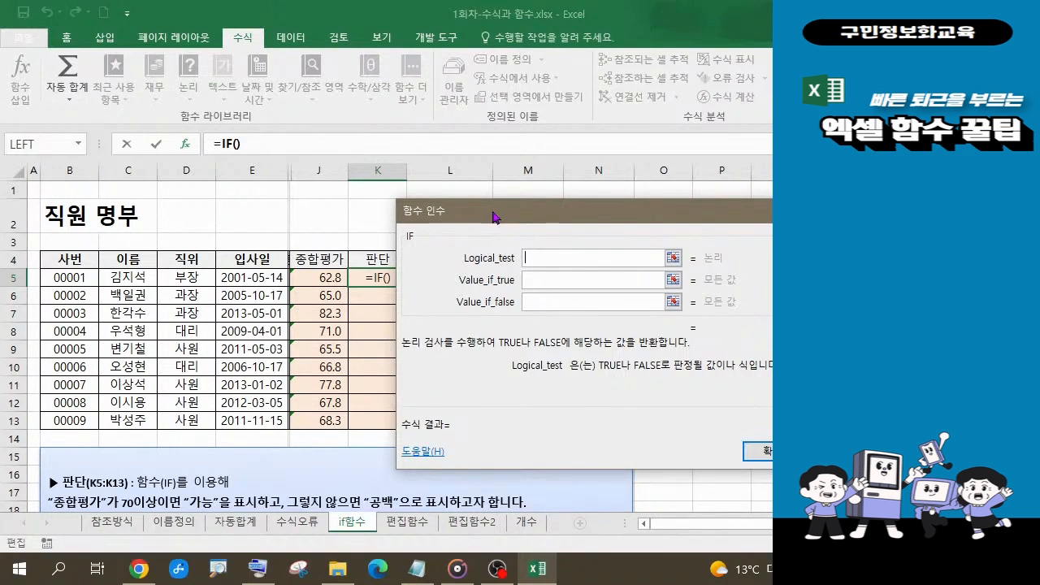
drag(498, 211, 480, 215)
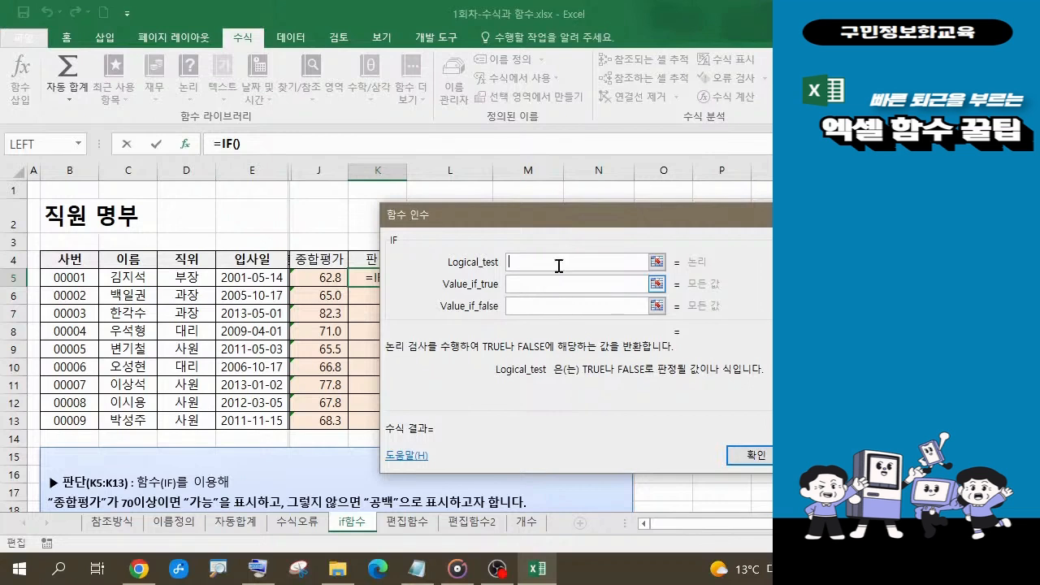
drag(521, 219, 434, 200)
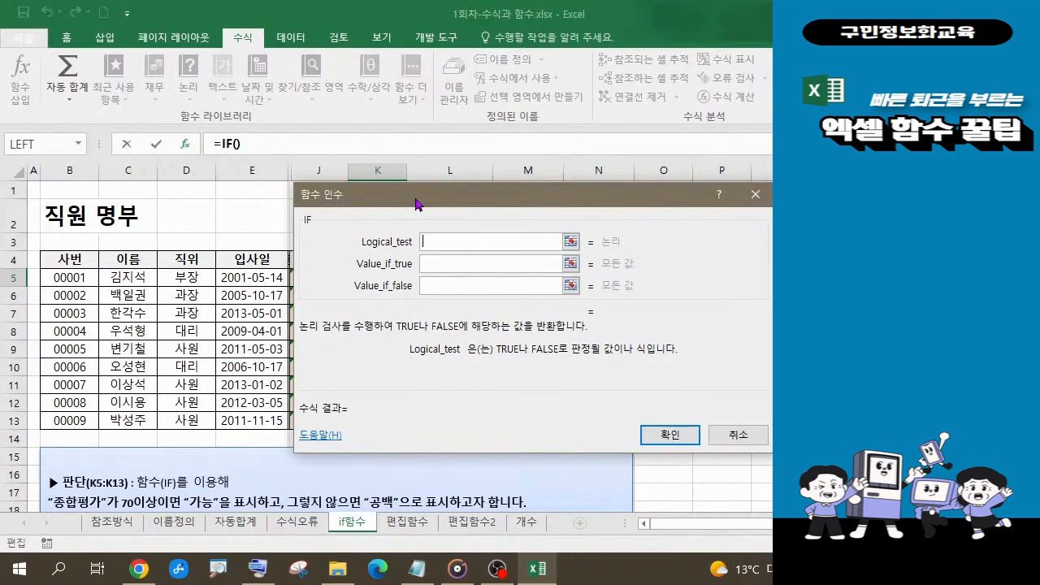
drag(416, 203, 509, 209)
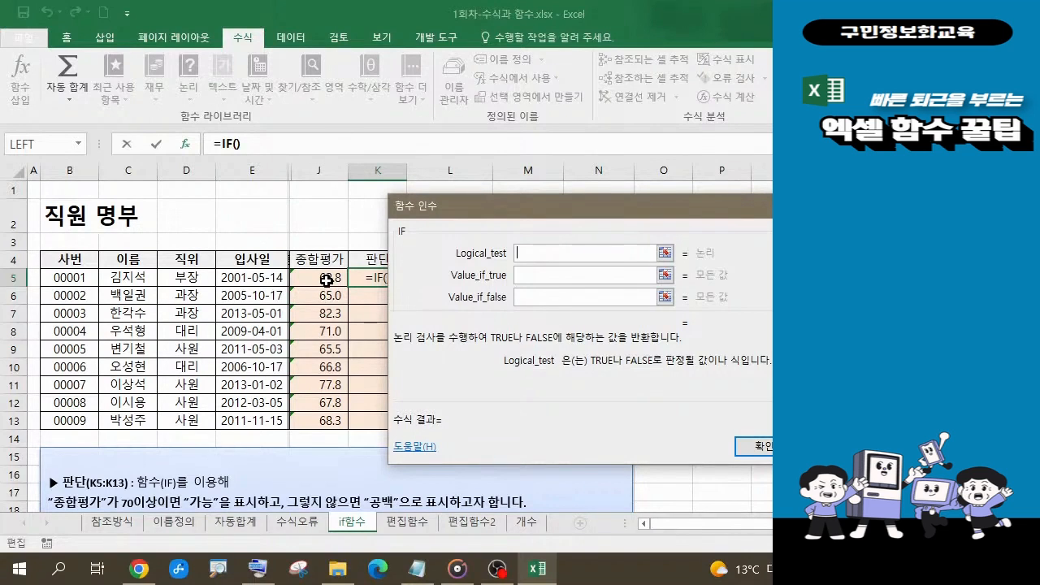
click(326, 279)
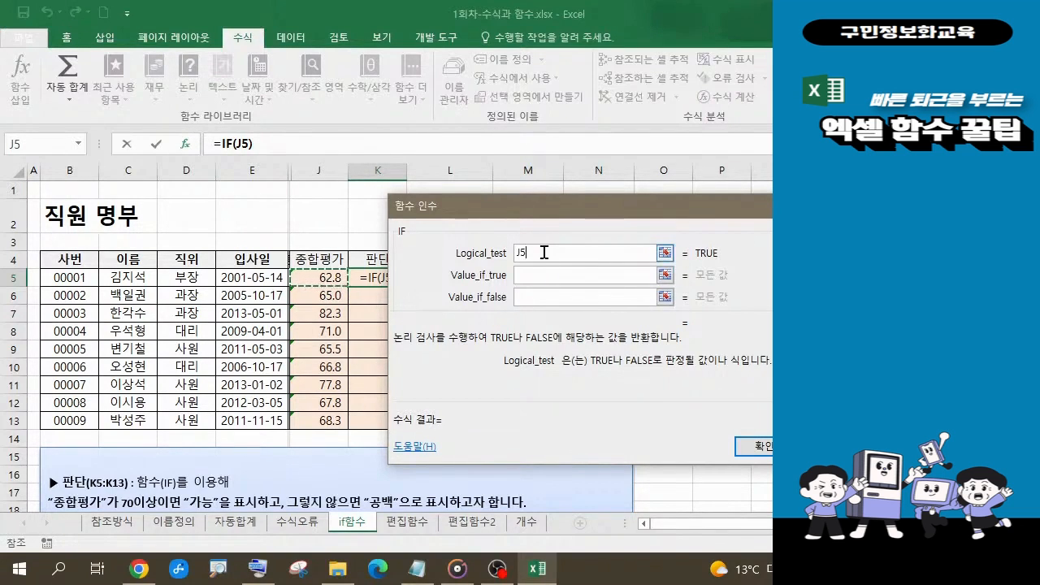
text(>)
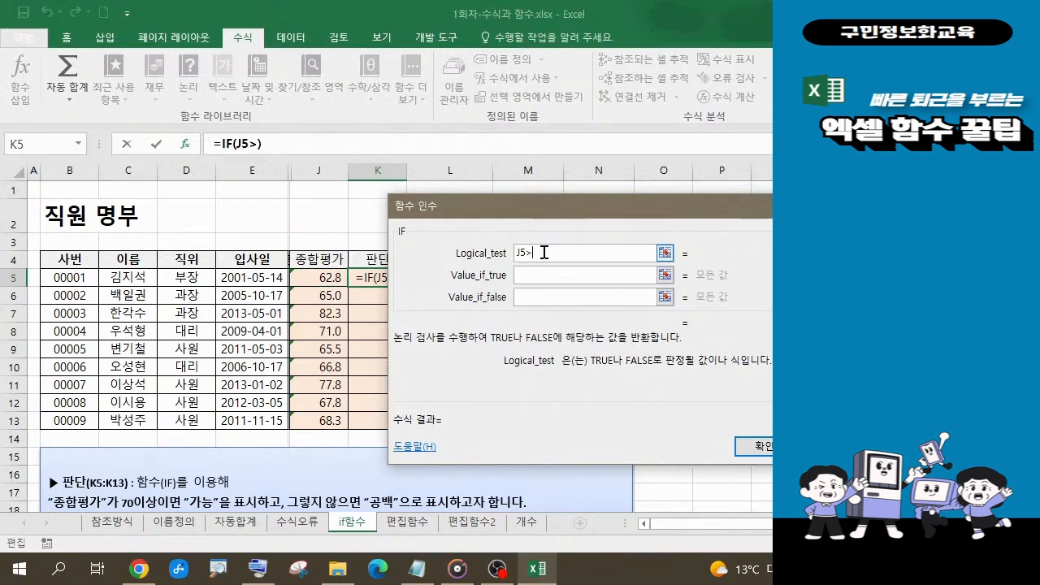
text(=70)
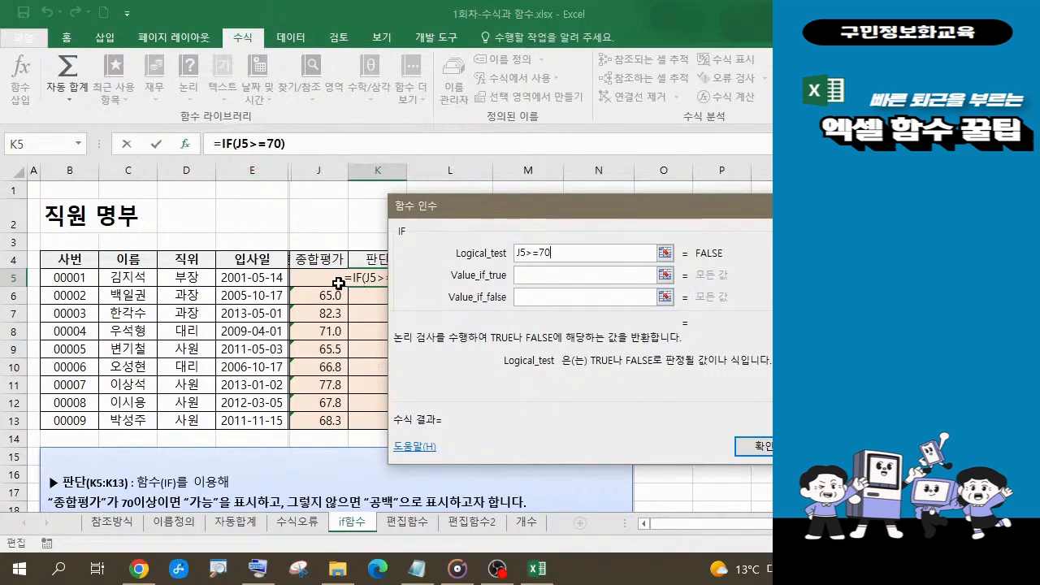
Set the IF results to "가능" when true and "" when false, confirm, and fill the formula down through K13.
click(556, 275)
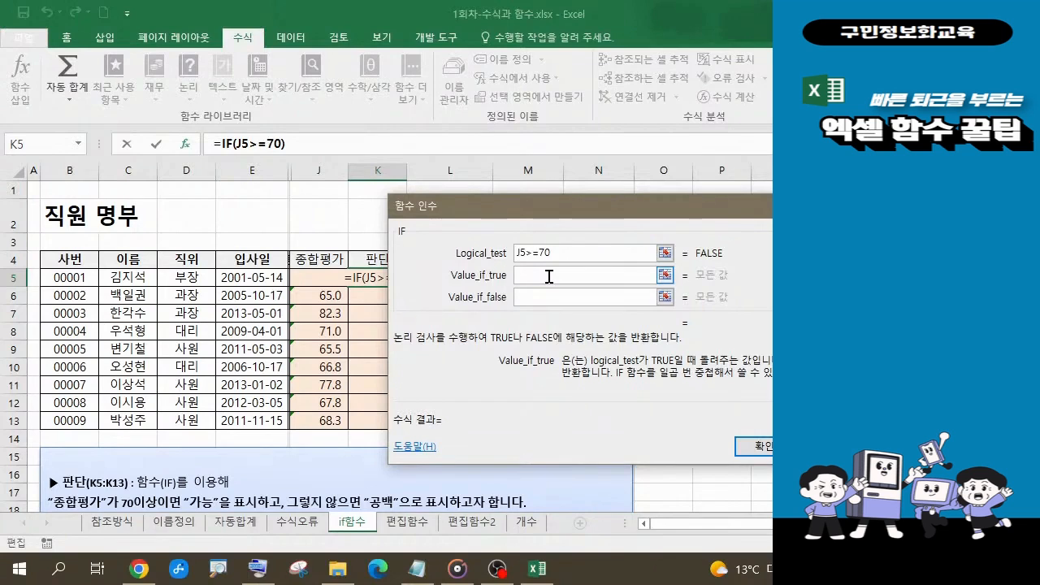
text(가능)
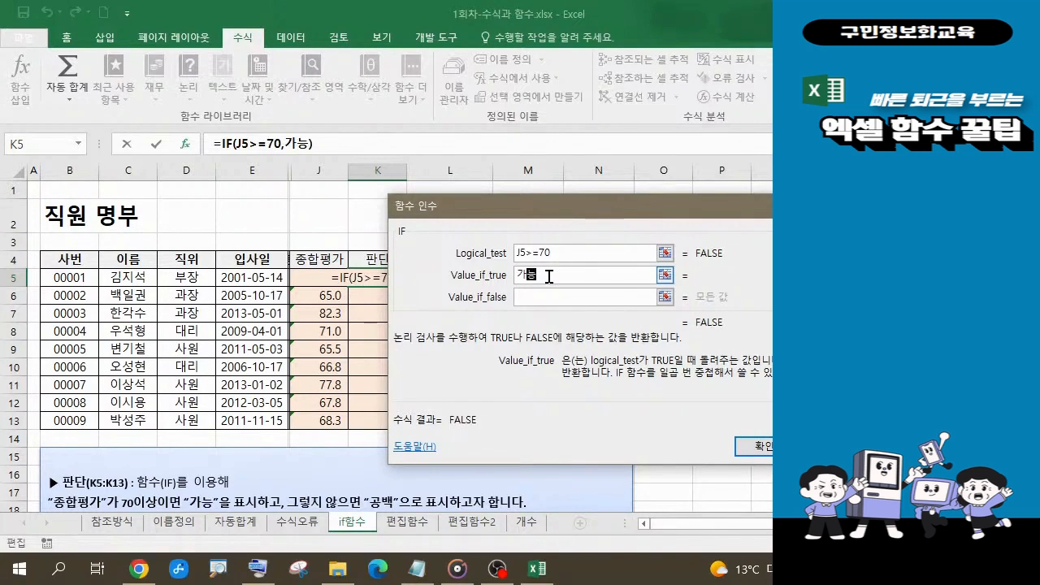
key(Tab)
click(538, 297)
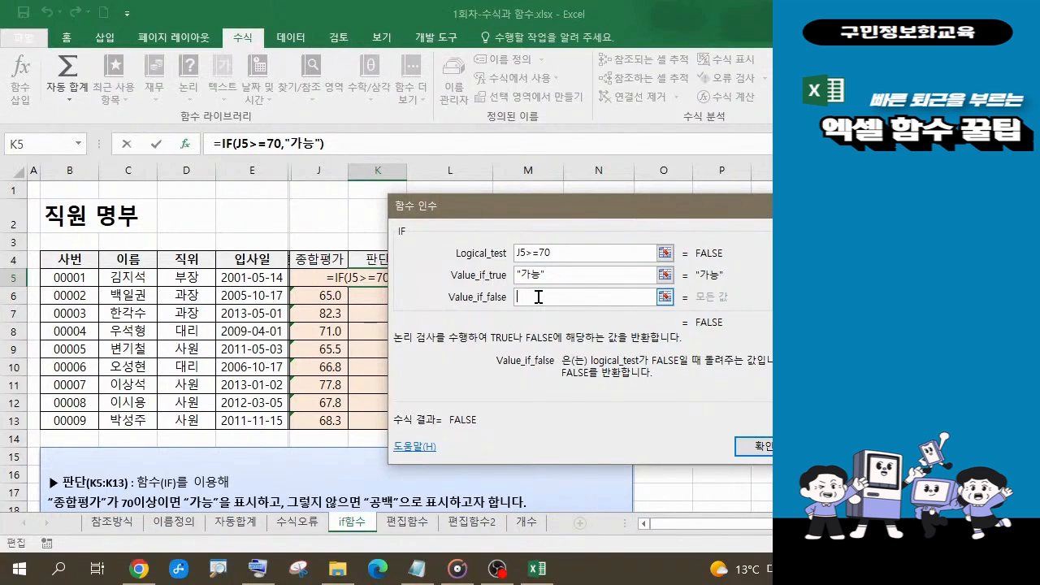
text("")
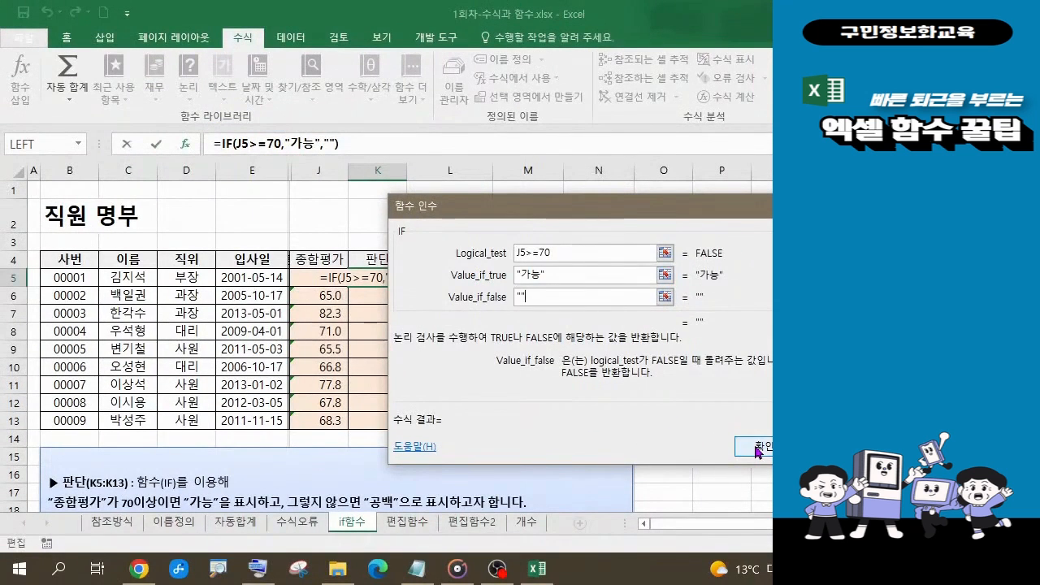
click(758, 450)
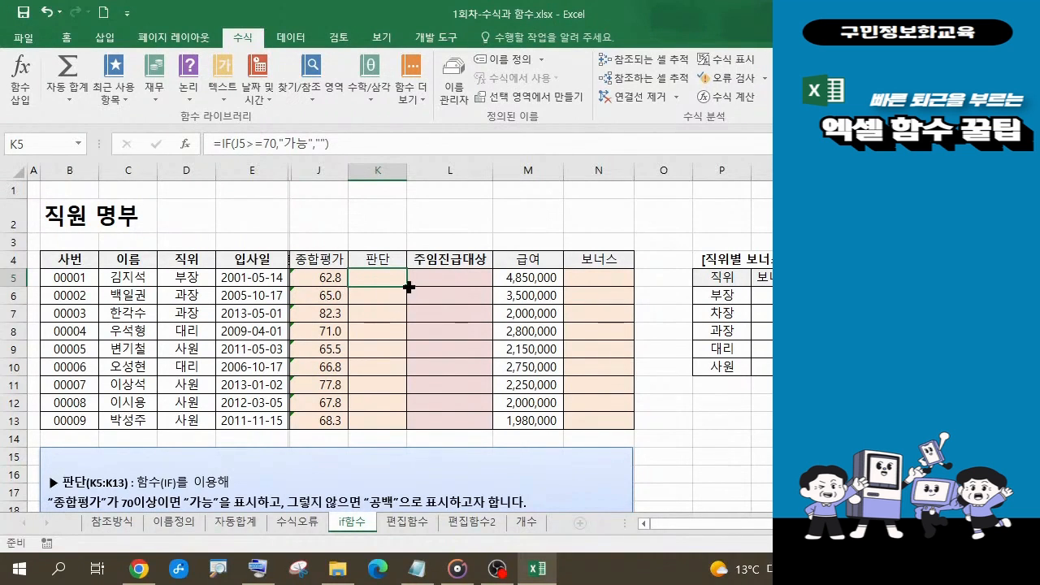
drag(407, 286, 407, 429)
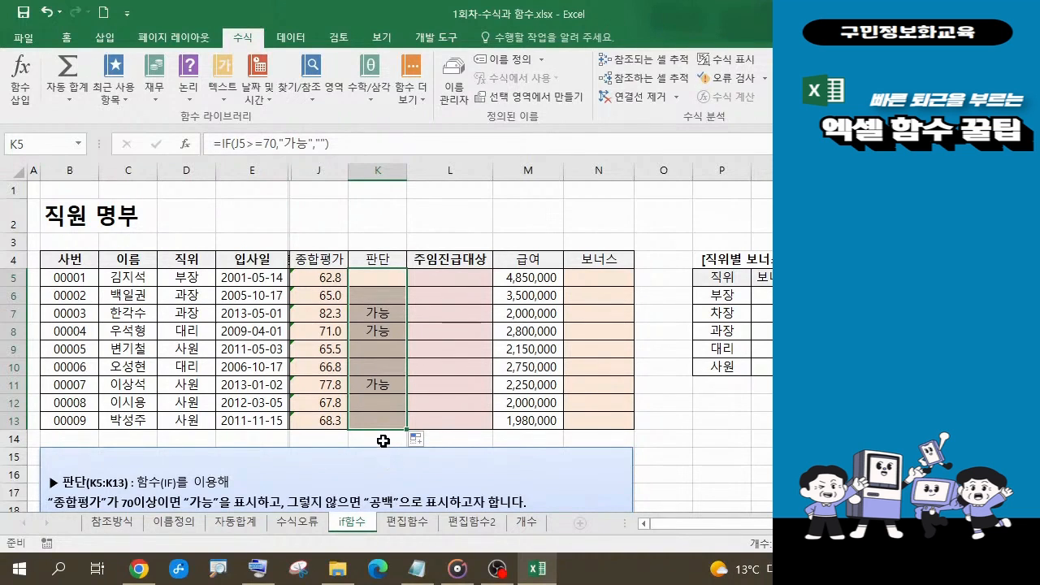
Copy the full IF formula text of K5, switch briefly to Notepad, and return to Excel to close the cell edit.
click(417, 572)
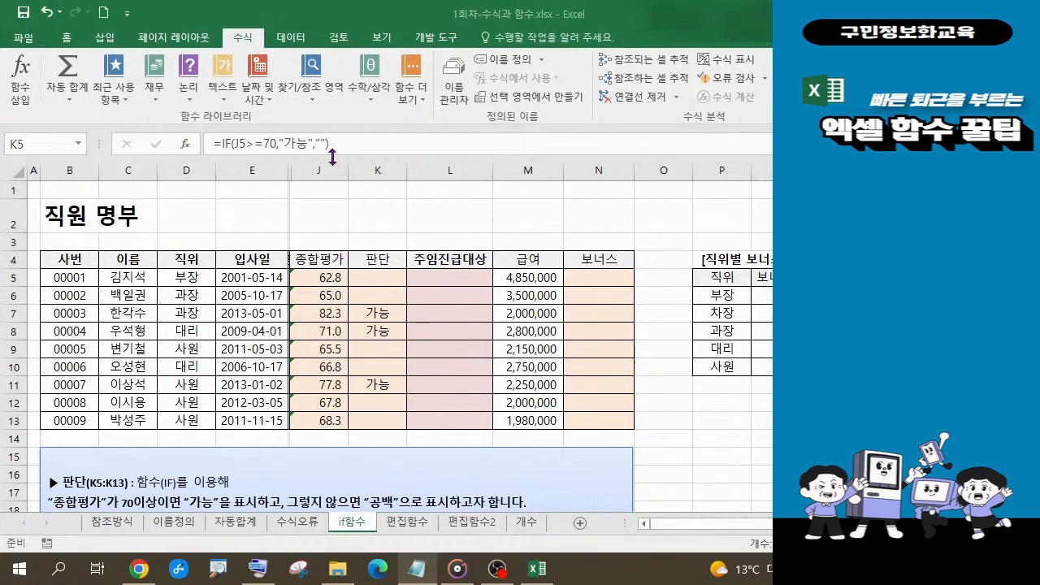
key(ctrl+shift+Down)
drag(336, 144, 214, 144)
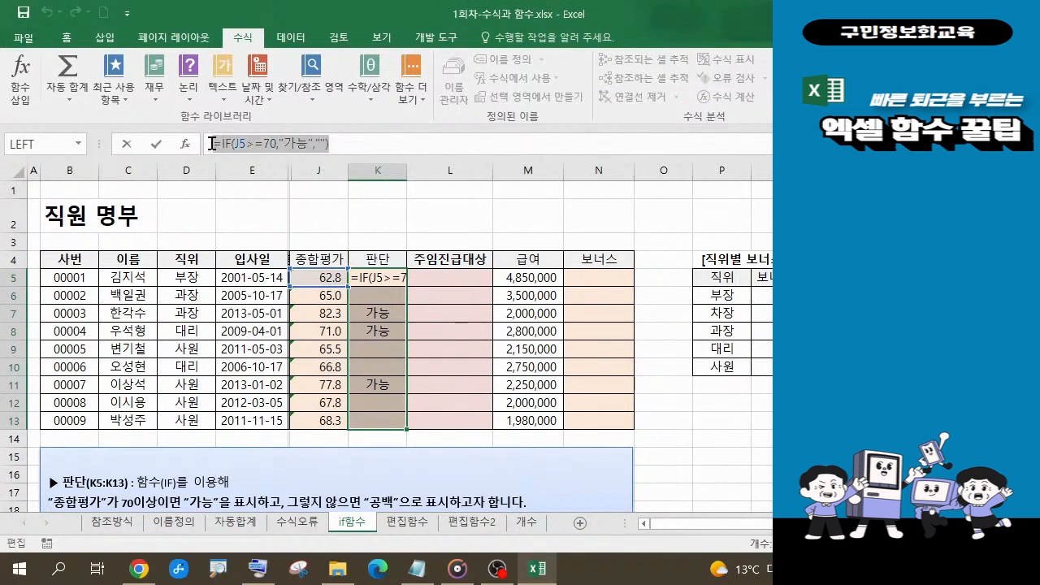
key(ctrl+c)
click(420, 564)
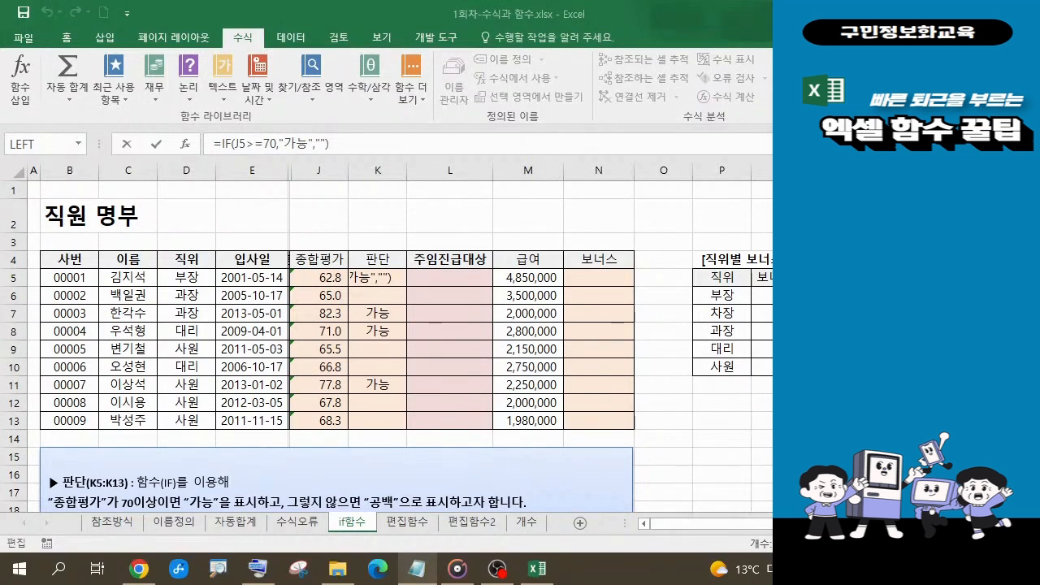
click(354, 143)
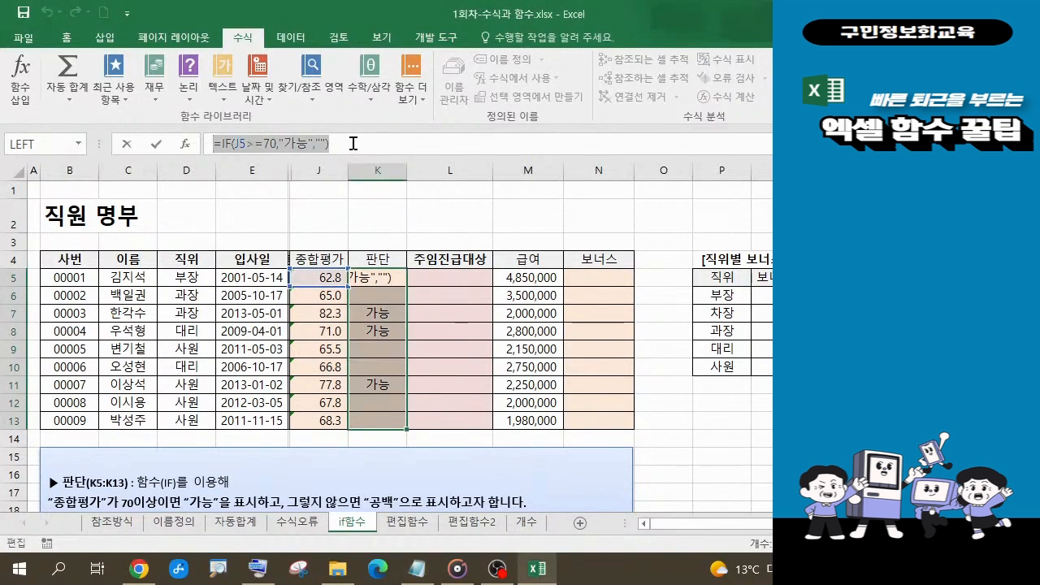
key(Return)
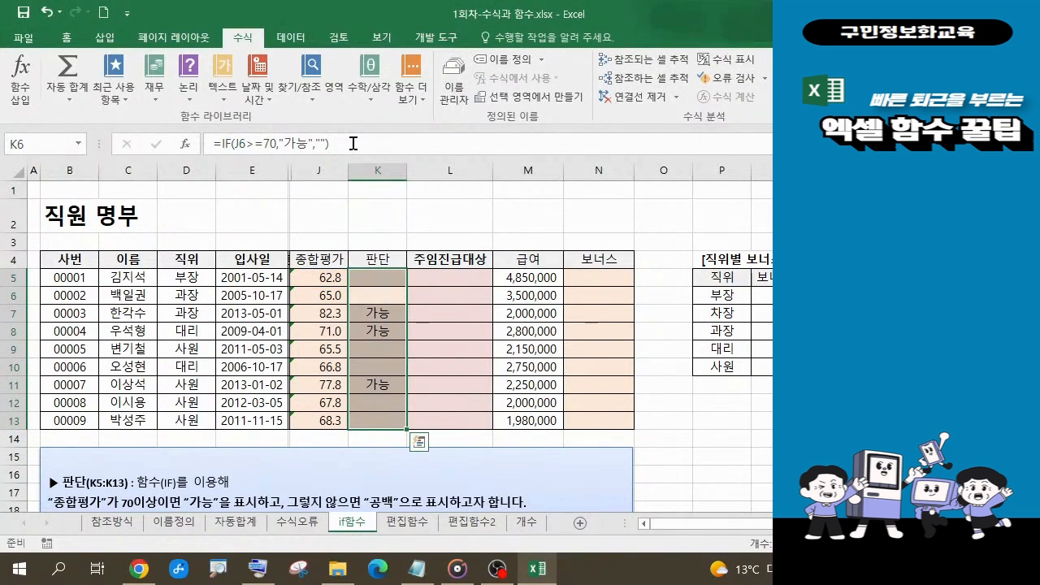
click(389, 279)
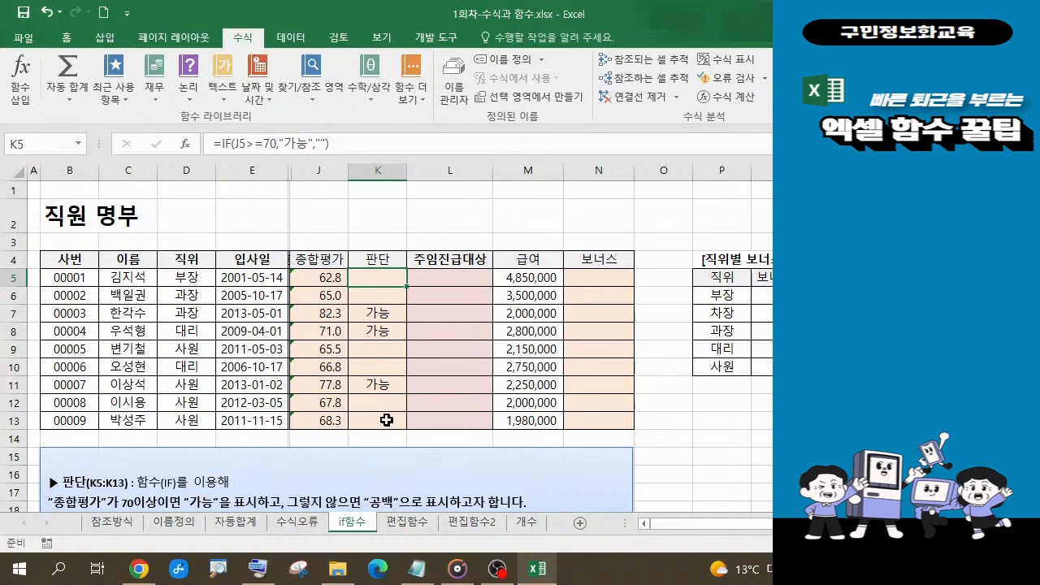
Select L5 and examine the 주임진급대상 (L5:L13) instruction in the note, marking its conditions and the two result values.
click(460, 281)
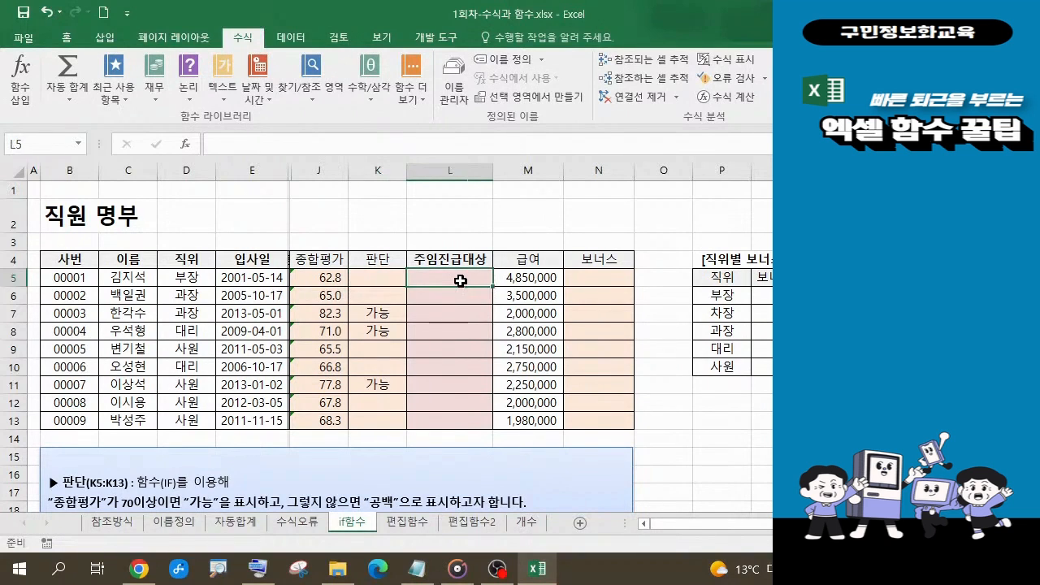
scroll(426, 356, down, 1)
scroll(426, 356, down, 2)
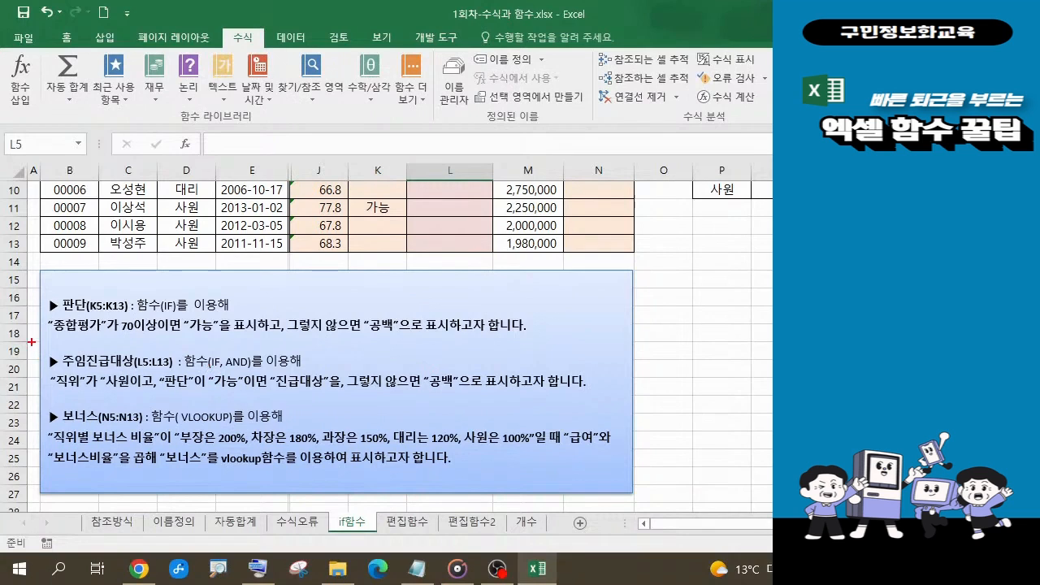
mouse_move(33, 342)
mouse_down()
mouse_move(328, 421)
mouse_move(613, 406)
mouse_up()
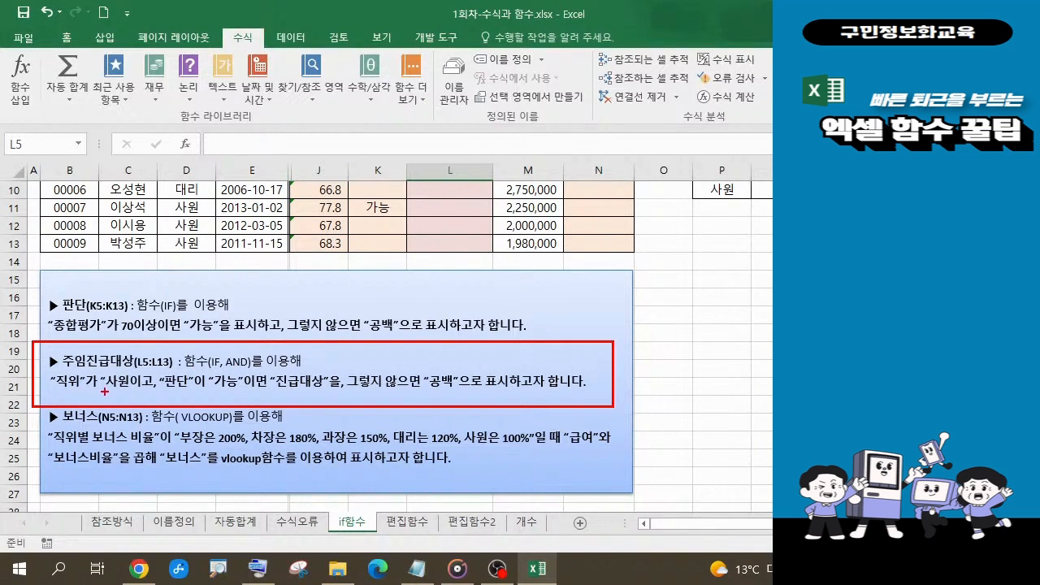
mouse_move(153, 393)
mouse_down()
mouse_move(134, 377)
mouse_move(153, 374)
mouse_move(152, 395)
mouse_up()
drag(278, 356, 252, 402)
mouse_move(200, 385)
mouse_down()
mouse_move(209, 404)
mouse_move(238, 397)
mouse_up()
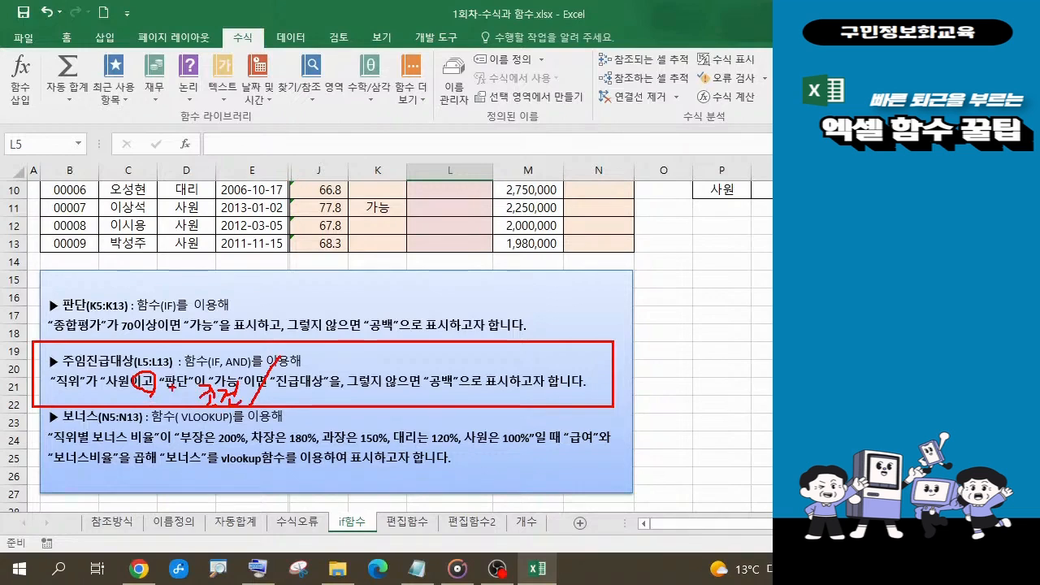
drag(202, 385, 196, 393)
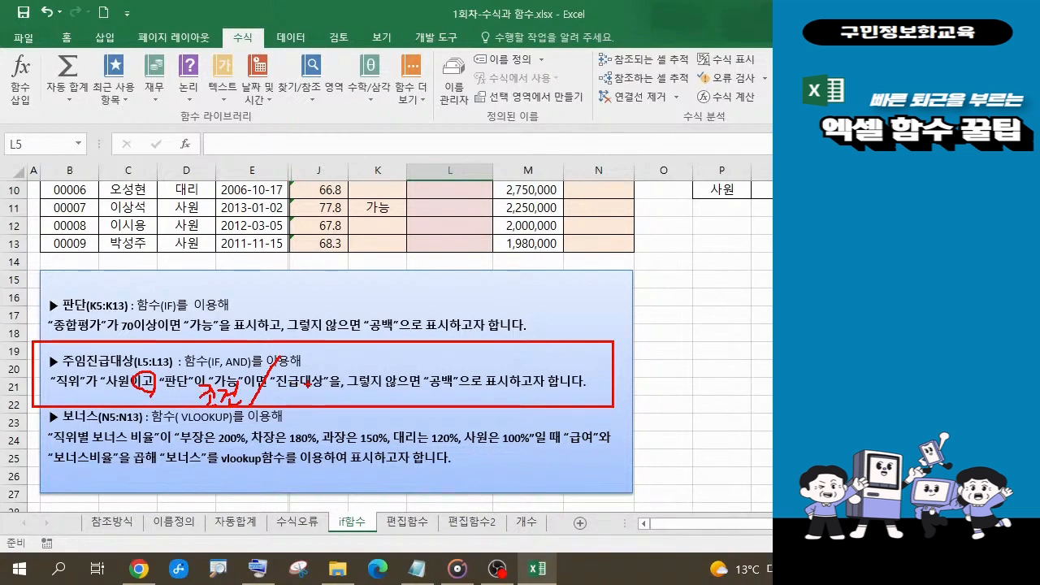
mouse_move(300, 388)
mouse_down()
mouse_move(302, 402)
mouse_move(314, 389)
mouse_up()
drag(318, 386, 320, 391)
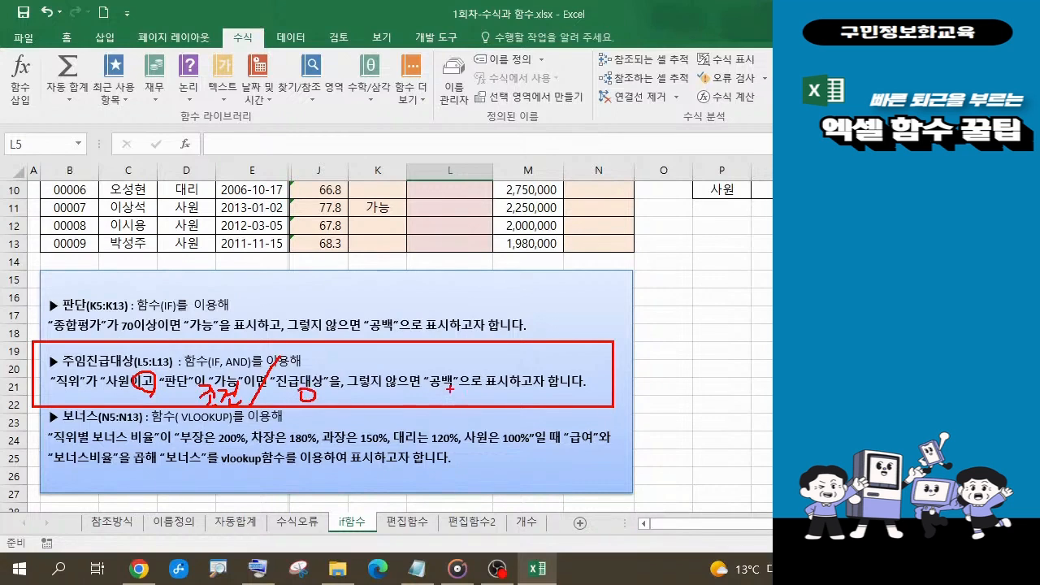
drag(452, 389, 445, 397)
key(Escape)
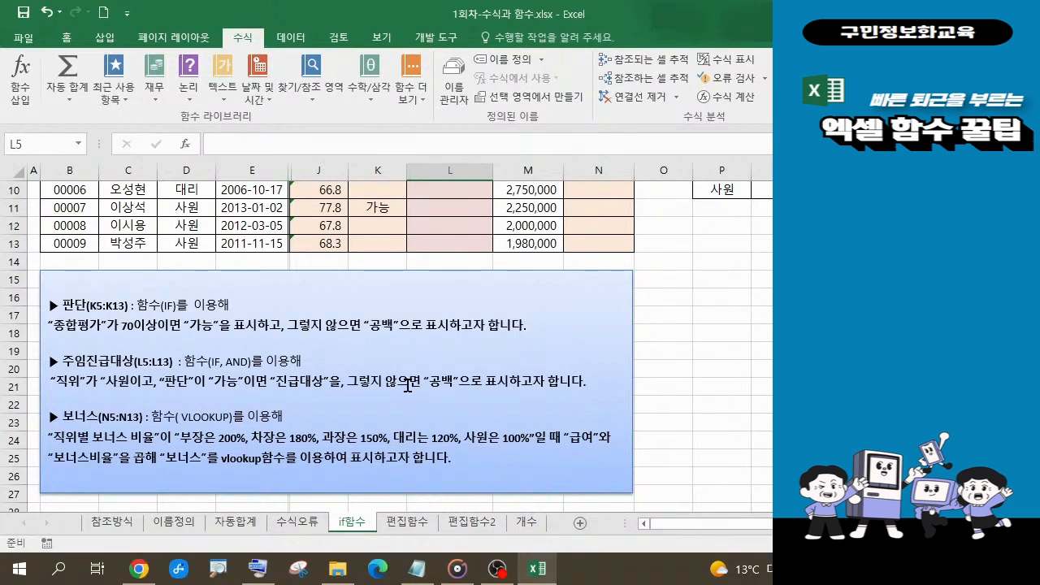
Start an AND function in L5, open its function arguments dialog, and move the dialog clear of row 5.
scroll(408, 385, up, 3)
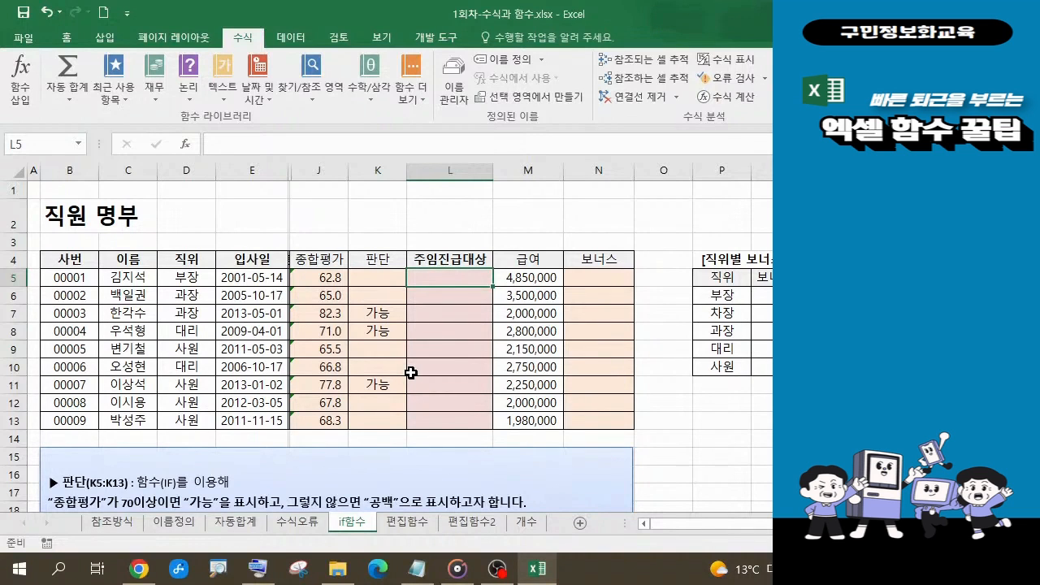
scroll(452, 283, down, 1)
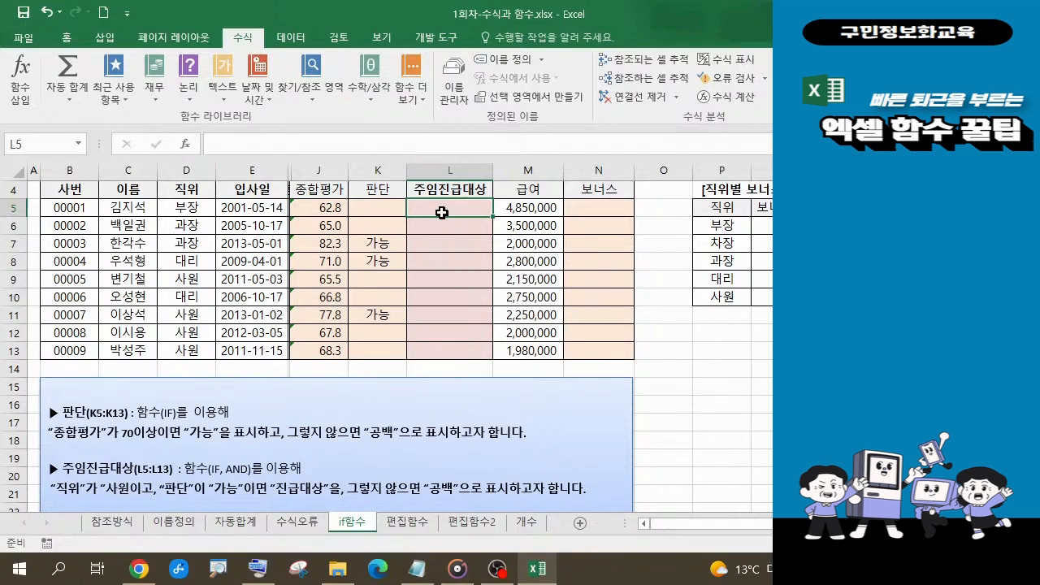
text(=)
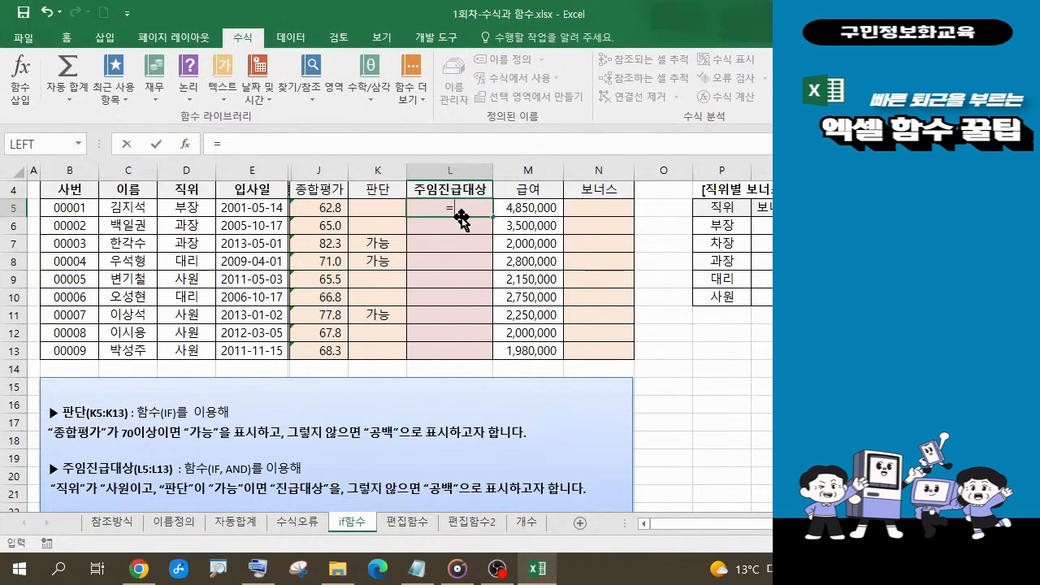
text(a)
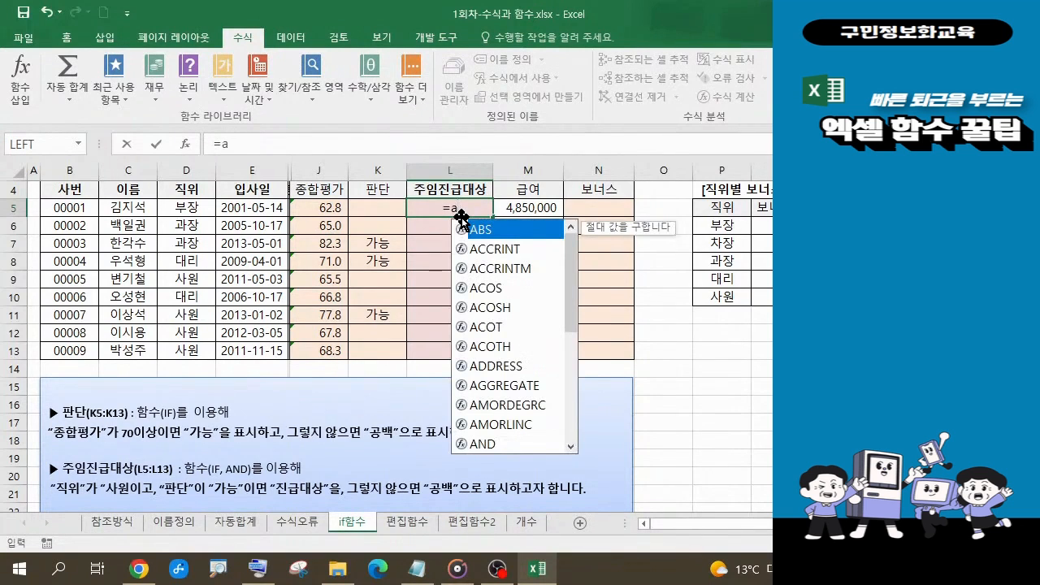
click(487, 446)
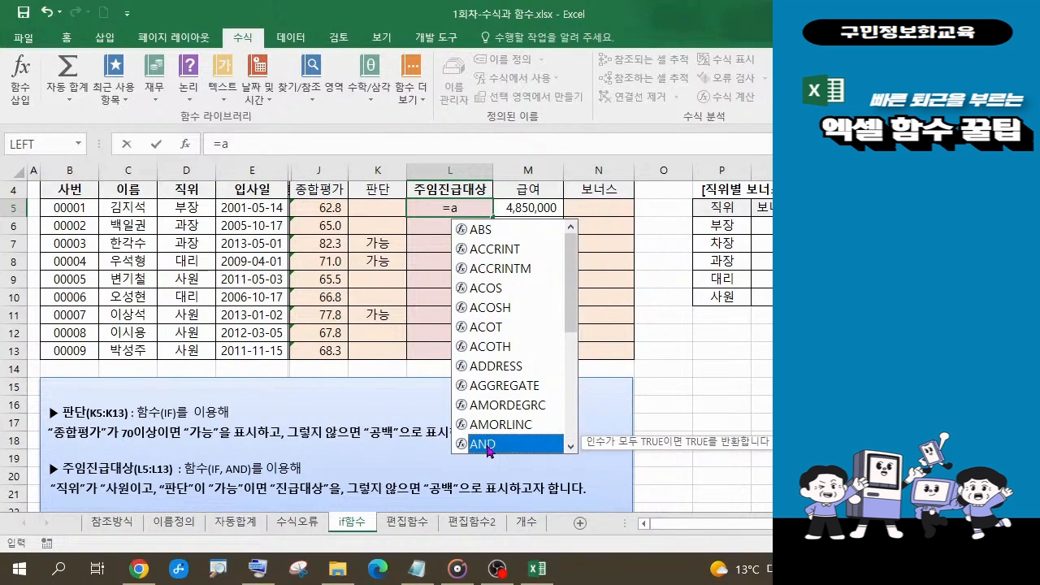
double_click(487, 444)
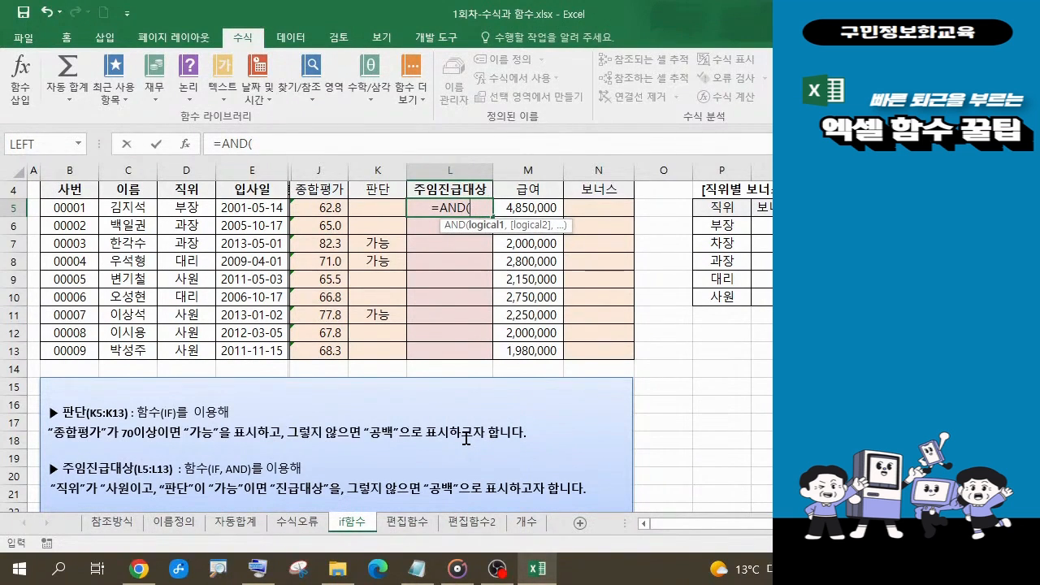
key(ctrl+a)
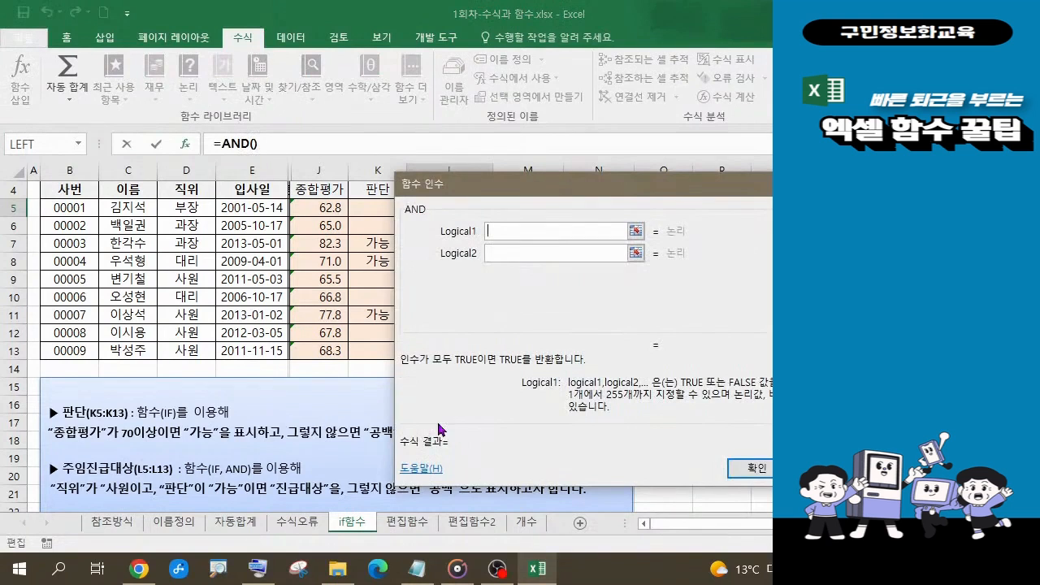
drag(470, 186, 445, 236)
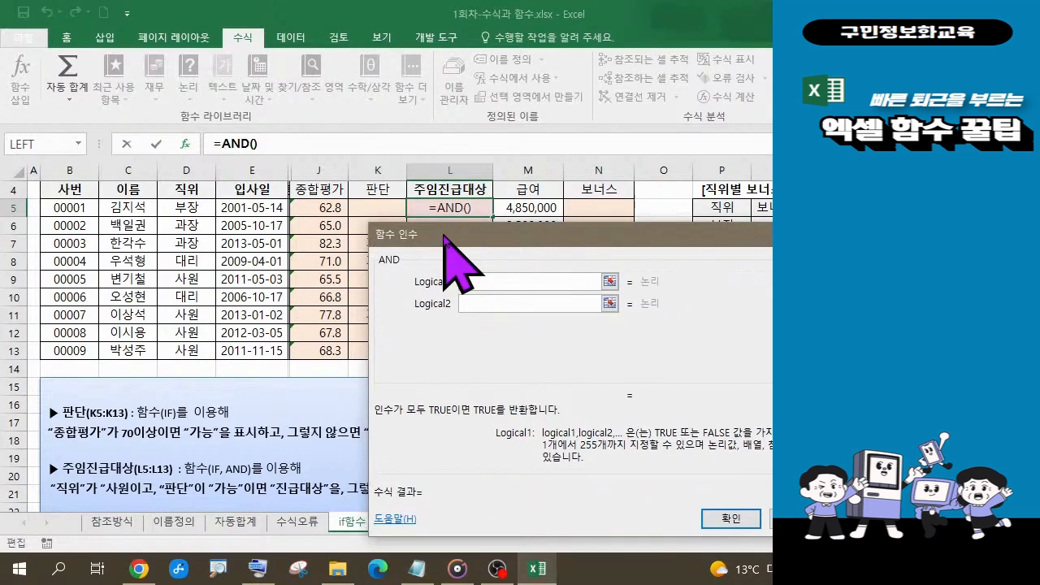
drag(445, 237, 445, 237)
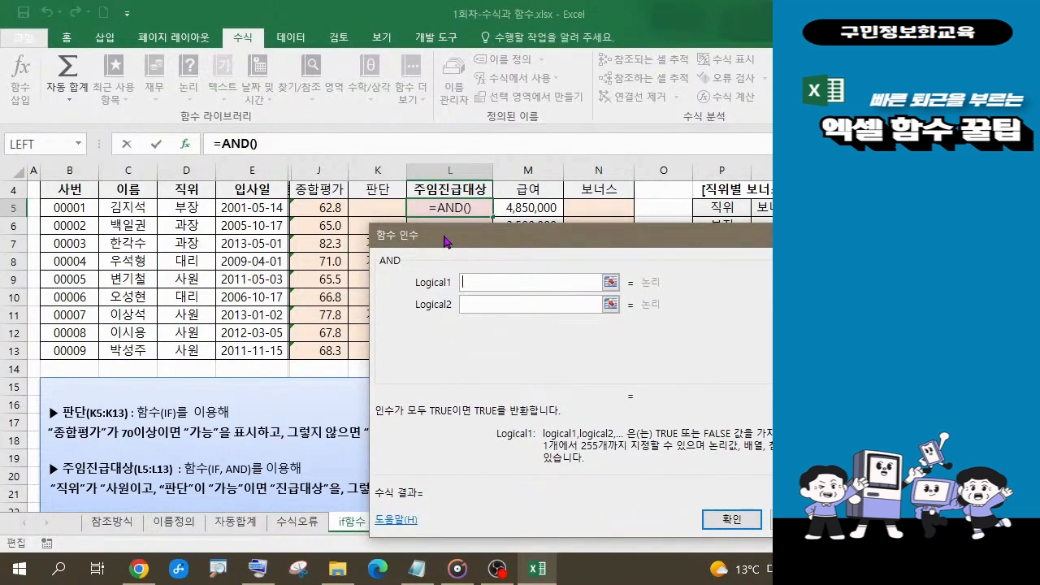
Set the first AND condition to D5="사원".
click(190, 208)
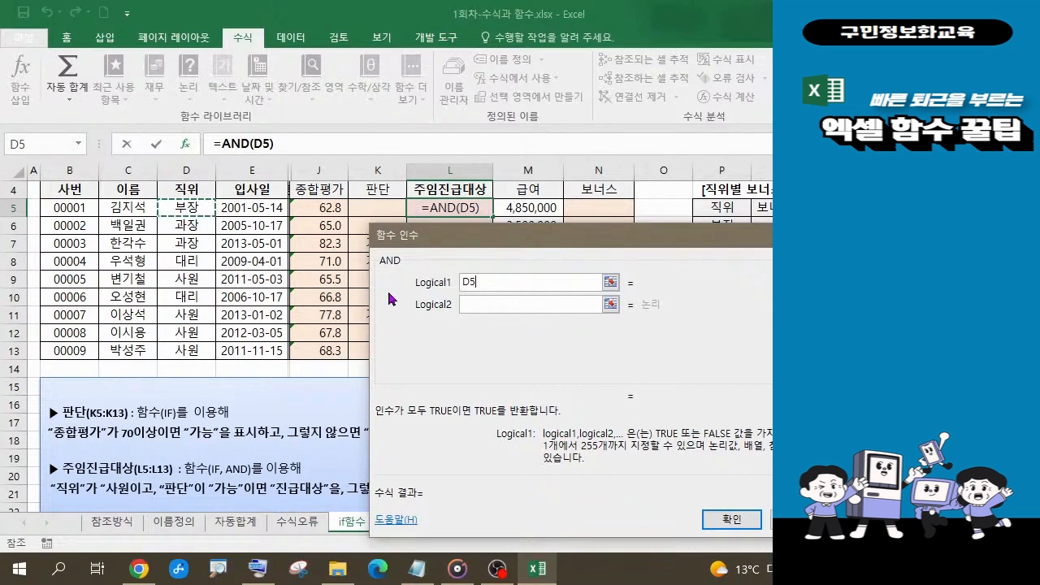
text(=)
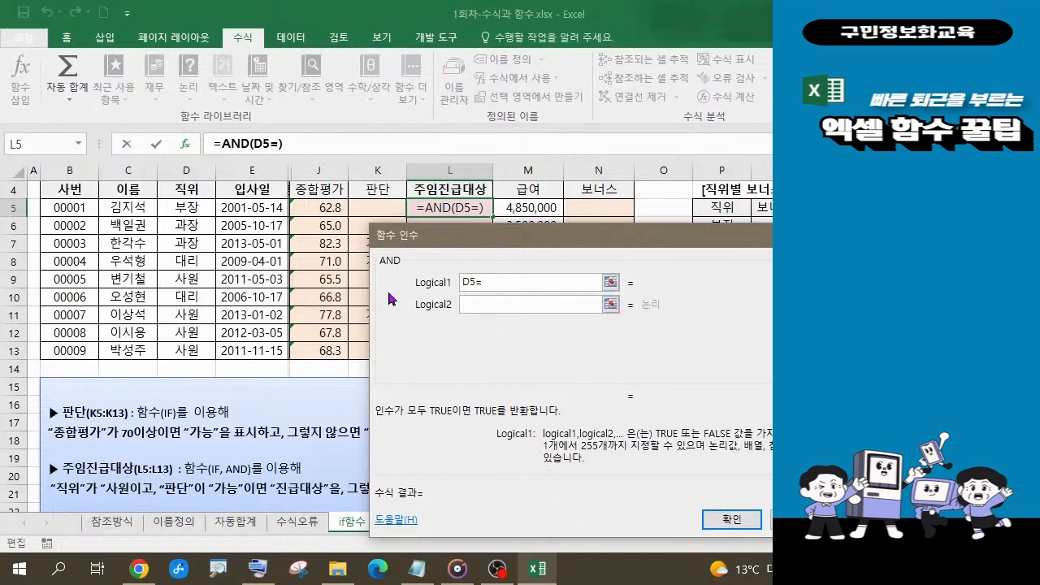
text(")
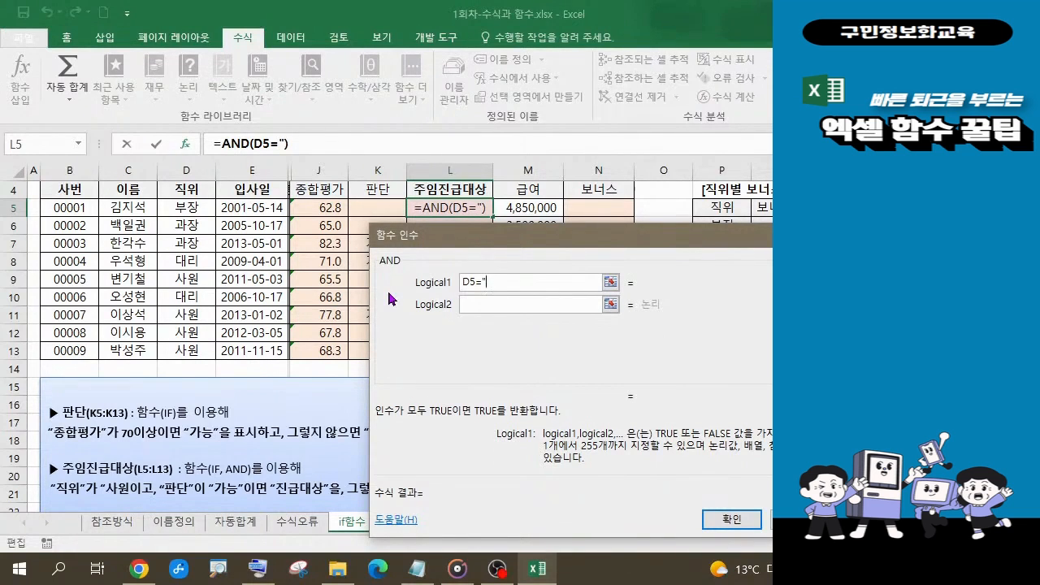
text(사원)
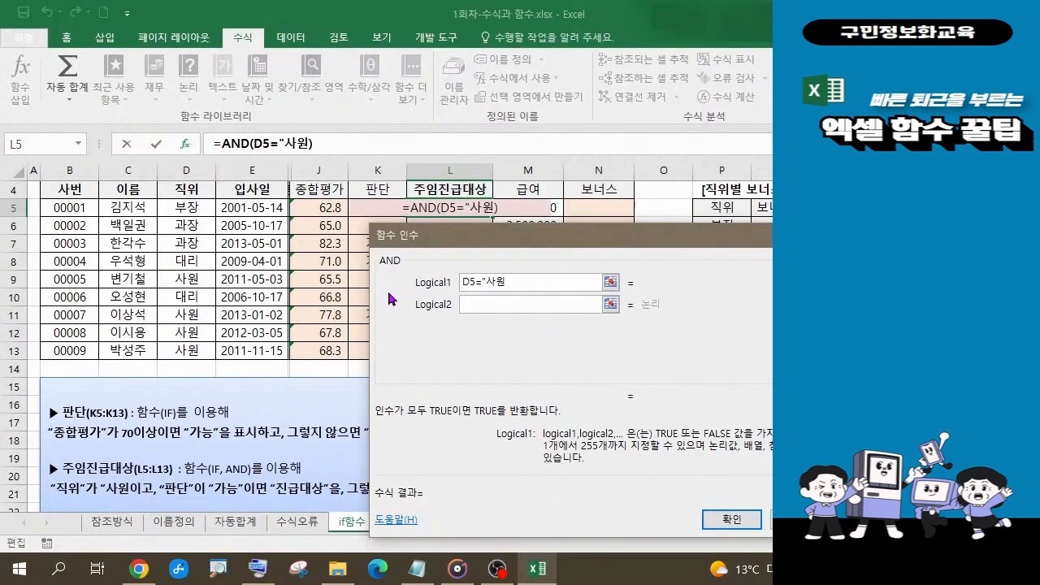
text(")
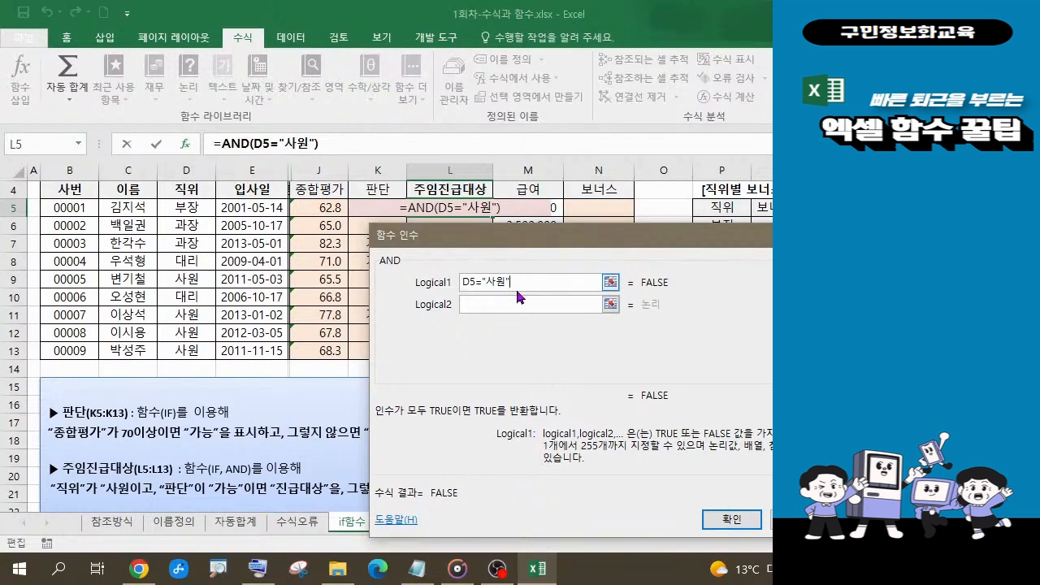
Activate the second AND argument, move the dialog clear of the 판단 column, and point out K5 as the cell to test.
key(Tab)
click(461, 304)
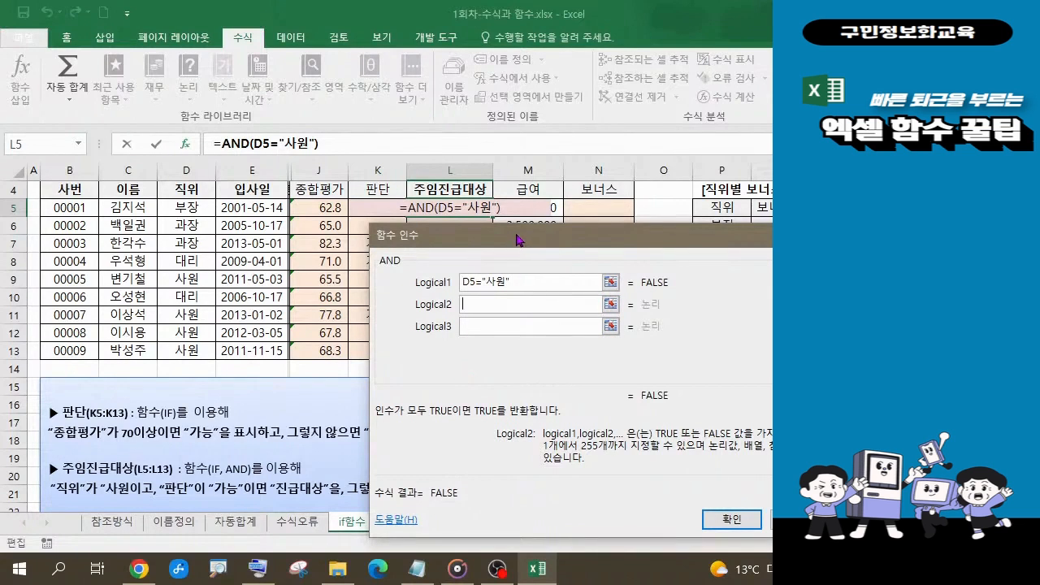
drag(517, 236, 574, 235)
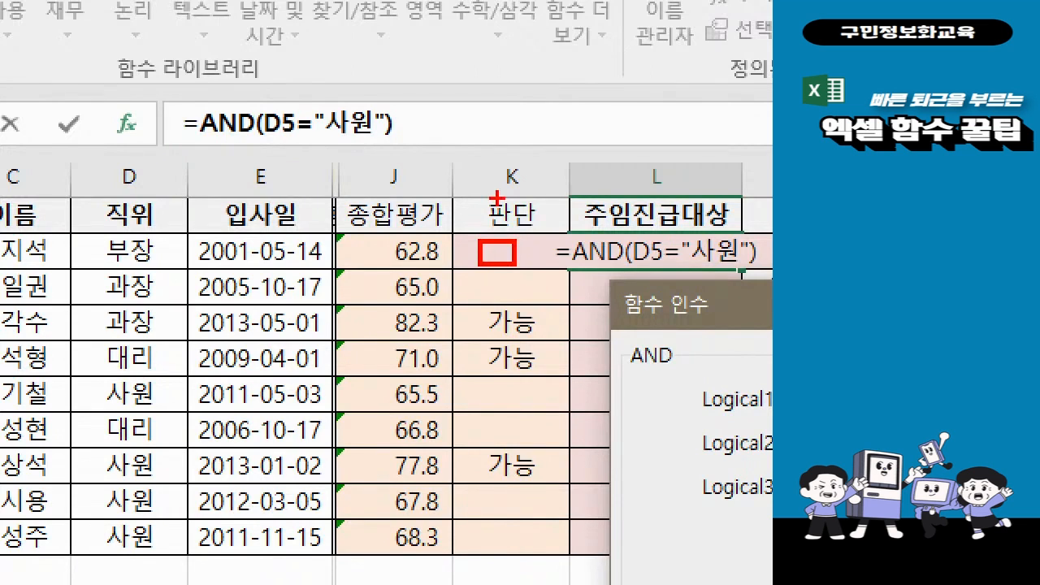
mouse_move(497, 199)
mouse_down()
mouse_move(519, 245)
mouse_move(532, 194)
mouse_up()
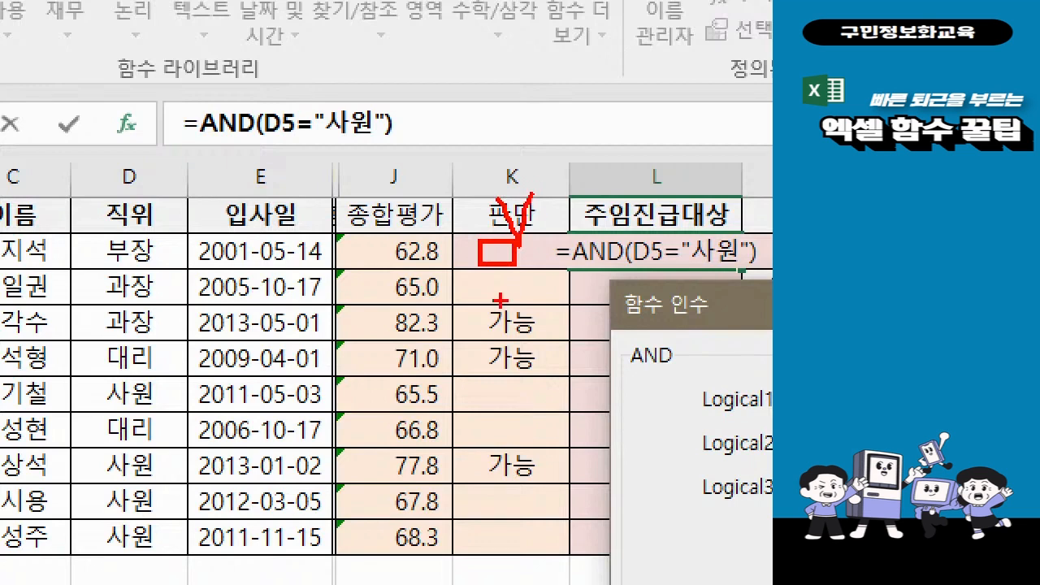
mouse_move(501, 271)
mouse_down()
mouse_move(512, 301)
mouse_move(541, 282)
mouse_up()
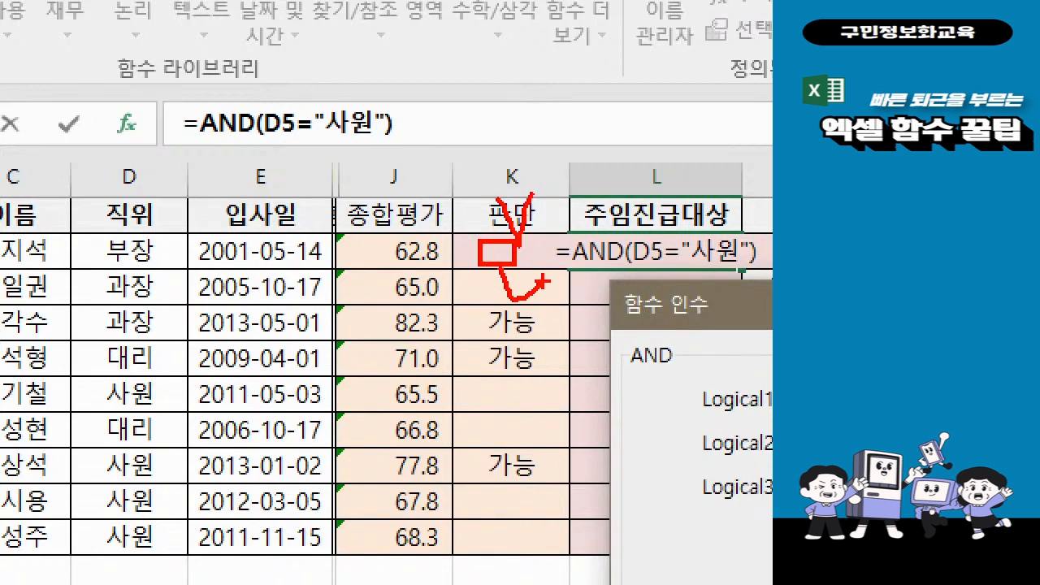
key(Escape)
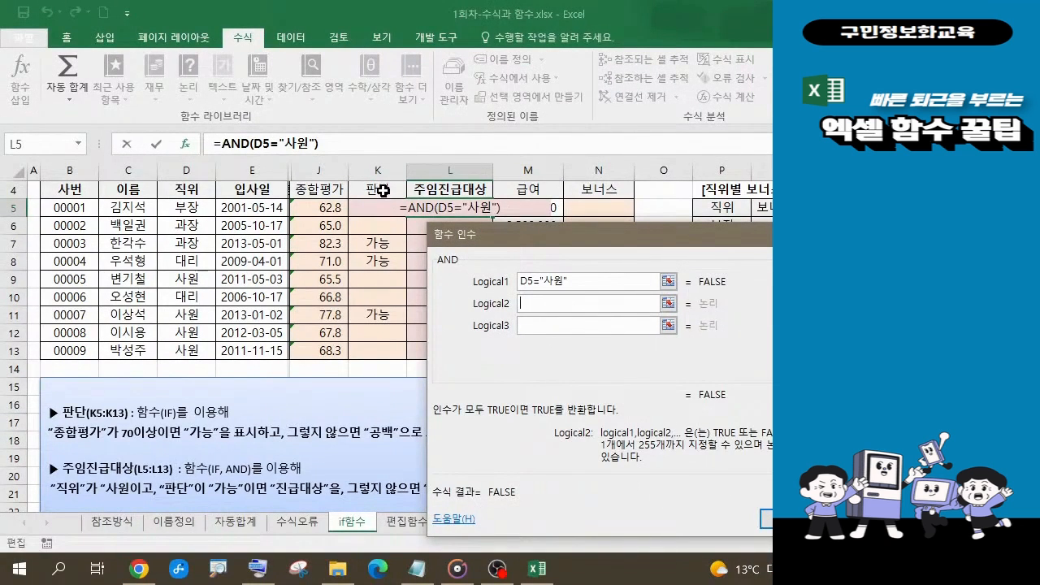
Set the second AND condition to K5="가능" and enter the AND formula in L5.
click(383, 190)
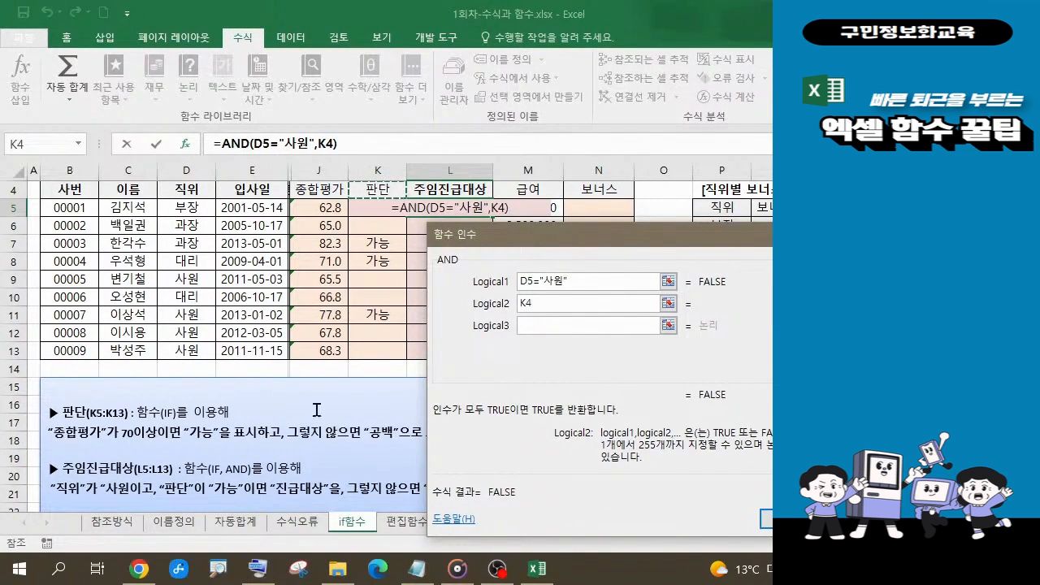
click(258, 569)
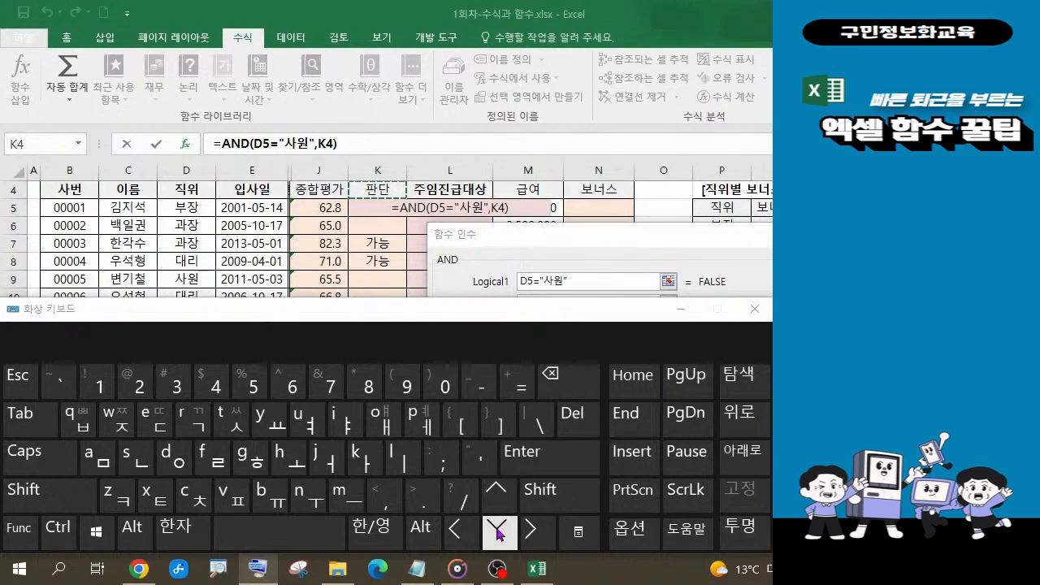
click(677, 314)
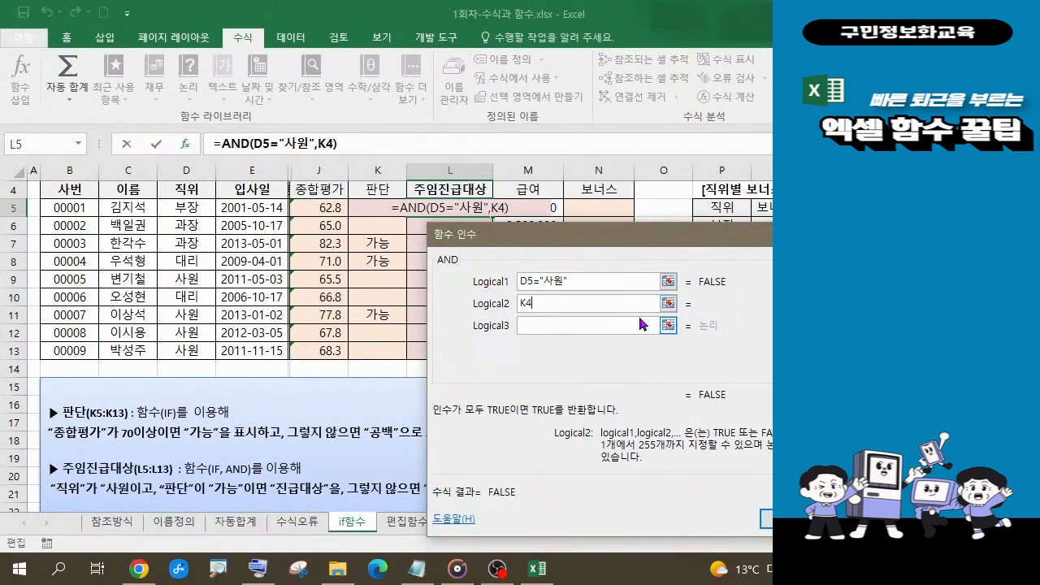
key(BackSpace)
text(5)
text(=)
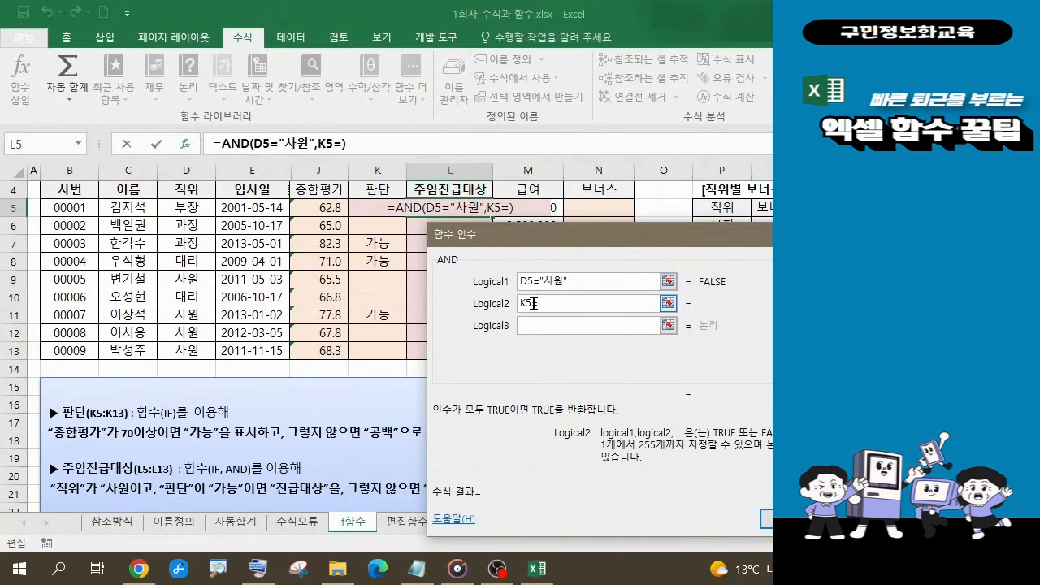
text("")
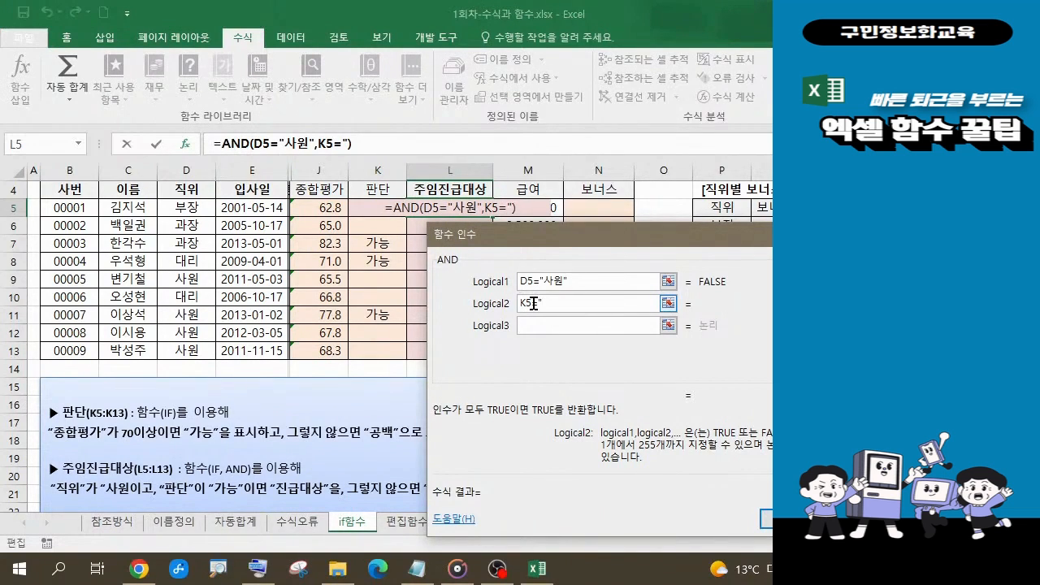
text(가능)
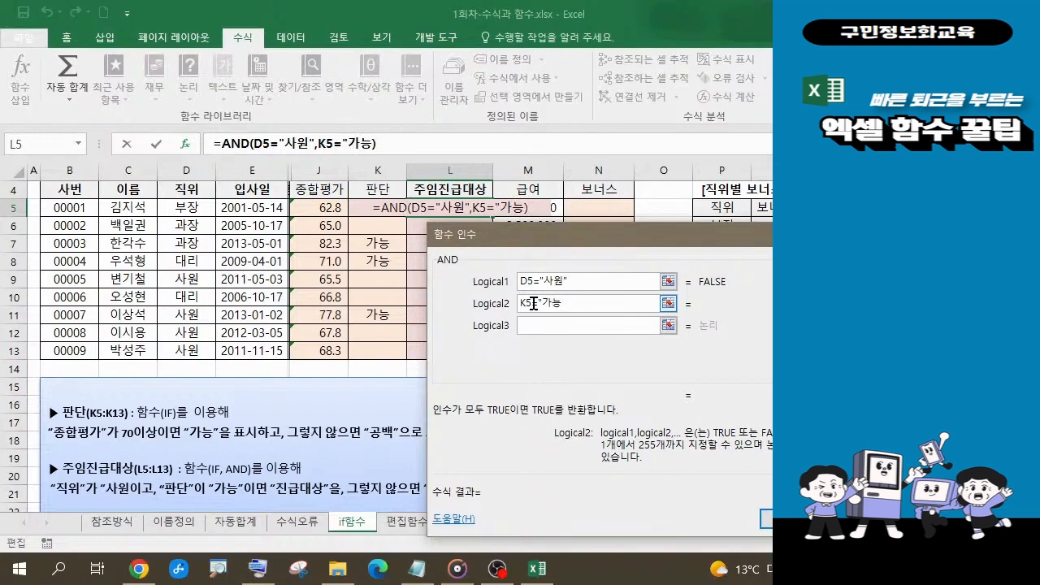
text(")
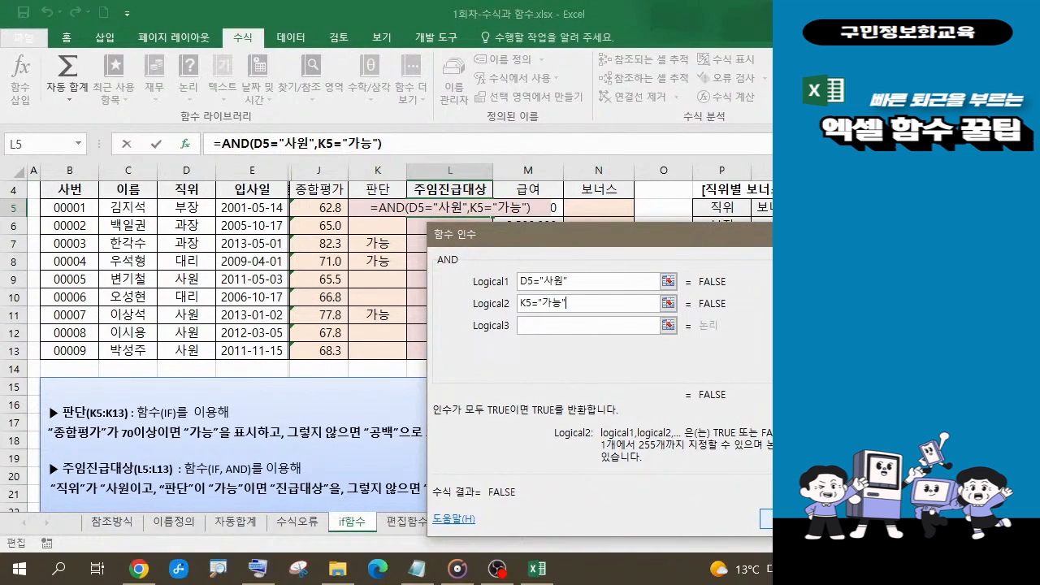
key(Return)
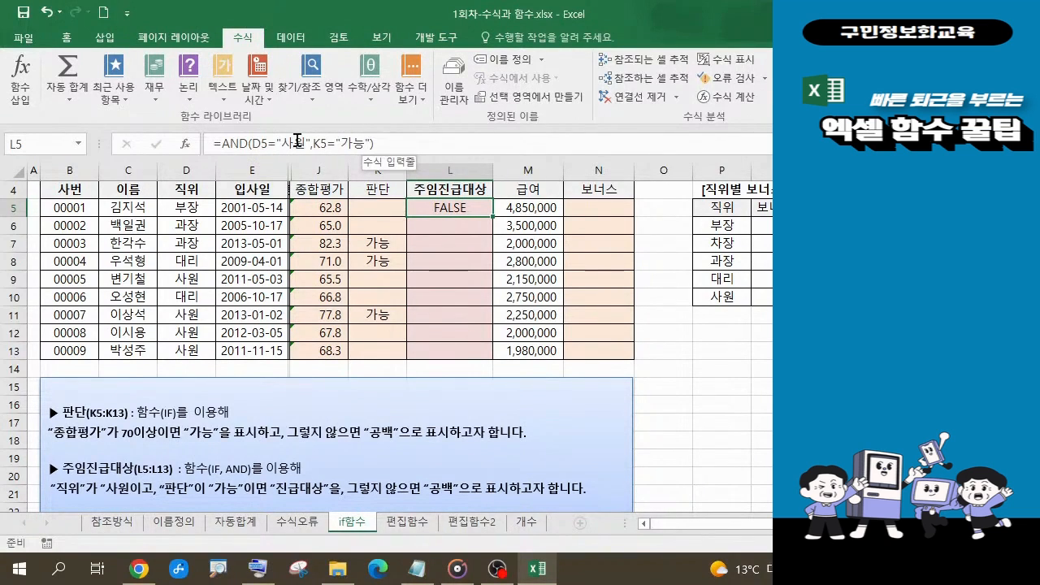
Wrap the AND formula of L5 in an IF function so that it serves as the logical test.
click(220, 143)
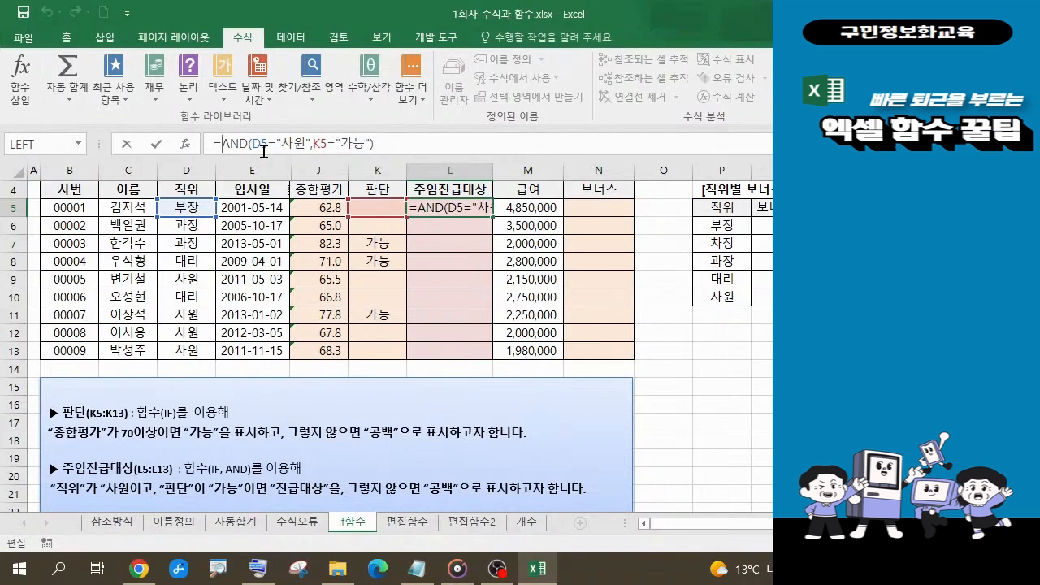
text(i)
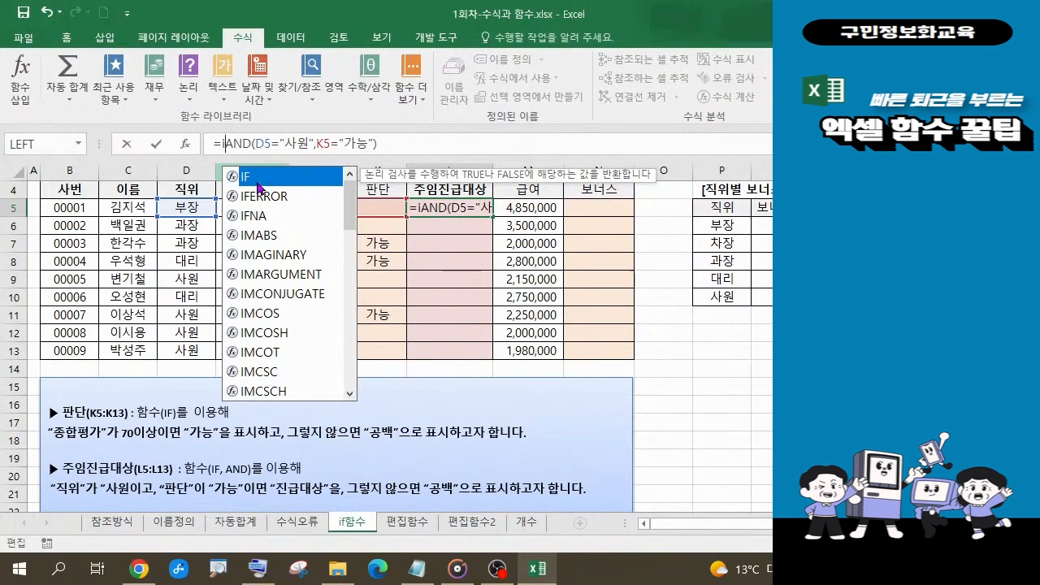
double_click(259, 184)
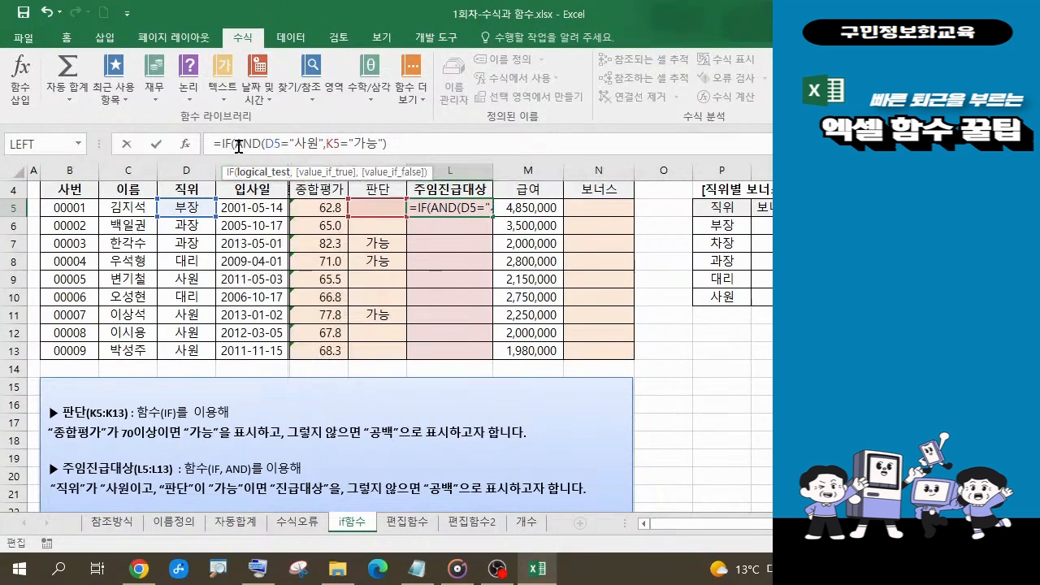
click(388, 149)
click(388, 150)
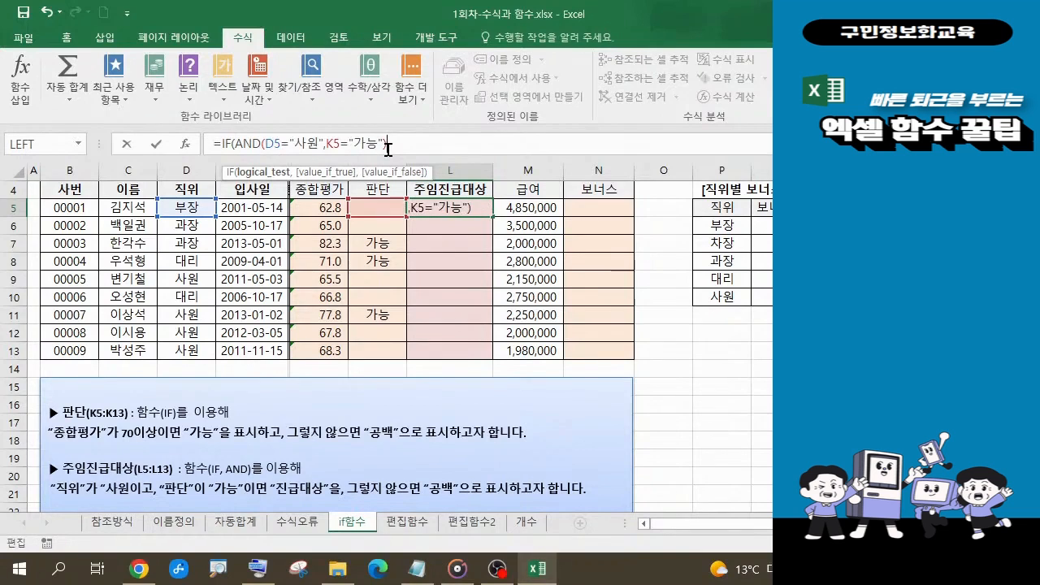
Mark the AND expression as the IF test and sketch where the two result values, separators and closing parenthesis belong.
key(ctrl+2)
mouse_move(234, 128)
mouse_down()
mouse_move(407, 161)
mouse_move(397, 159)
mouse_up()
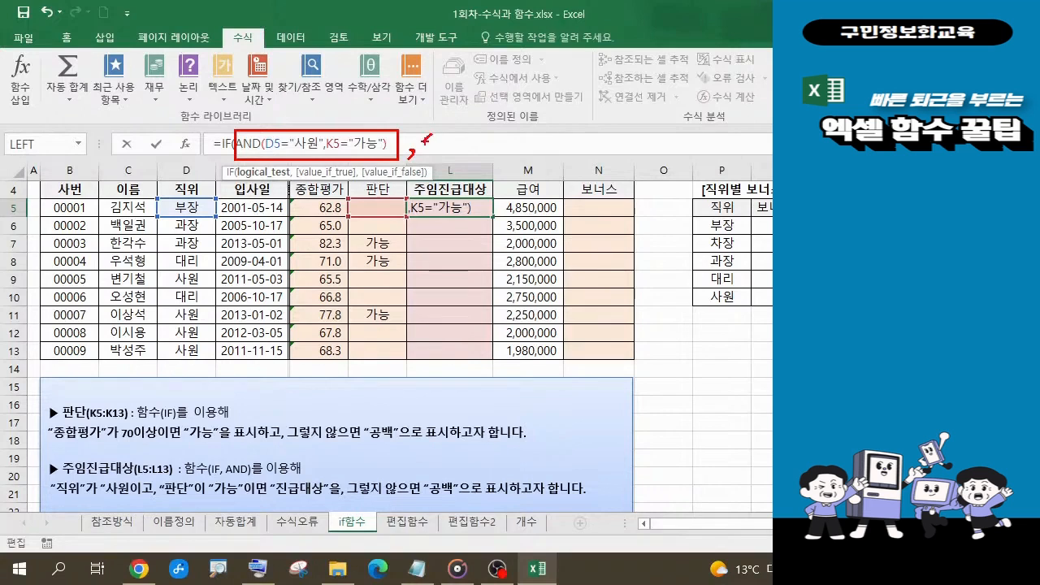
drag(436, 136, 430, 144)
drag(505, 138, 541, 162)
mouse_move(570, 126)
mouse_down()
mouse_move(573, 139)
mouse_move(605, 127)
mouse_move(647, 150)
mouse_move(635, 159)
mouse_up()
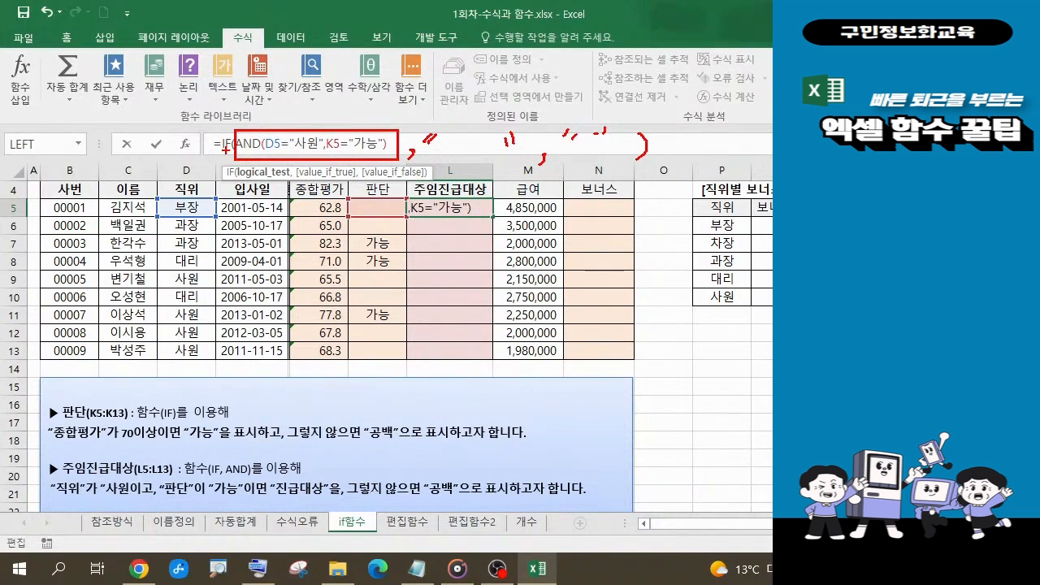
key(Escape)
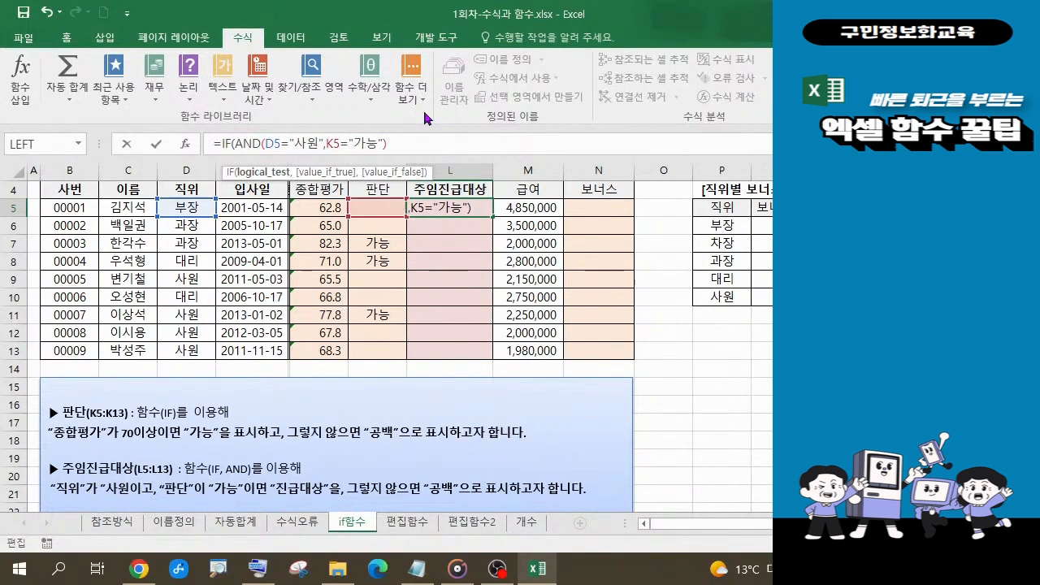
Complete the IF formula in L5 with "진급대상" as the true value and "" as the false value.
text(,)
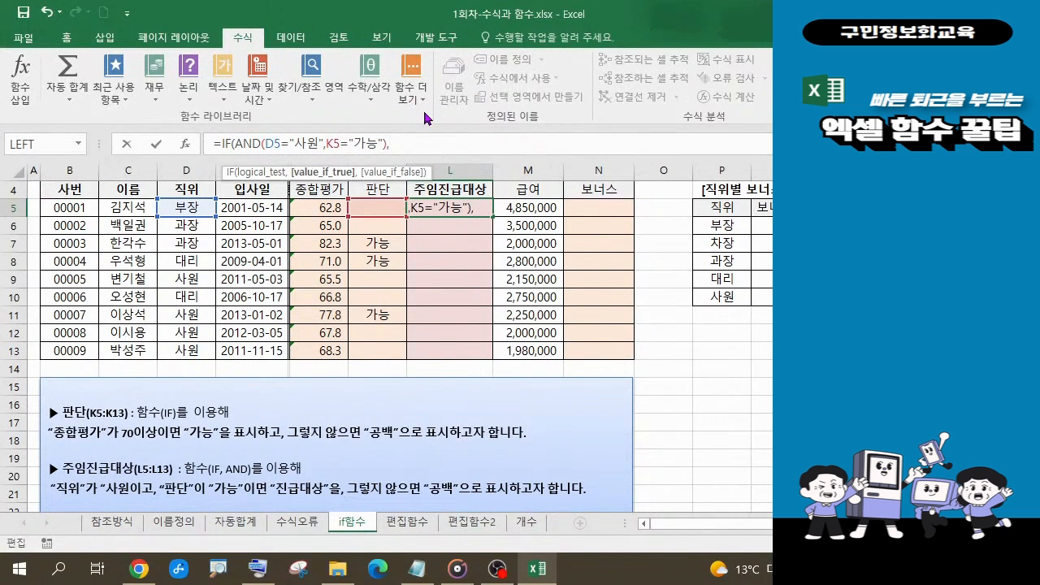
text(")
text(진급대사)
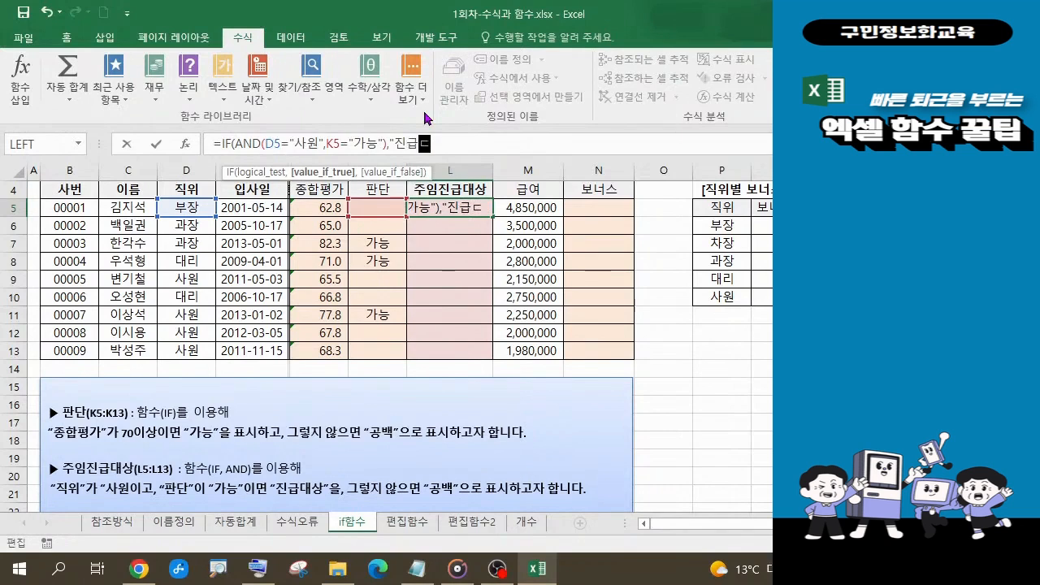
text(ㅇ)
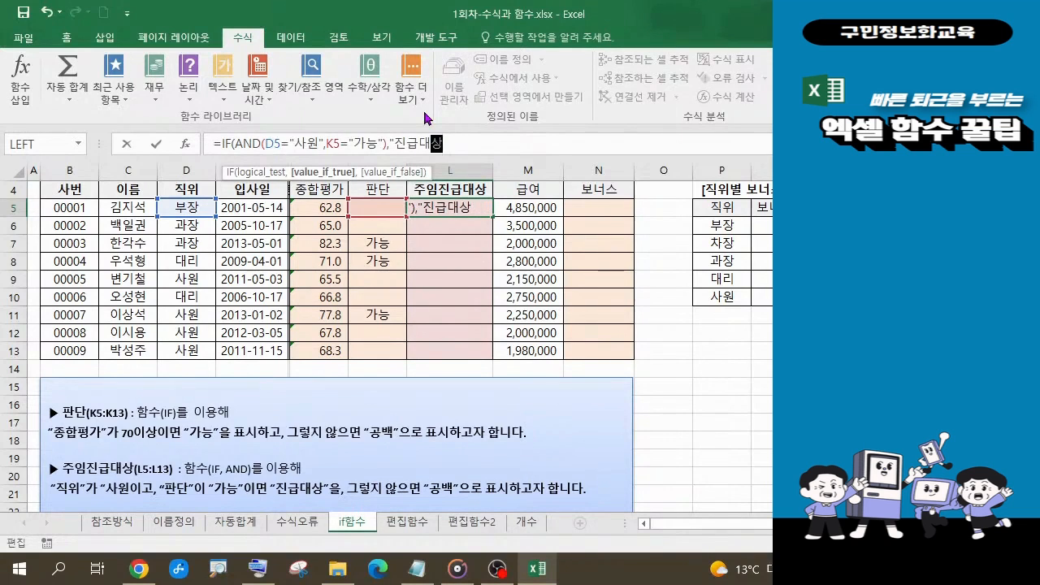
text(",)
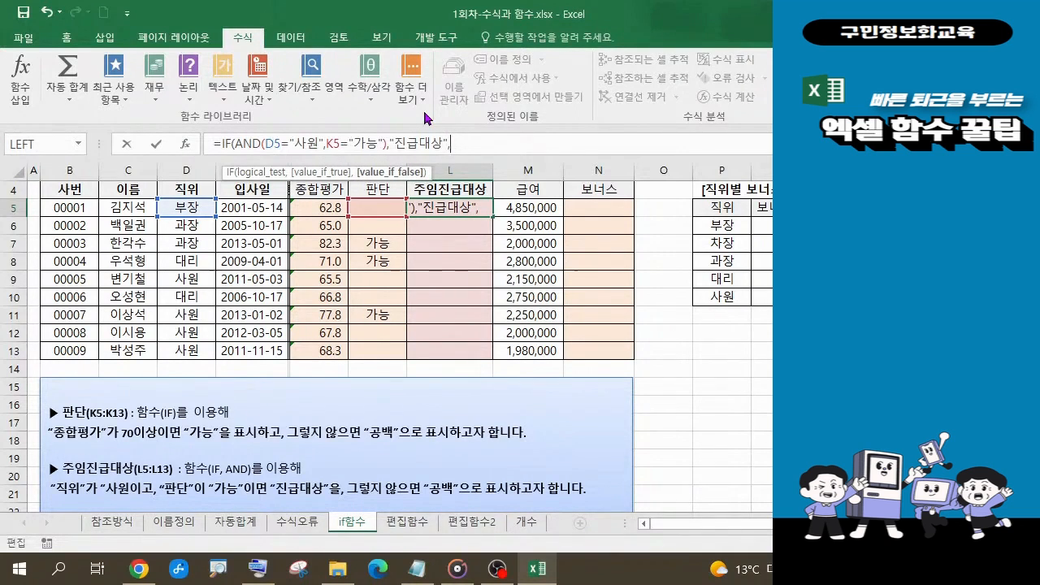
text(""))
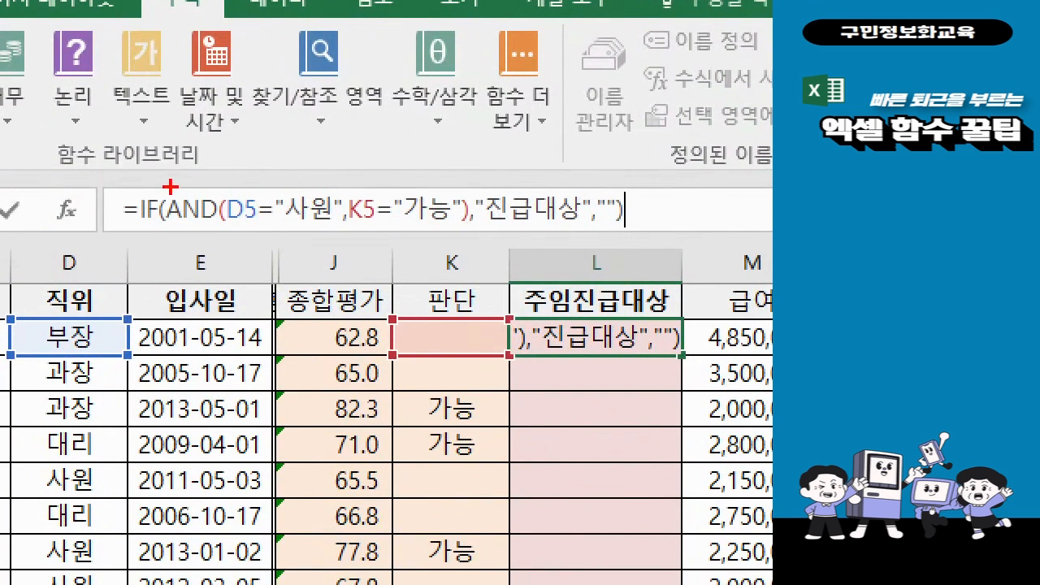
Examine the IF formula's structure in L5, marking the AND test, the true and false values, the separating commas and the closing parenthesis.
mouse_move(82, 169)
mouse_down()
mouse_move(239, 207)
mouse_move(626, 233)
mouse_move(657, 256)
mouse_up()
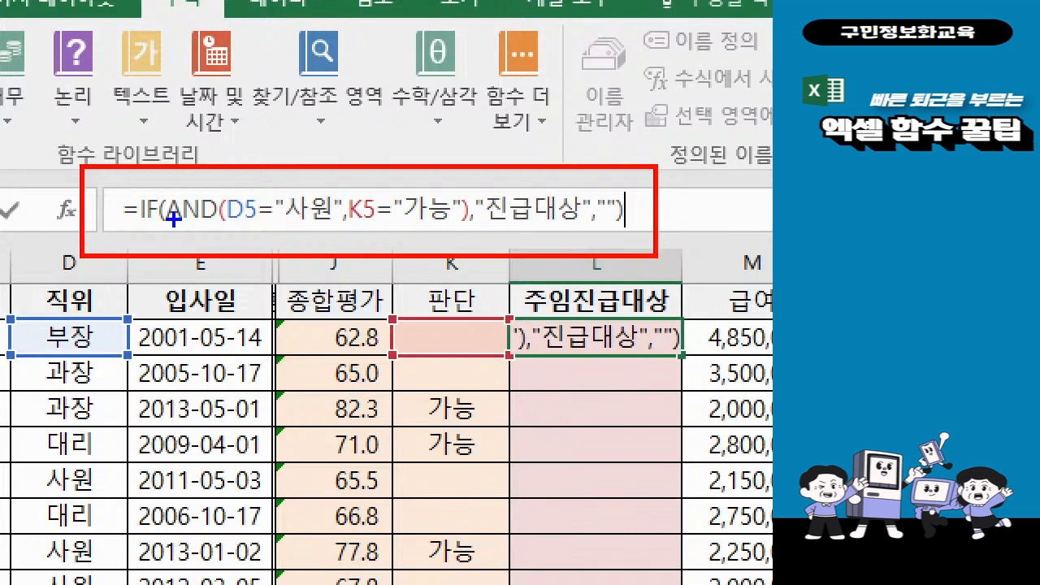
drag(170, 220, 462, 224)
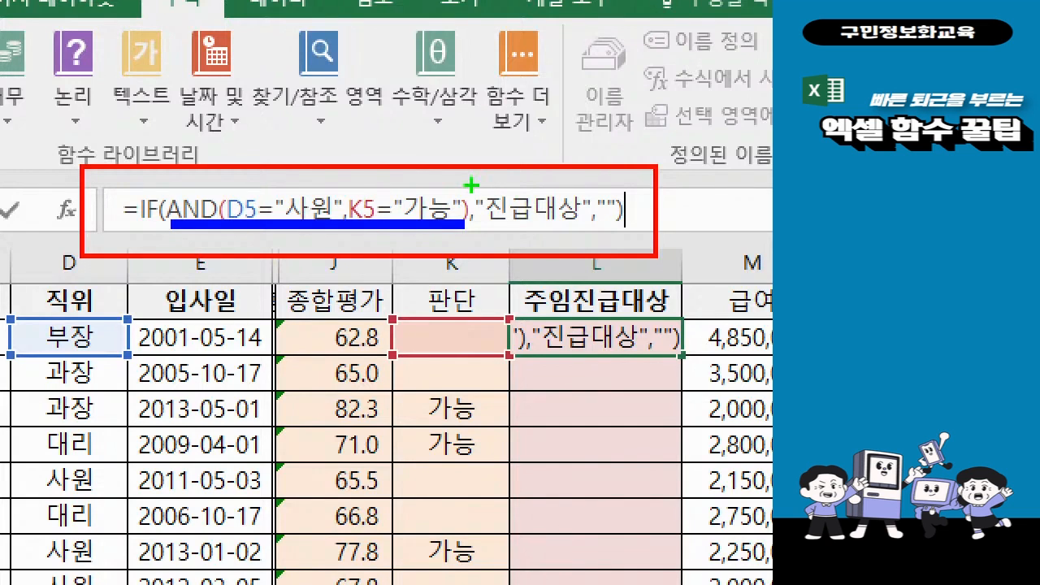
drag(470, 185, 594, 230)
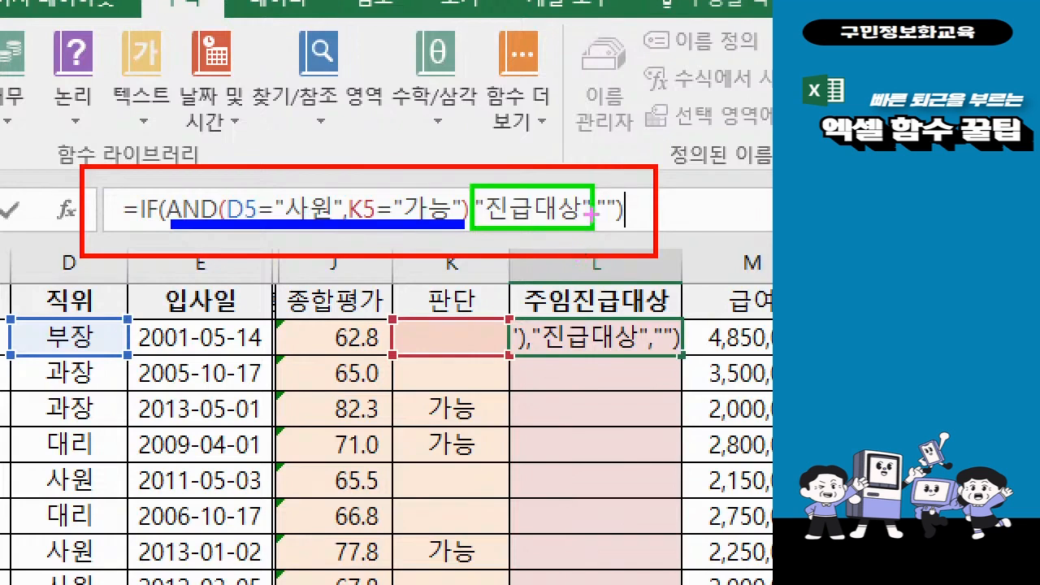
drag(596, 185, 642, 234)
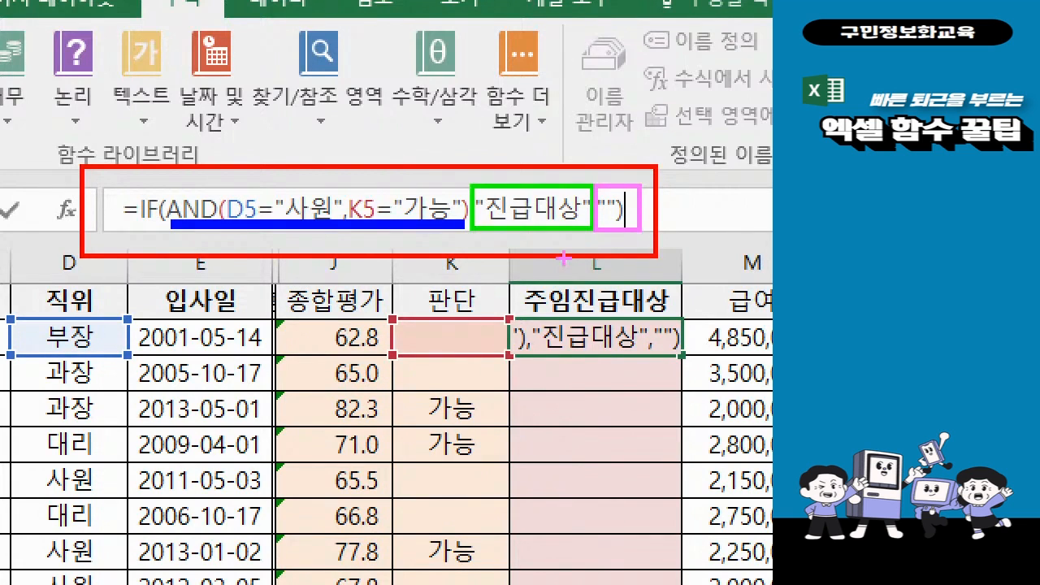
key(r)
click(472, 226)
drag(473, 226, 464, 236)
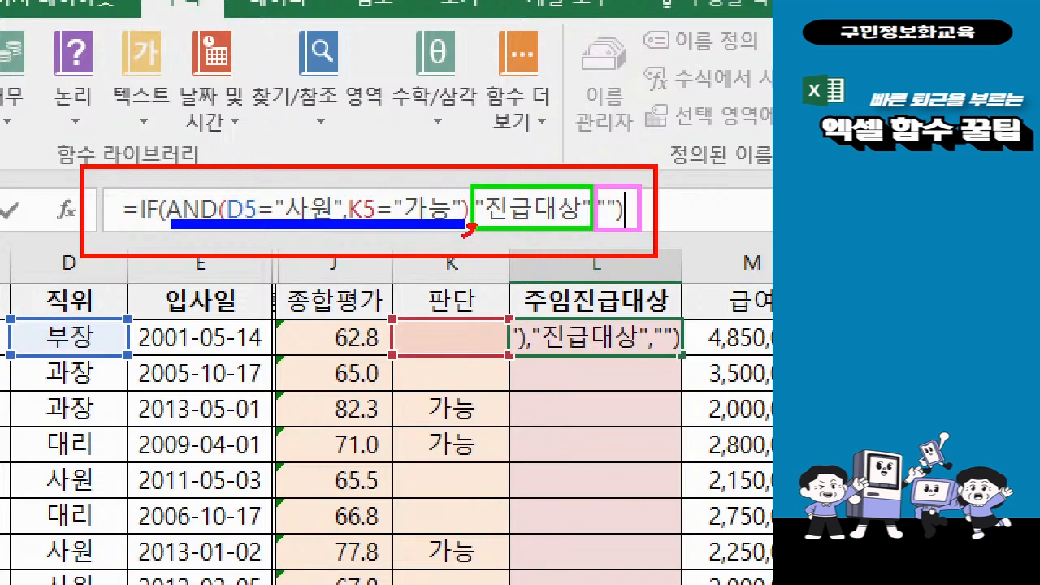
click(599, 227)
drag(599, 227, 592, 237)
mouse_move(370, 232)
mouse_down()
mouse_move(297, 227)
mouse_move(376, 242)
mouse_move(372, 252)
mouse_up()
mouse_move(554, 223)
mouse_down()
mouse_move(526, 243)
mouse_move(556, 202)
mouse_move(547, 249)
mouse_up()
drag(623, 189, 627, 231)
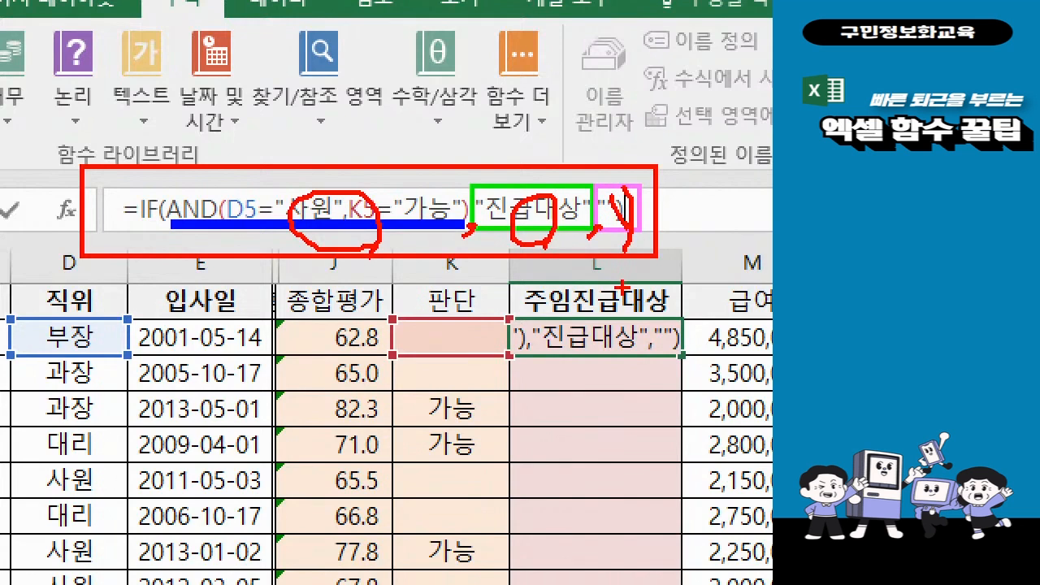
key(Escape)
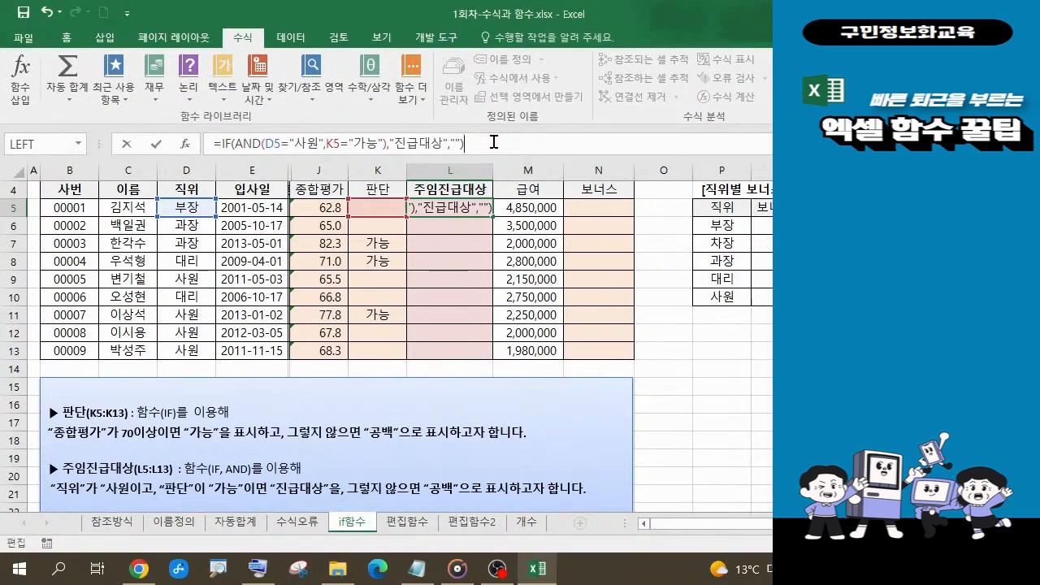
Enter the IF formula in L5 and fill it down the 주임진급대상 column through L13.
key(Return)
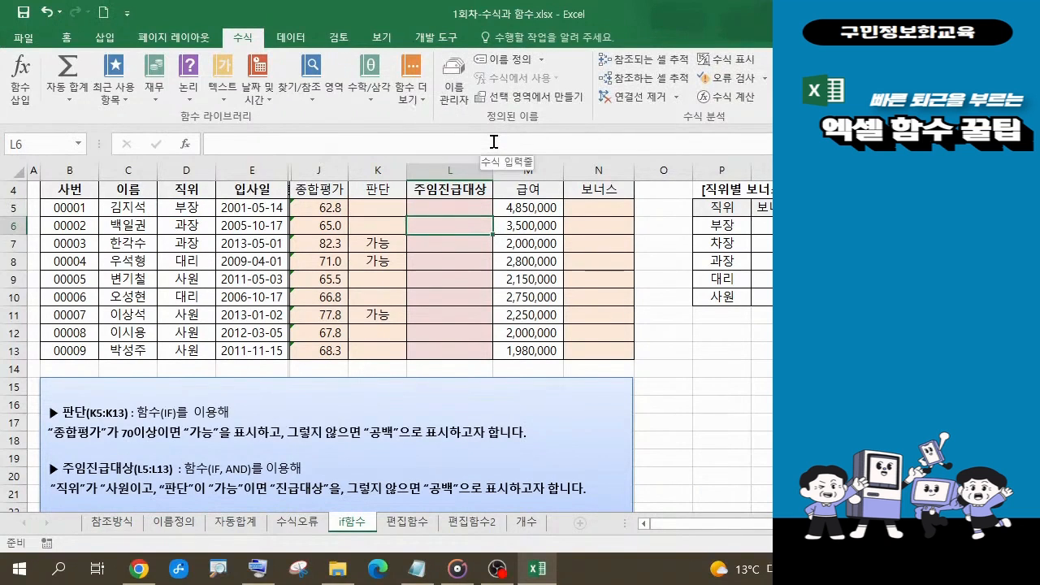
click(455, 208)
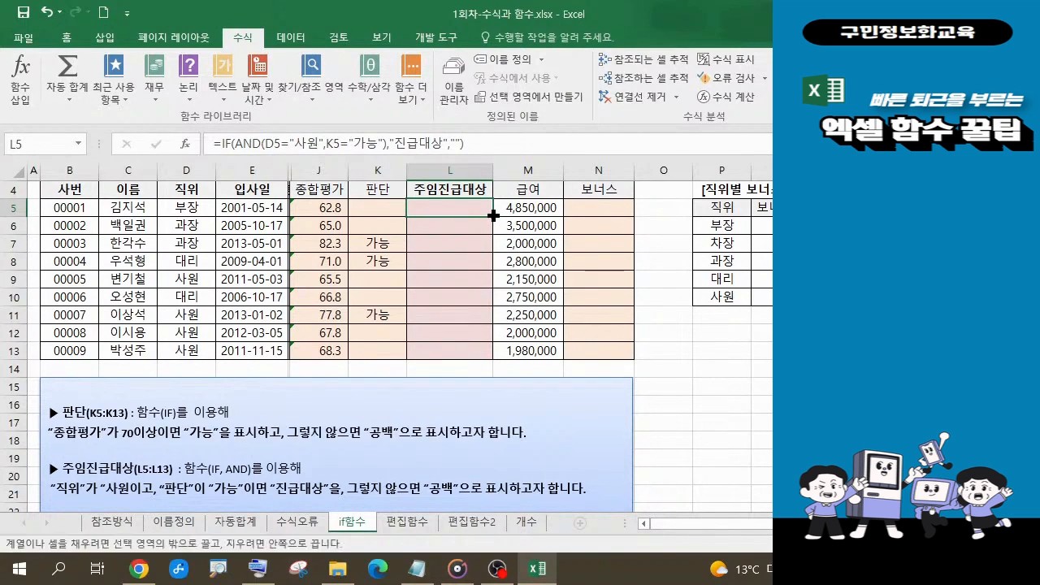
double_click(494, 216)
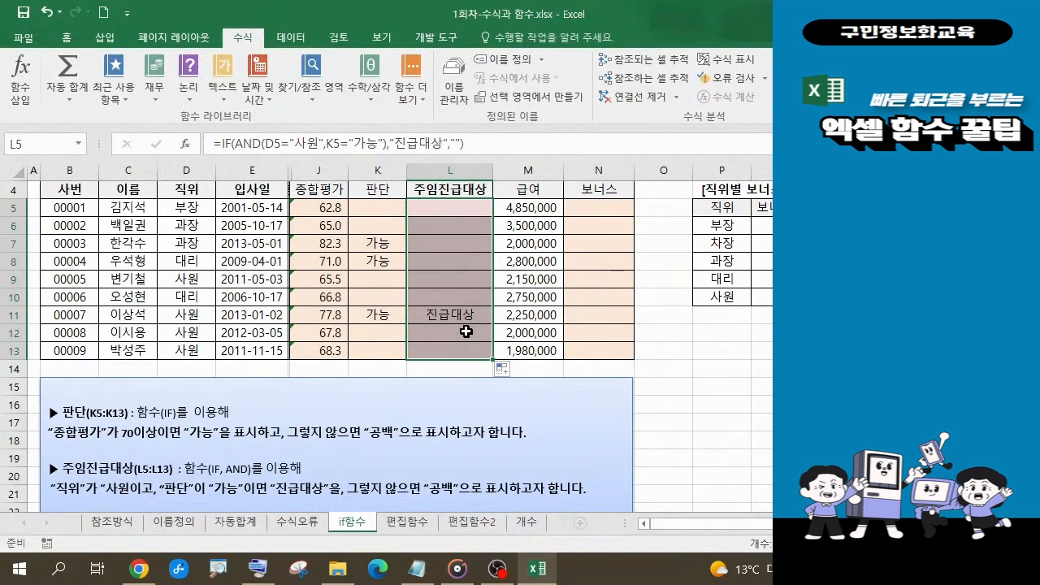
Copy the complete IF formula text from L5, switch briefly to the notes window, and finish editing the cell.
click(440, 208)
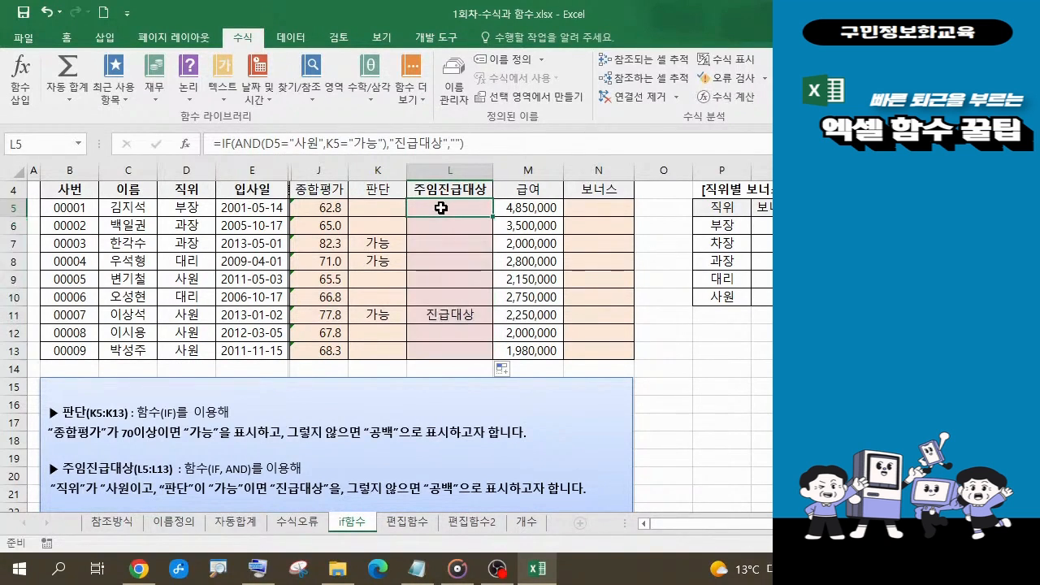
click(479, 140)
drag(479, 139, 28, 131)
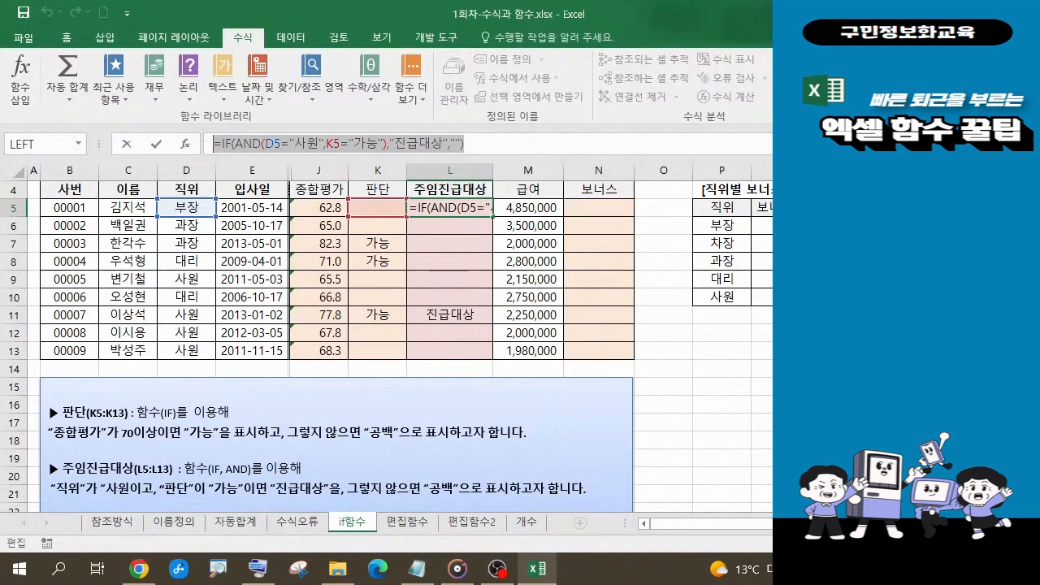
key(ctrl+c)
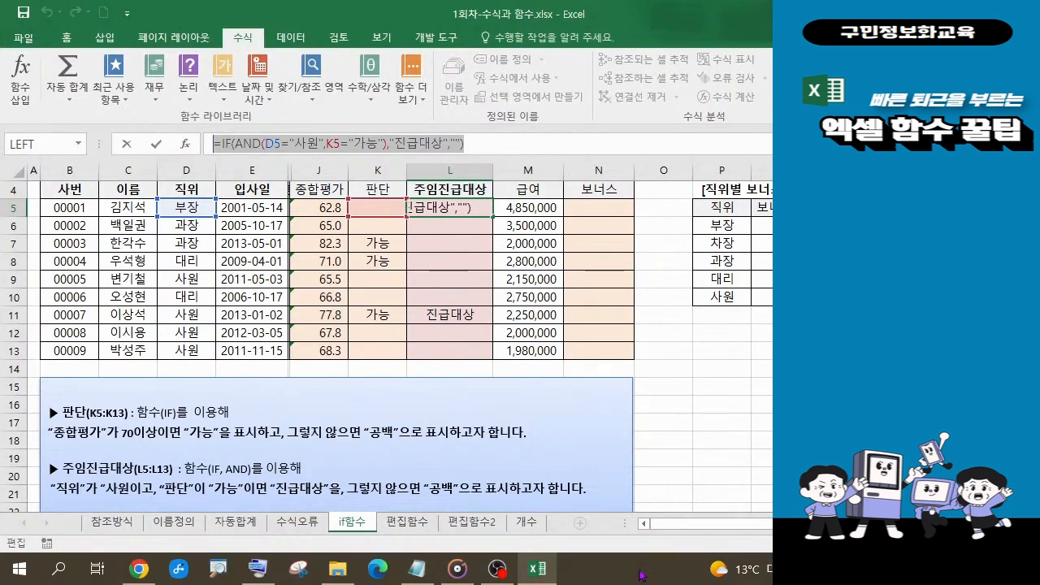
click(416, 572)
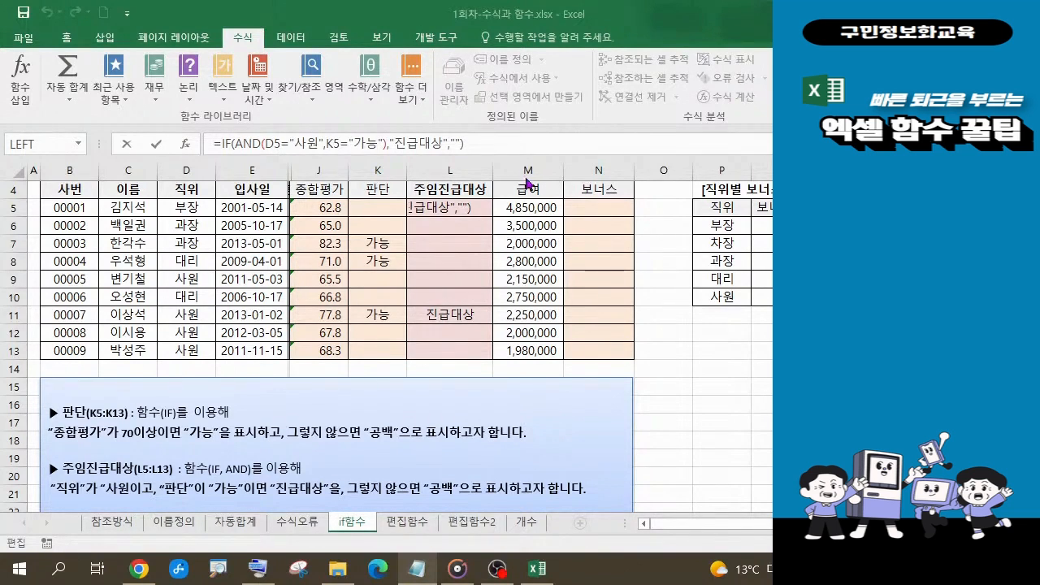
click(475, 143)
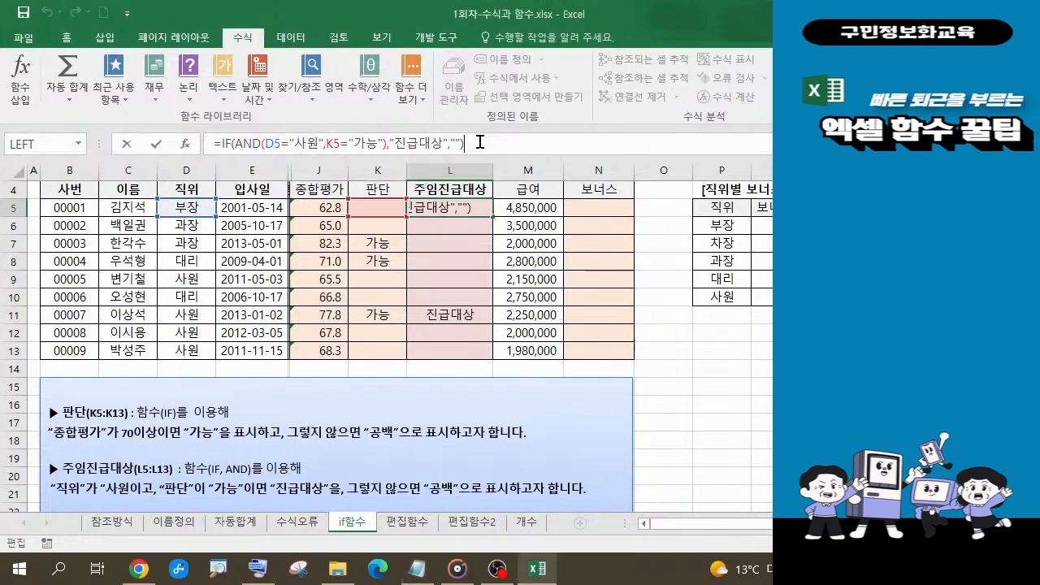
key(Return)
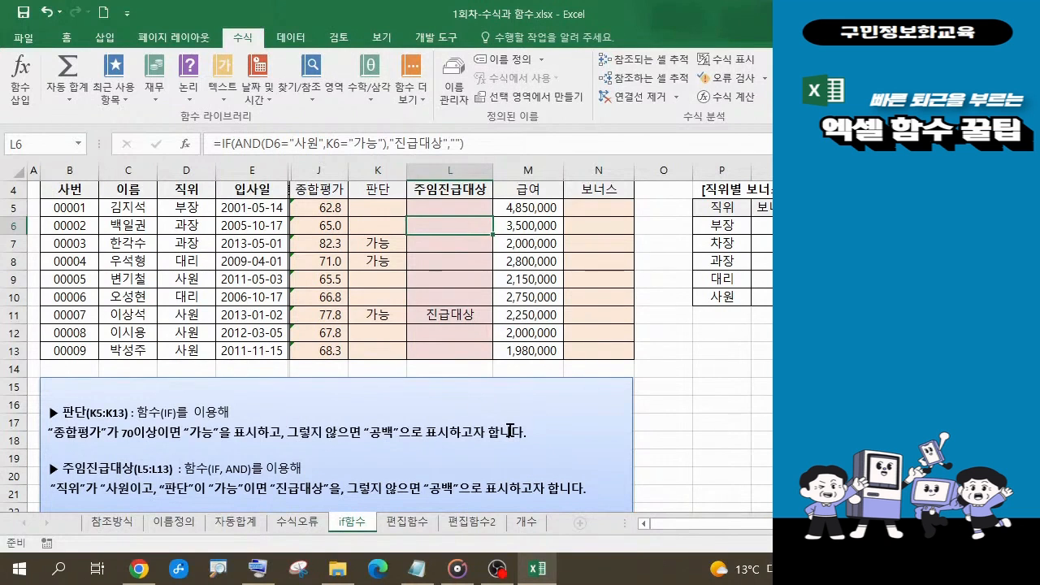
Select N5 and read the 보너스 task, marking the instruction to multiply 급여 by 보너스비율 with VLOOKUP.
scroll(509, 430, down, 1)
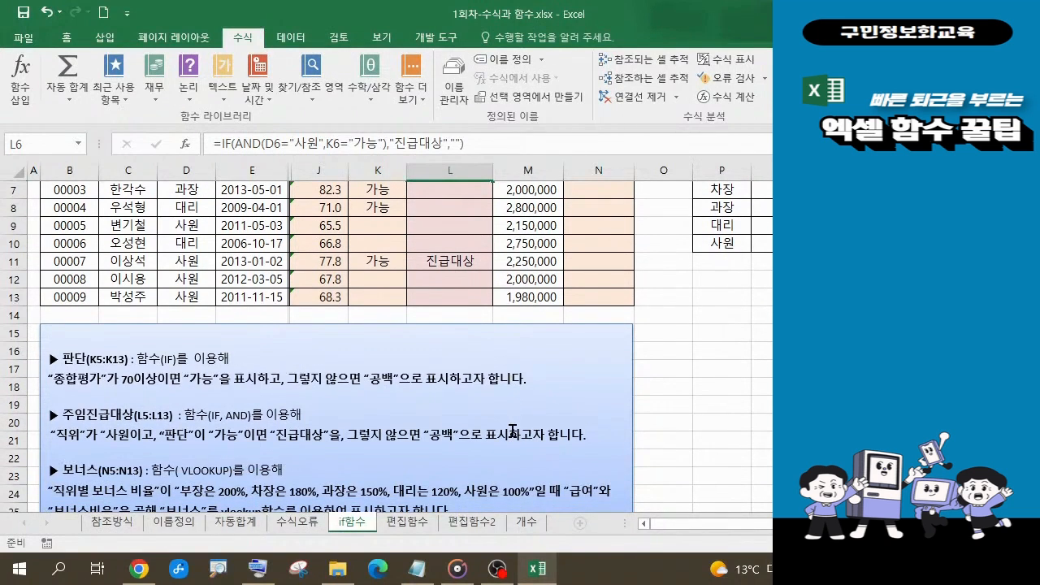
scroll(514, 431, up, 1)
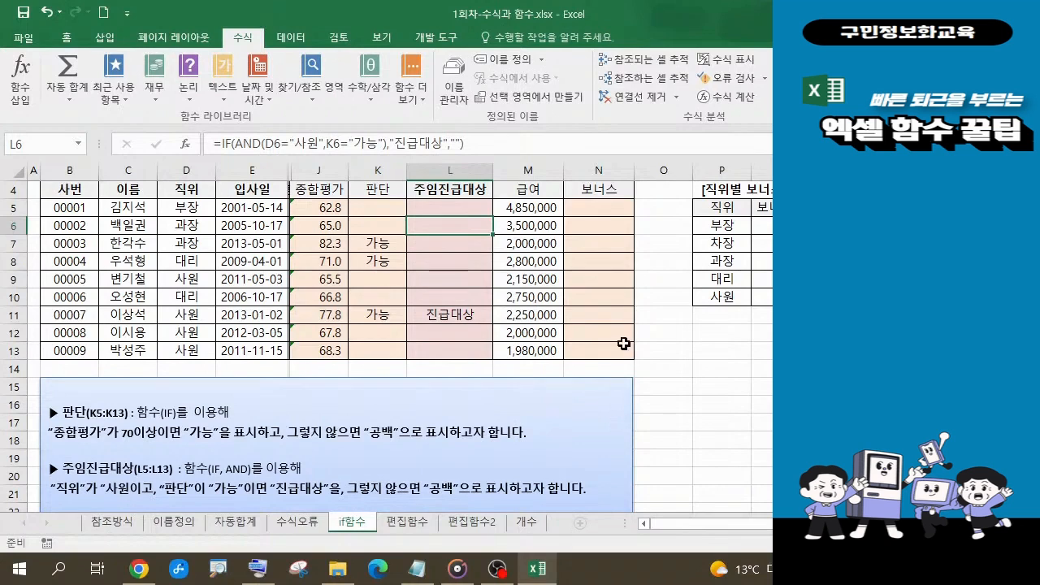
click(608, 212)
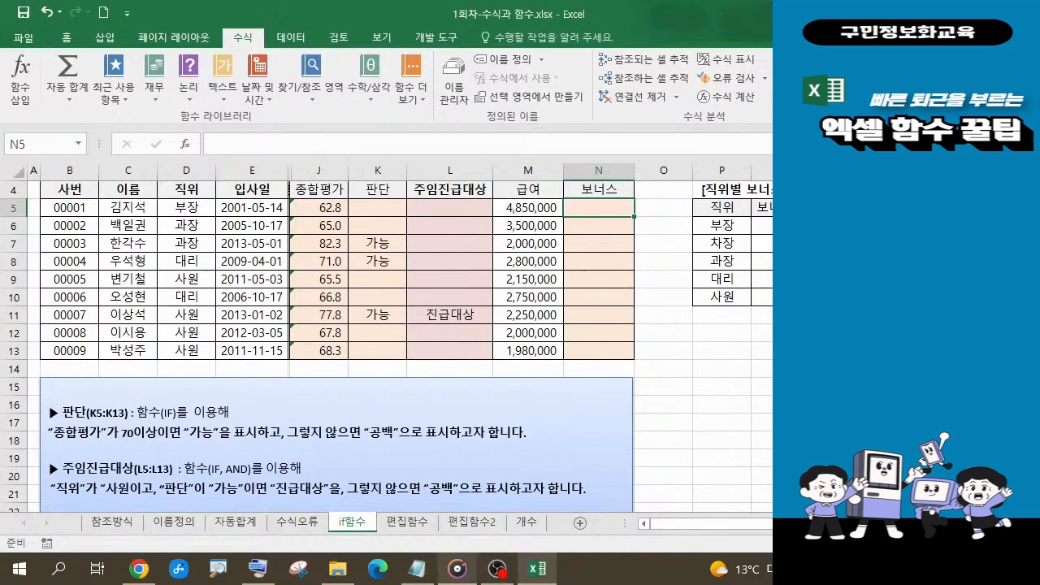
click(417, 571)
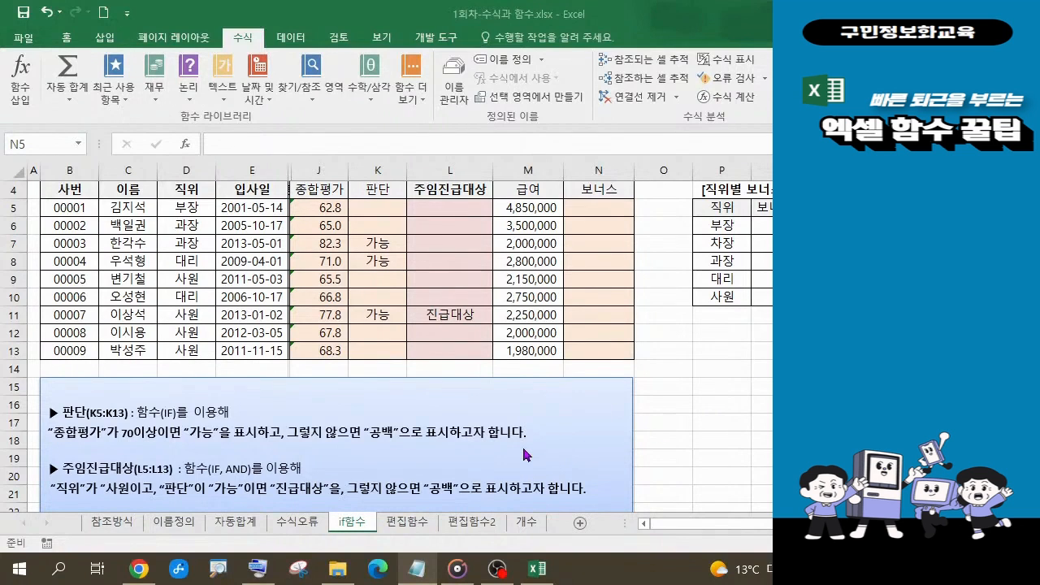
scroll(541, 432, down, 2)
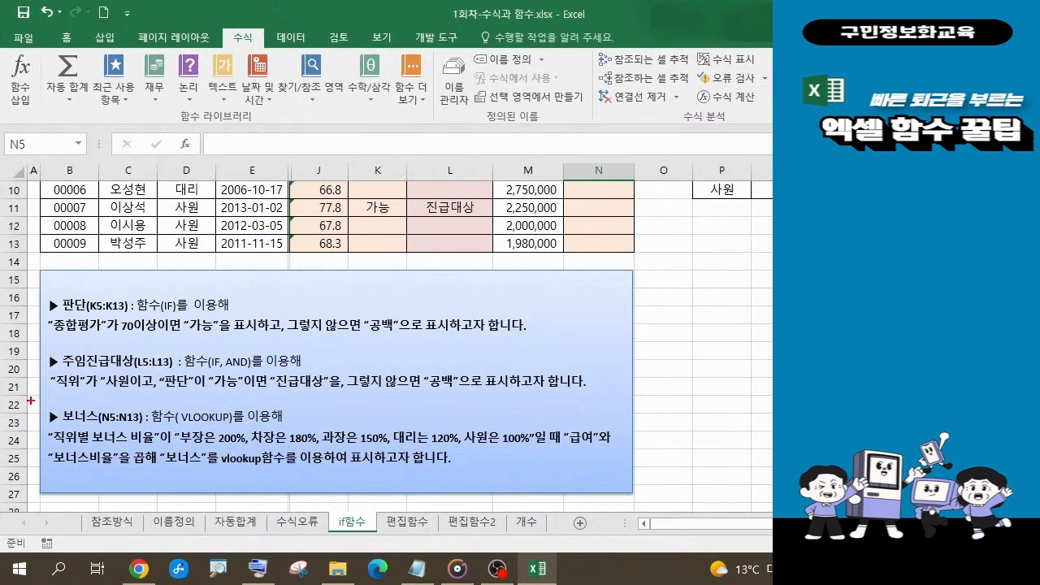
mouse_move(30, 402)
mouse_down()
mouse_move(261, 446)
mouse_move(621, 499)
mouse_move(632, 492)
mouse_up()
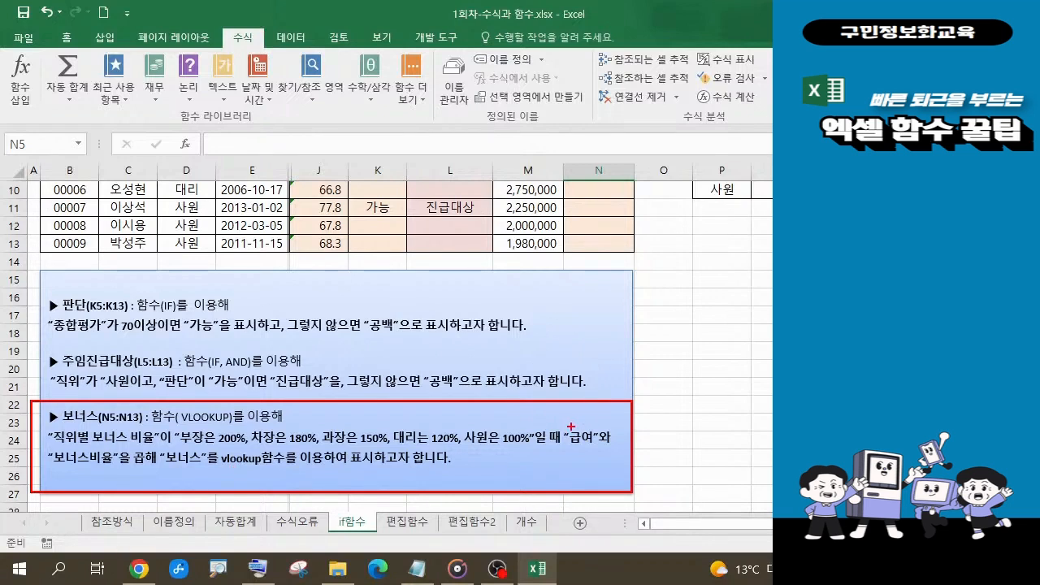
drag(564, 425, 609, 448)
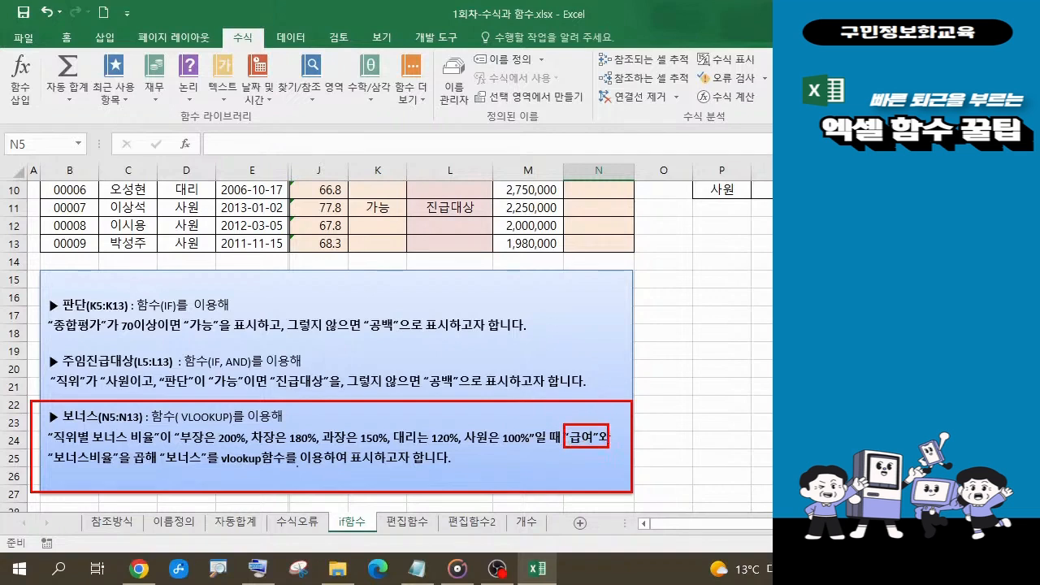
drag(43, 447, 151, 476)
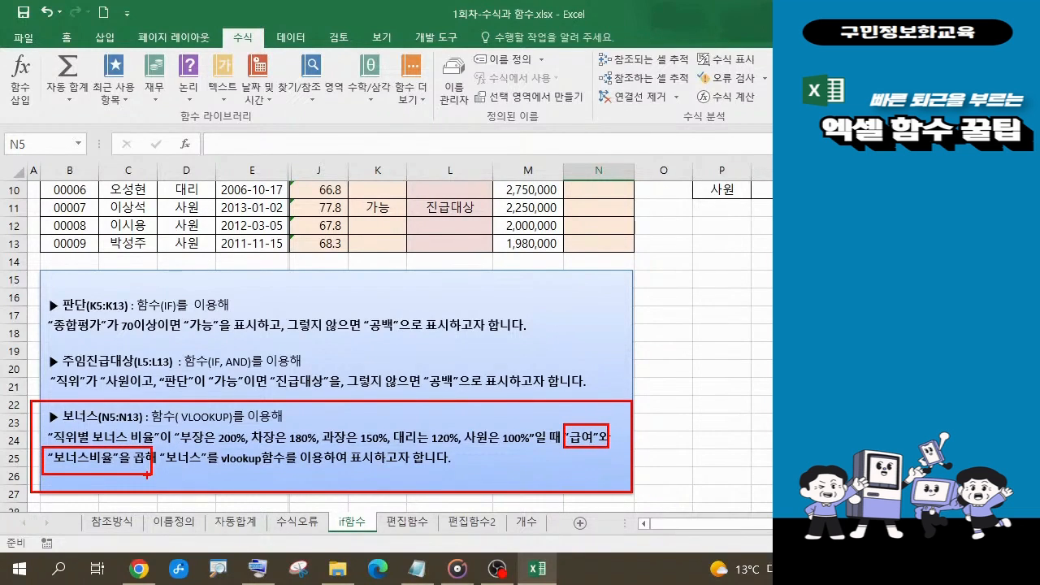
key(Escape)
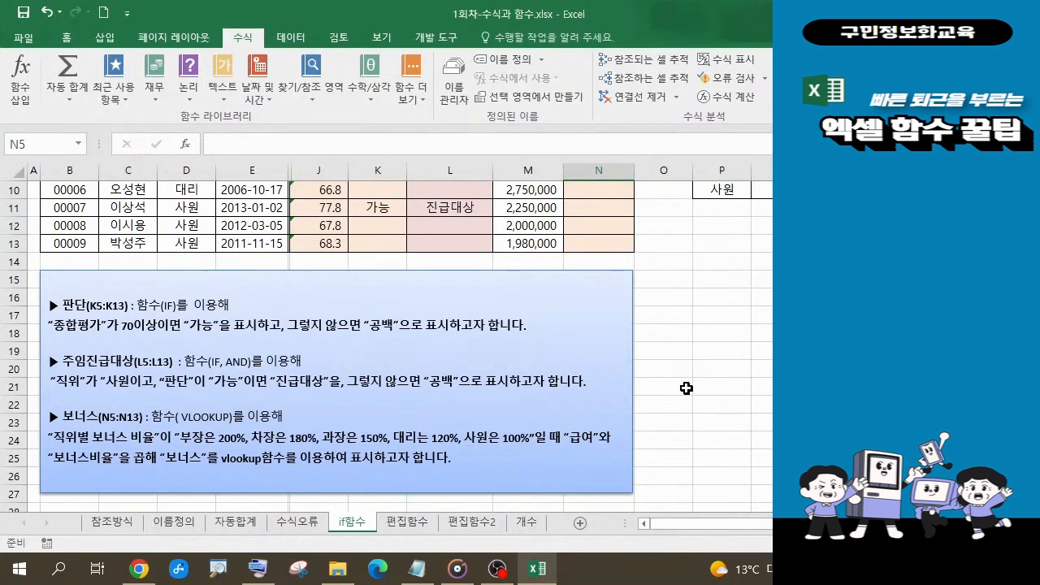
Examine the 직위별 보너스 비율 table, mark it, and sketch the multiplication of 급여 by the ratio over N5.
scroll(687, 389, up, 1)
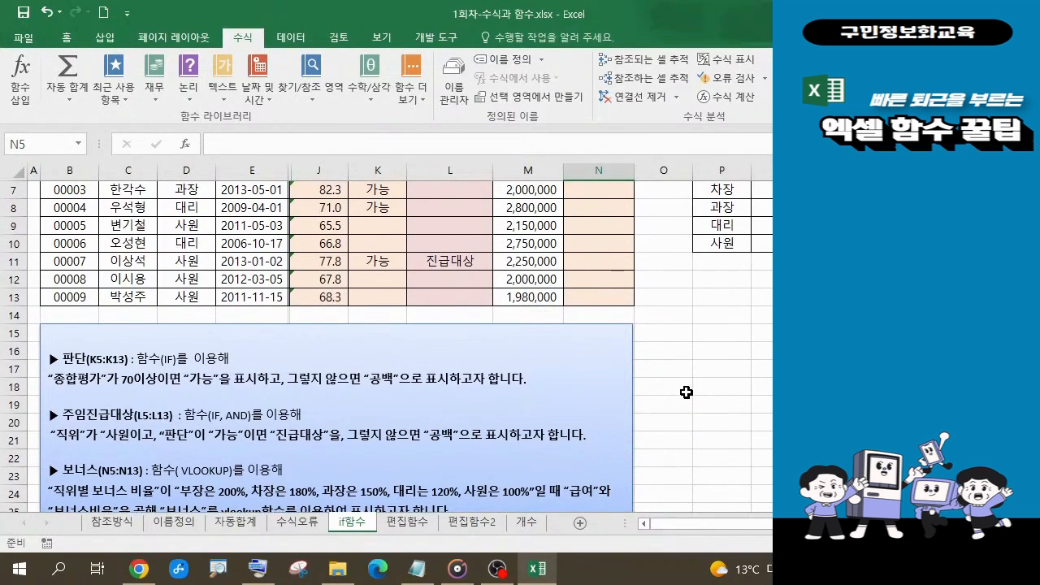
scroll(693, 402, up, 2)
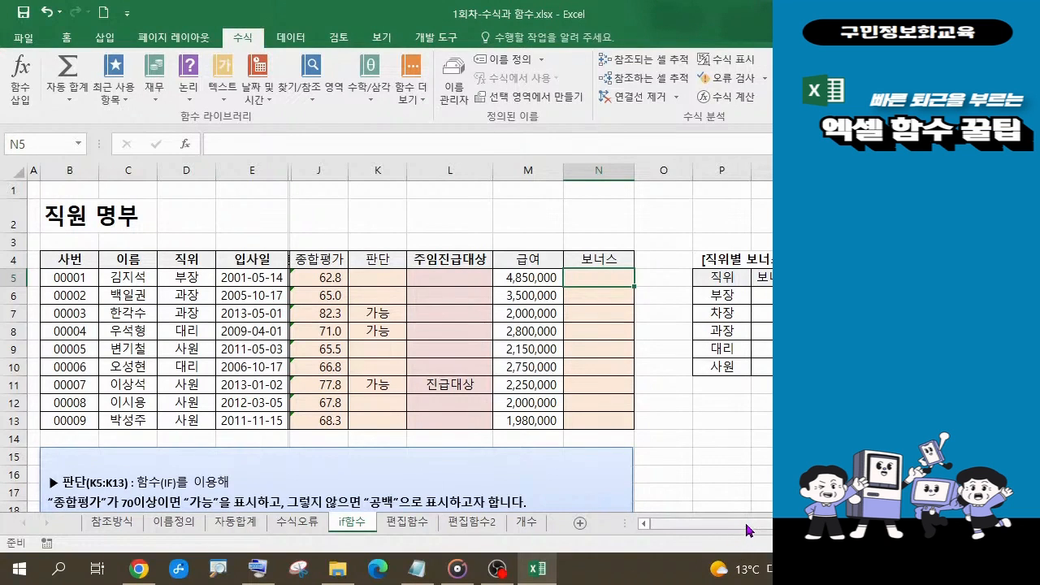
drag(748, 523, 760, 523)
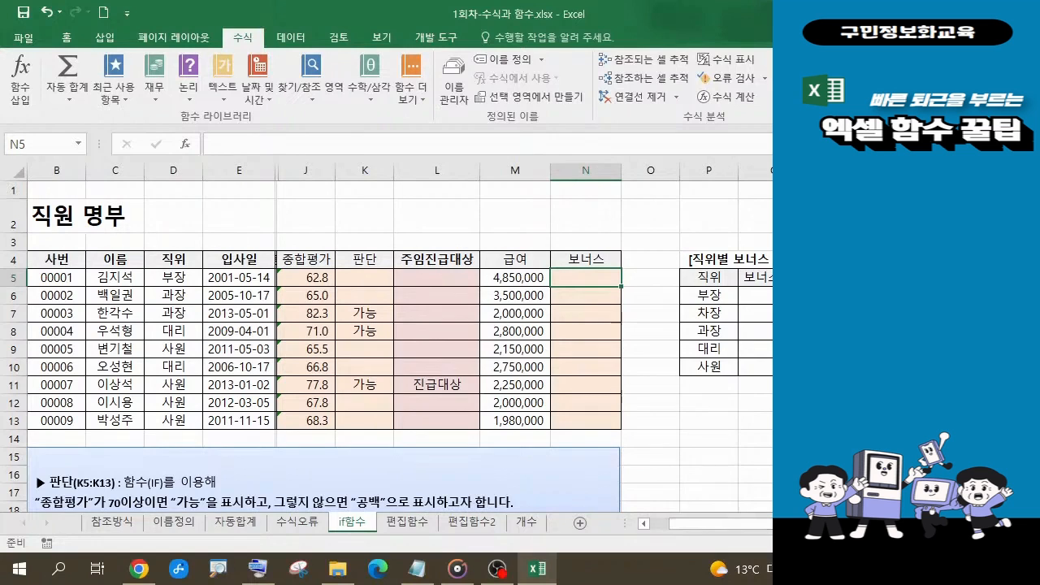
scroll(400, 346, right, 4)
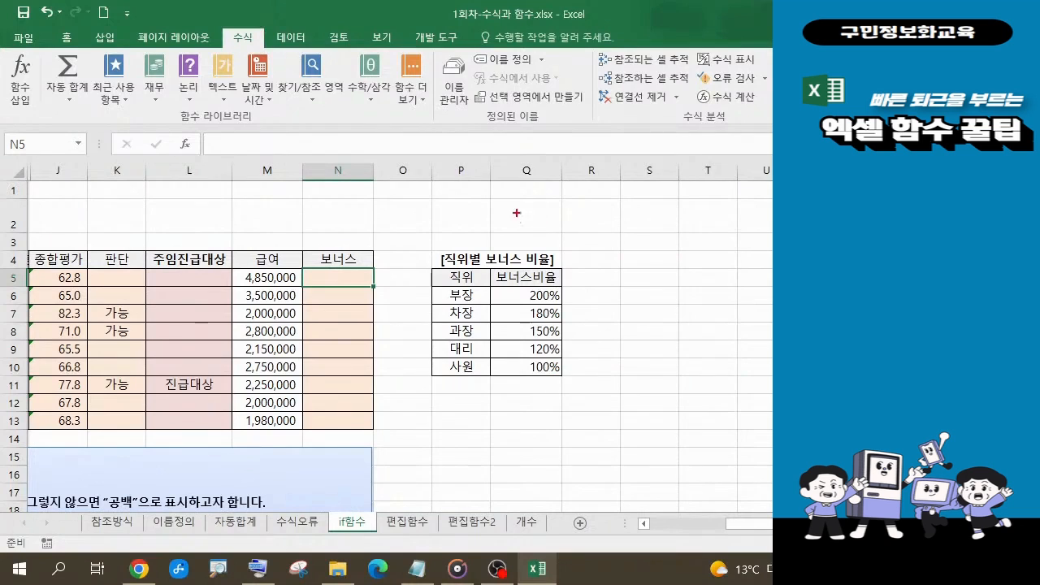
mouse_move(424, 245)
mouse_down()
mouse_move(526, 294)
mouse_move(591, 408)
mouse_up()
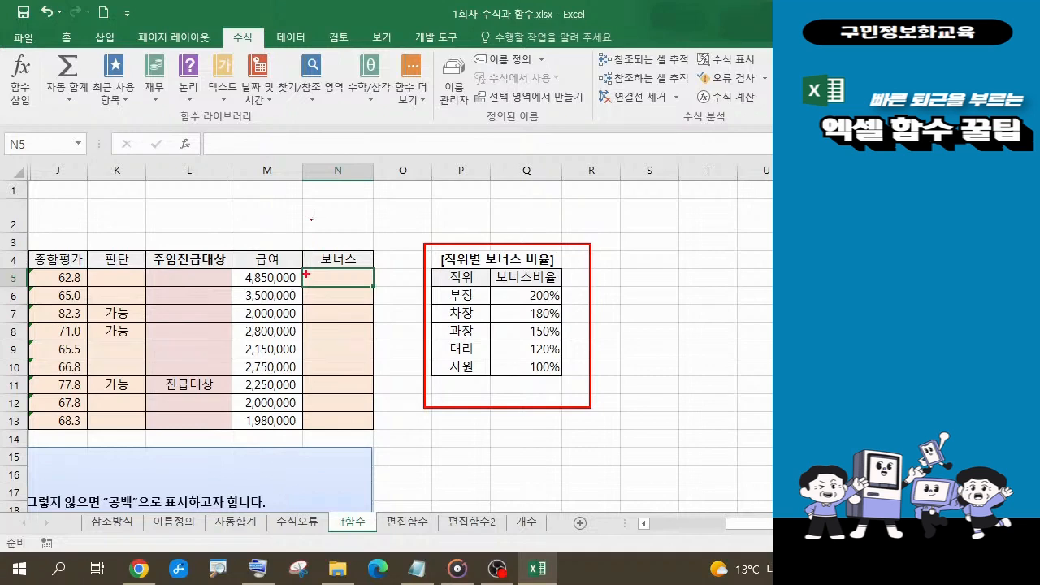
mouse_move(306, 274)
mouse_down()
mouse_move(327, 280)
mouse_move(349, 267)
mouse_move(336, 278)
mouse_move(358, 284)
mouse_up()
drag(270, 280, 284, 276)
mouse_move(366, 271)
mouse_down()
mouse_move(379, 285)
mouse_move(365, 285)
mouse_up()
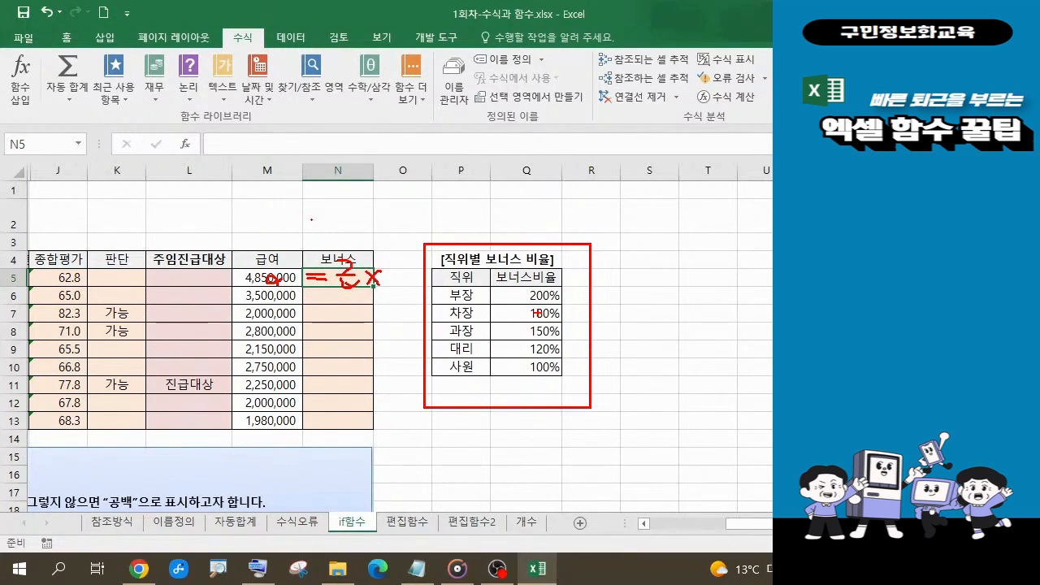
key(Escape)
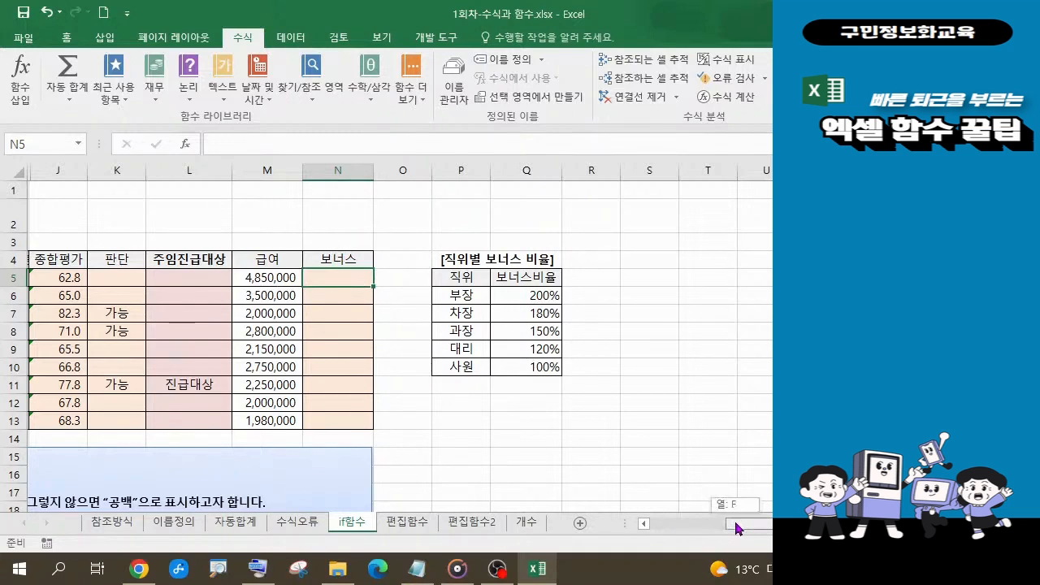
Start a VLOOKUP formula in N5 and open its function arguments dialog.
drag(733, 524, 660, 526)
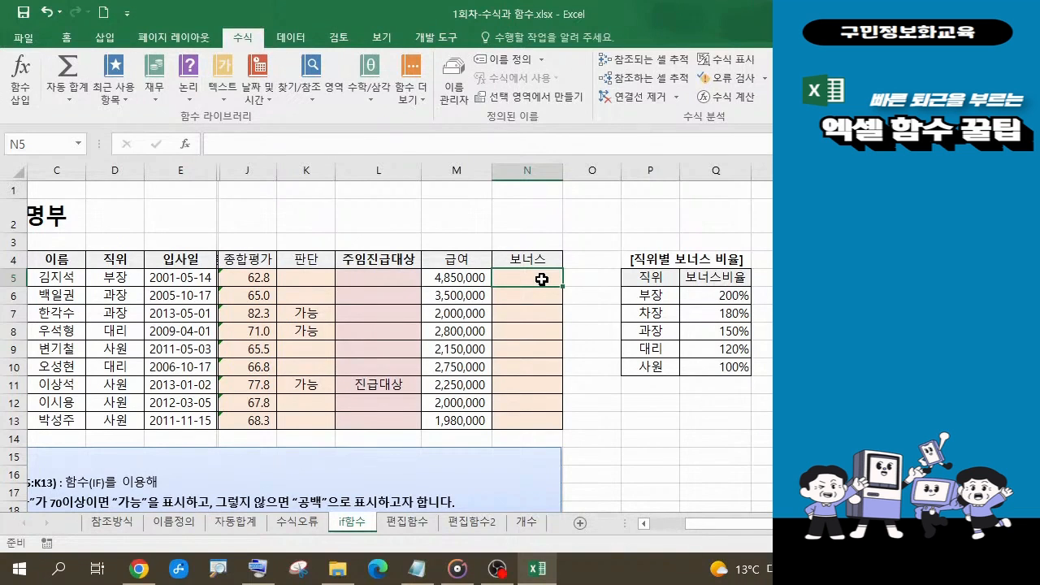
text(=)
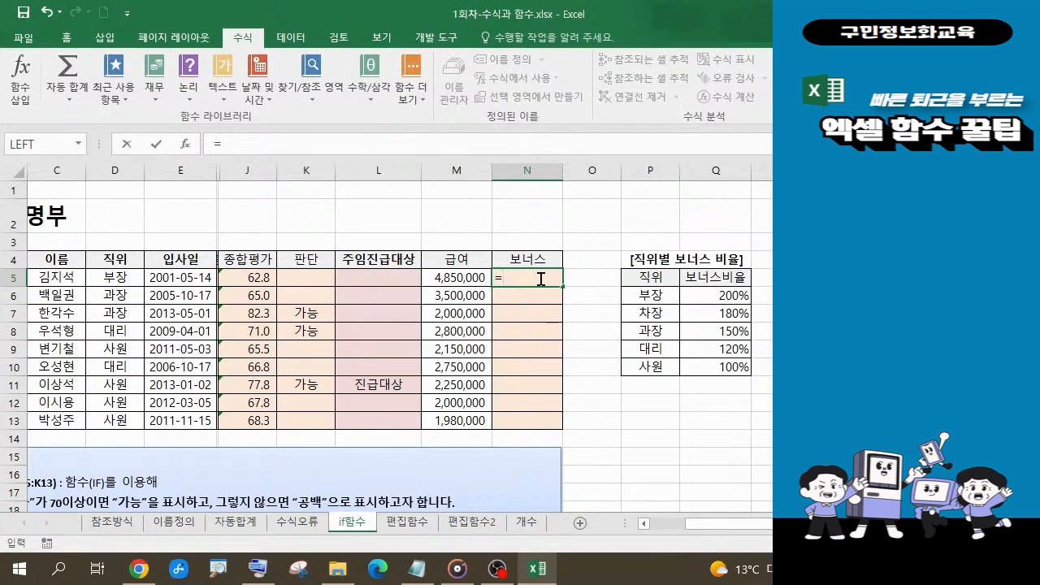
text(ㅍ)
key(BackSpace)
text(v)
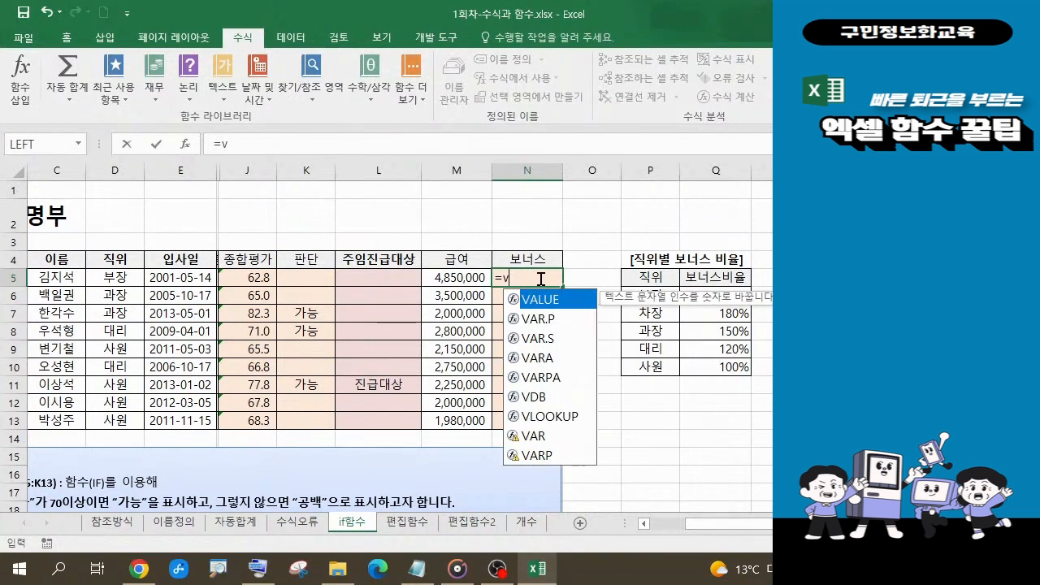
click(550, 416)
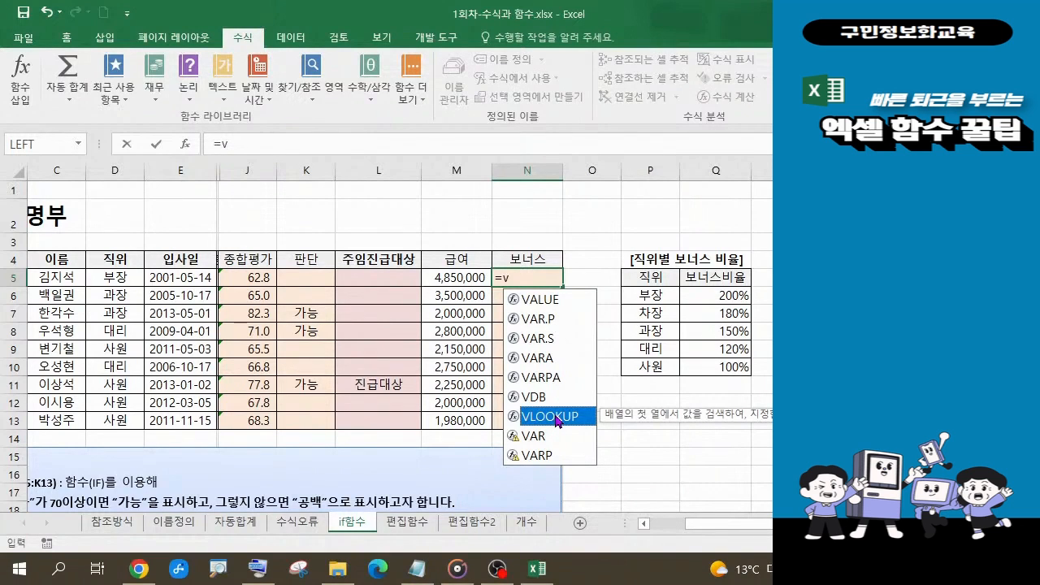
double_click(549, 416)
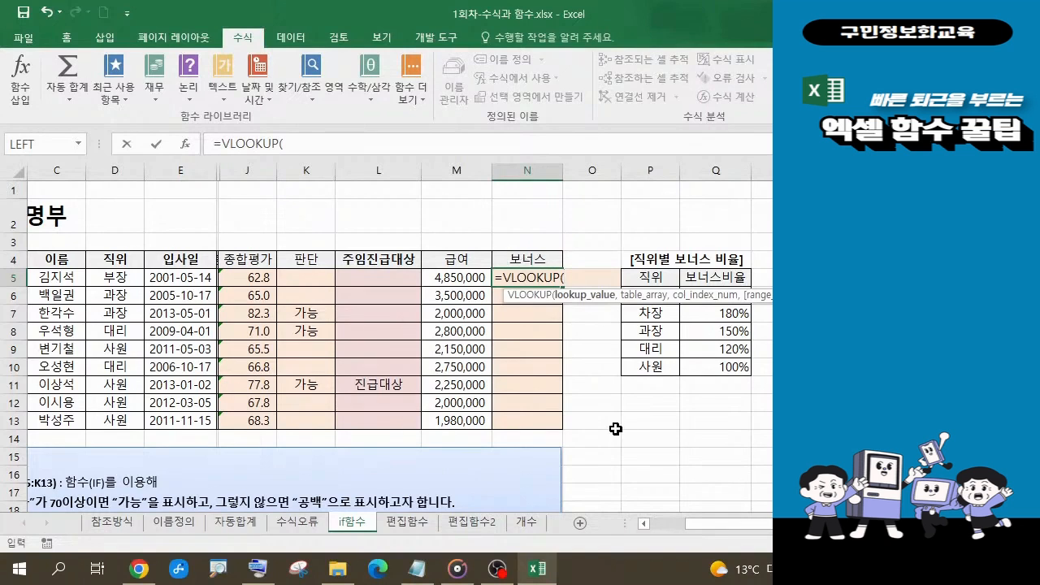
key(ctrl+a)
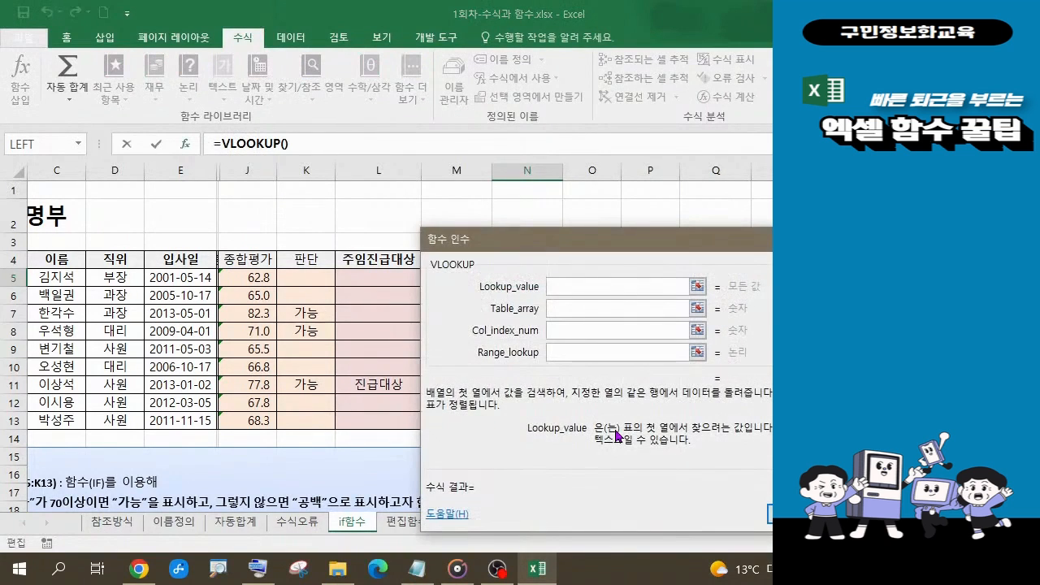
Move the arguments dialog clear of the table data and set Lookup_value to D5.
drag(525, 242, 413, 188)
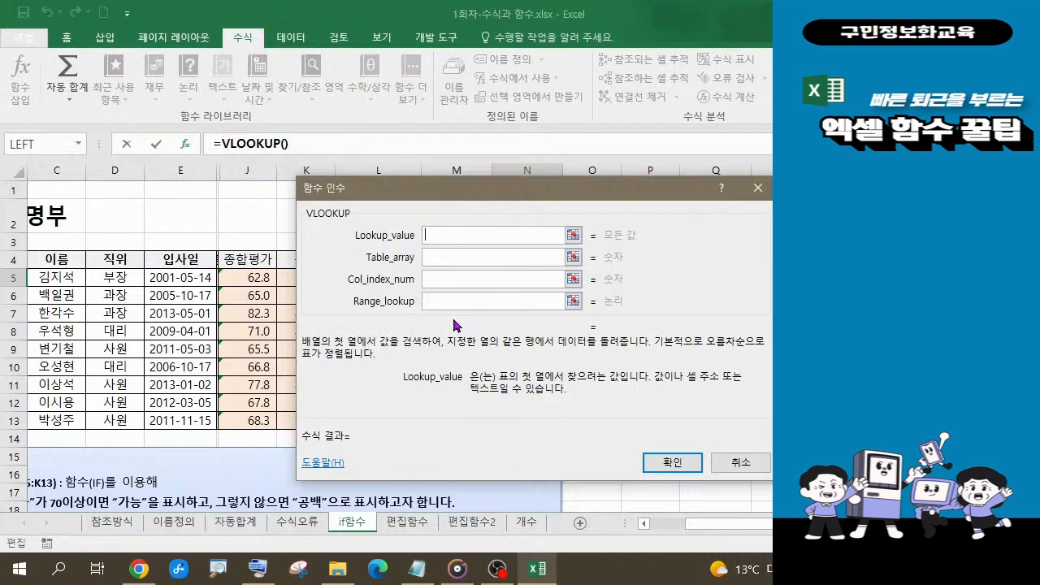
drag(434, 191, 512, 203)
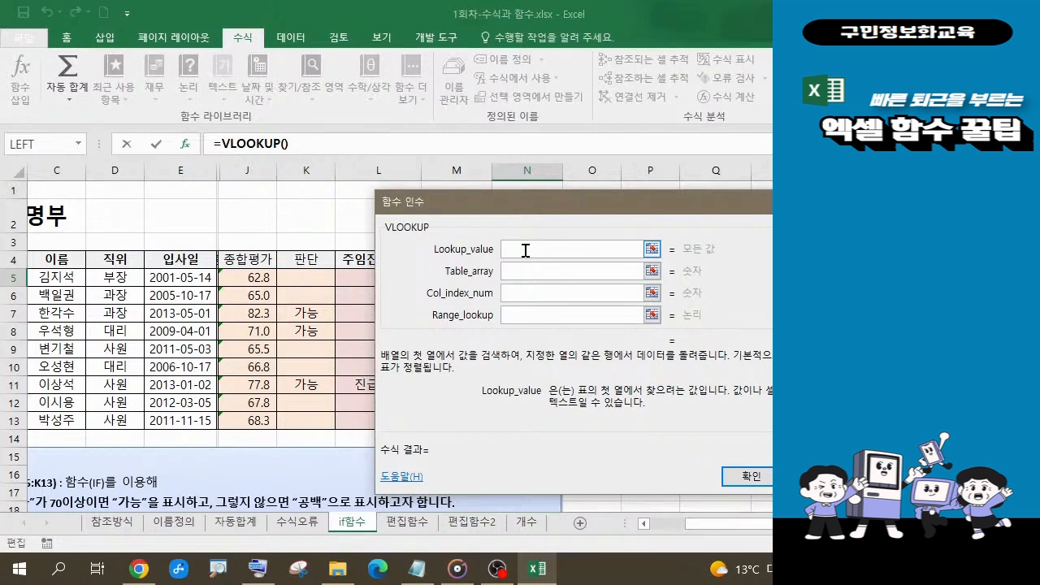
drag(517, 211, 514, 298)
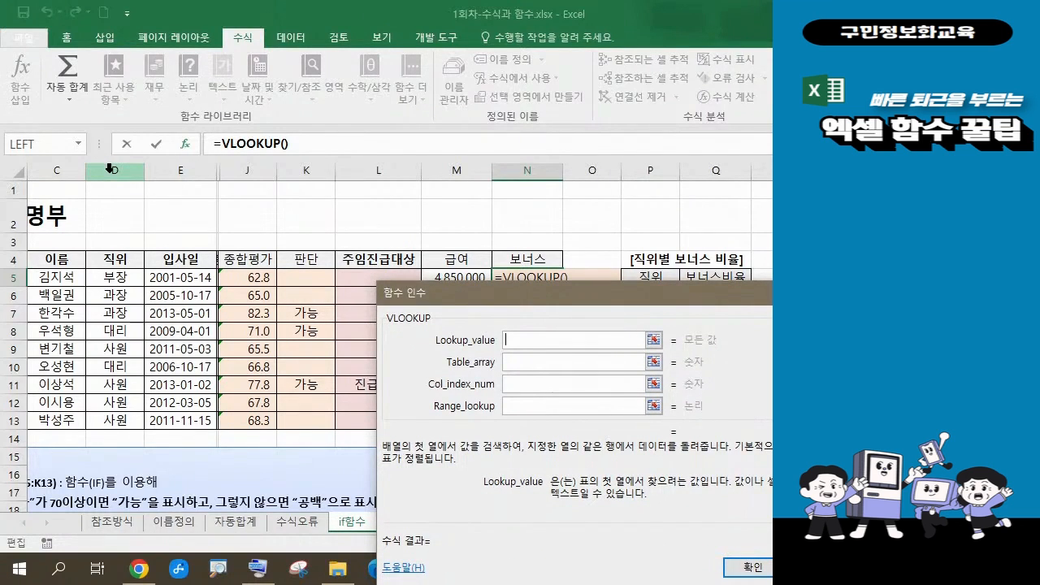
click(112, 276)
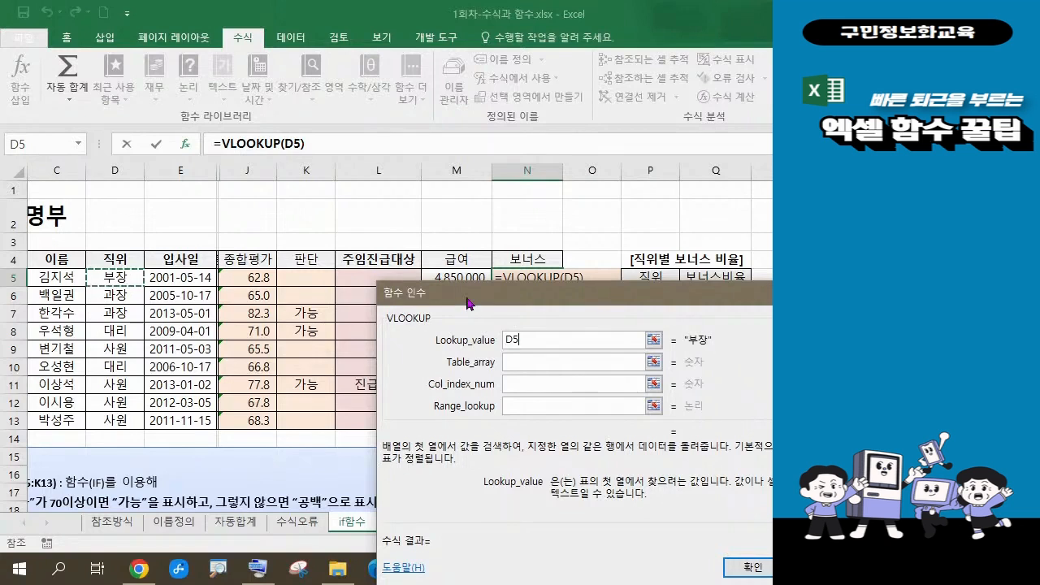
Set the VLOOKUP Table_array to the bonus rate table as the absolute range $P$5:$Q$10.
drag(470, 295, 297, 250)
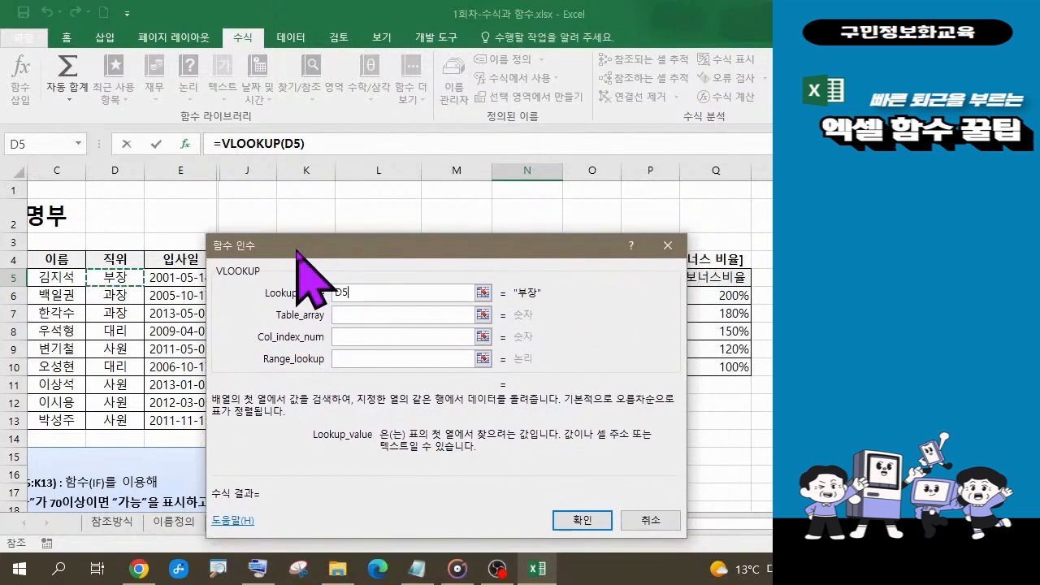
click(354, 317)
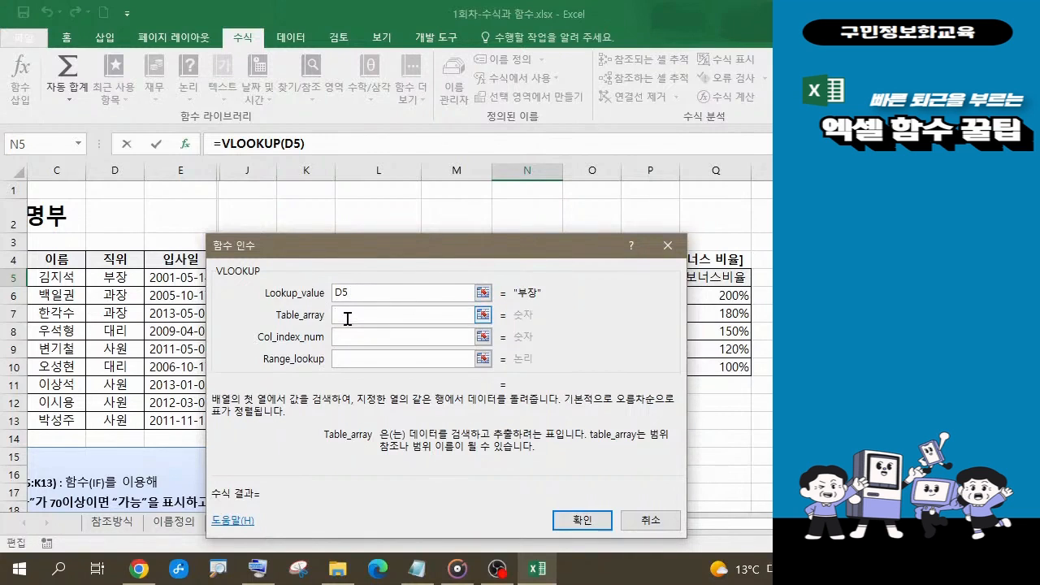
drag(404, 251, 283, 247)
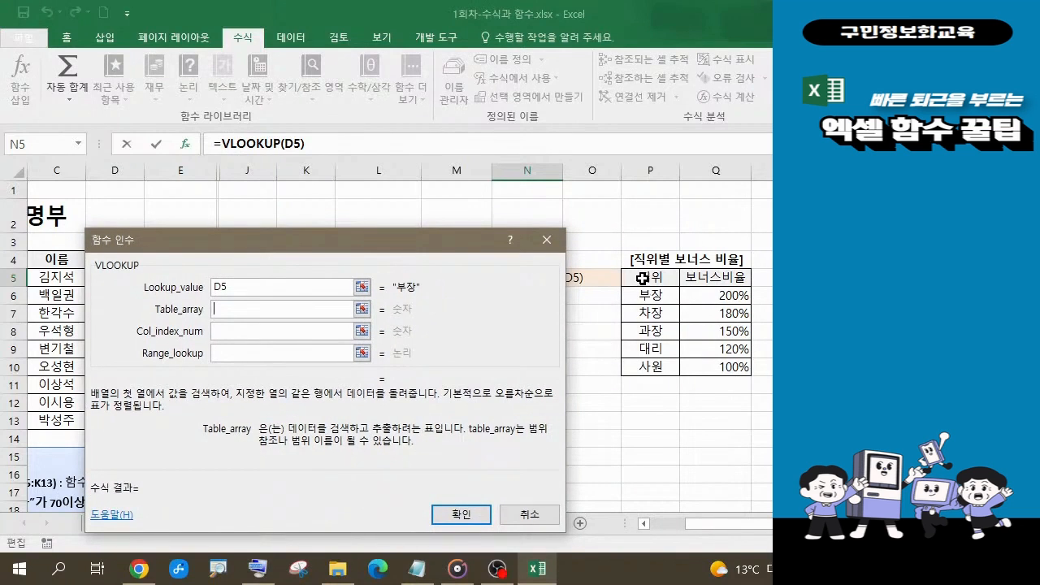
drag(642, 279, 720, 367)
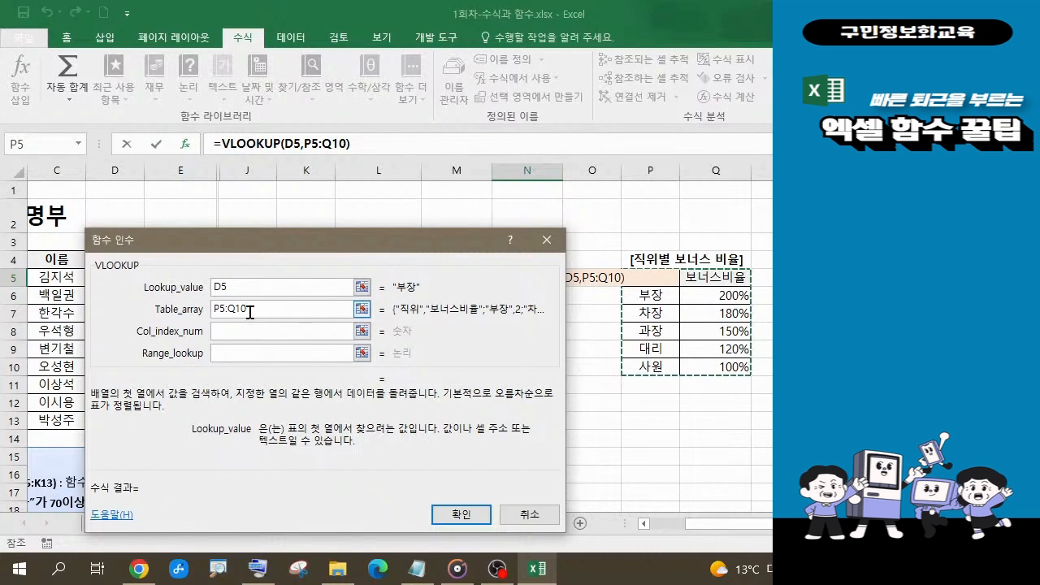
key(F4)
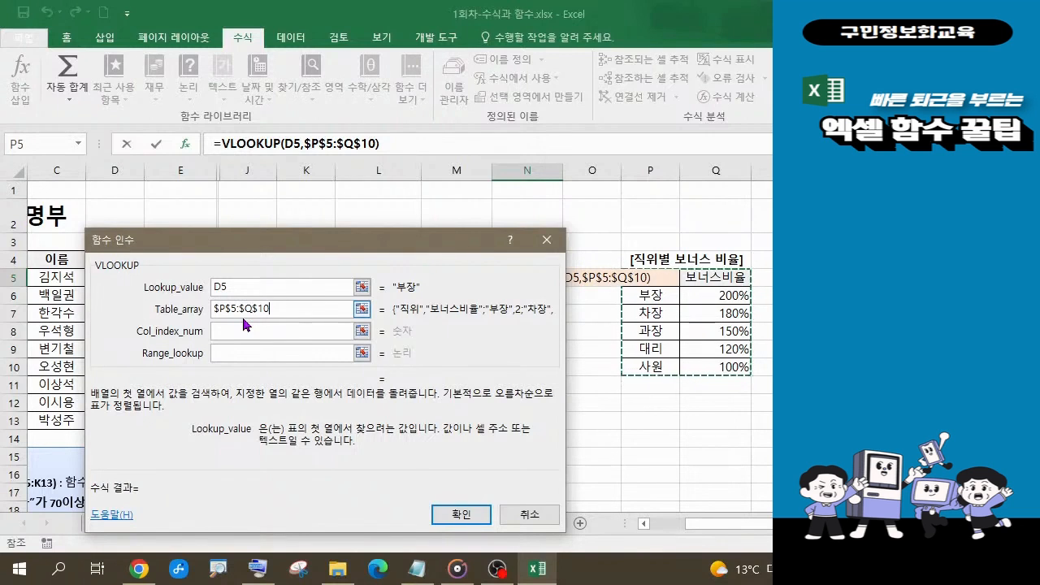
Set the VLOOKUP Col_index_num to 2 and Range_lookup to false, and enter the function in N5.
click(250, 288)
click(259, 309)
click(238, 332)
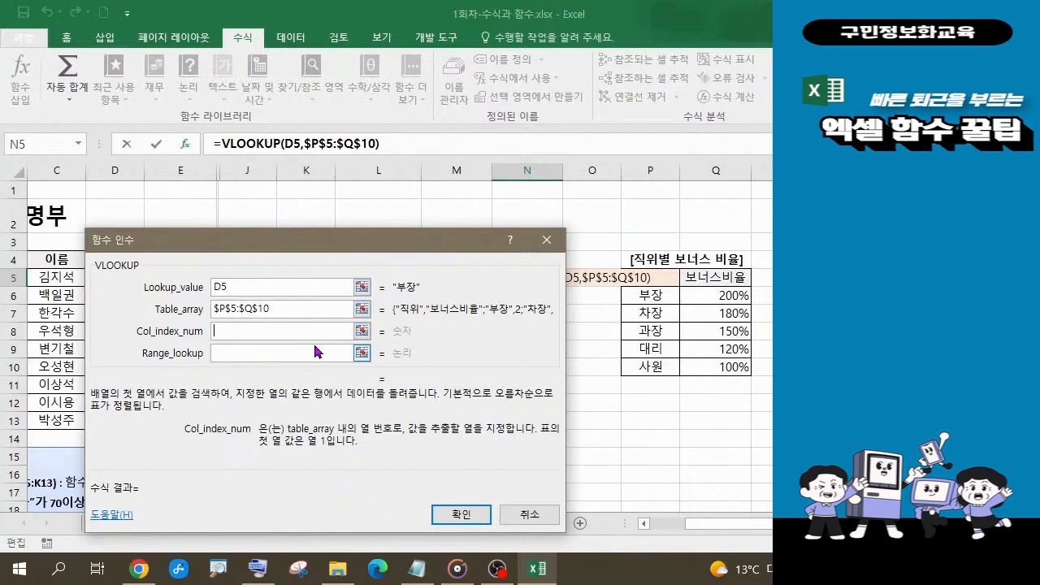
key(Tab)
text(2)
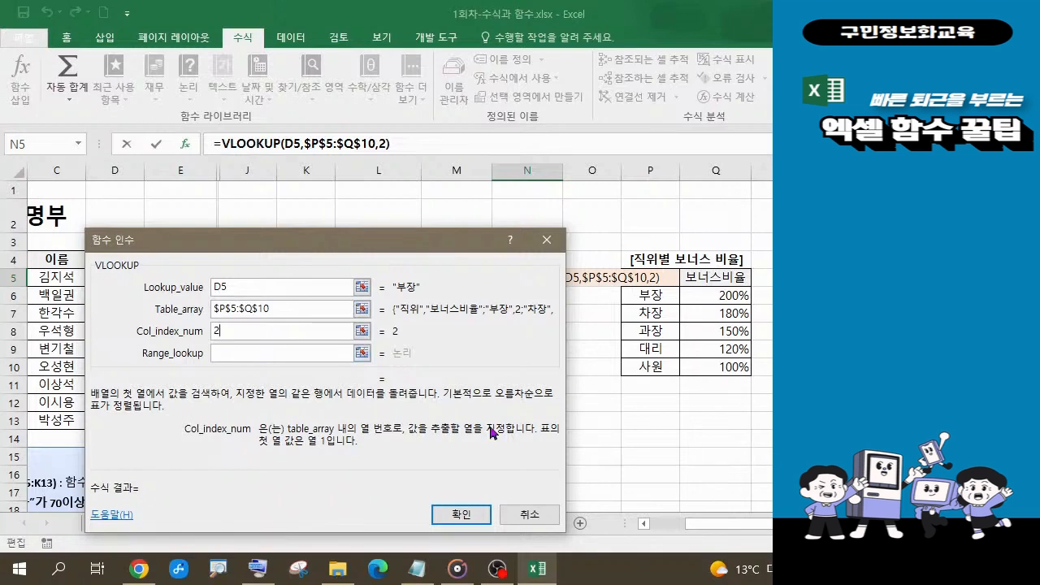
click(273, 354)
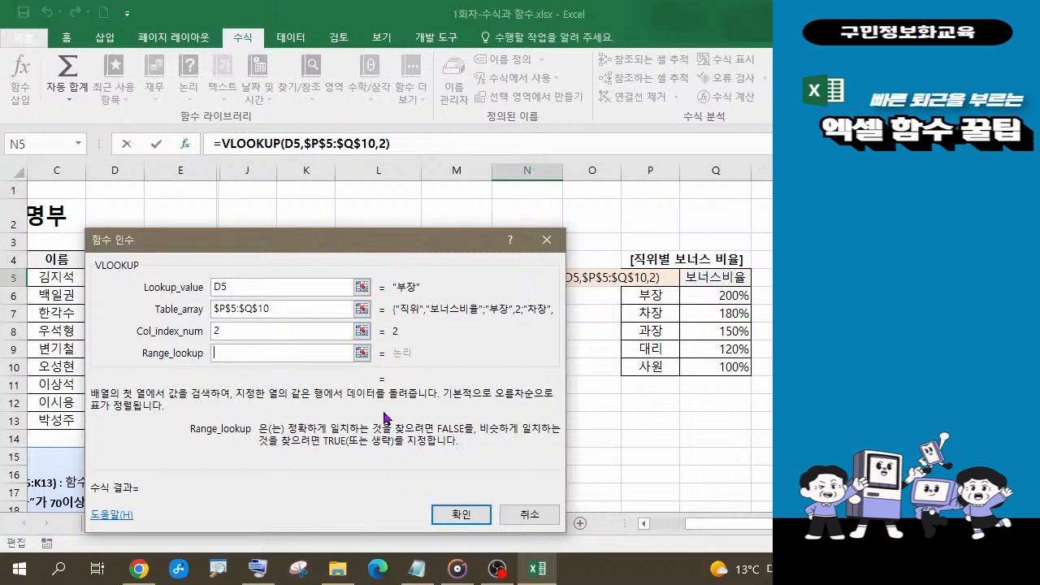
text(false)
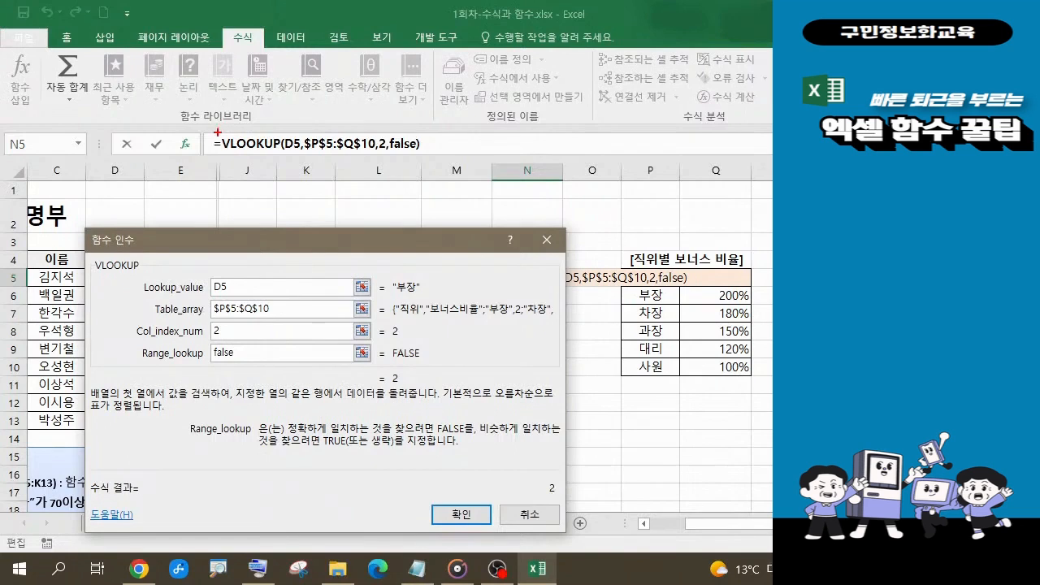
mouse_move(221, 136)
mouse_down()
mouse_move(365, 165)
mouse_move(432, 159)
mouse_up()
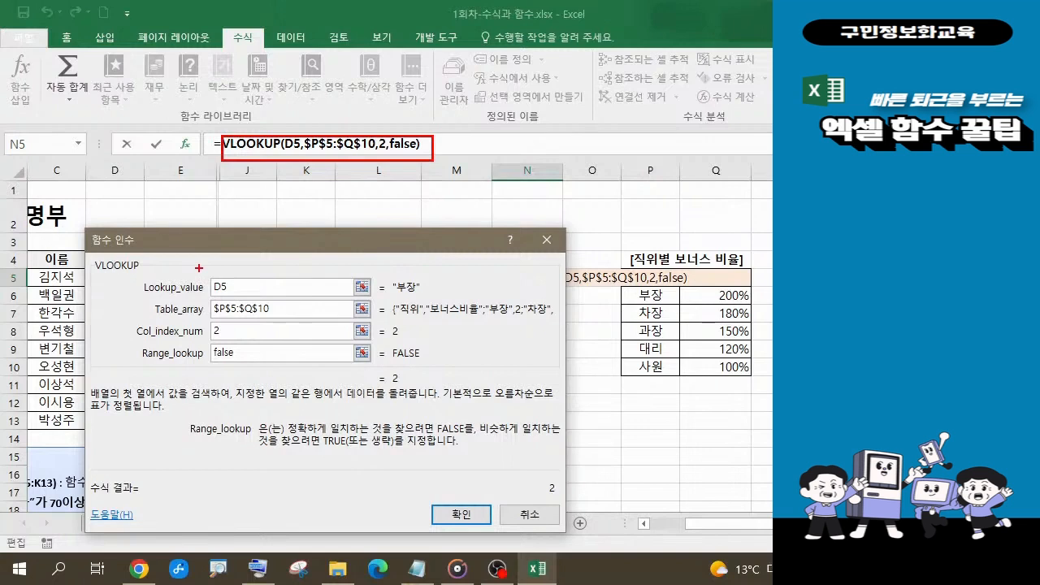
mouse_move(198, 268)
mouse_down()
mouse_move(278, 305)
mouse_move(316, 365)
mouse_up()
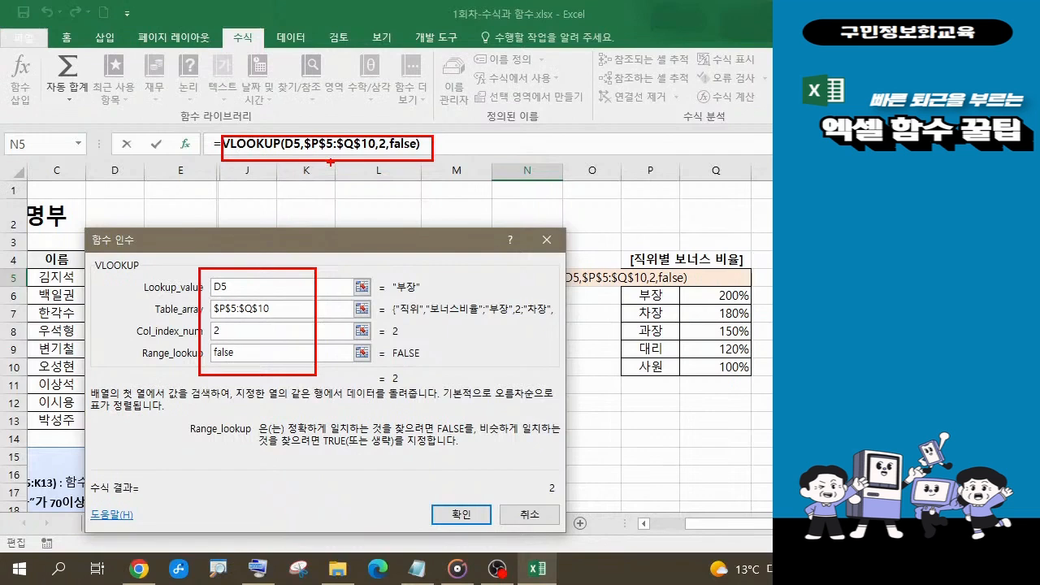
click(459, 516)
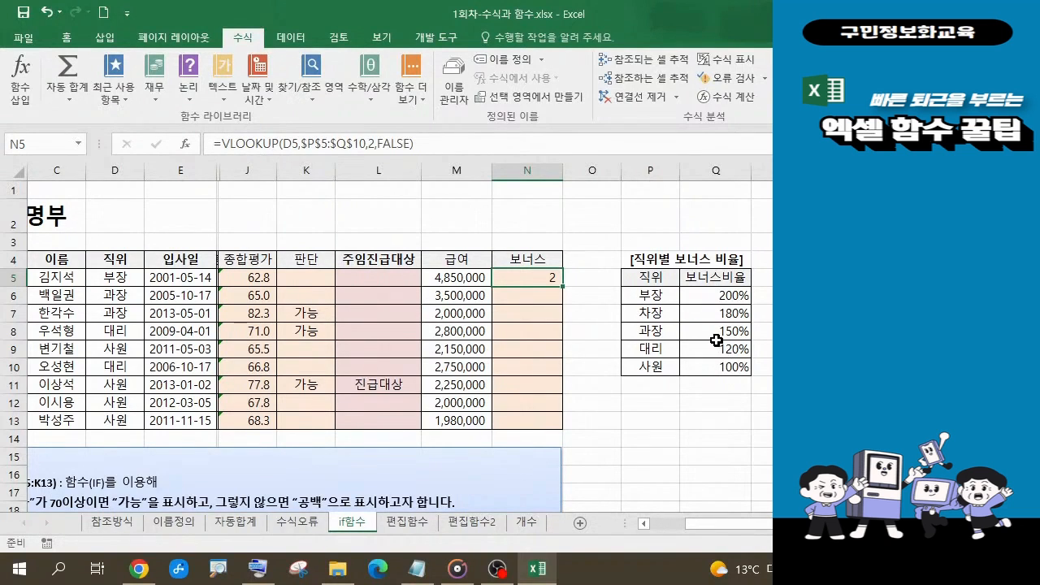
Multiply the lookup in N5 by the salary in M5 and fill the formula down to N13.
click(221, 144)
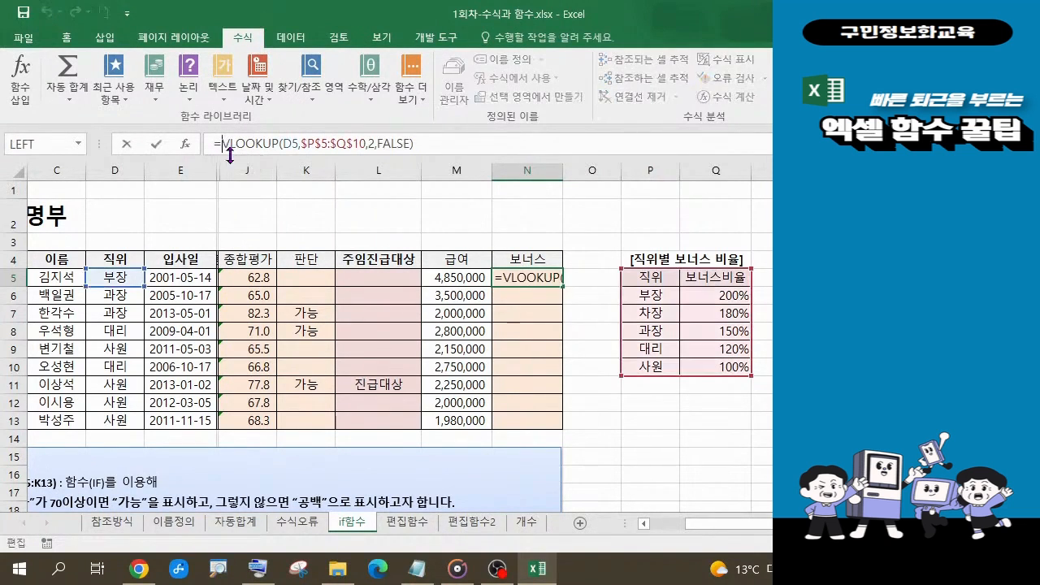
click(463, 279)
text(*)
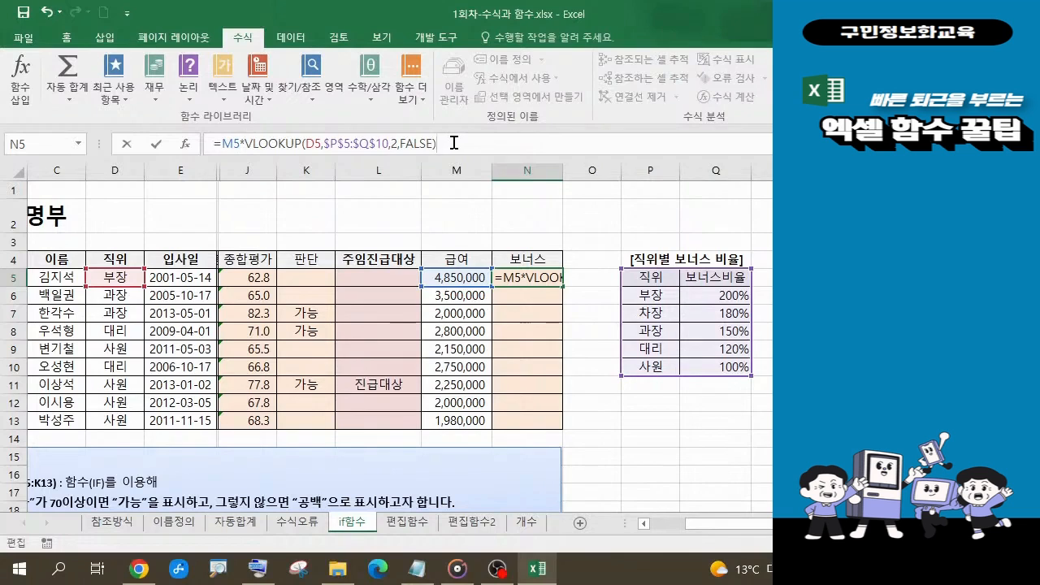
key(Return)
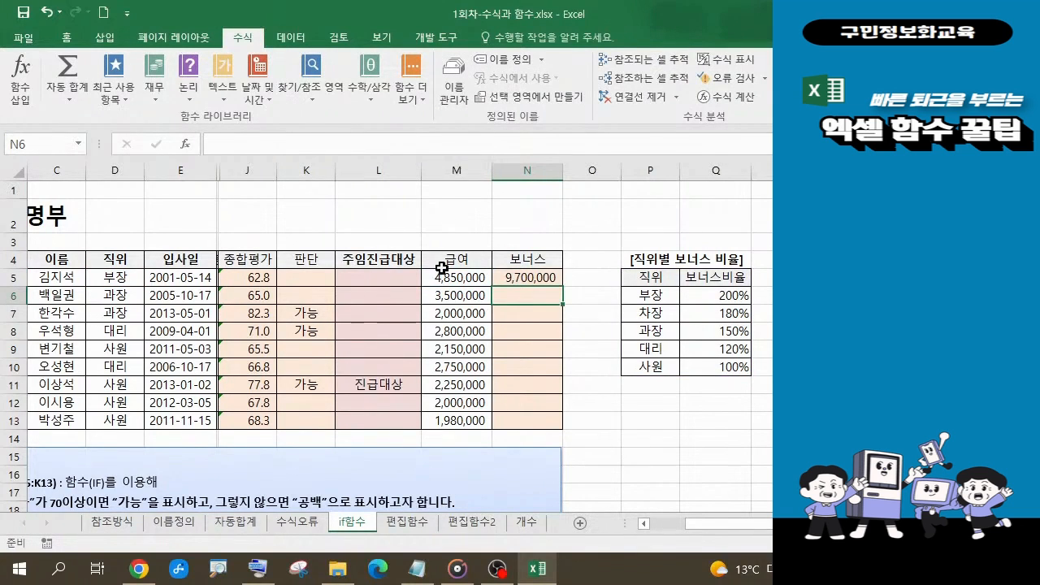
click(550, 280)
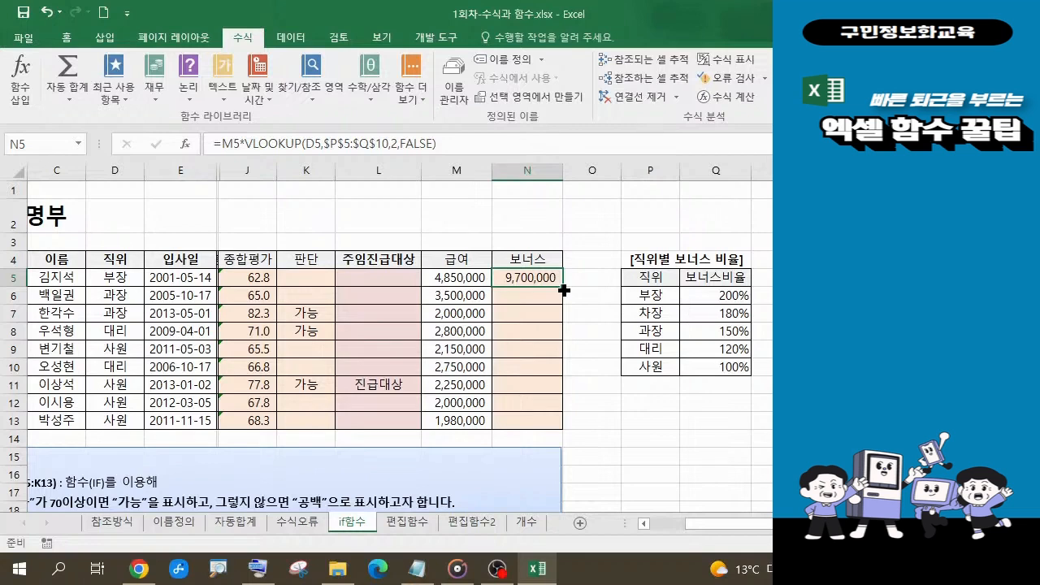
drag(562, 287, 558, 426)
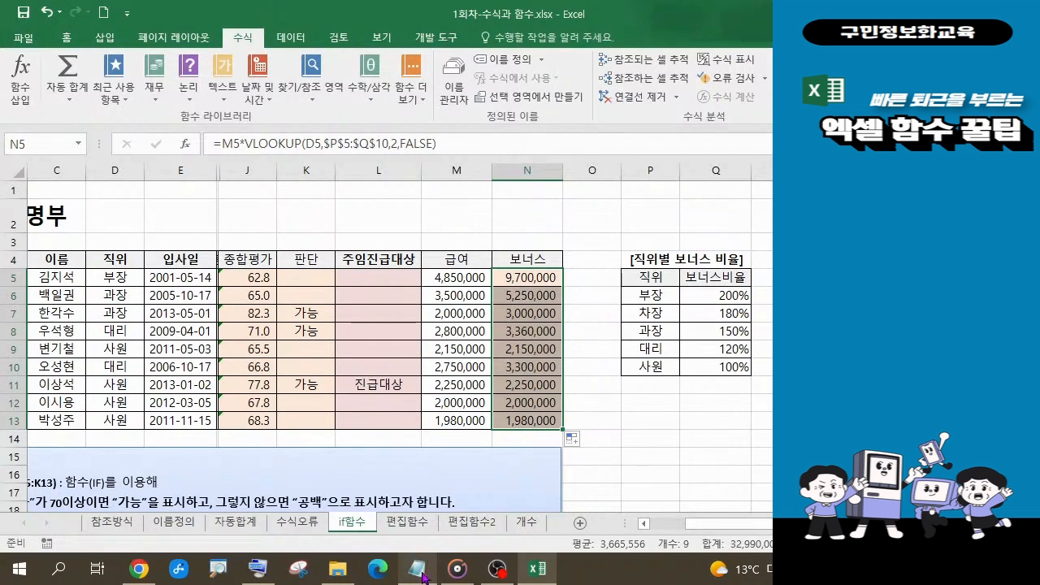
Review the full bonus formula in N5 and the VLOOKUP task notes below the employee table.
click(537, 277)
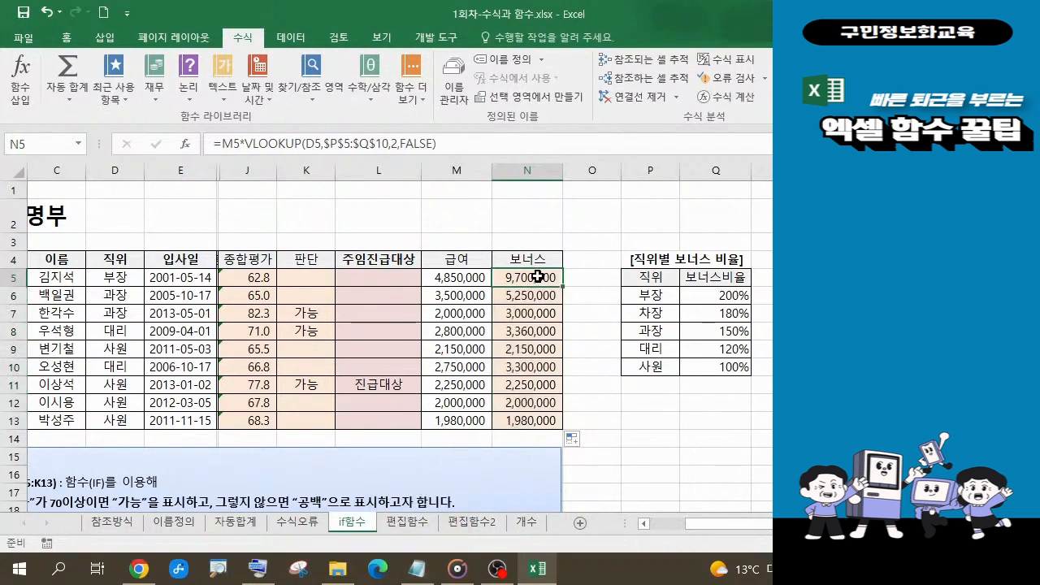
click(445, 142)
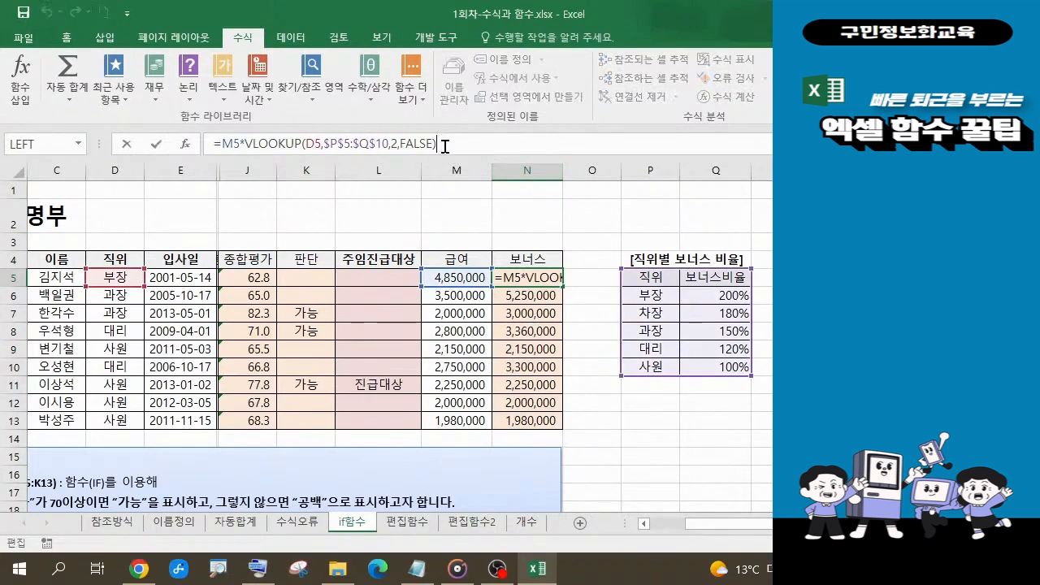
drag(445, 141, 207, 140)
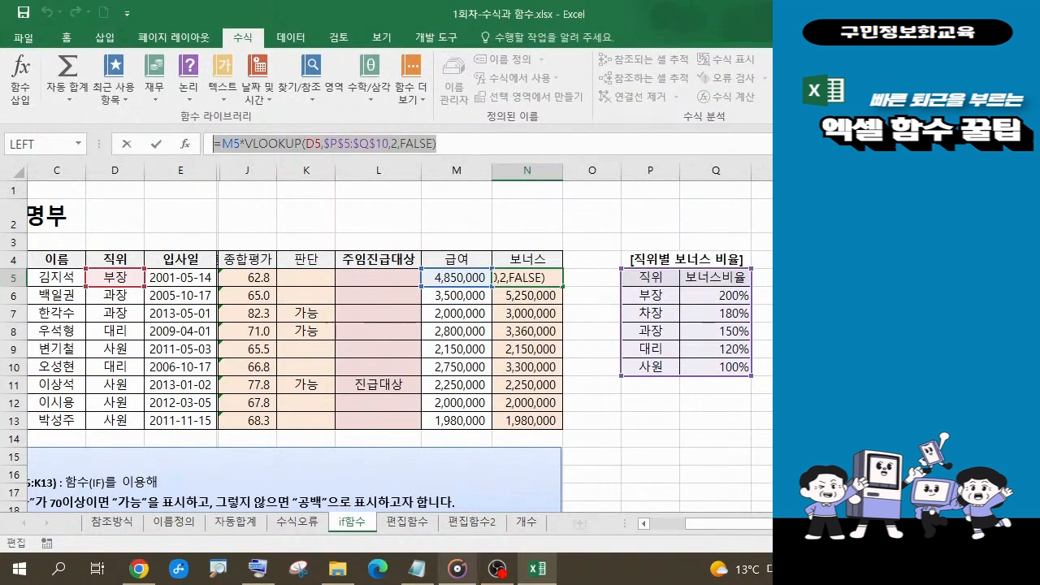
click(424, 572)
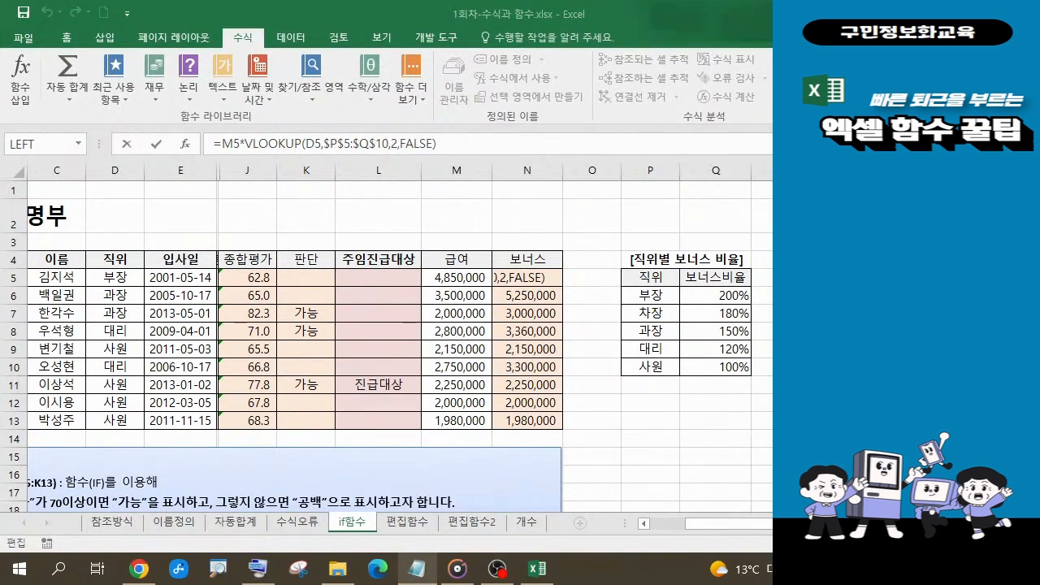
click(456, 143)
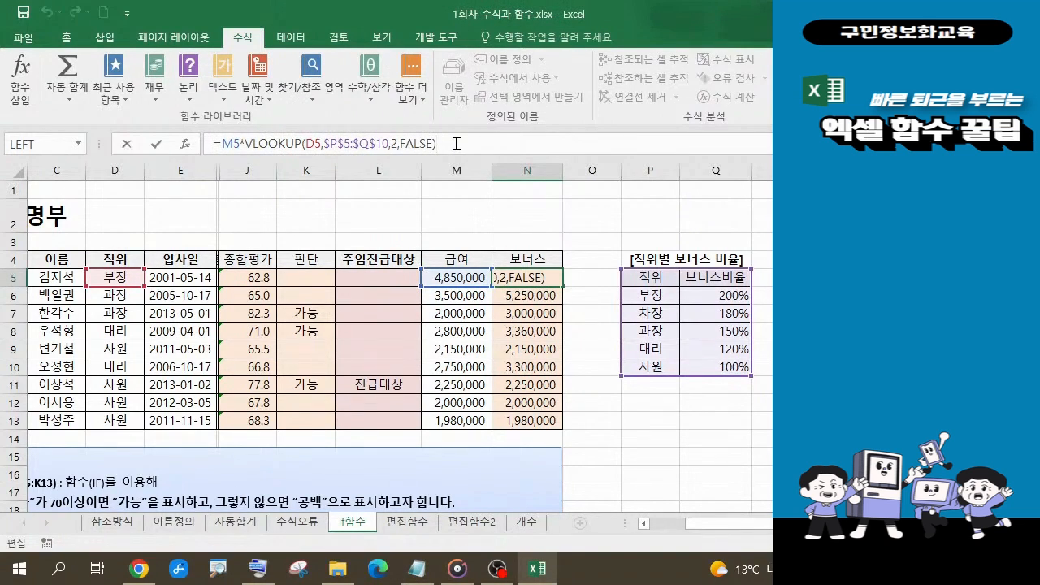
key(Return)
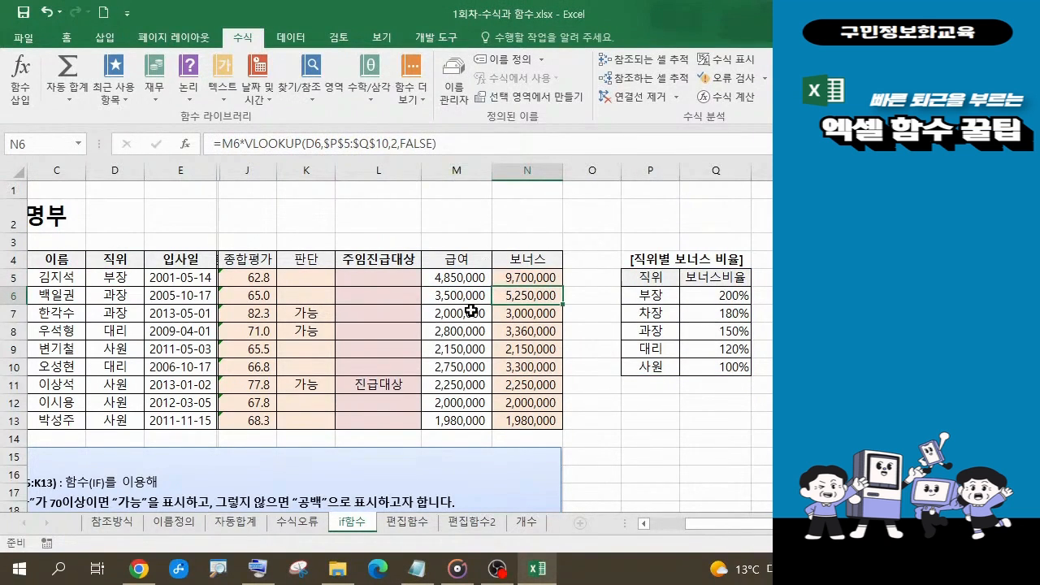
scroll(488, 355, down, 1)
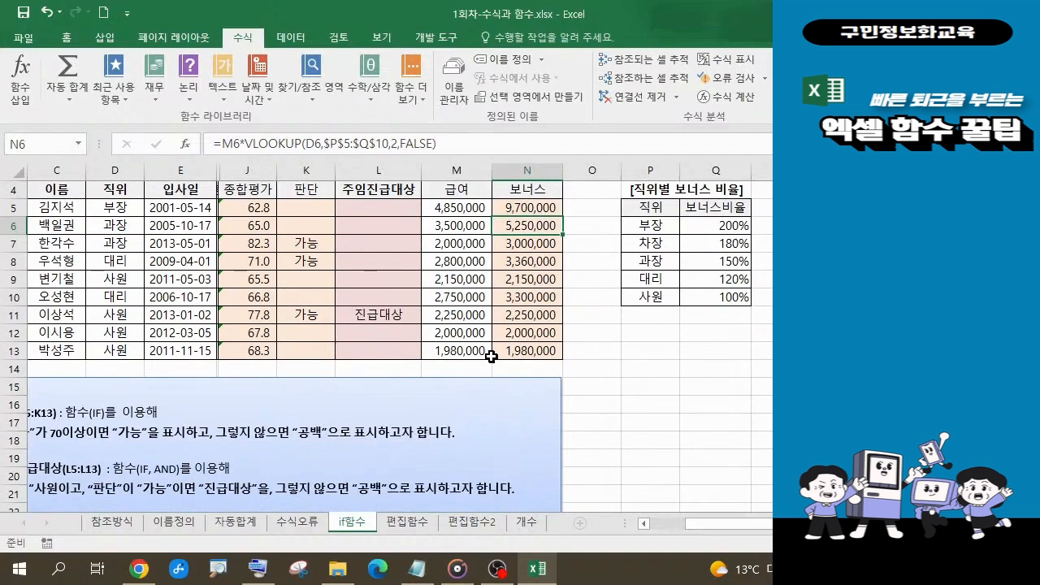
scroll(491, 356, down, 2)
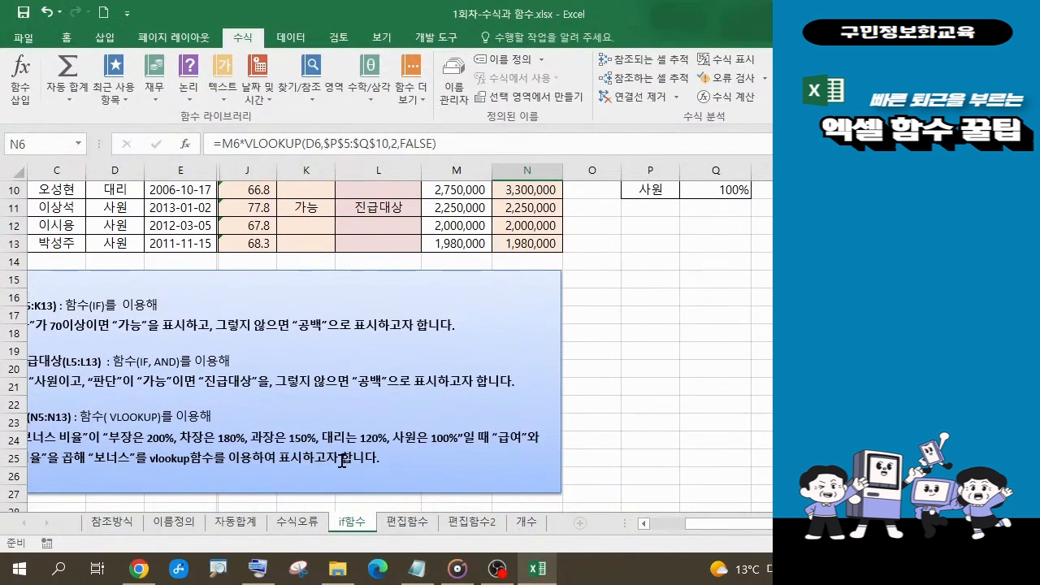
scroll(509, 443, up, 1)
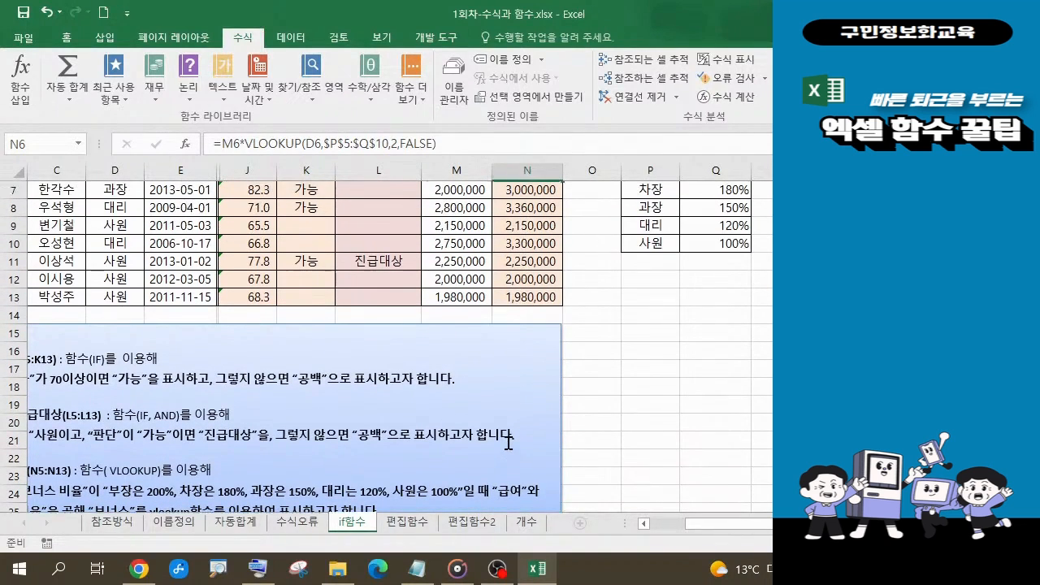
scroll(507, 443, up, 2)
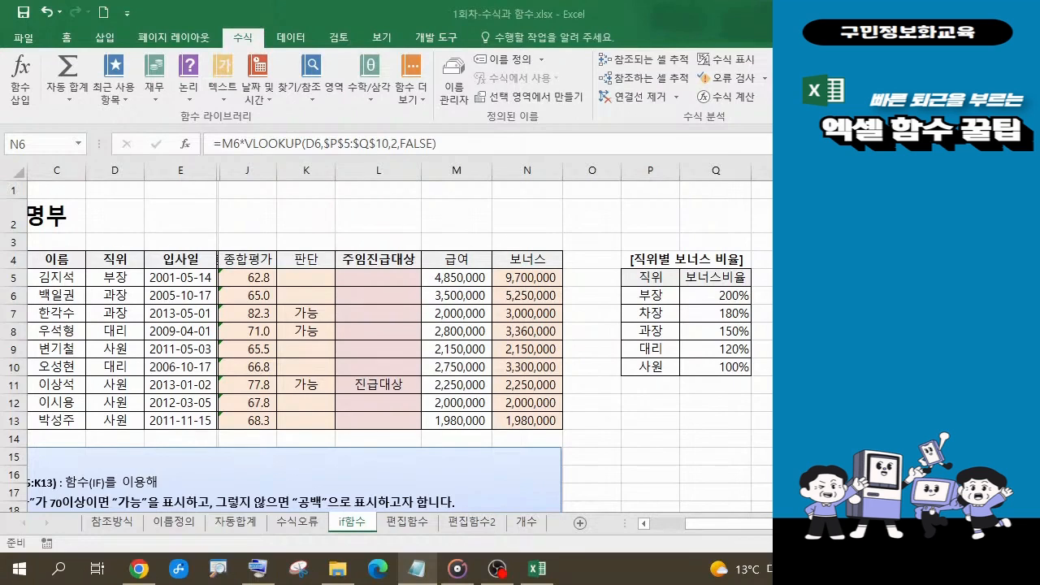
Switch to the 편집함수 sheet and bring its table's header row into view.
click(417, 524)
click(408, 523)
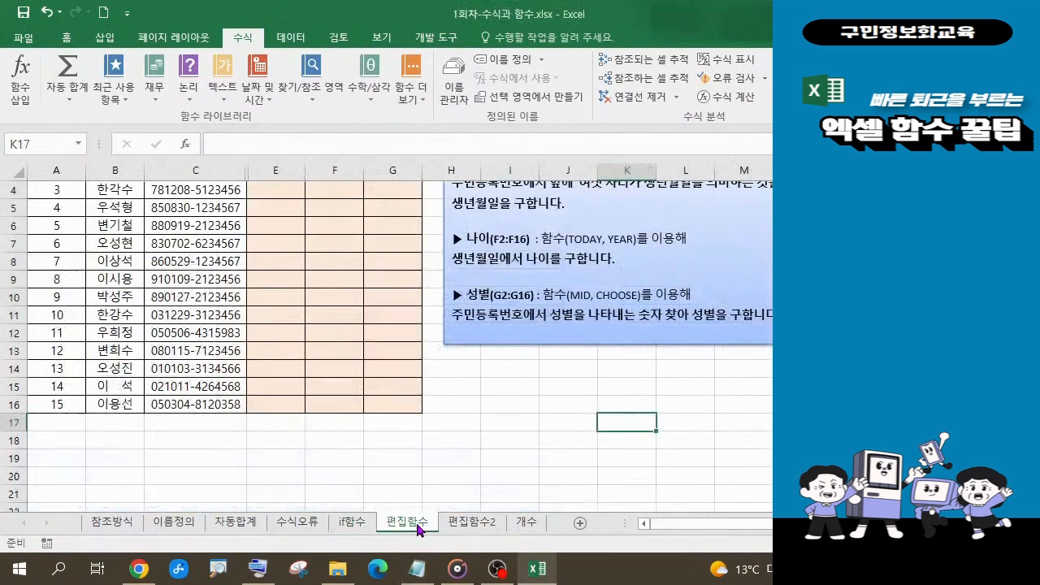
scroll(467, 471, up, 1)
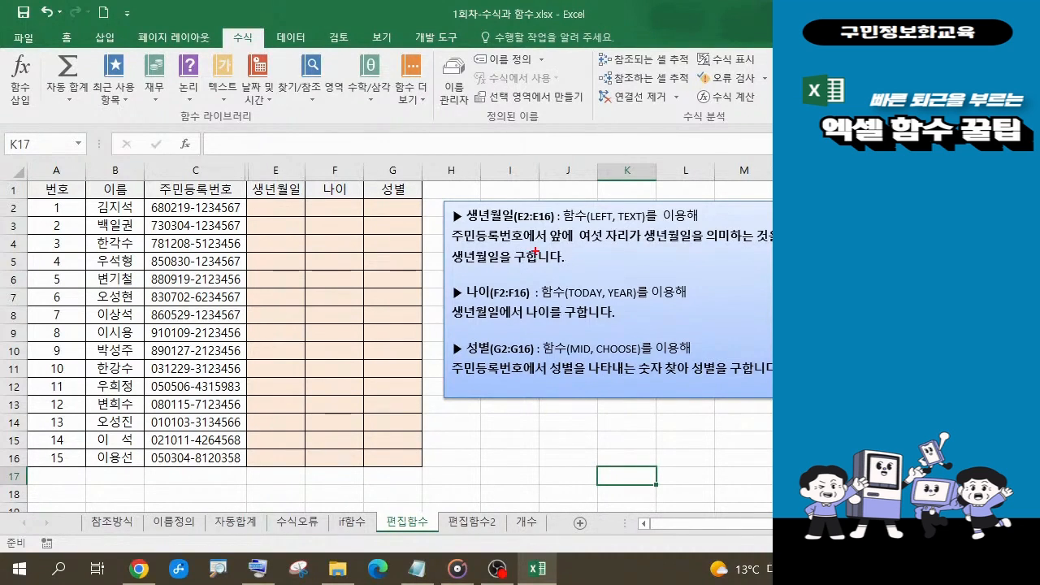
Examine the LEFT and TEXT instructions for 생년월일 (E2:E16) and the first 주민등록번호 entry in C2.
drag(434, 197, 777, 276)
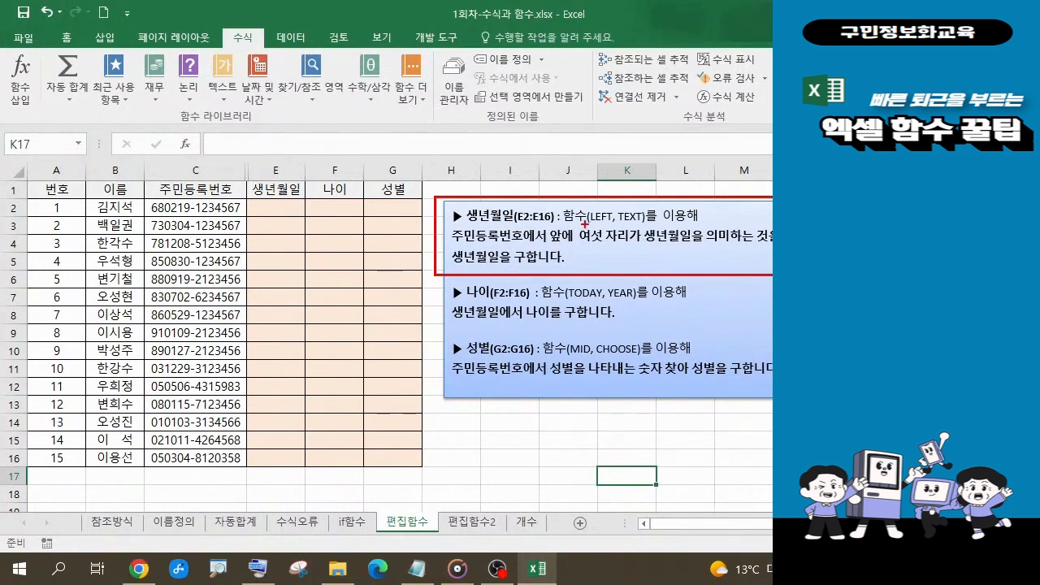
drag(601, 217, 564, 178)
drag(626, 209, 646, 177)
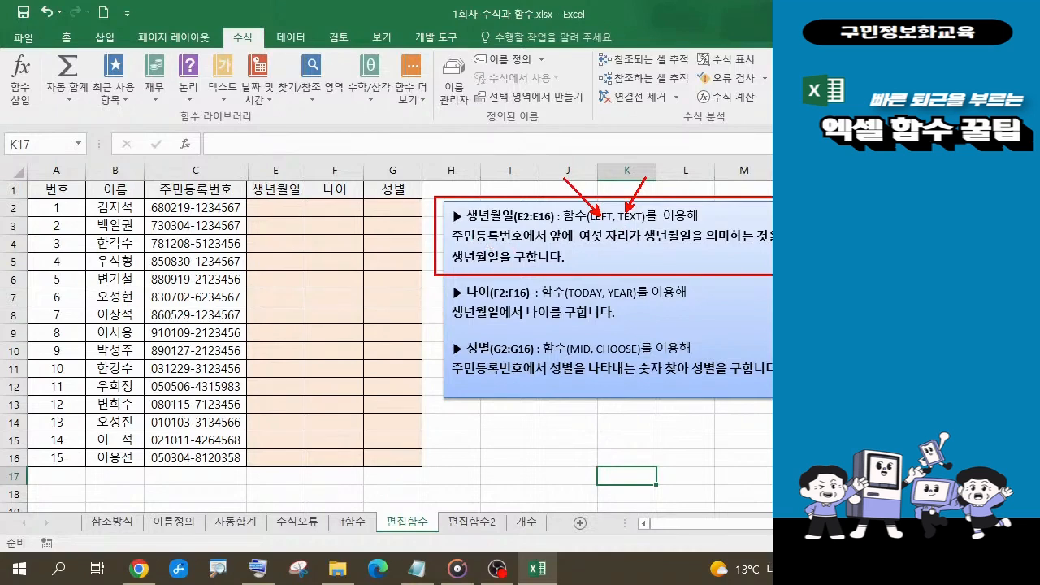
mouse_move(195, 215)
mouse_down()
mouse_move(155, 215)
mouse_move(207, 198)
mouse_move(192, 228)
mouse_up()
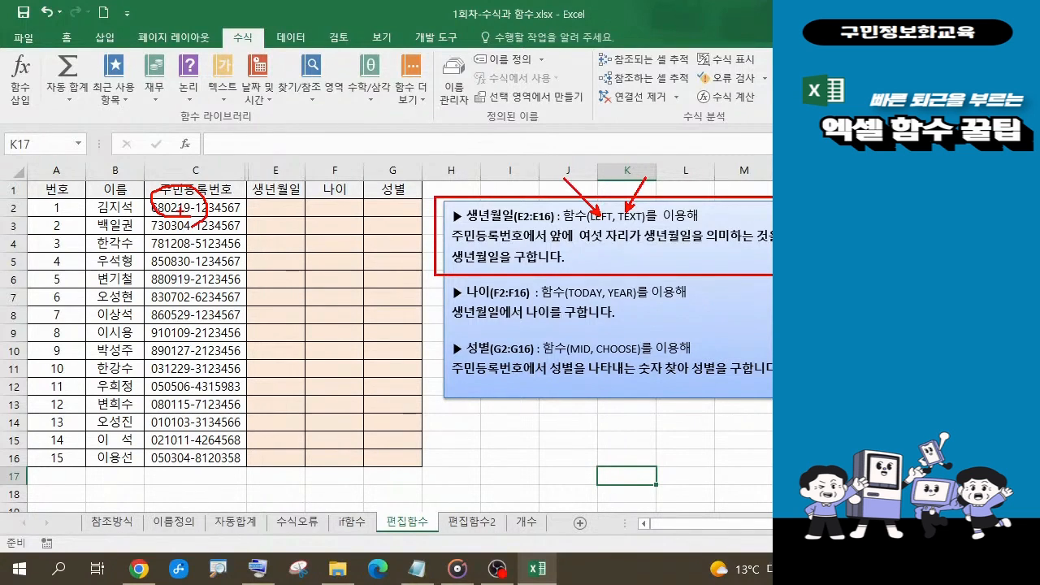
key(Escape)
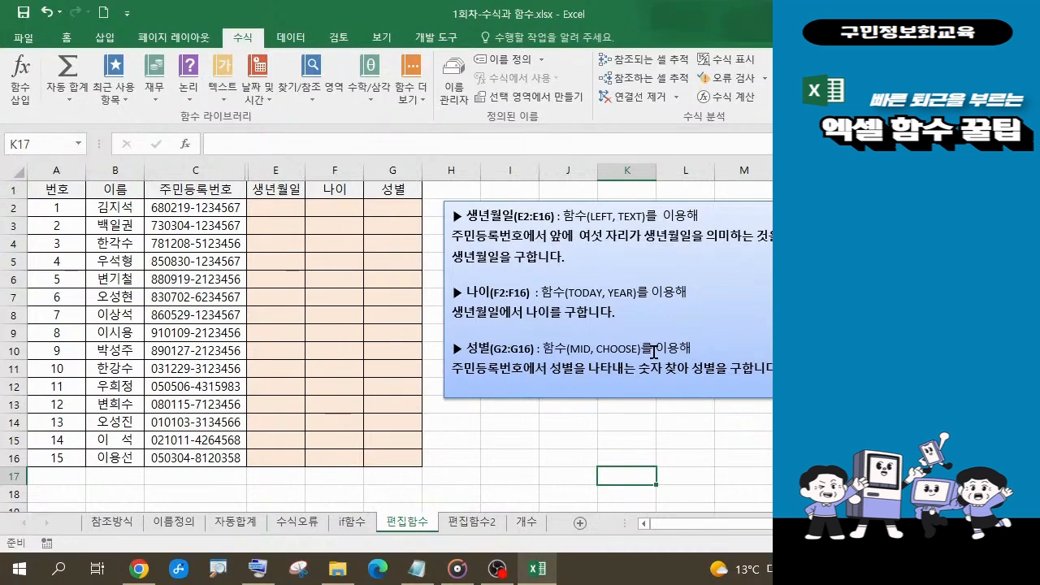
click(291, 210)
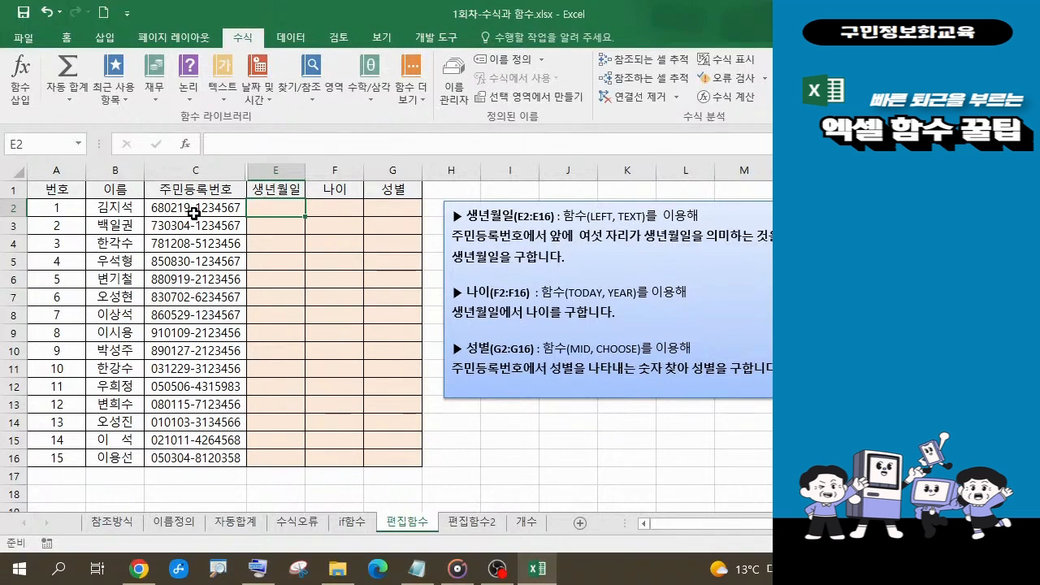
click(194, 209)
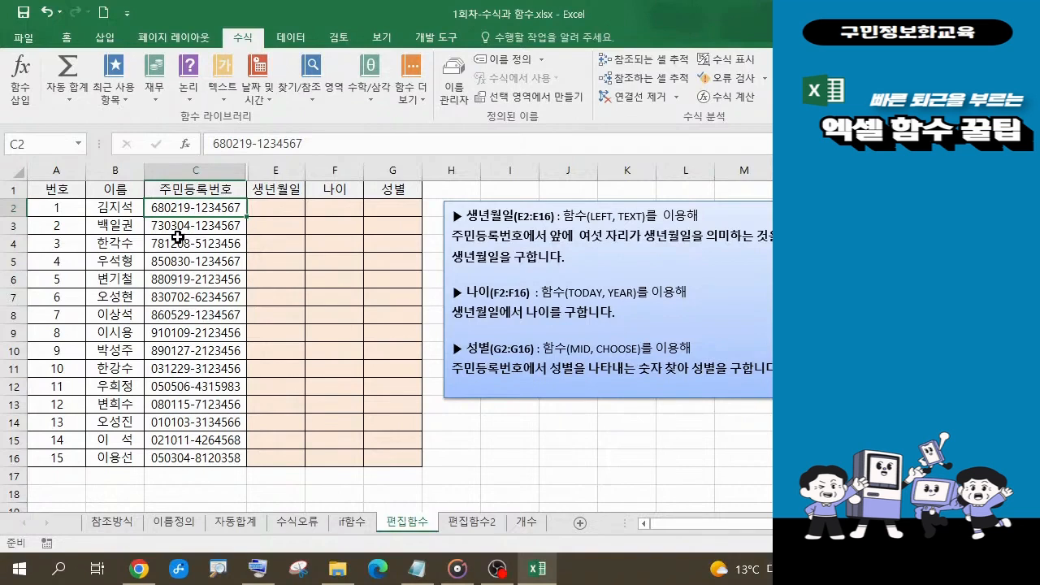
Start a LEFT function in E2, open its function arguments dialog, and move the dialog clear of the 주민등록번호 column.
click(278, 211)
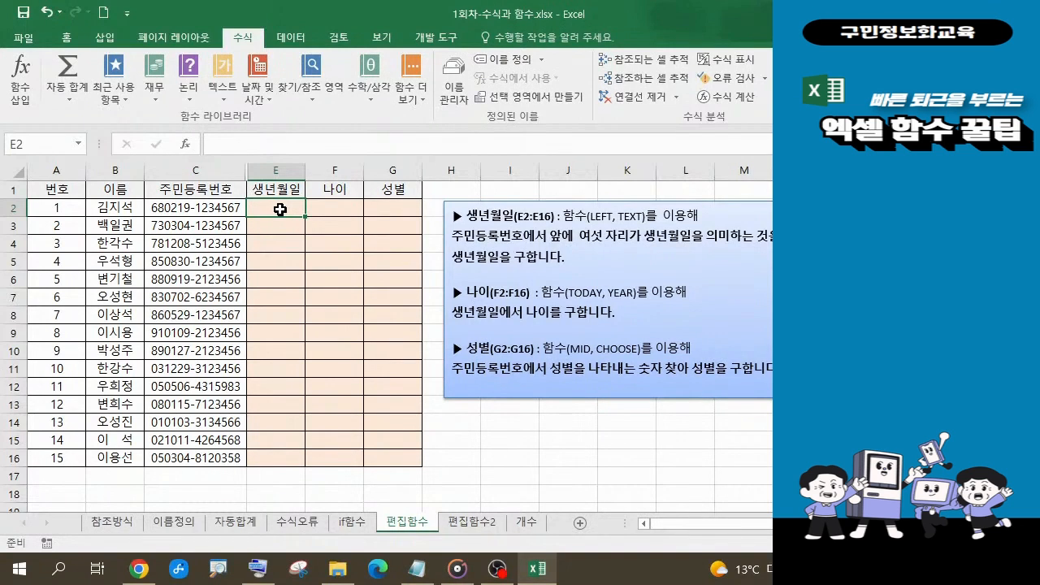
text(=)
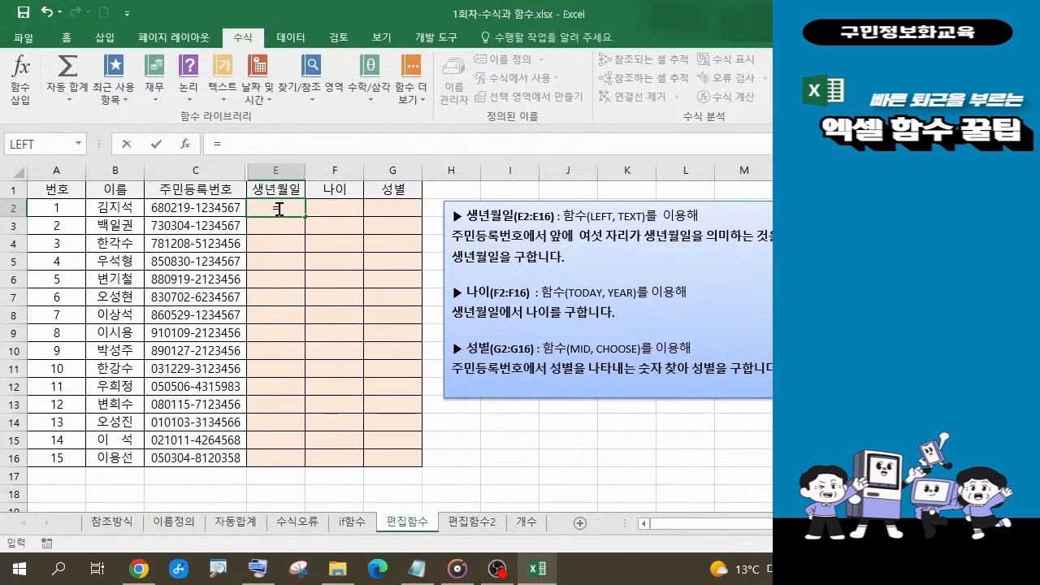
text(l)
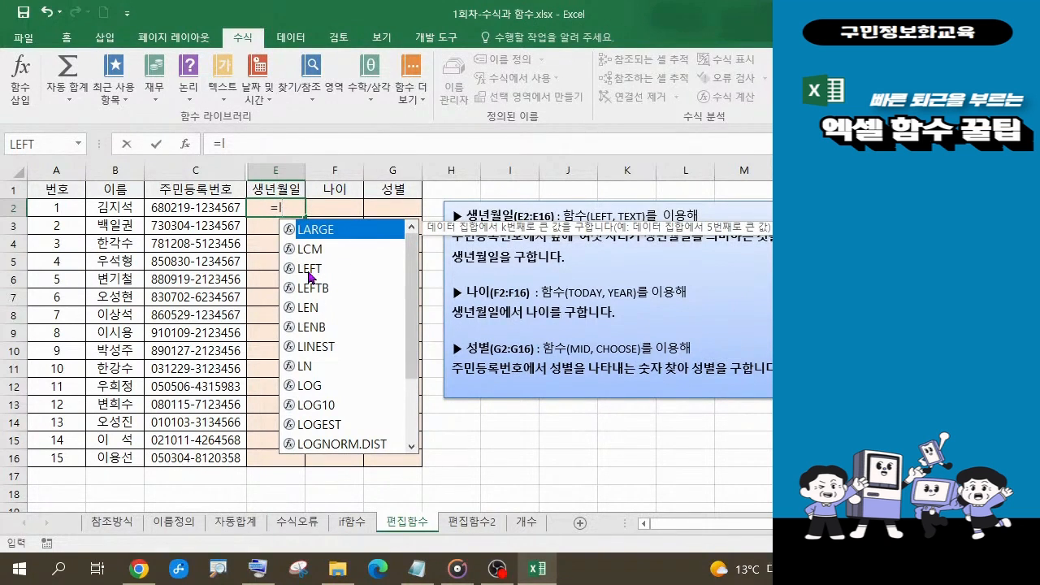
click(310, 277)
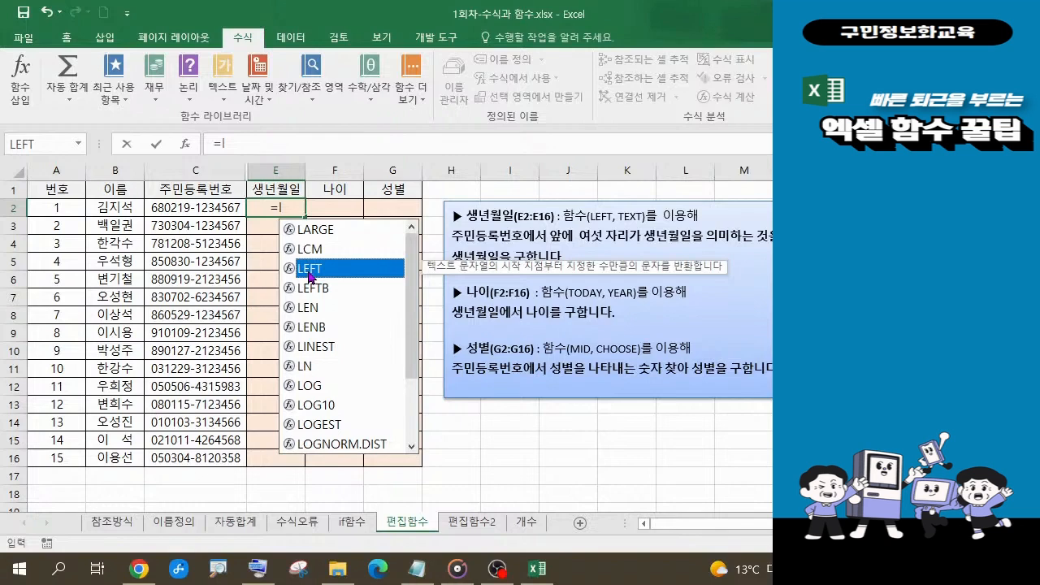
double_click(309, 268)
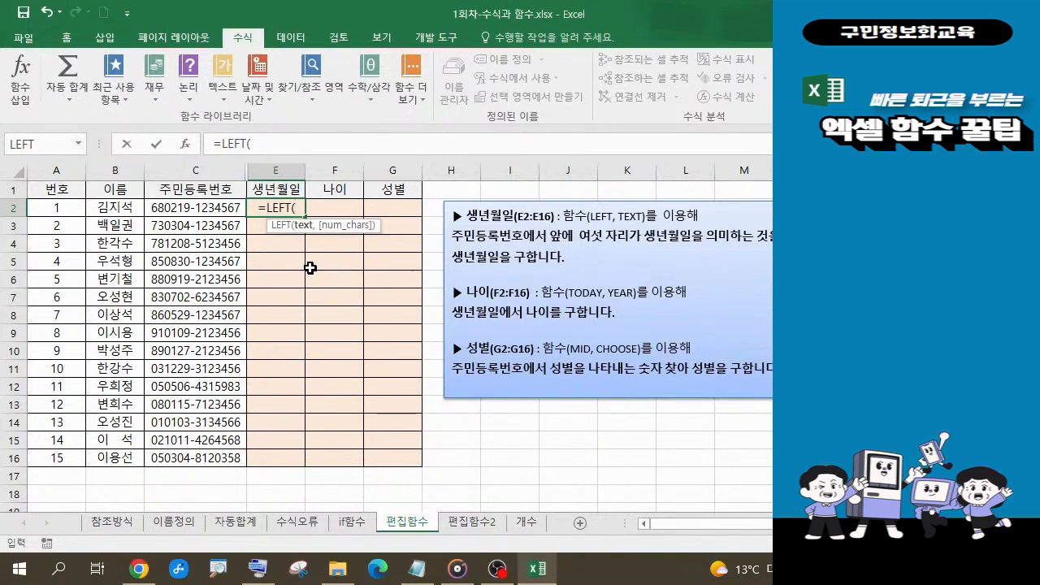
key(ctrl+a)
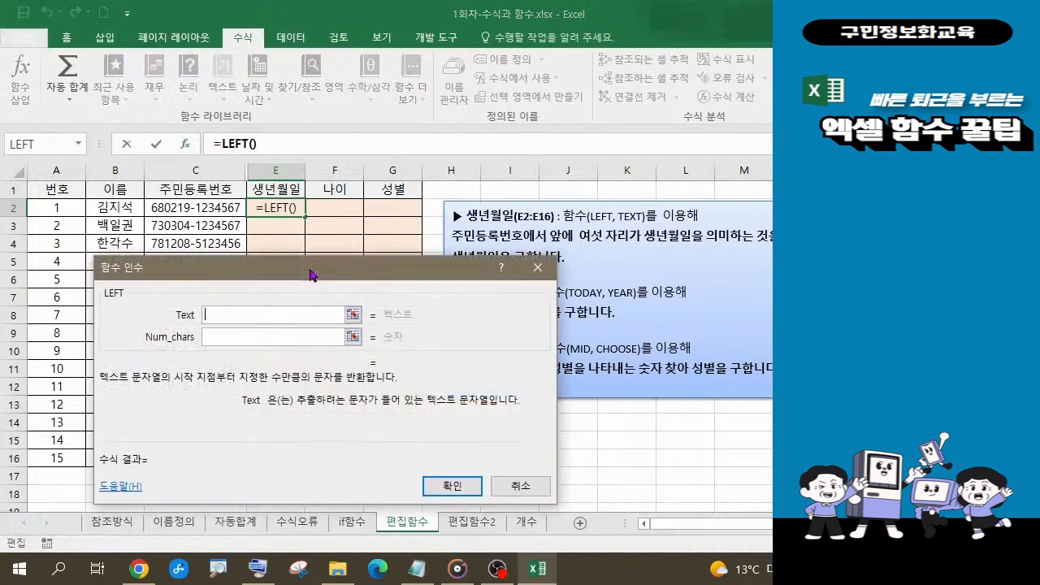
drag(321, 273, 544, 182)
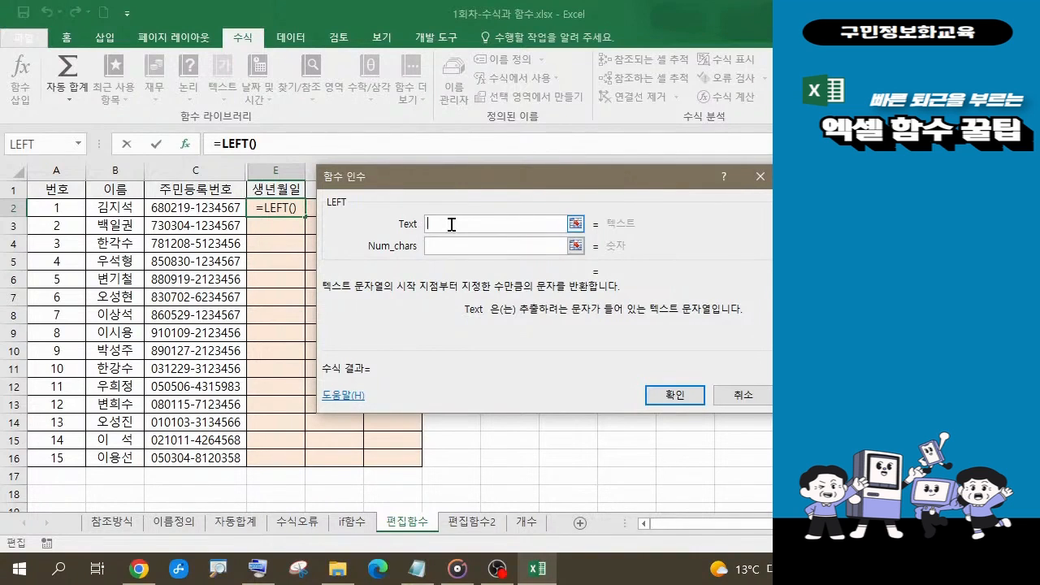
Set LEFT's Text argument to C2 and Num_chars to 6, and confirm the formula in E2.
click(204, 210)
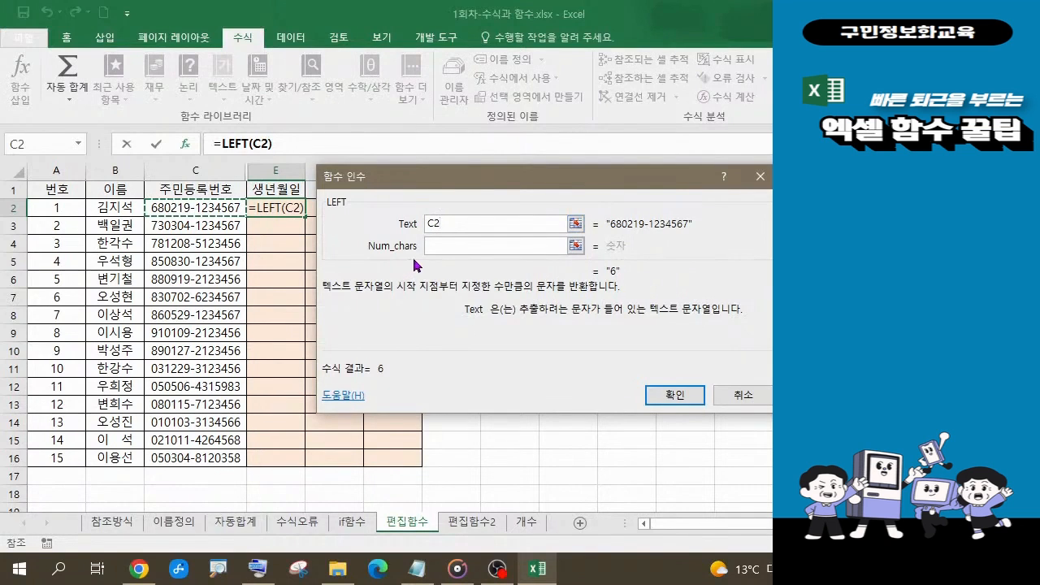
click(440, 247)
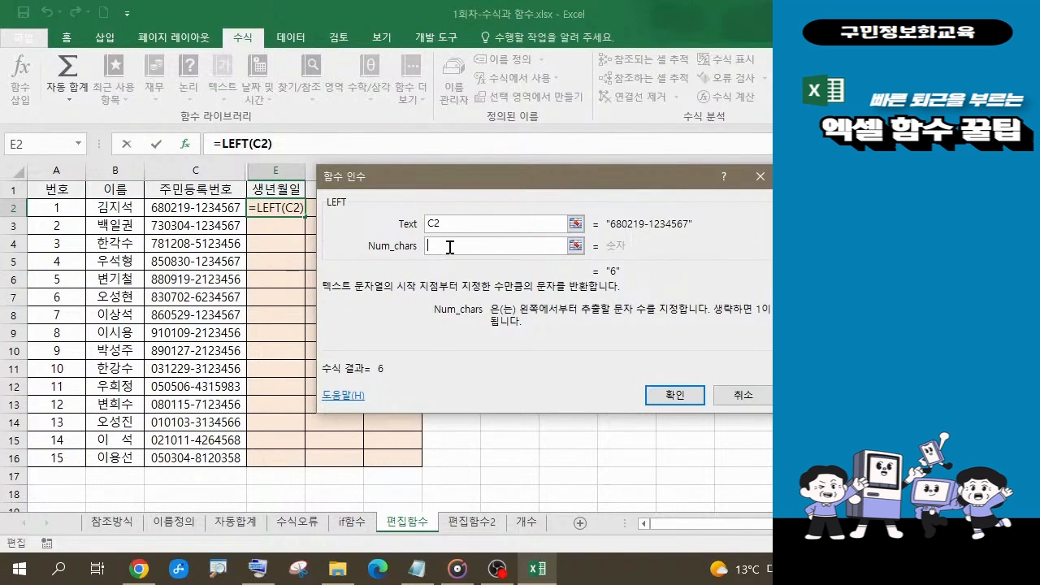
text(6)
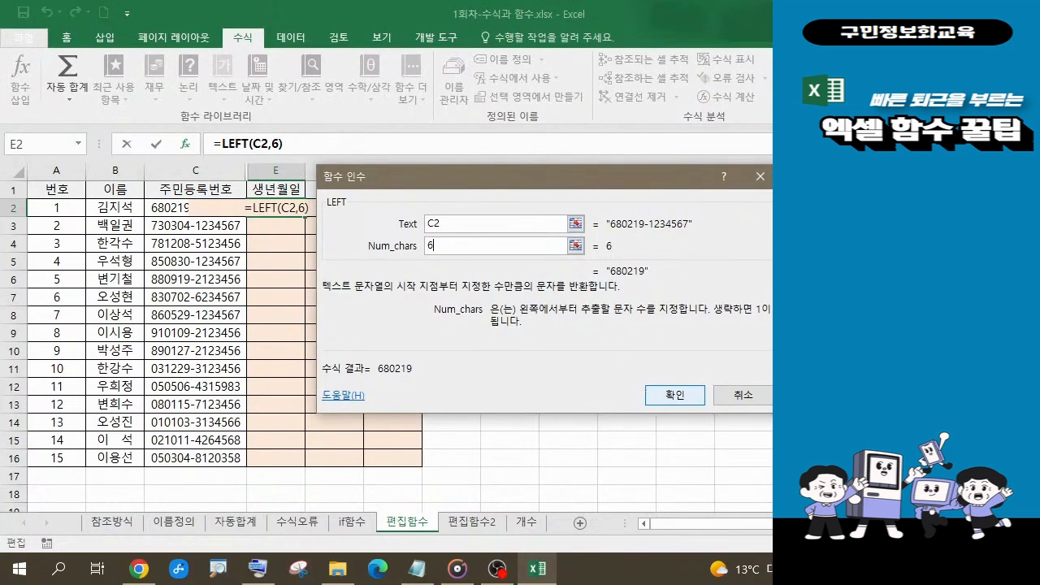
drag(199, 128, 292, 158)
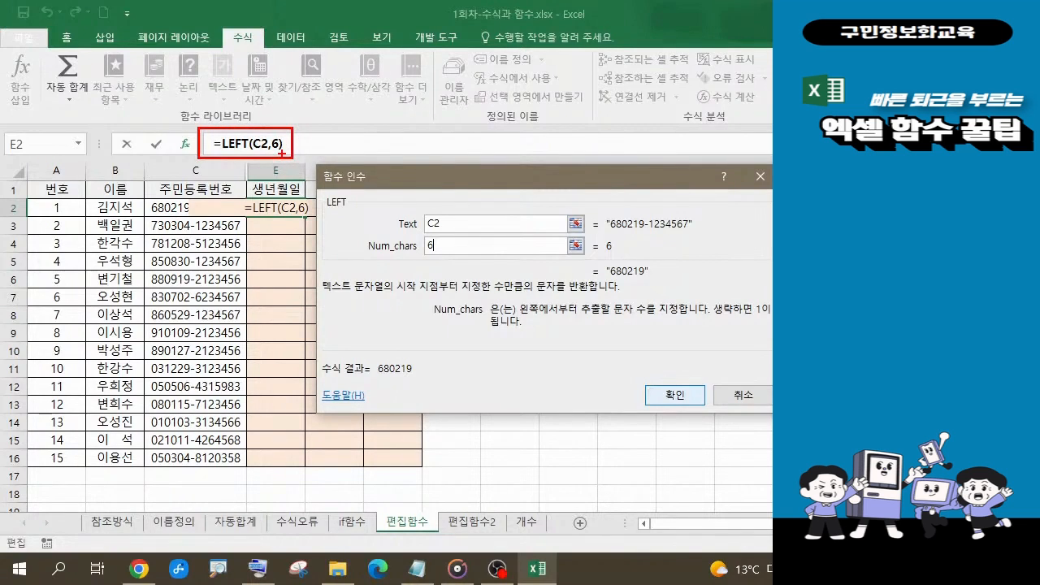
mouse_move(445, 240)
mouse_down()
mouse_move(431, 264)
mouse_move(428, 218)
mouse_move(445, 244)
mouse_up()
mouse_move(667, 412)
mouse_down()
mouse_move(668, 379)
mouse_move(672, 416)
mouse_up()
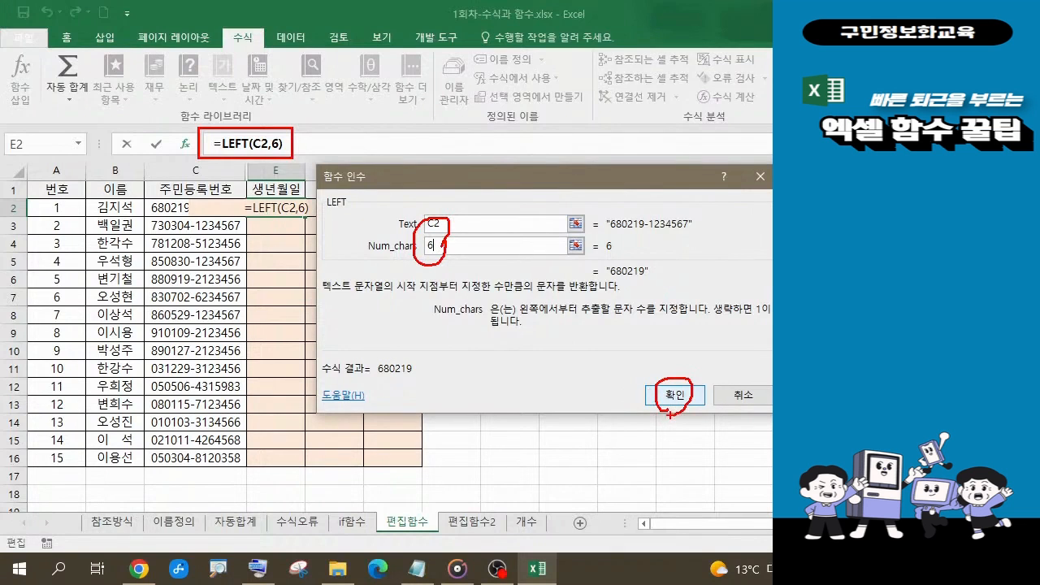
key(Escape)
click(671, 395)
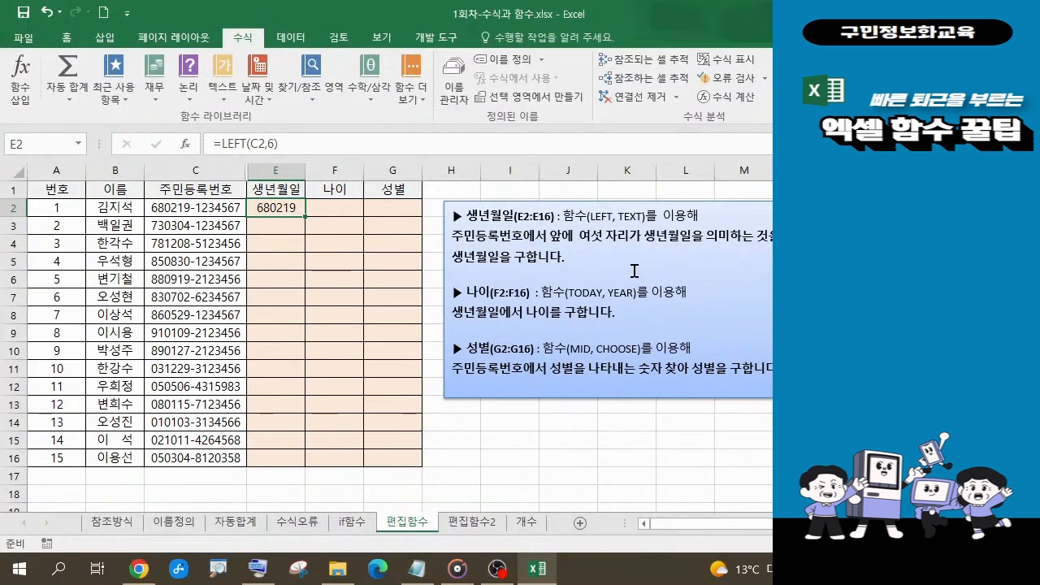
Insert a TEXT function before LEFT in the E2 formula so the LEFT result becomes its value argument.
click(220, 144)
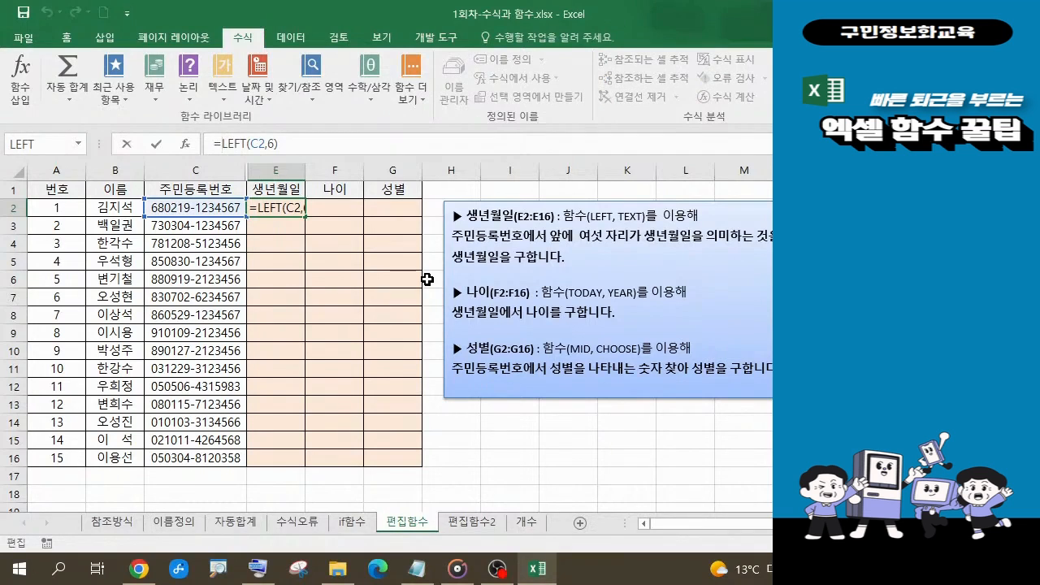
text(te)
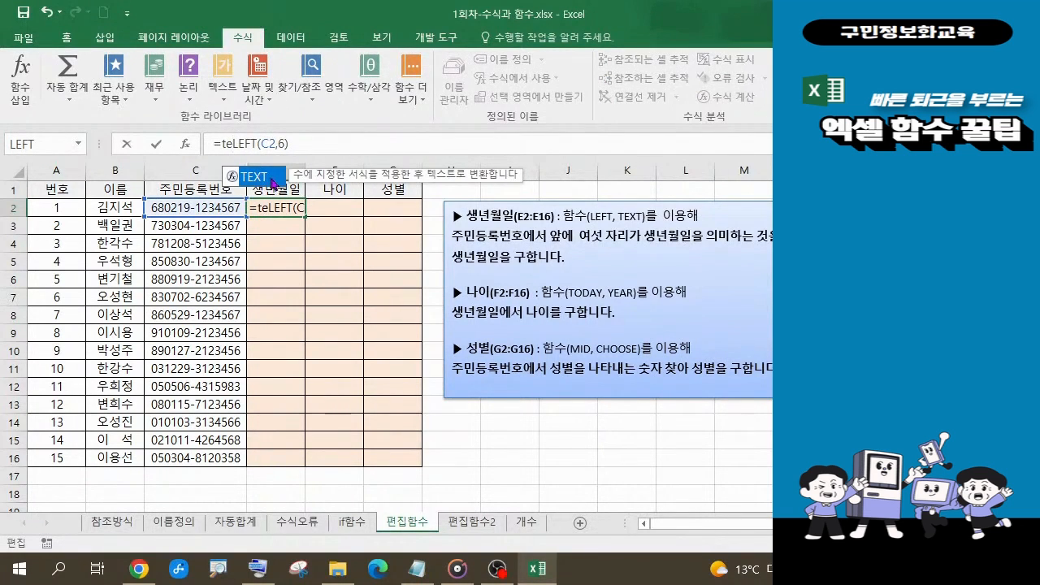
double_click(273, 183)
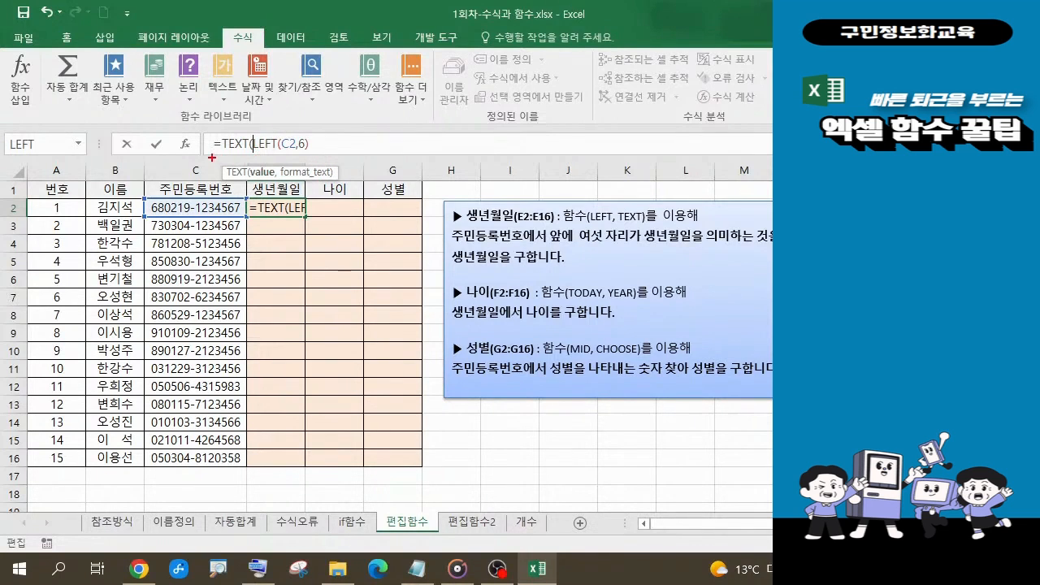
drag(212, 158, 341, 183)
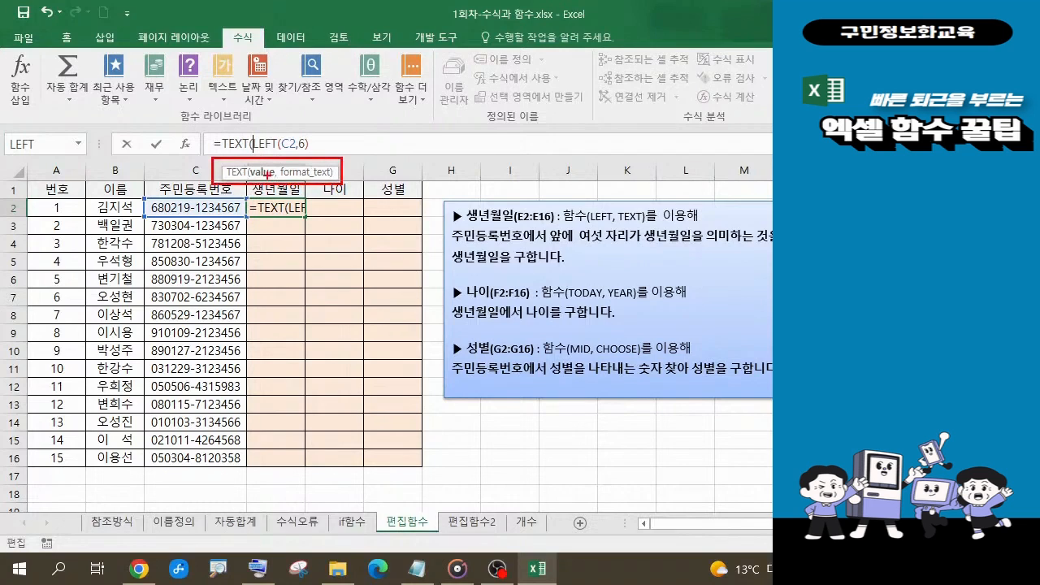
drag(253, 153, 313, 153)
mouse_move(286, 179)
mouse_down()
mouse_move(298, 165)
mouse_move(301, 181)
mouse_up()
key(Escape)
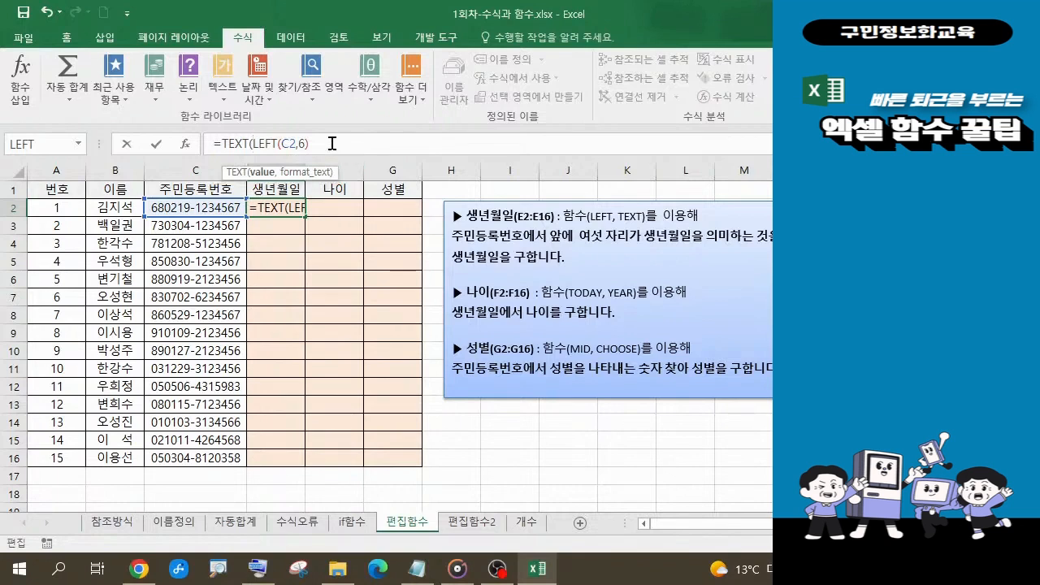
Add "00-00-00" as TEXT's format argument, close the parenthesis and enter the formula in E2.
text(,)
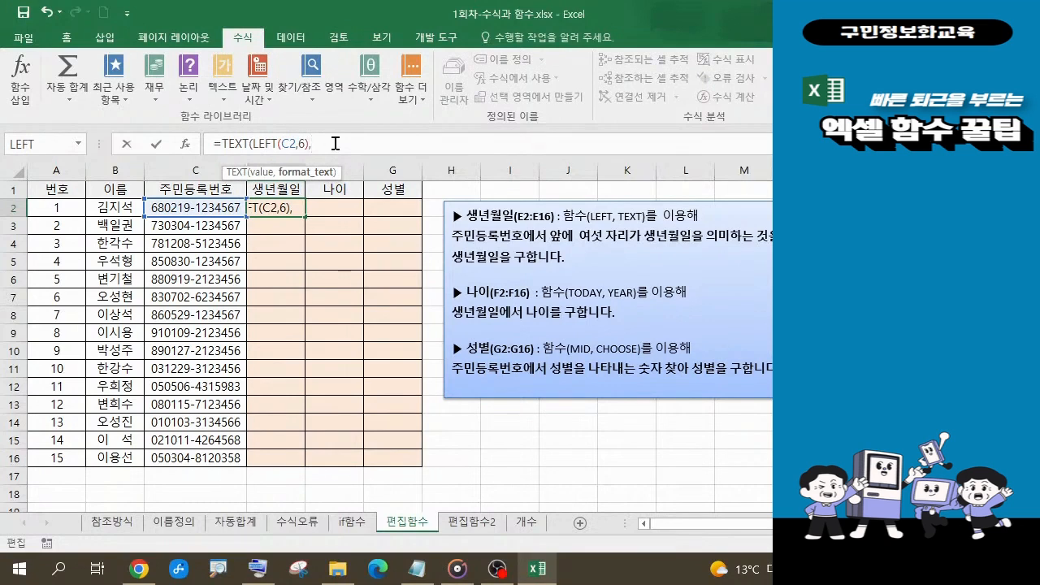
text("00-00-00")
text())
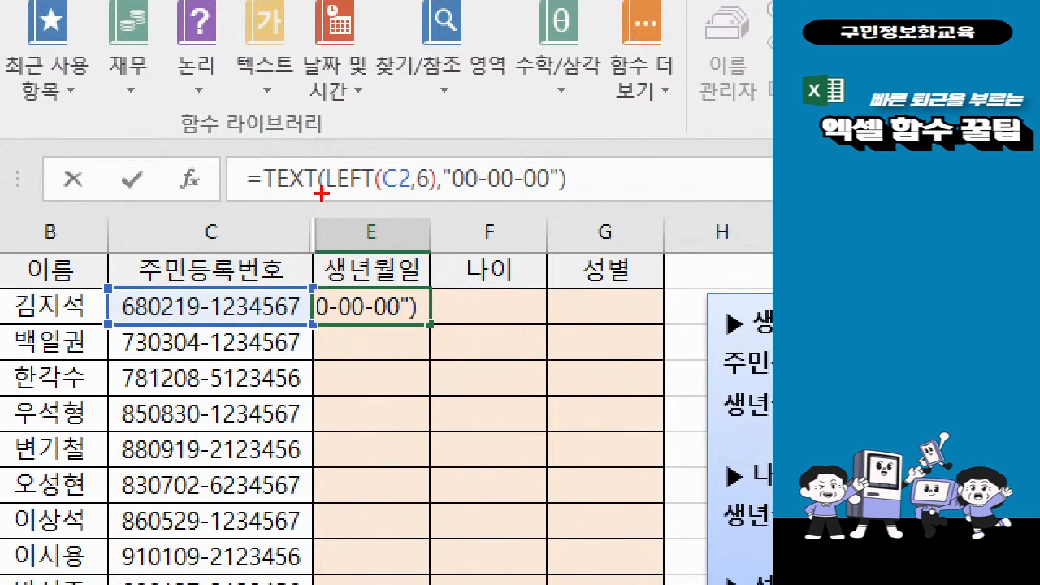
drag(323, 194, 410, 201)
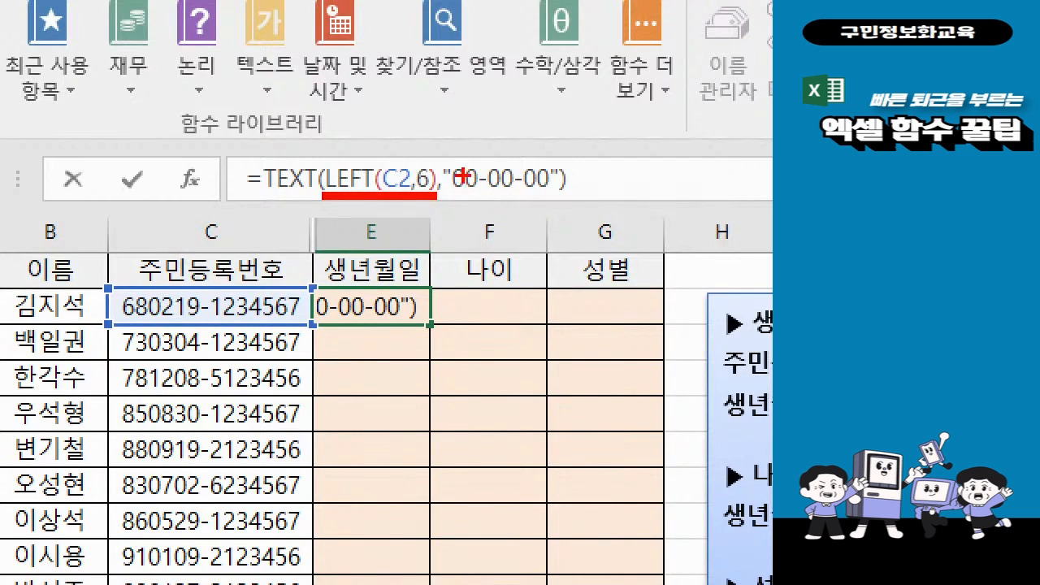
key(b)
mouse_move(430, 152)
mouse_down()
mouse_move(564, 174)
mouse_move(585, 205)
mouse_up()
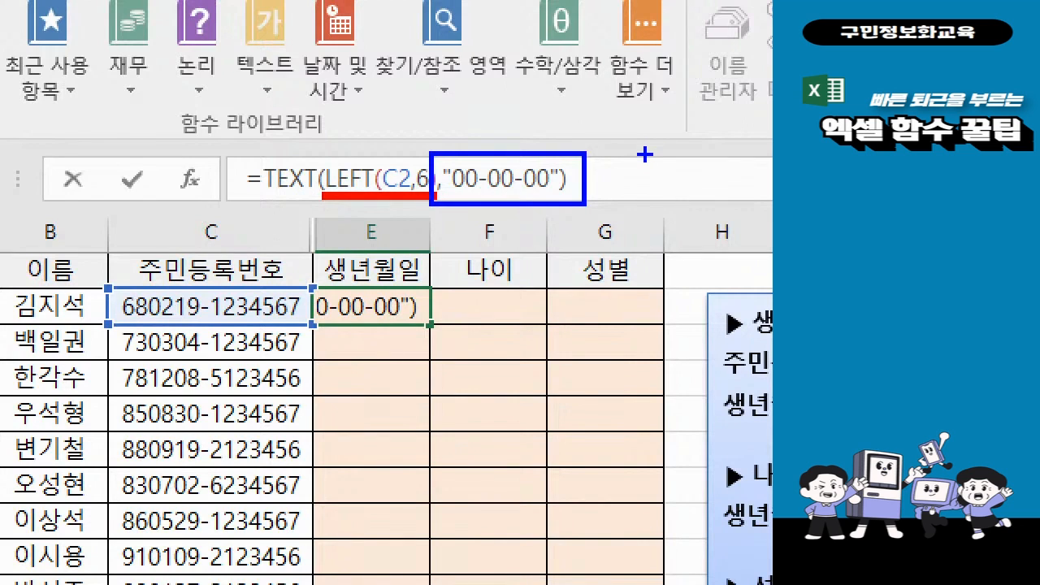
mouse_move(647, 155)
mouse_down()
mouse_move(642, 202)
mouse_move(637, 184)
mouse_move(660, 159)
mouse_move(675, 216)
mouse_move(675, 184)
mouse_move(762, 207)
mouse_move(740, 179)
mouse_move(774, 208)
mouse_up()
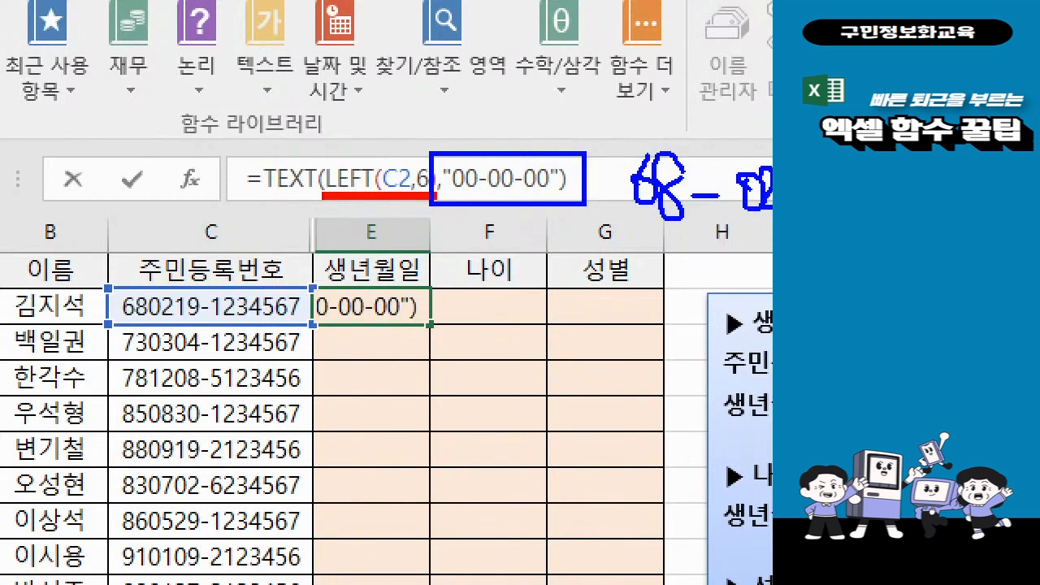
key(Escape)
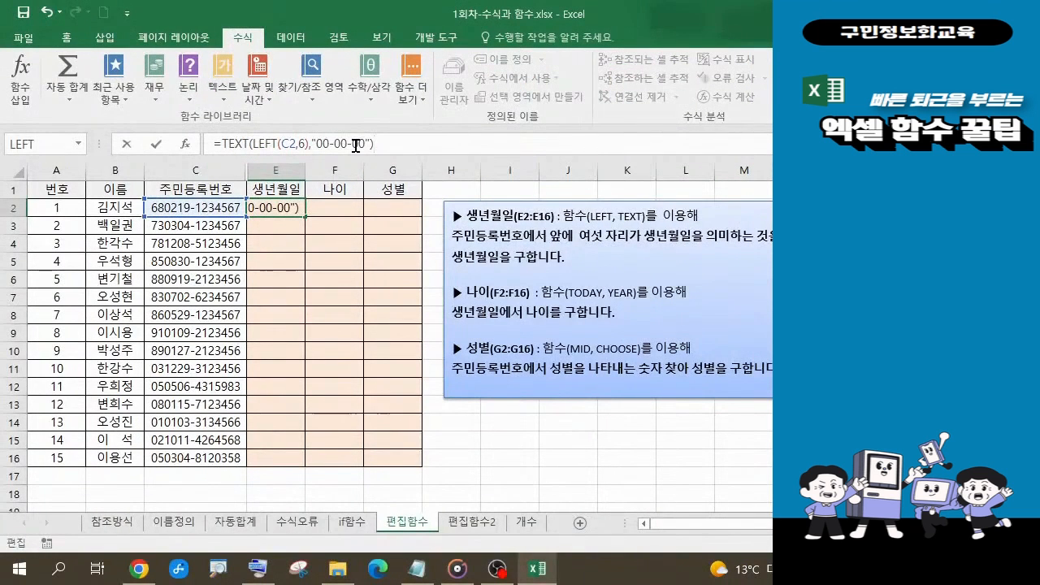
key(Return)
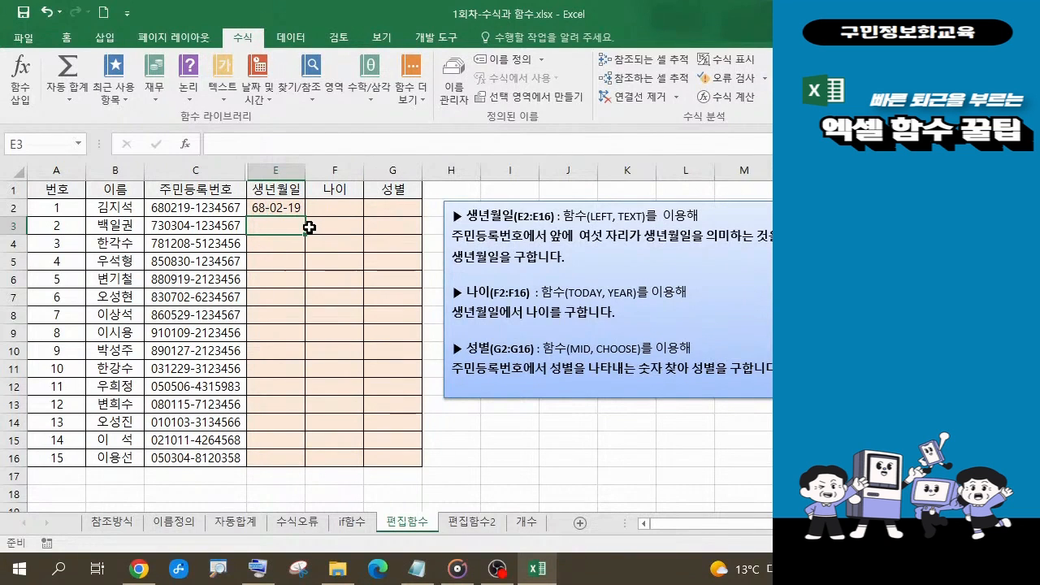
Convert the text result in E2 to a real date by adding -- before TEXT in the formula.
click(290, 209)
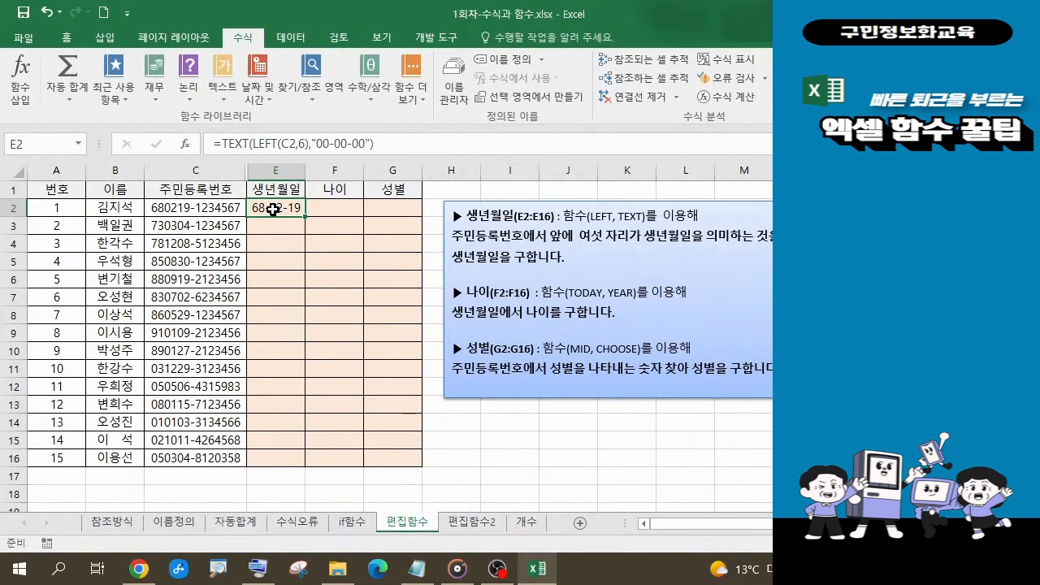
click(224, 142)
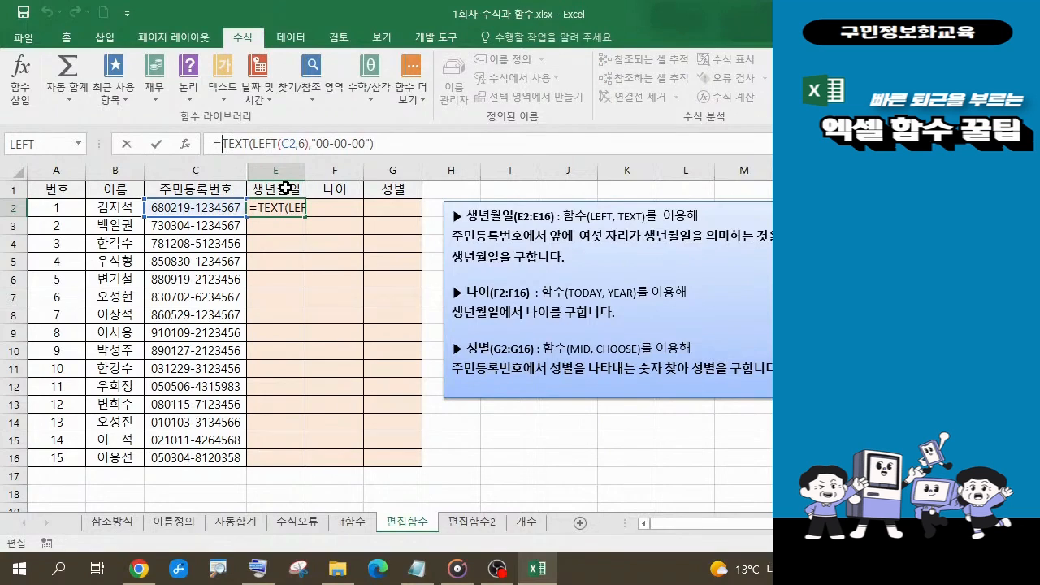
text(--)
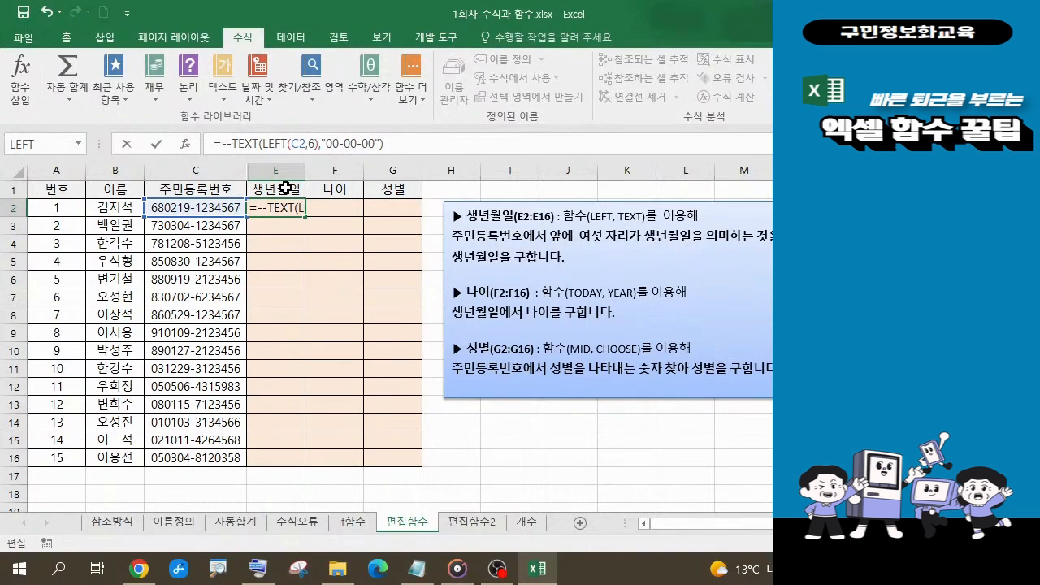
key(Return)
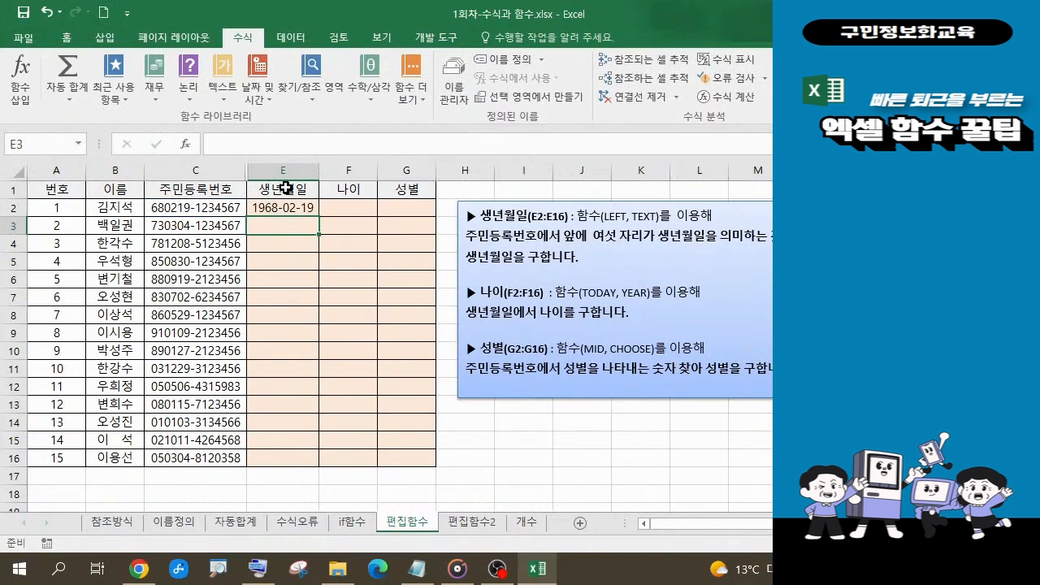
Copy the complete E2 formula =--TEXT(LEFT(C2,6),"00-00-00"), switch briefly to Notepad, and return to the formula in Excel.
click(302, 209)
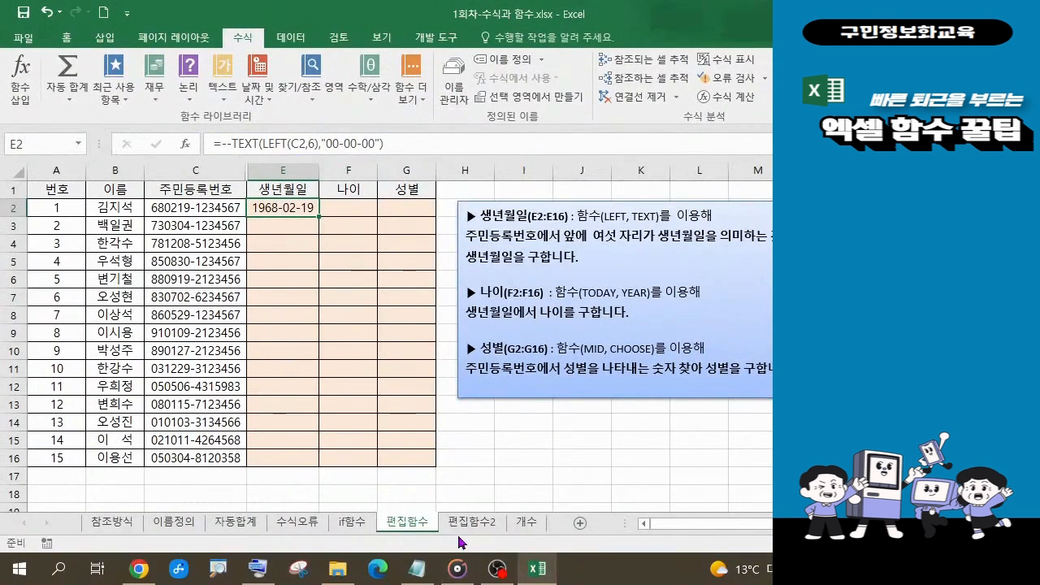
click(417, 570)
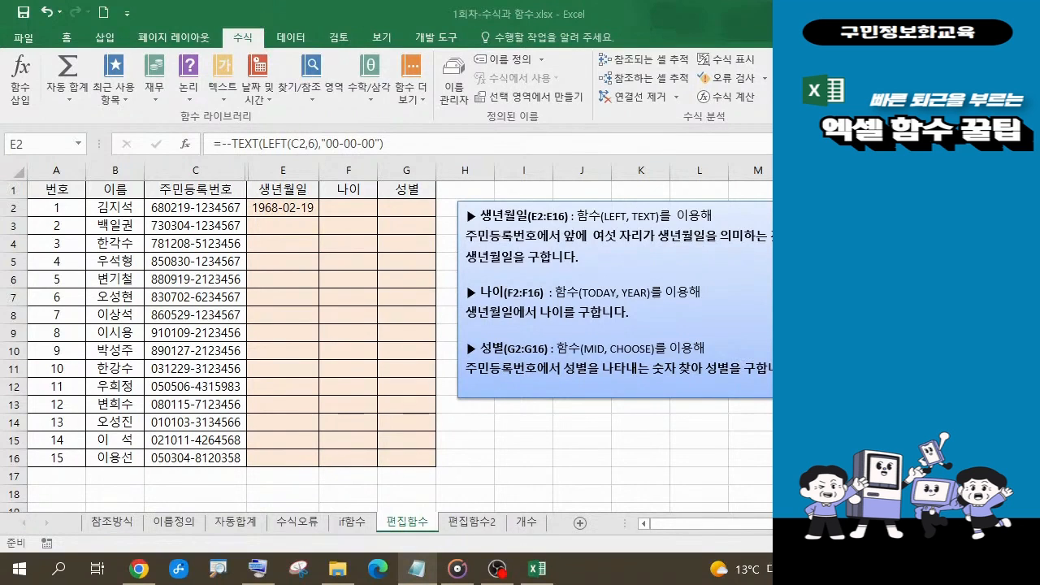
click(405, 142)
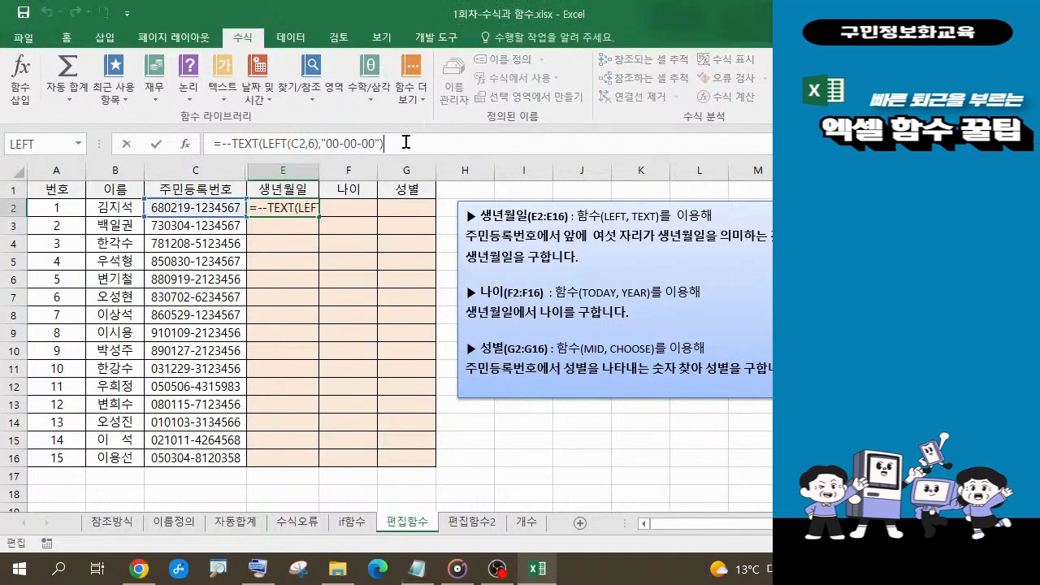
drag(397, 143, 207, 138)
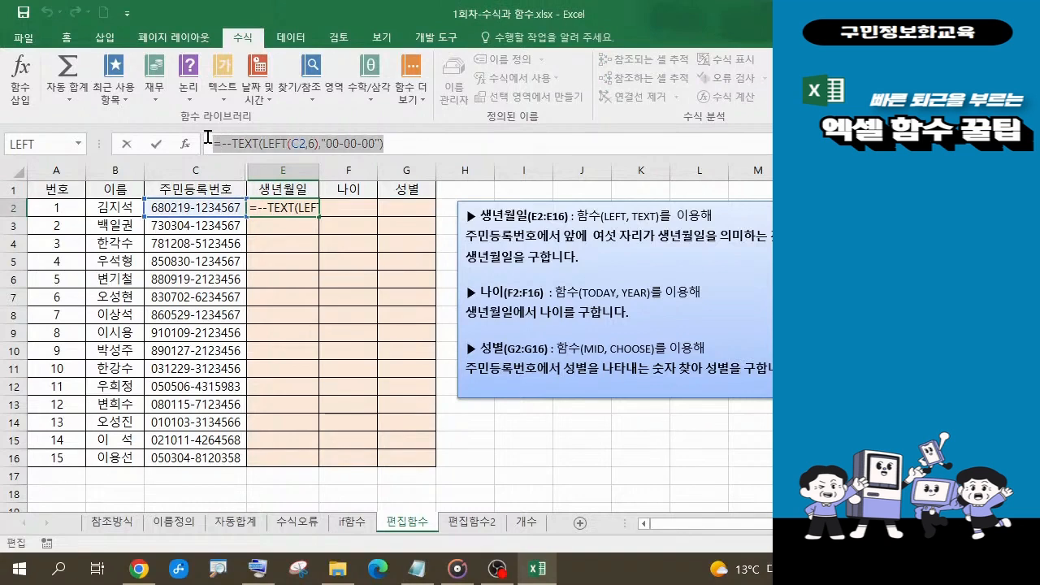
key(ctrl+c)
click(417, 569)
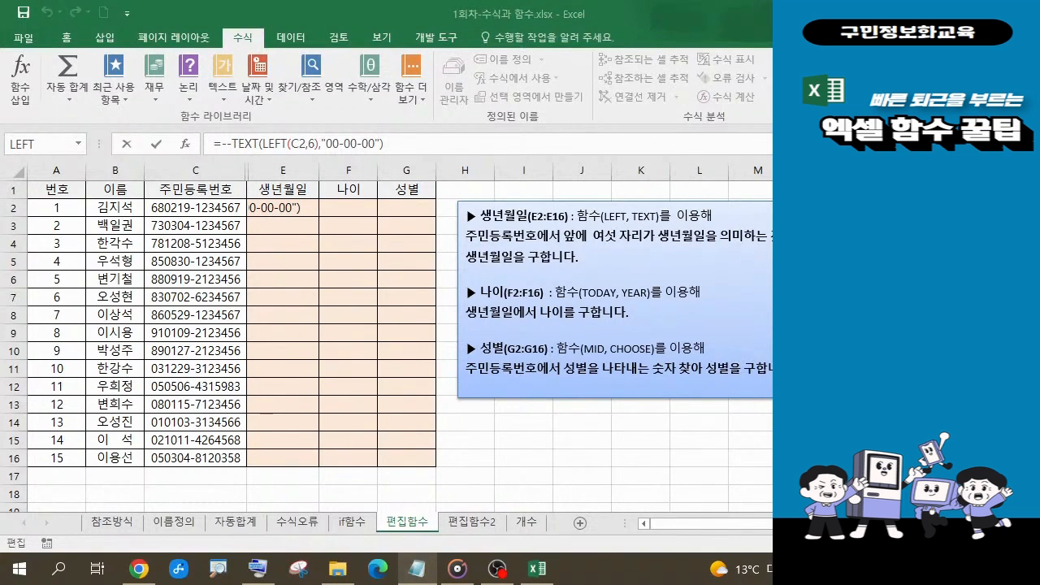
click(400, 143)
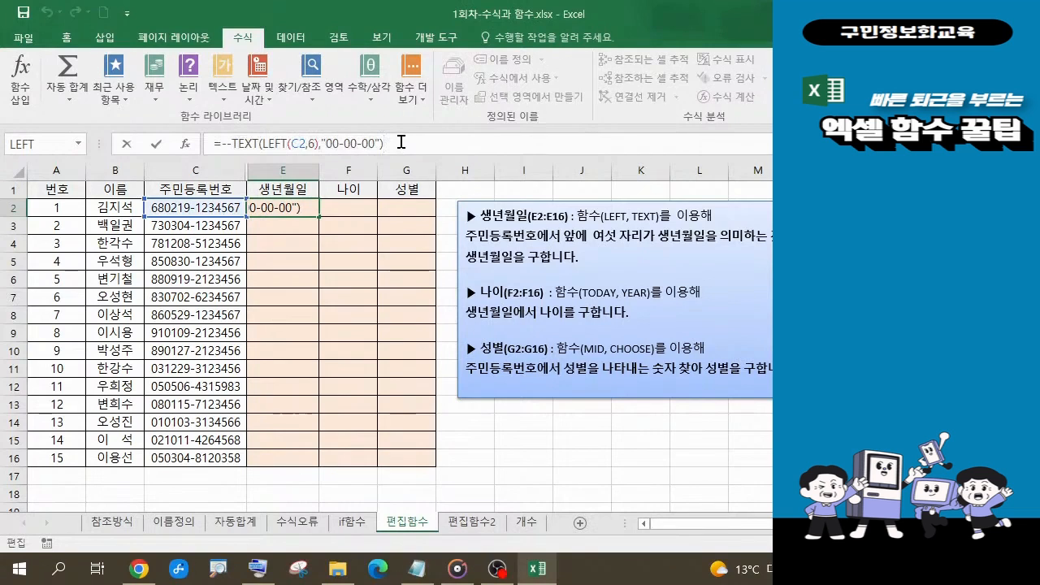
Enter the birth-date formula in E2 and fill it down the 생년월일 column through E16.
key(Return)
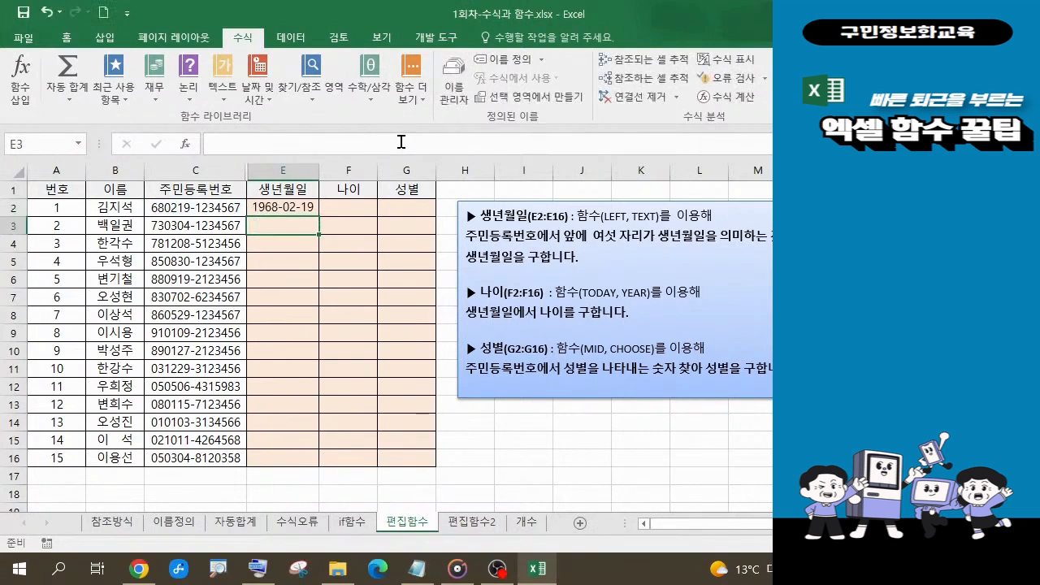
click(295, 208)
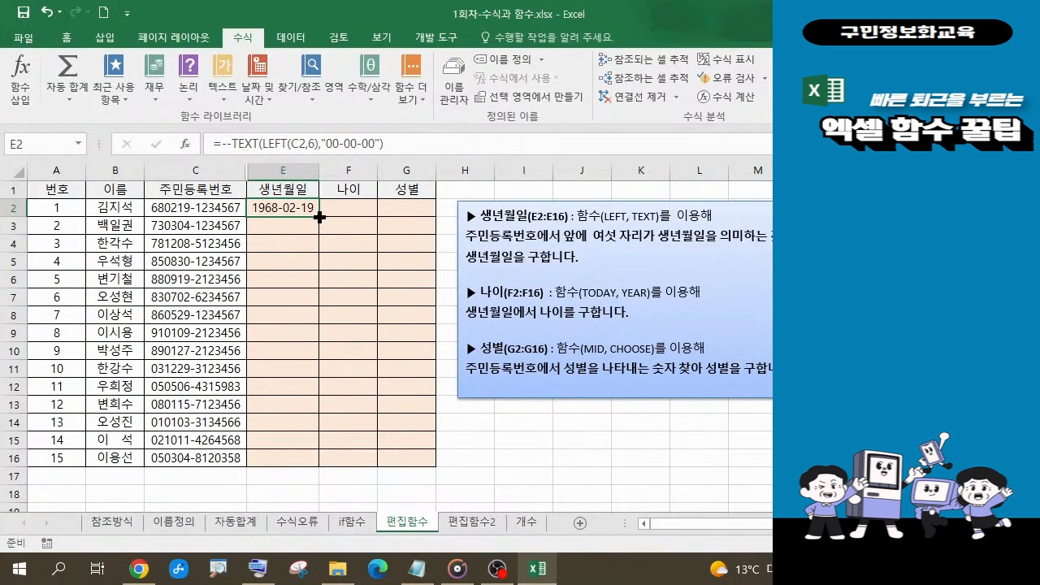
double_click(320, 217)
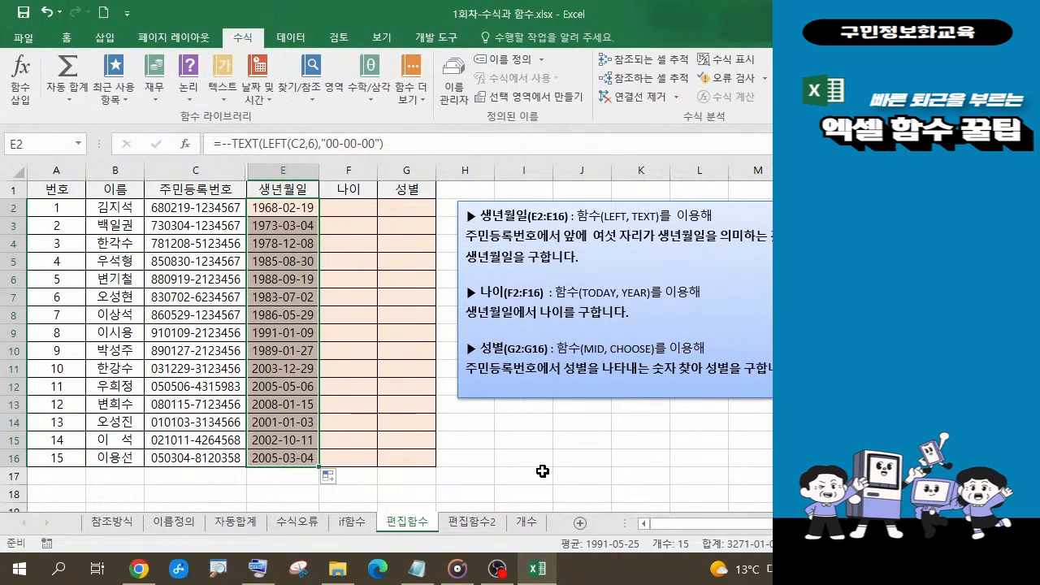
click(297, 207)
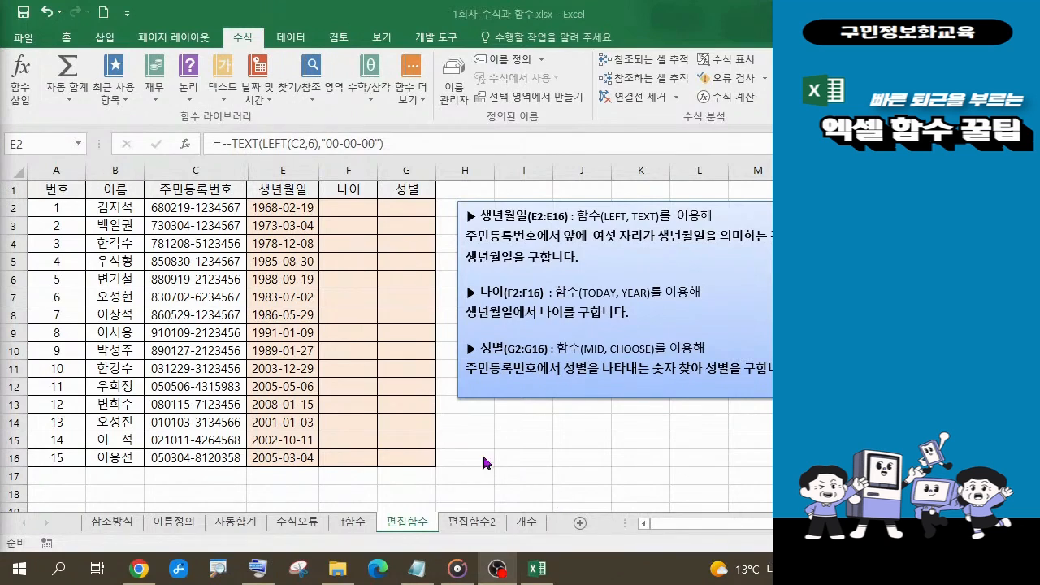
Enter =TODAY() in F2 as the starting point for the 나이 (age) formula.
click(358, 206)
click(359, 209)
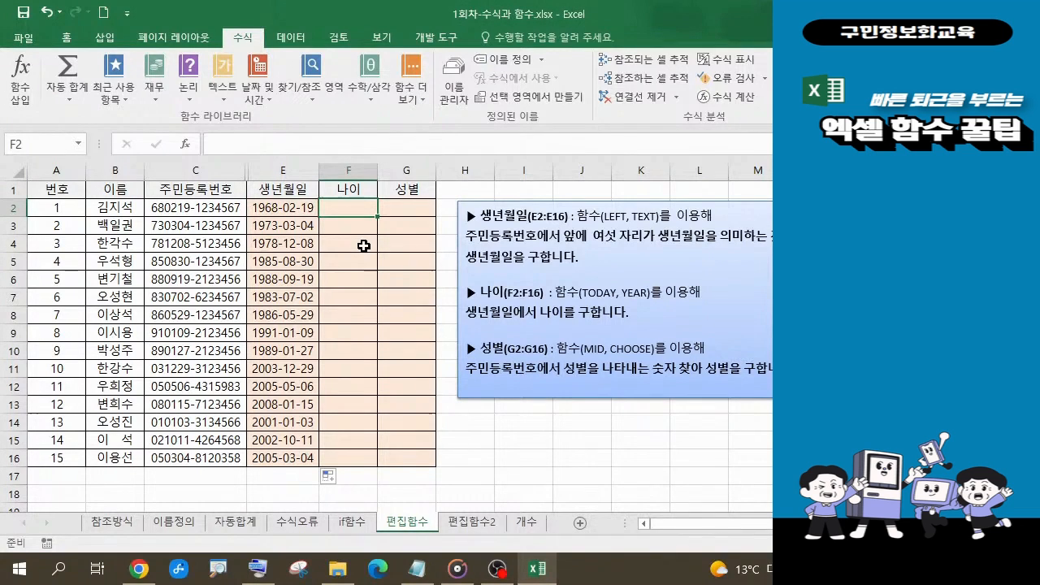
click(417, 569)
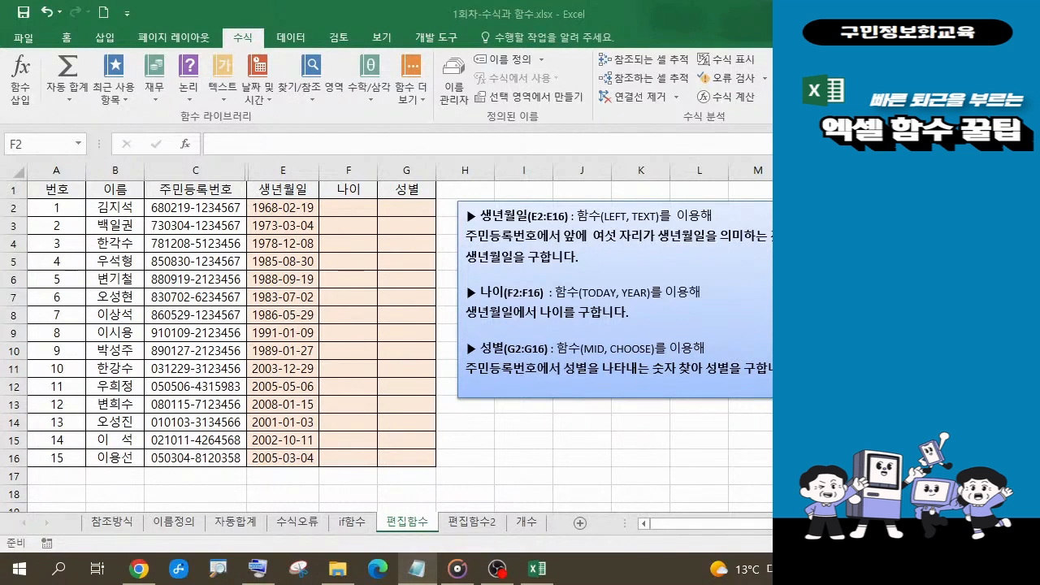
click(346, 205)
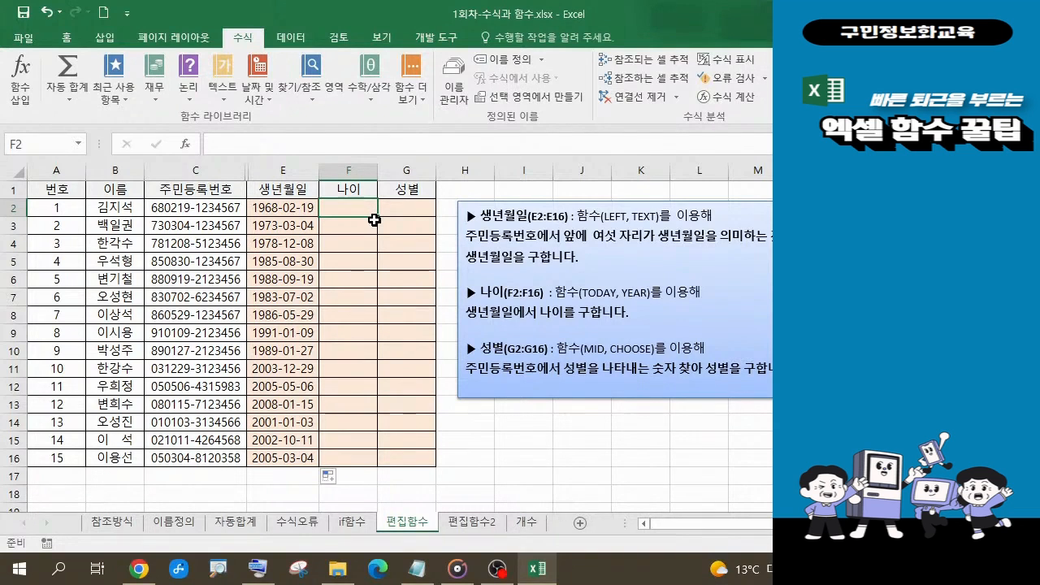
text(=)
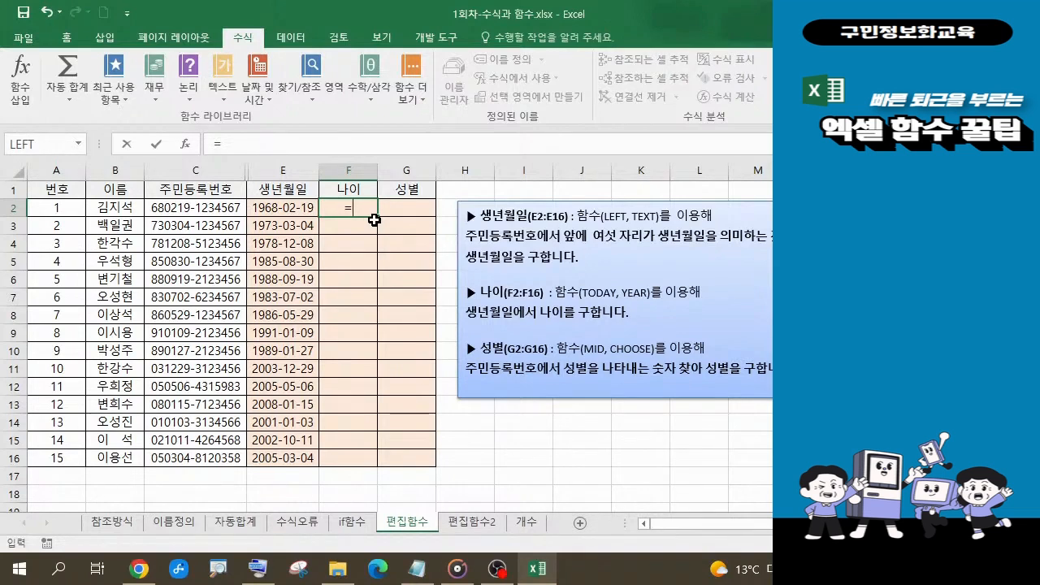
text(to)
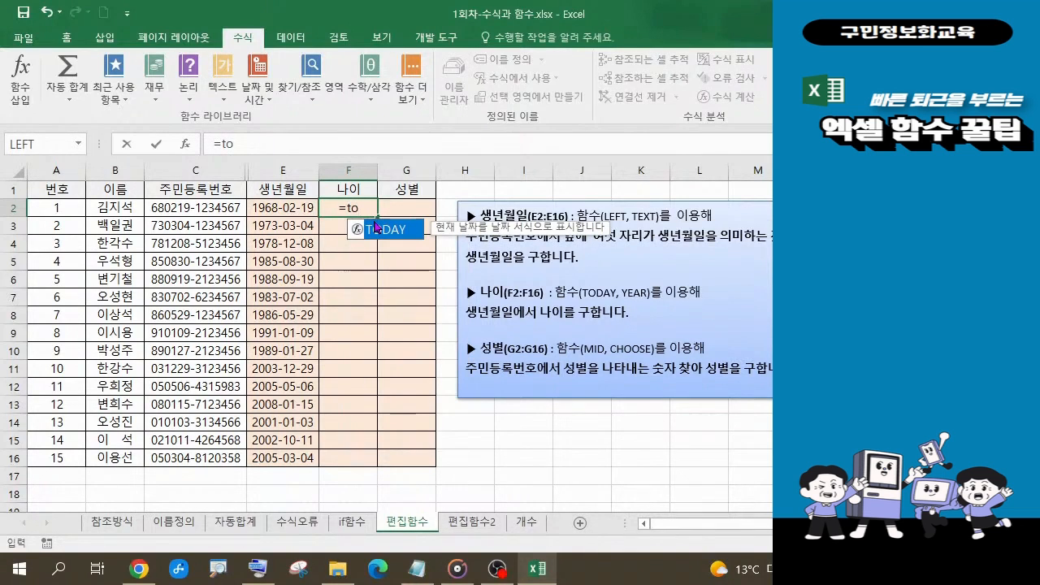
double_click(388, 229)
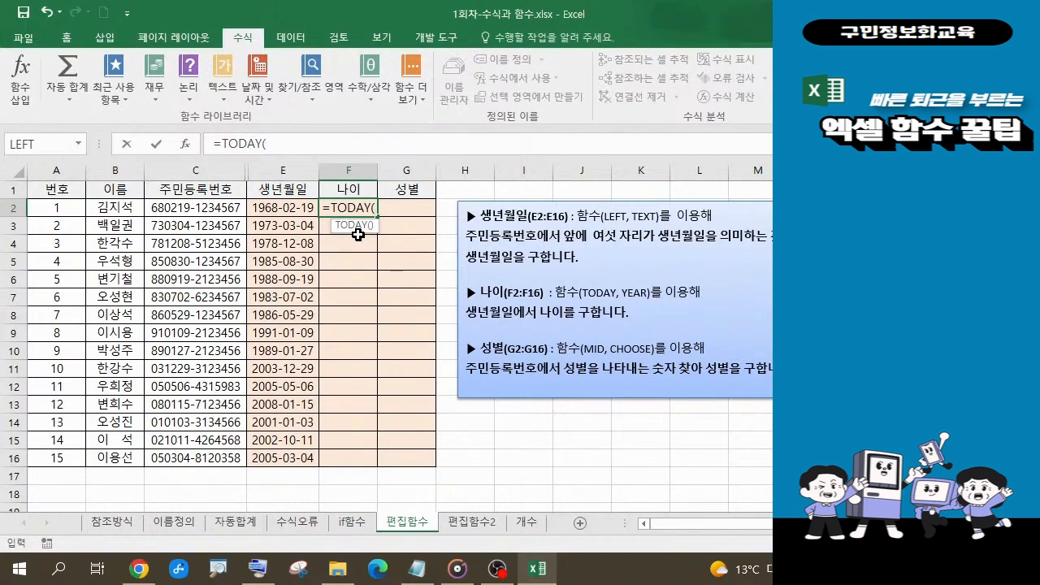
text())
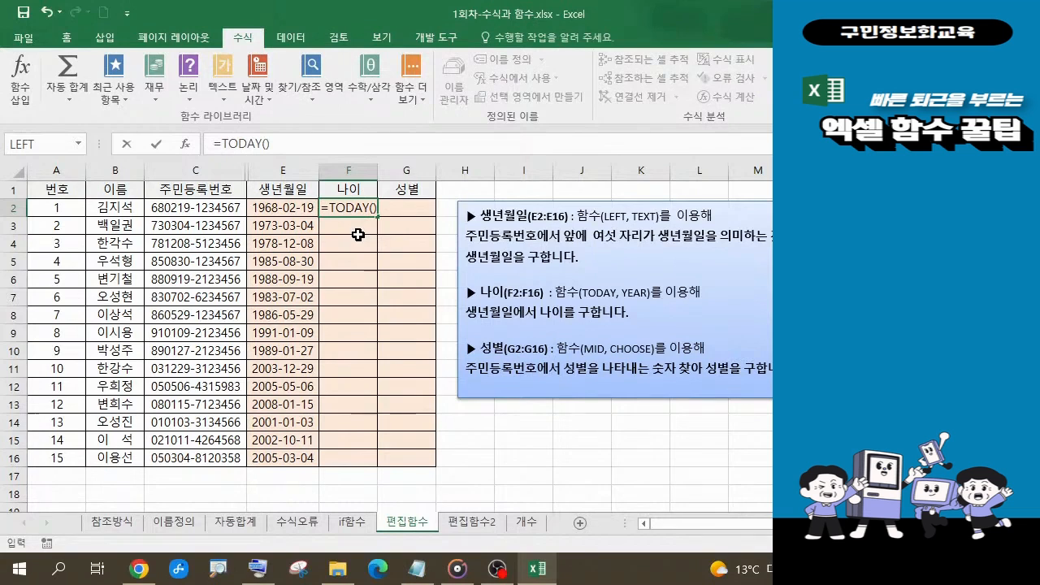
key(Return)
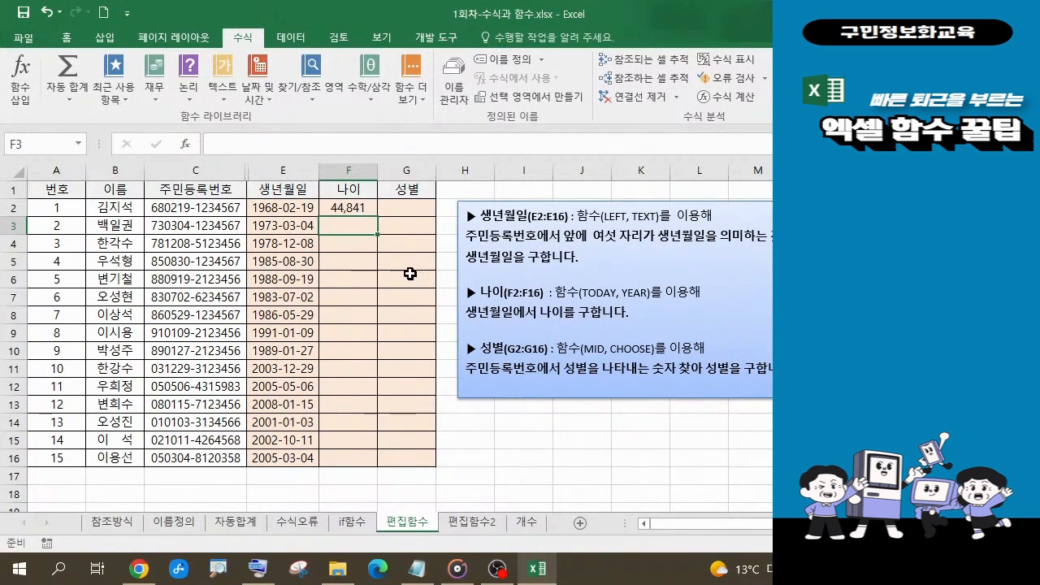
Wrap the TODAY function in F2 in YEAR so the formula reads =YEAR(TODAY()), and enter it.
click(360, 206)
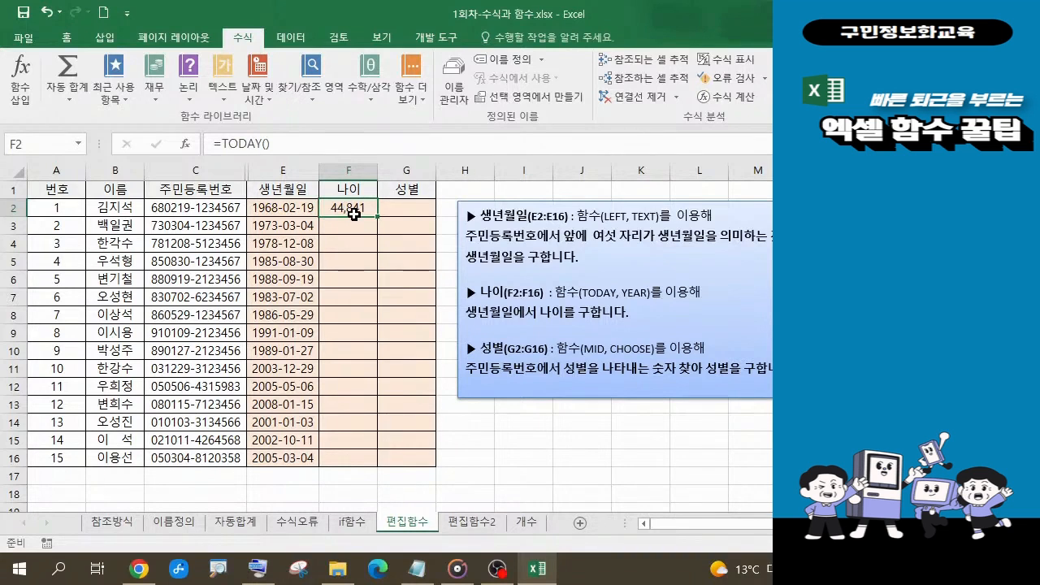
click(226, 143)
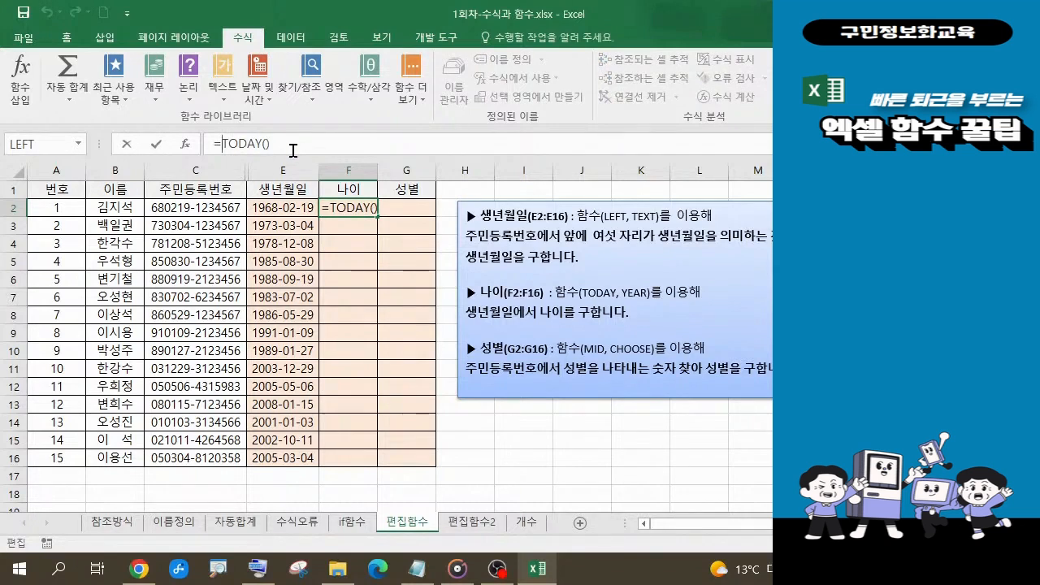
text(y)
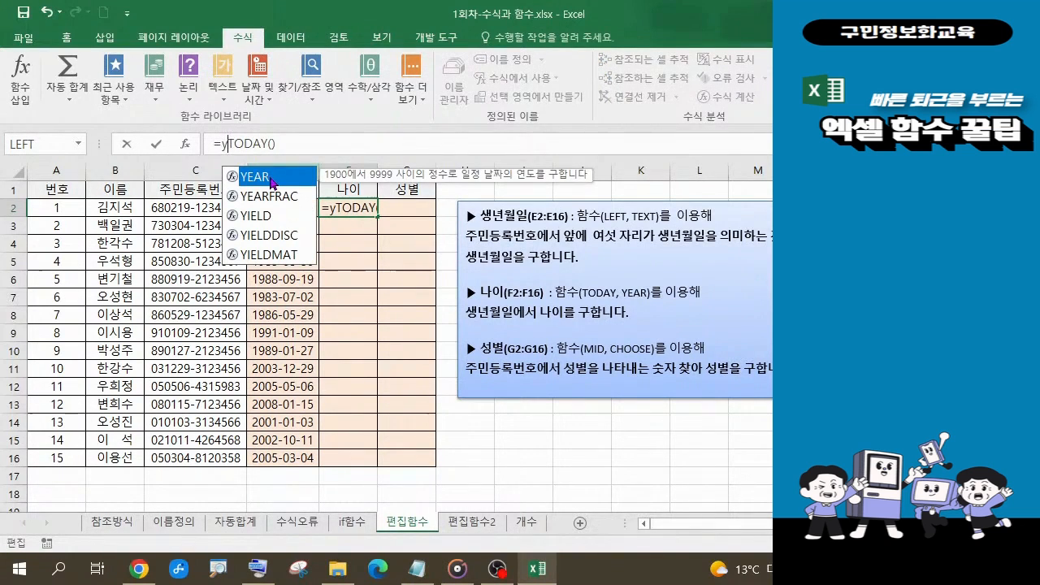
double_click(271, 182)
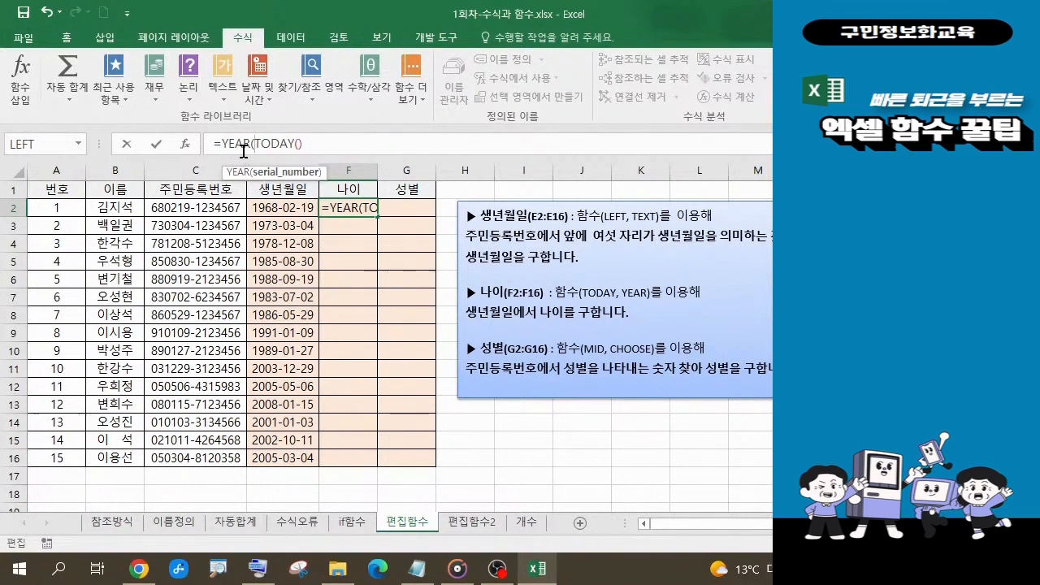
click(302, 143)
text())
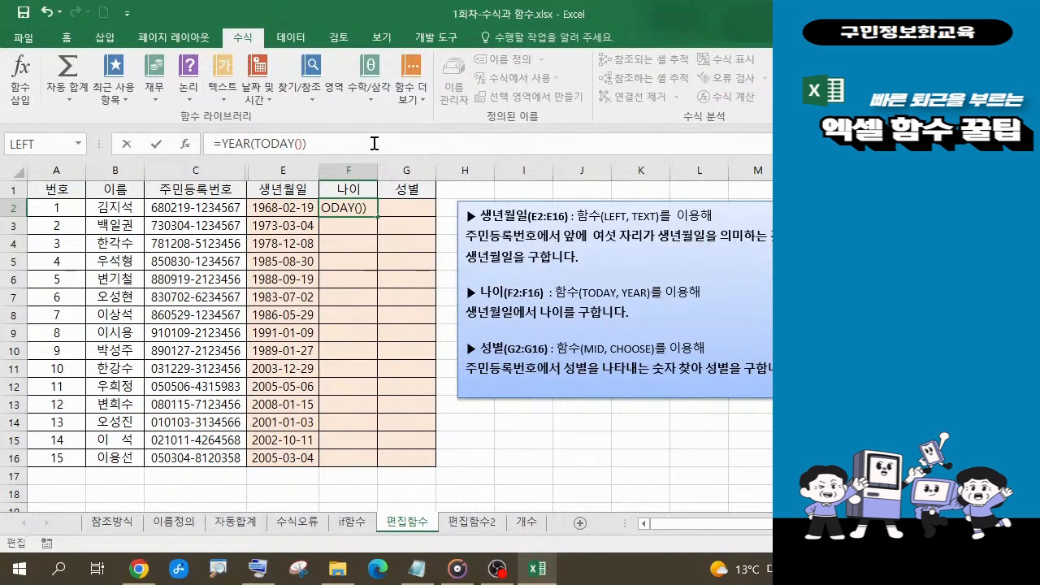
key(Return)
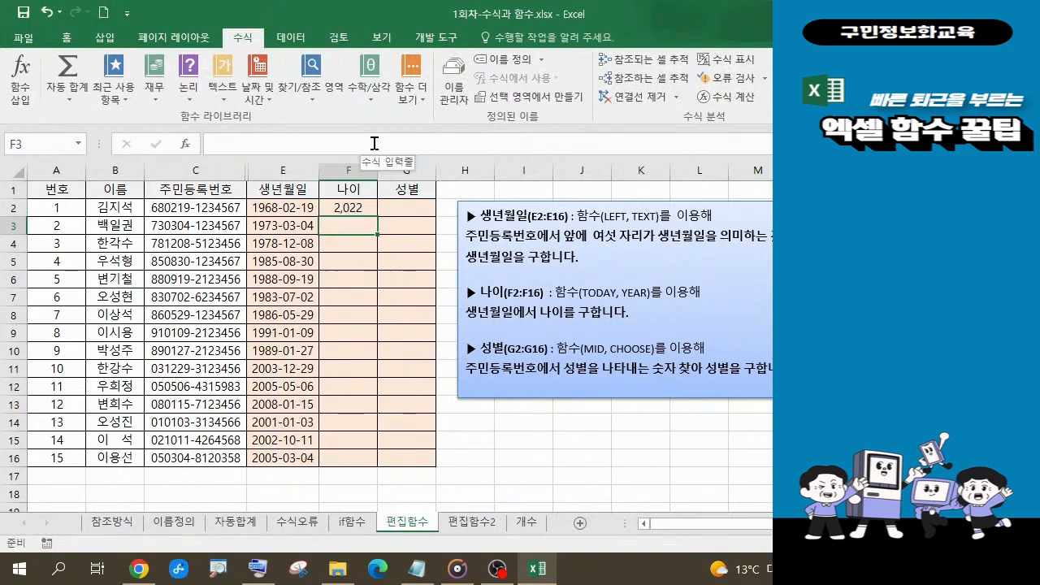
Extend the F2 formula to subtract the birth year, making it =YEAR(TODAY())-YEAR(E2), and enter it.
click(353, 209)
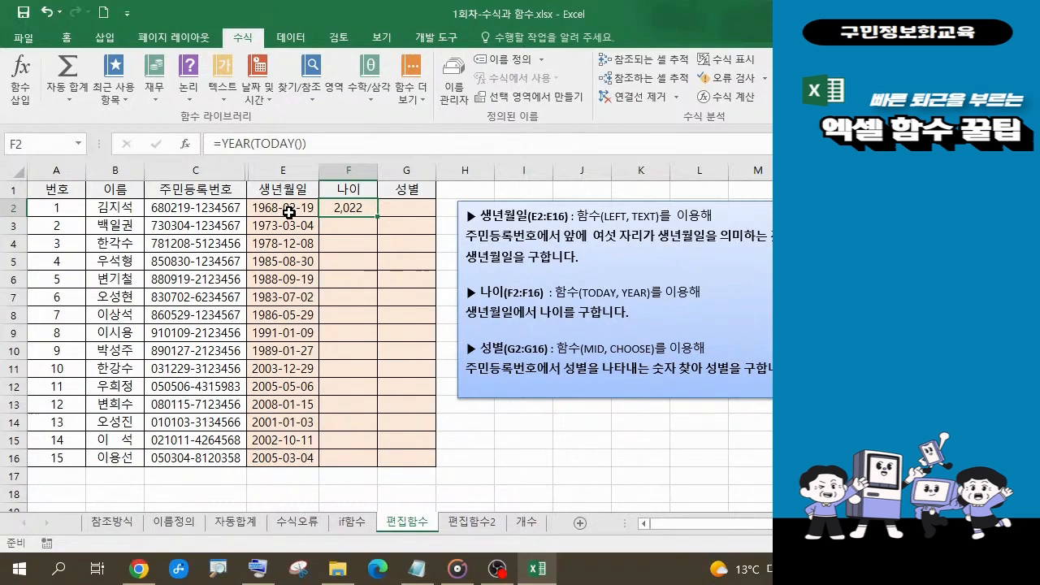
click(323, 143)
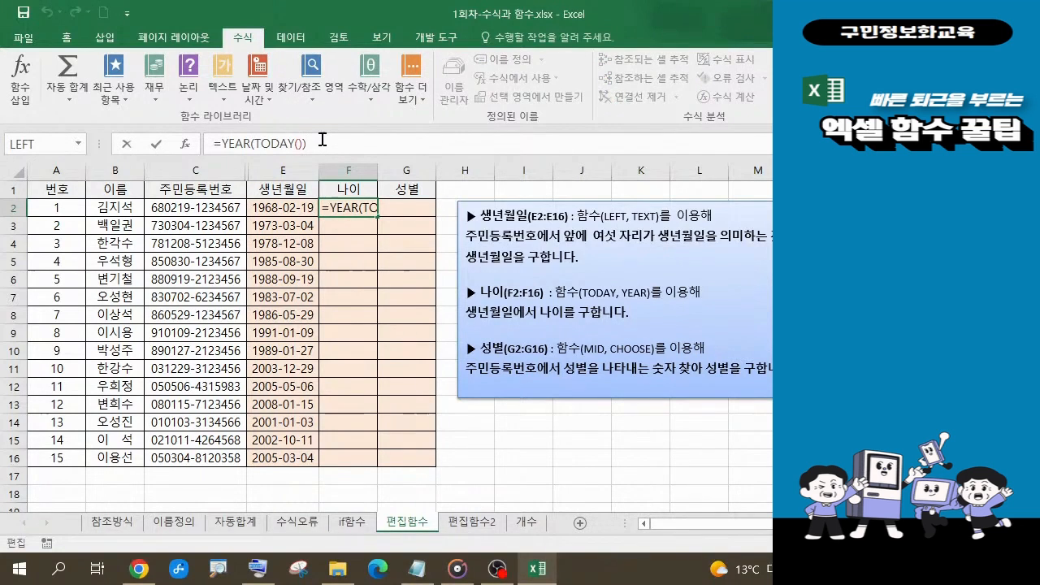
text(-)
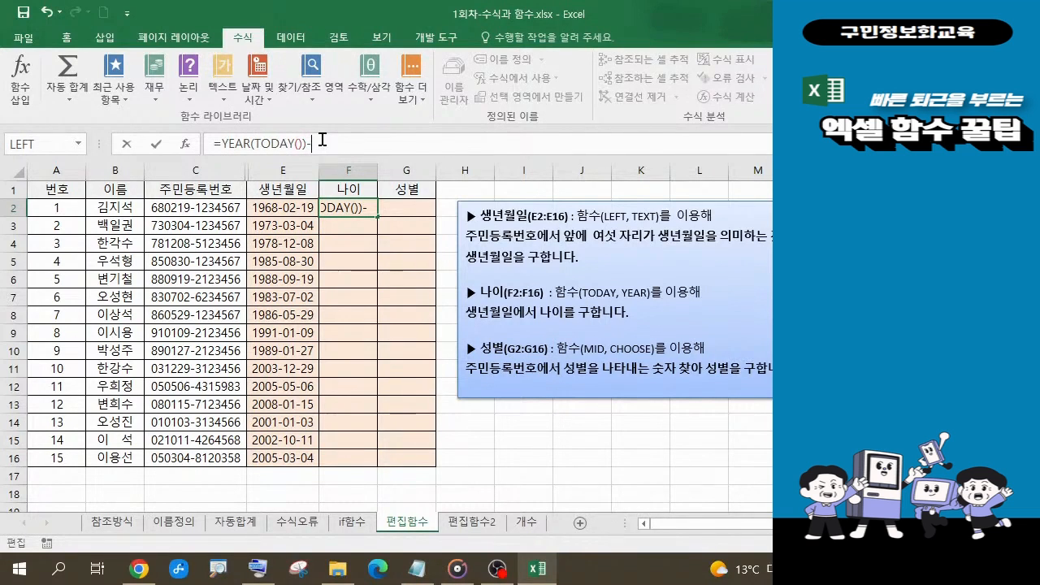
text(Y)
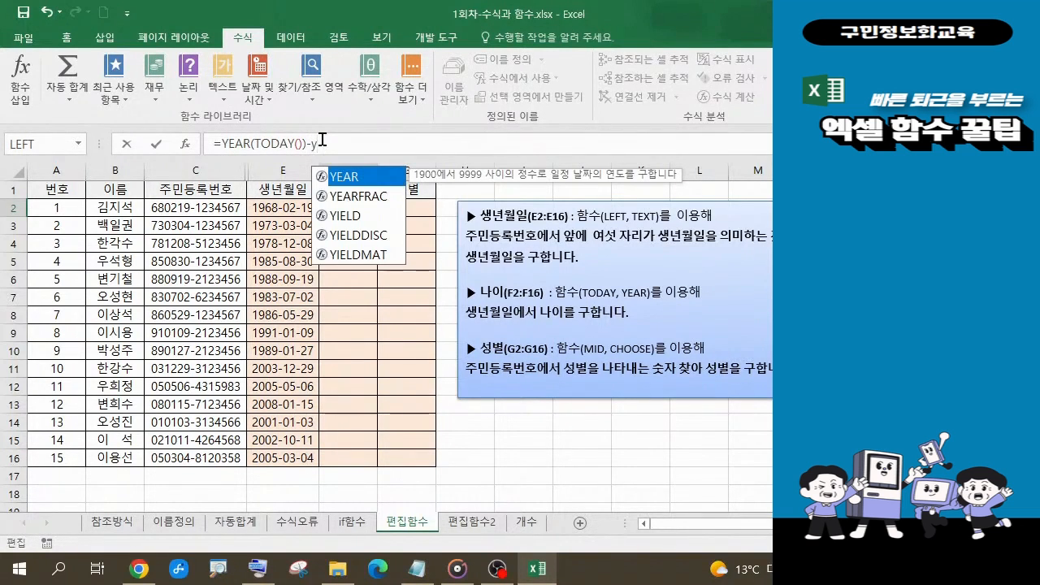
double_click(346, 177)
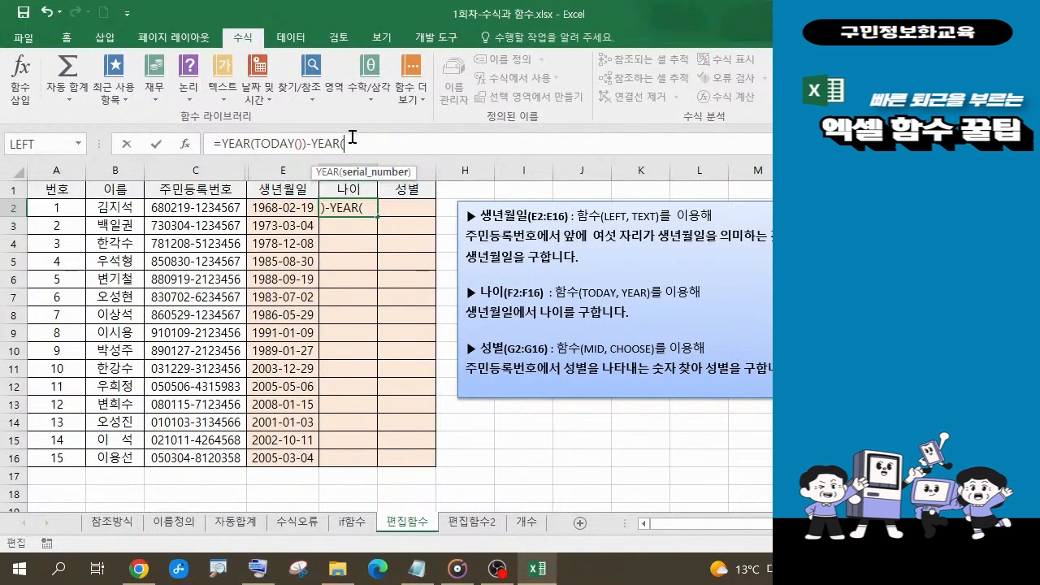
click(279, 208)
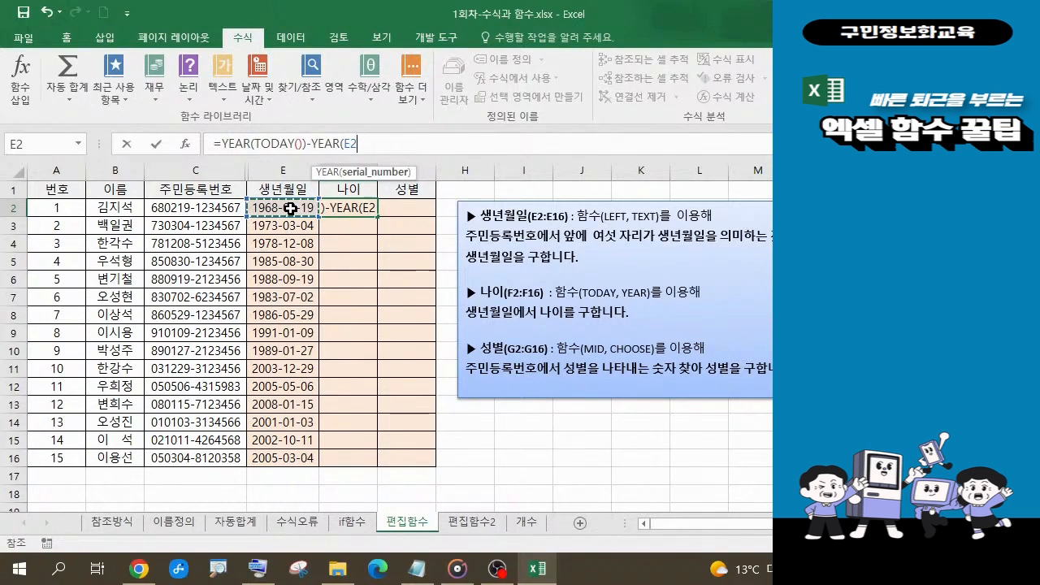
text())
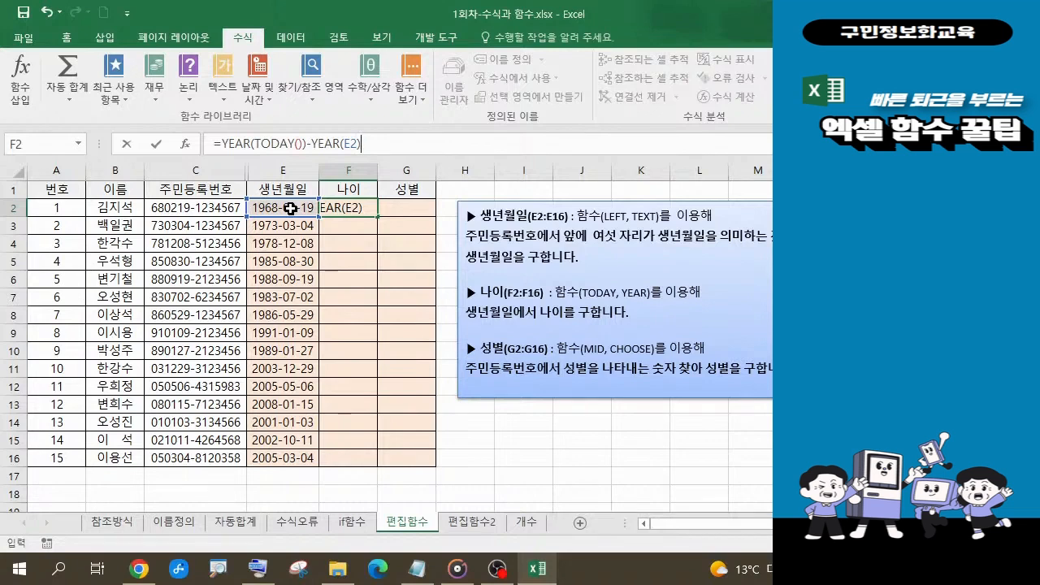
key(Return)
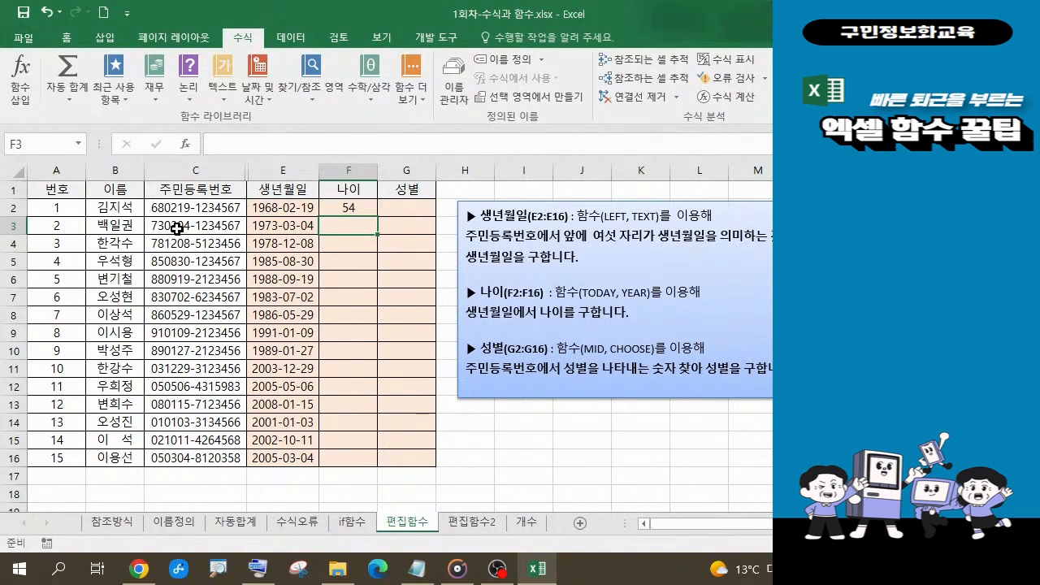
Add +1 to the end of the age formula in F2 and enter it.
click(351, 209)
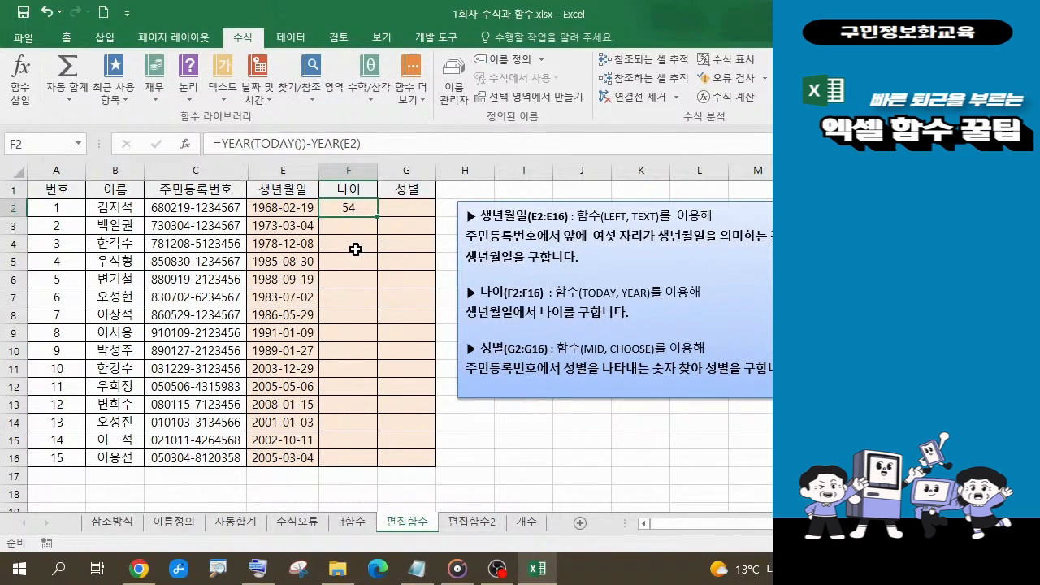
click(372, 142)
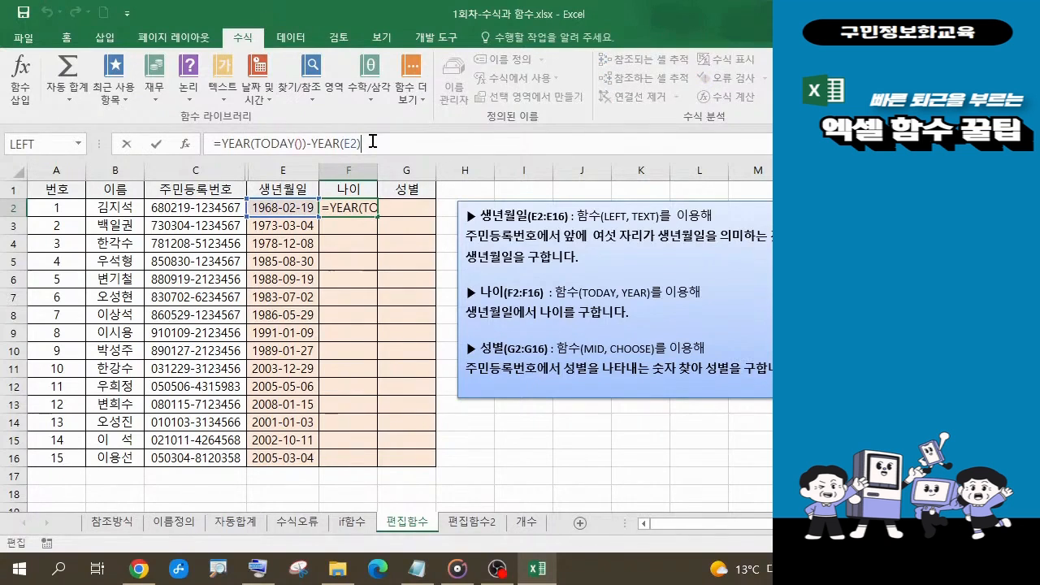
text(+1)
key(Return)
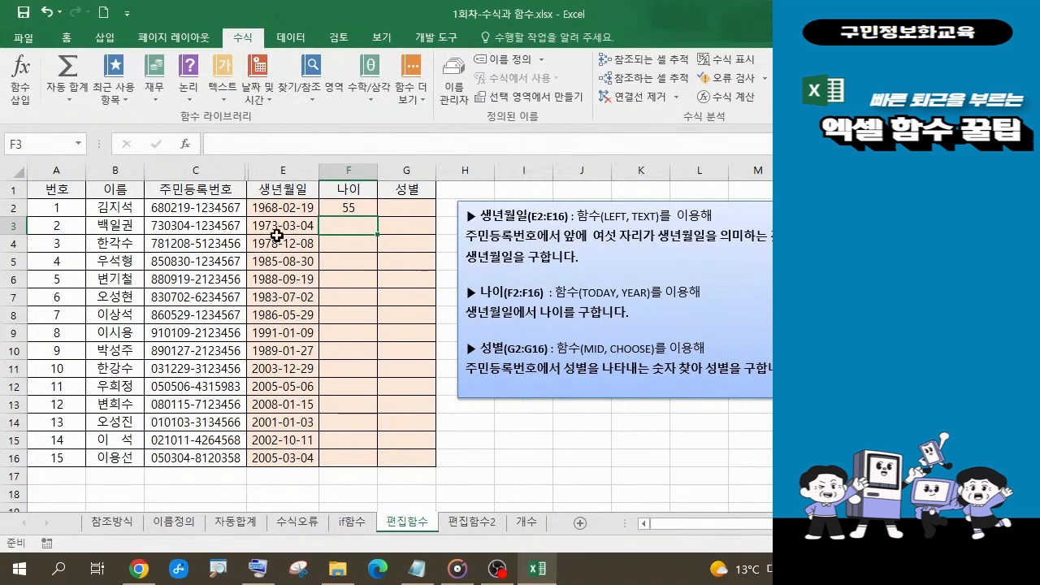
Copy the complete F2 formula =YEAR(TODAY())-YEAR(E2)+1, switch briefly to Notepad, and return to the formula in Excel.
click(353, 207)
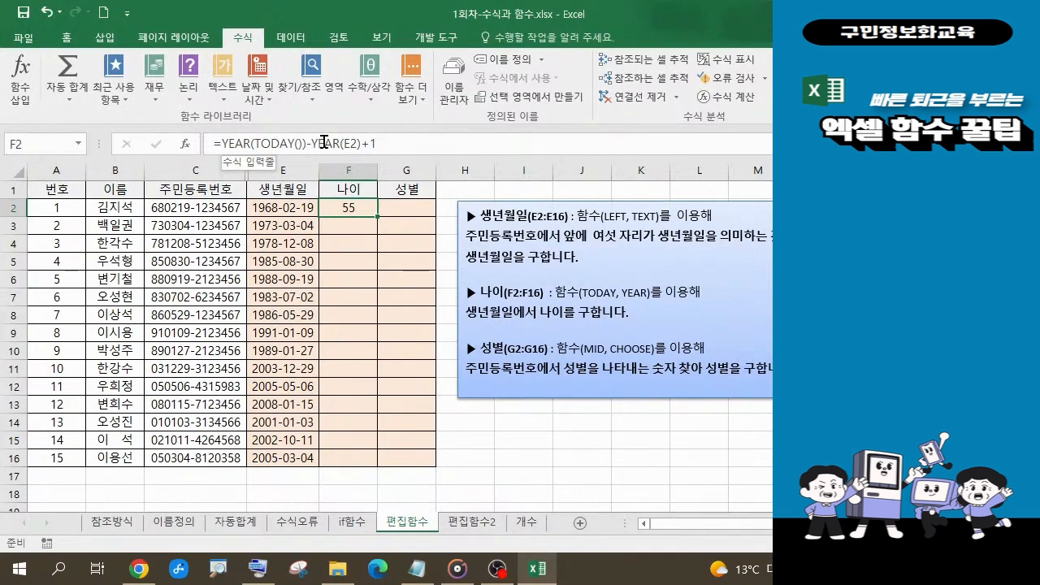
mouse_move(473, 574)
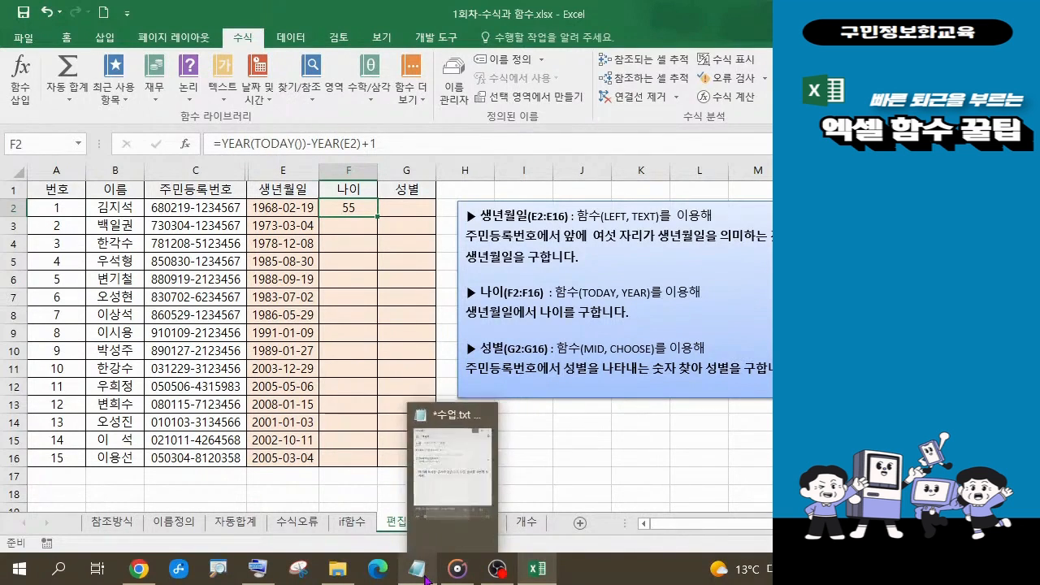
click(398, 144)
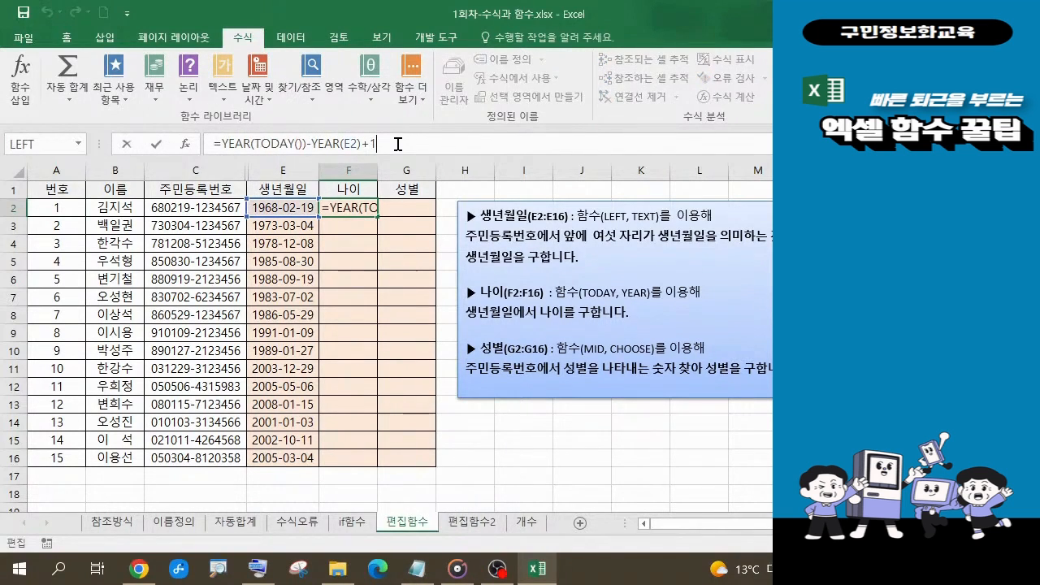
drag(398, 144, 210, 143)
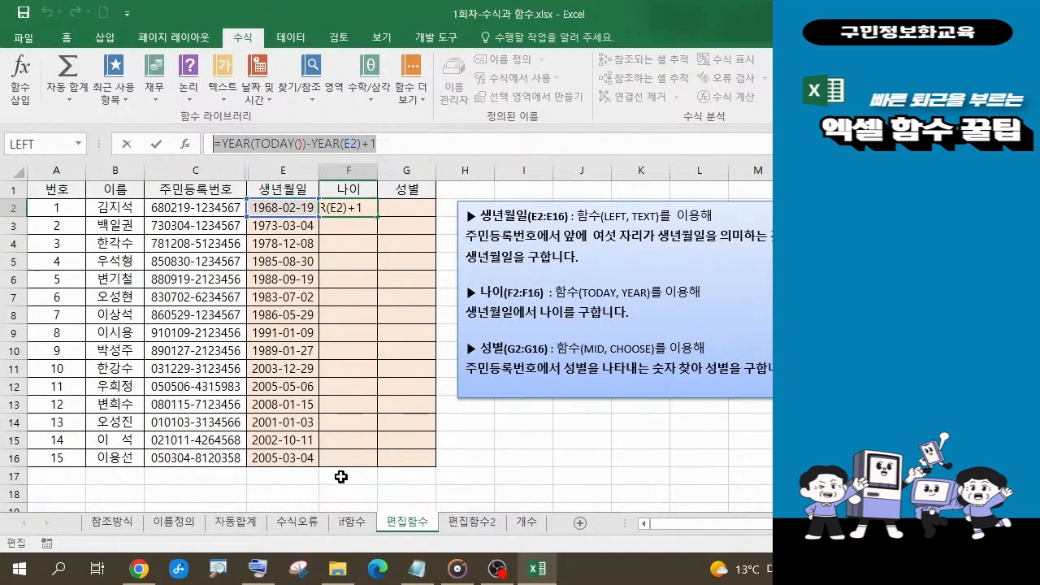
click(412, 576)
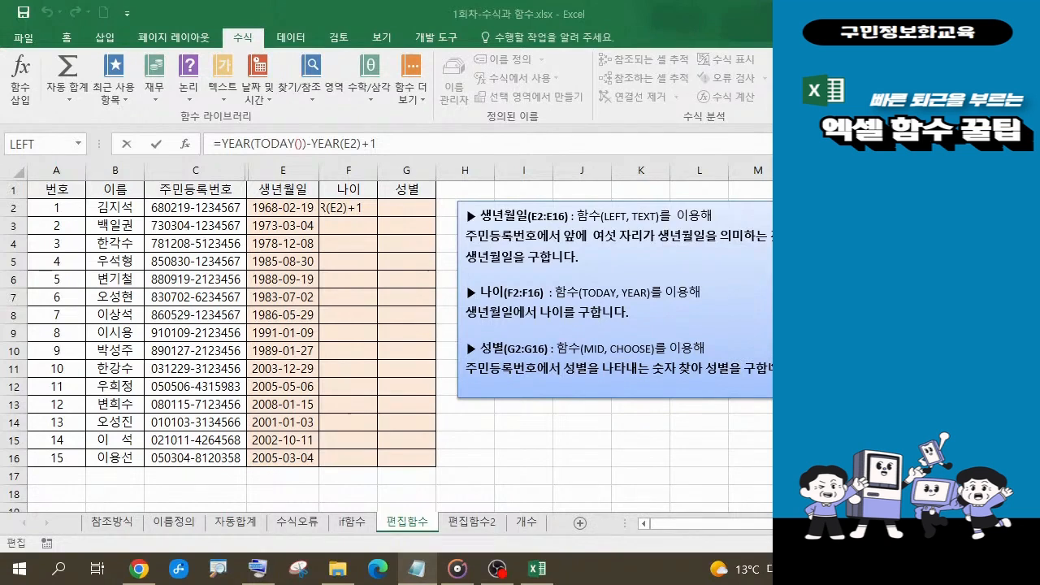
click(385, 142)
click(385, 142)
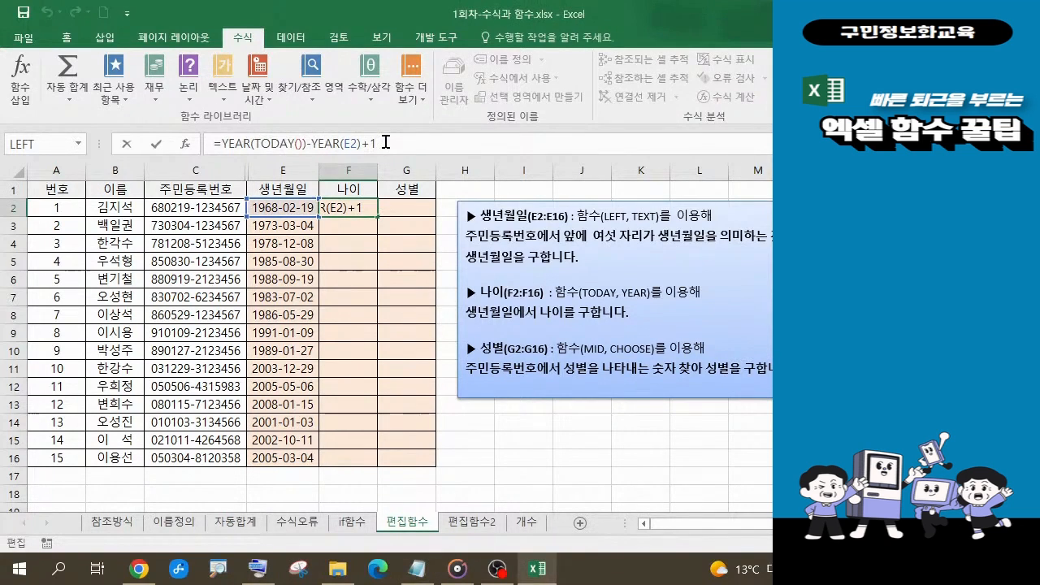
Enter the age formula =YEAR(TODAY())-YEAR(E2)+1 in F2 and fill it down to F16.
key(Return)
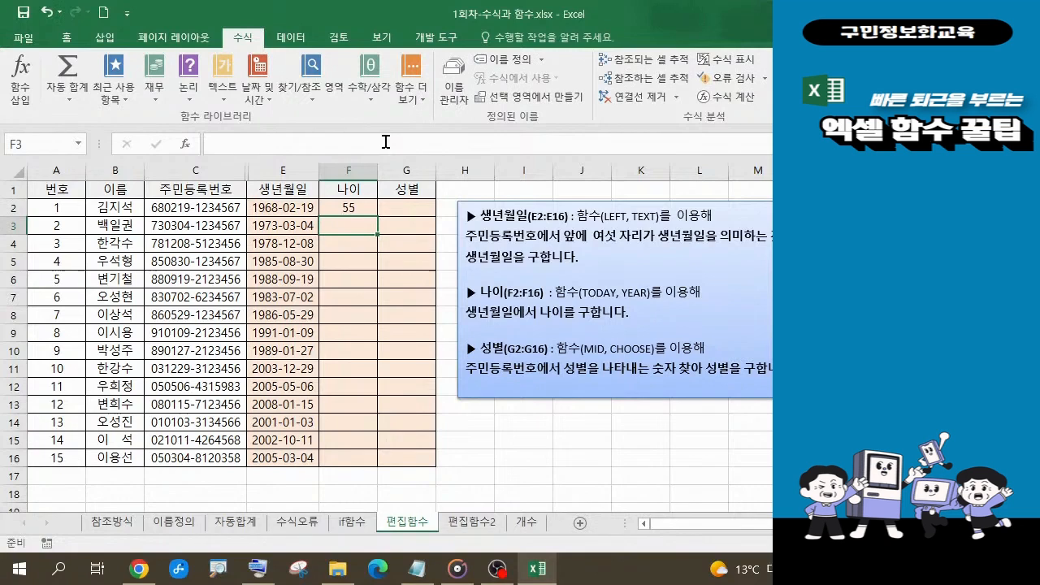
click(357, 208)
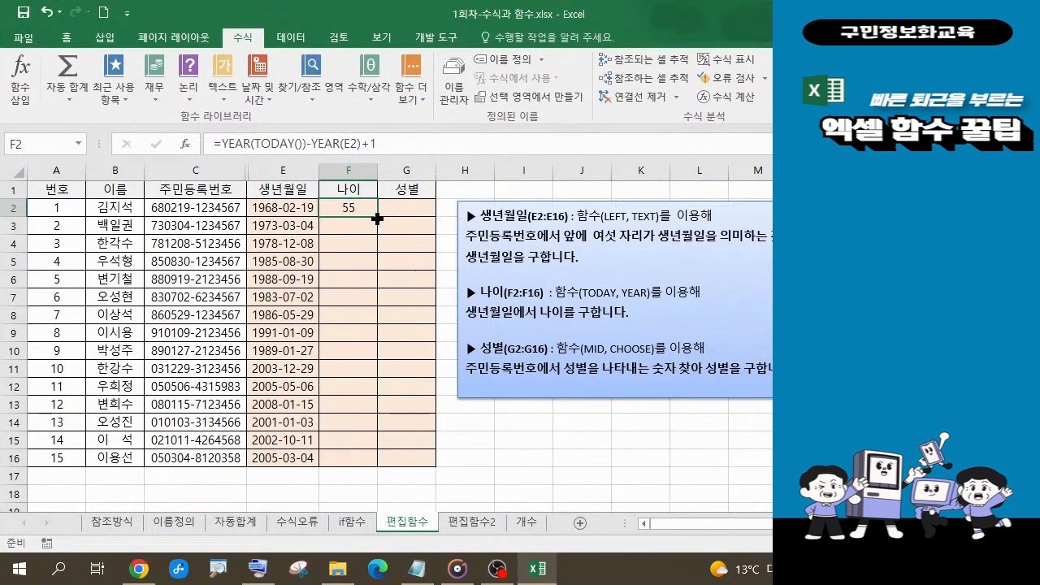
drag(377, 218, 362, 461)
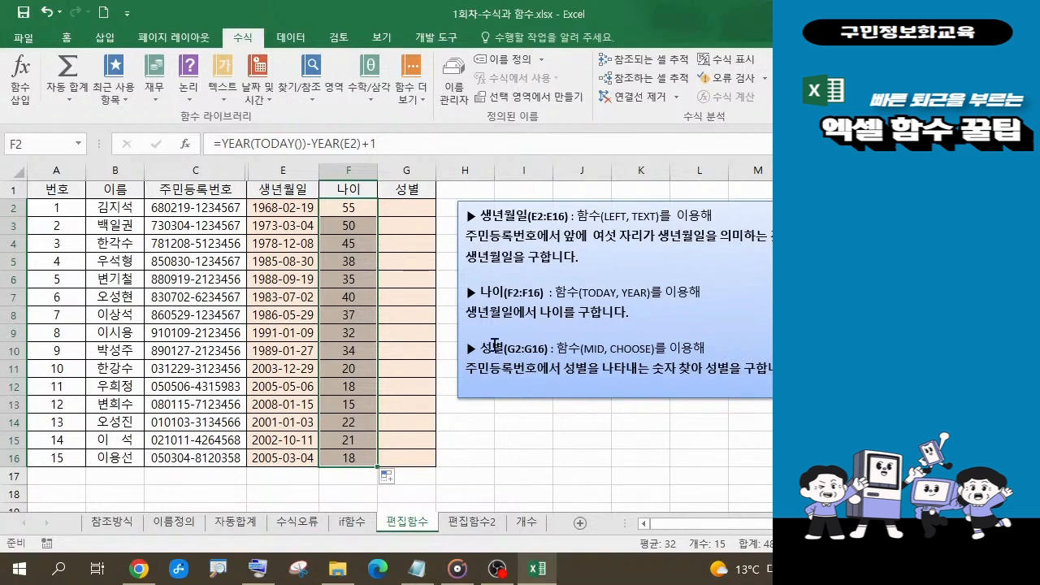
Select G2 and examine the gender exercise's MID and CHOOSE instructions together with the digit following the hyphen in each registration number.
click(419, 210)
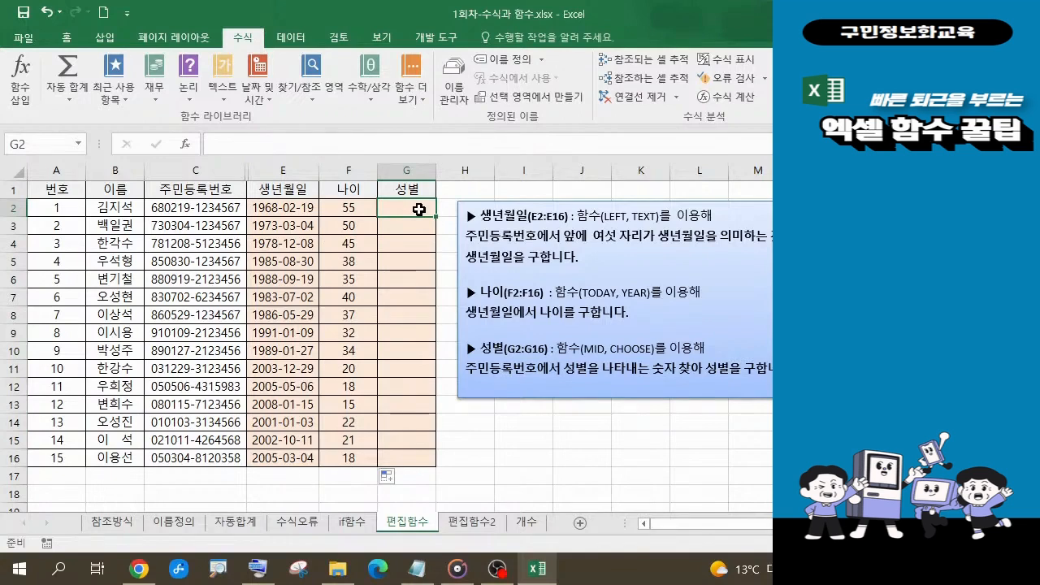
click(402, 579)
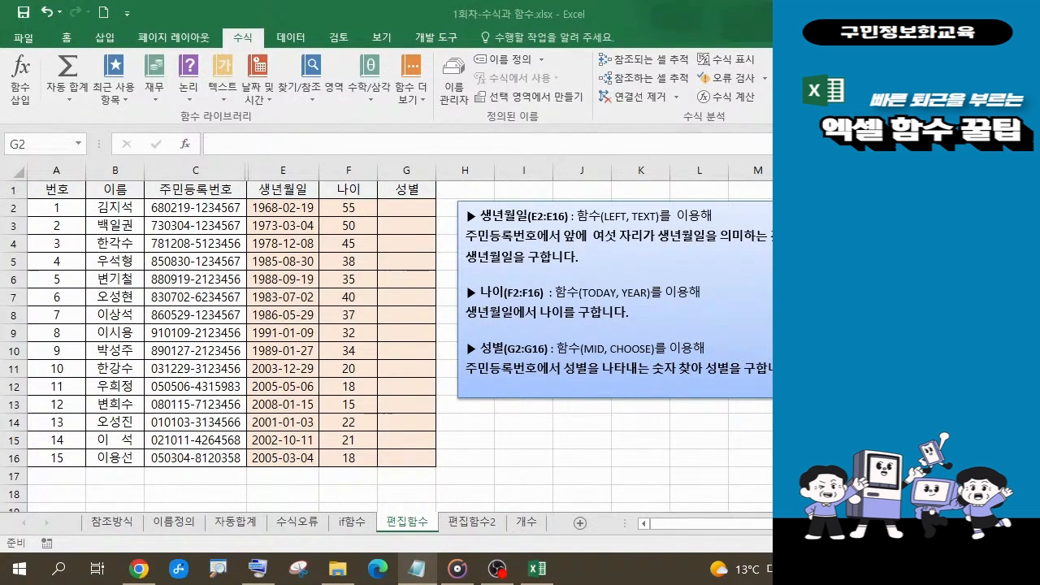
click(408, 210)
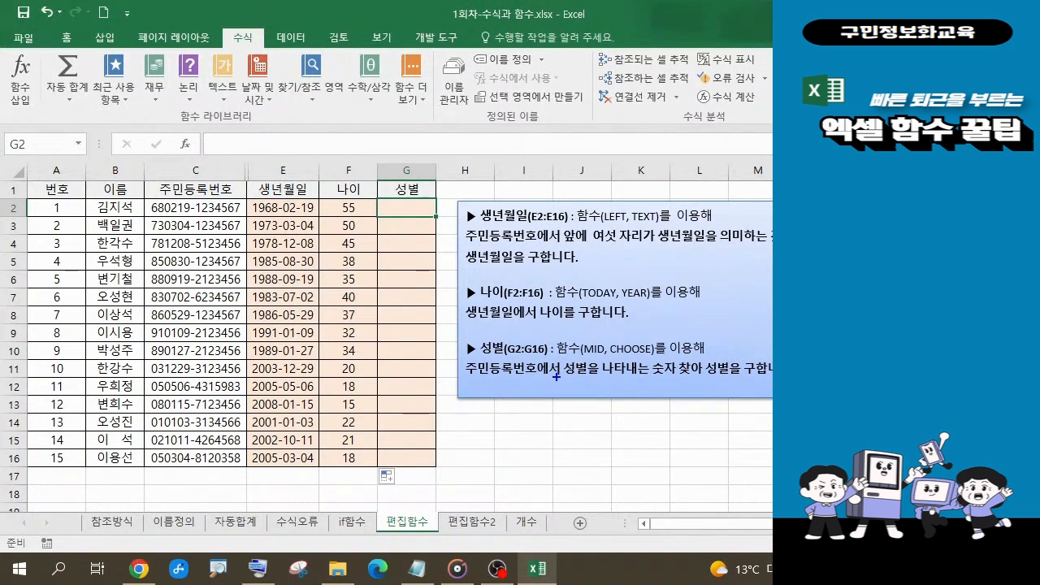
key(r)
drag(448, 332, 779, 397)
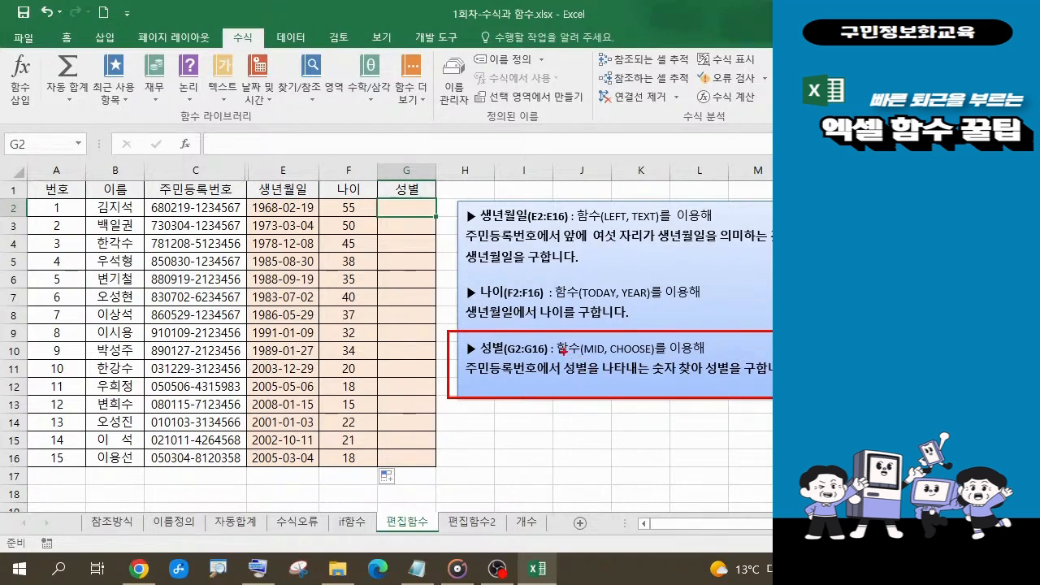
drag(559, 355, 652, 356)
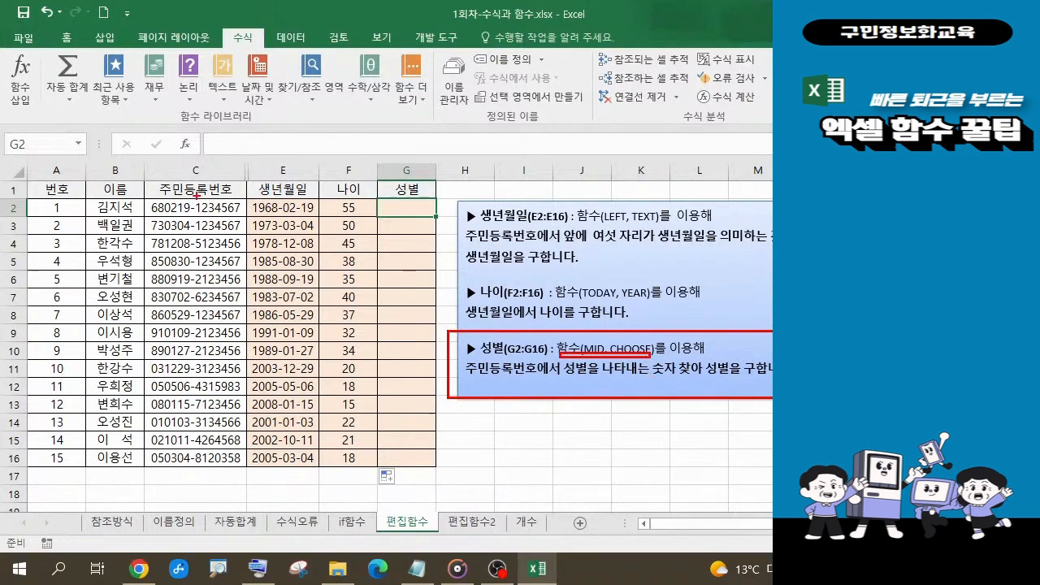
mouse_move(192, 202)
mouse_down()
mouse_move(204, 220)
mouse_move(201, 469)
mouse_up()
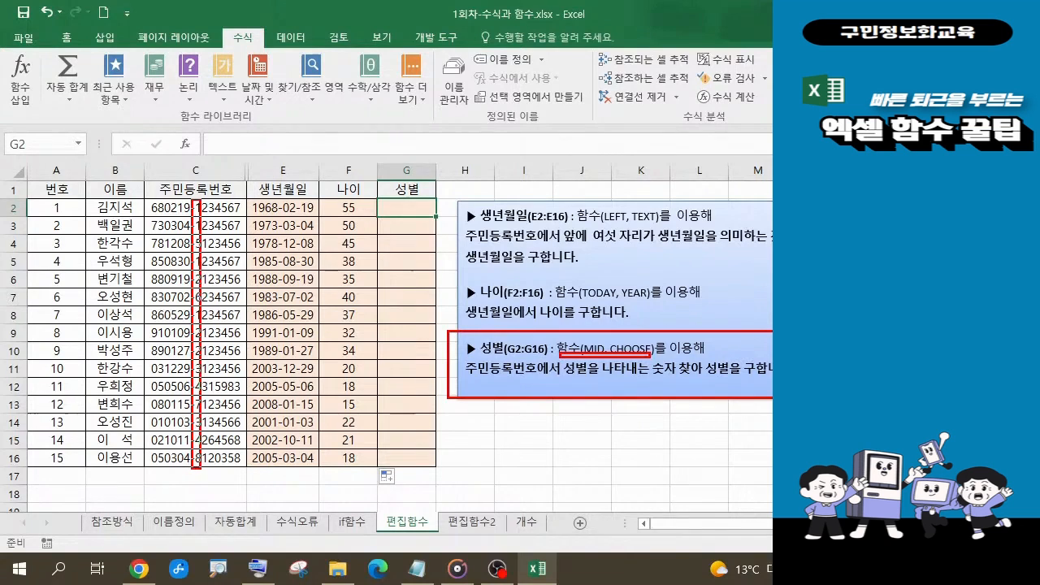
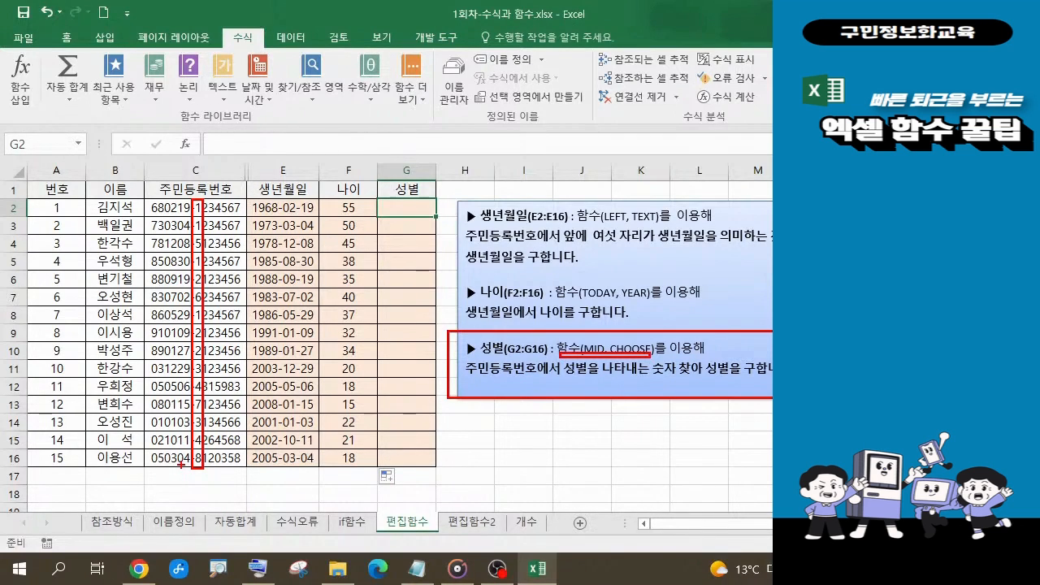
key(Escape)
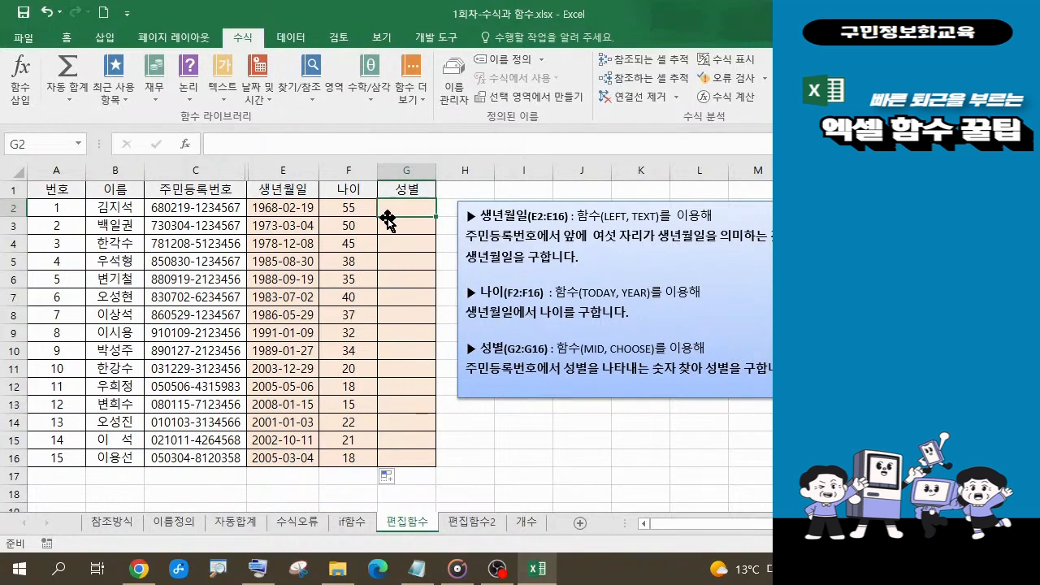
Start a MID function in G2, bring up its function arguments, and set Text to C2.
text(=)
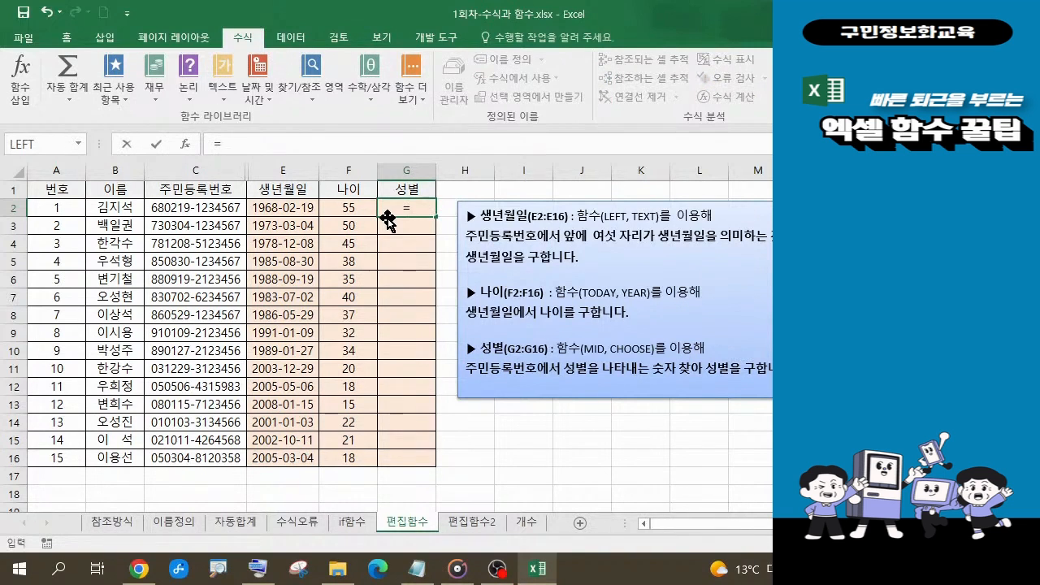
text(m)
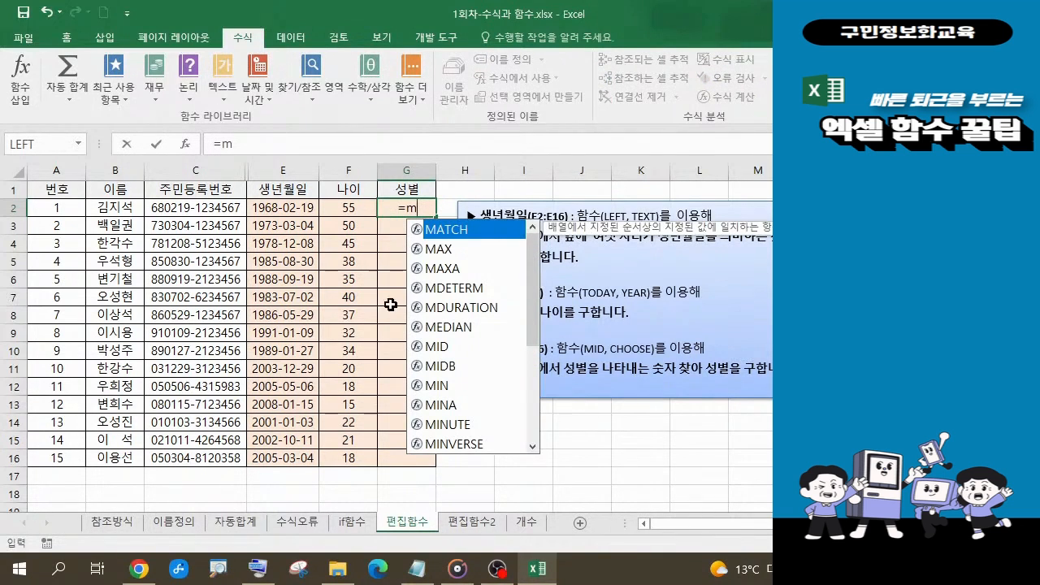
click(435, 348)
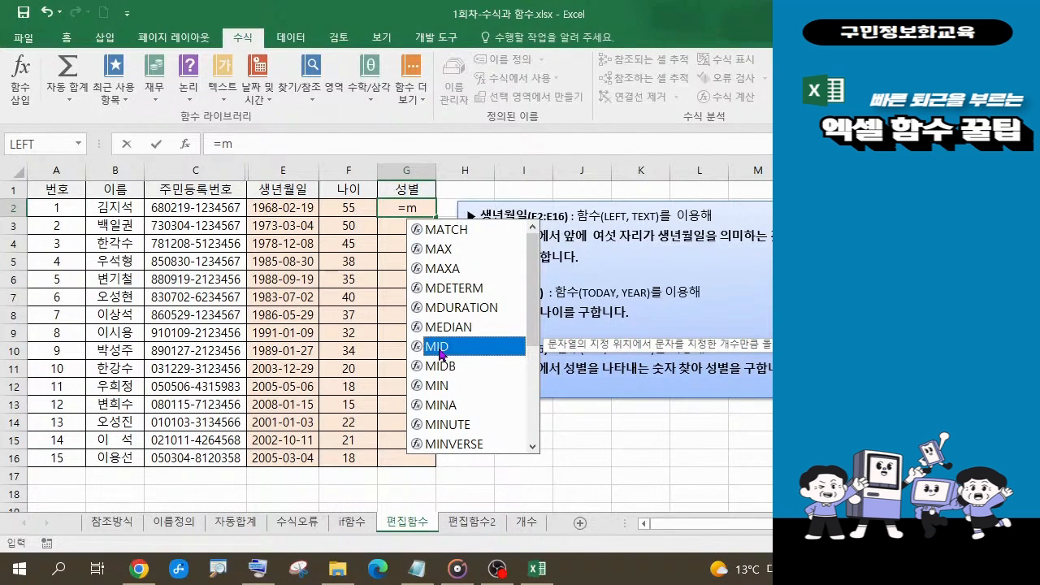
double_click(439, 352)
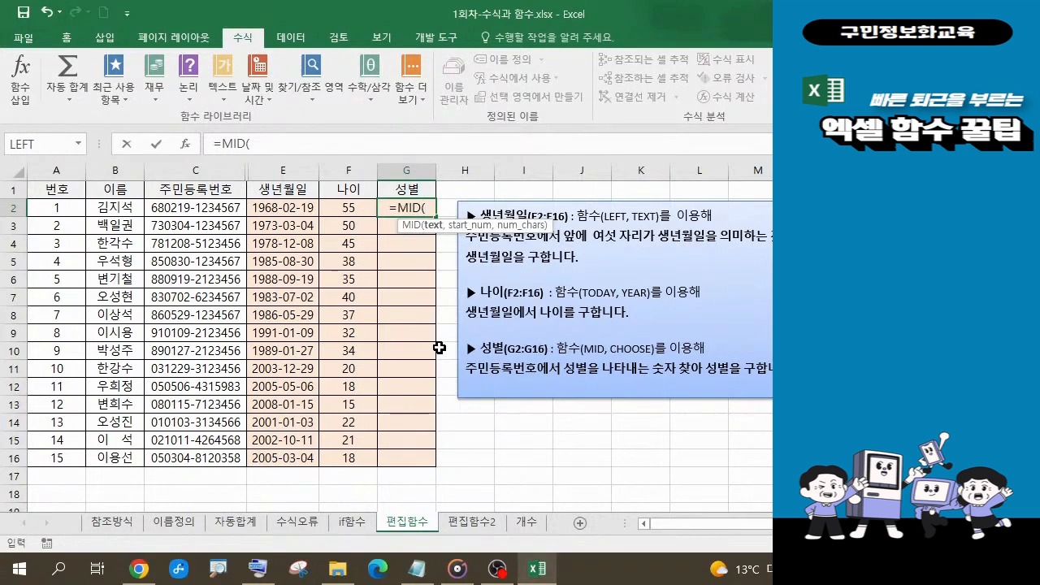
key(ctrl+a)
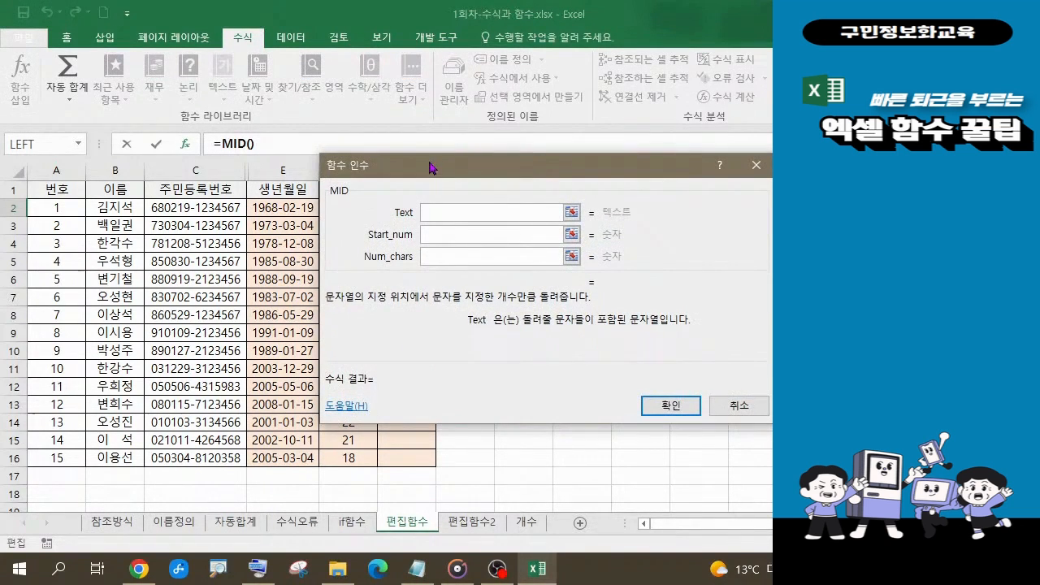
drag(431, 166, 560, 177)
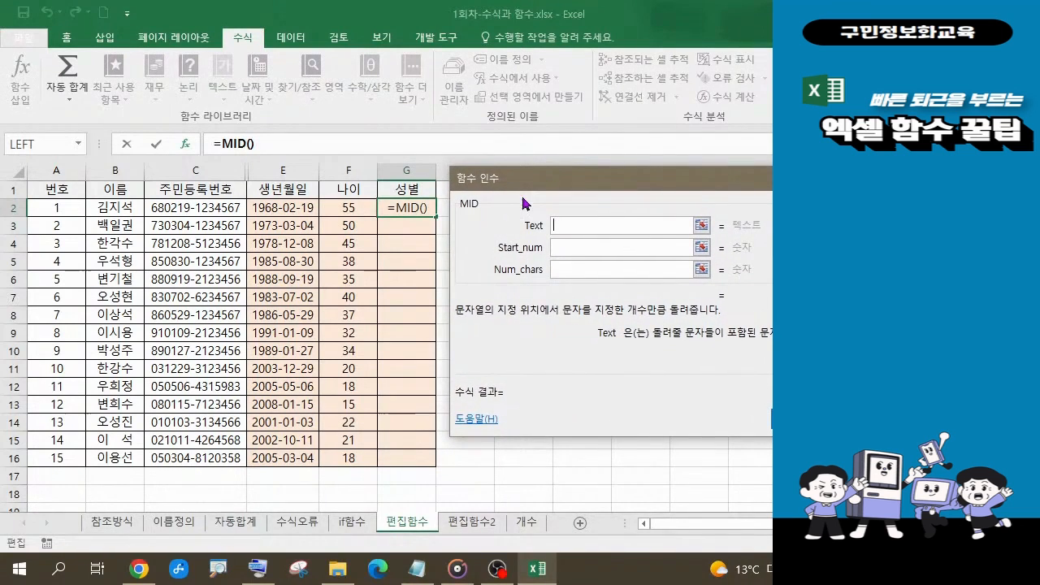
click(582, 275)
click(558, 243)
click(561, 230)
click(208, 210)
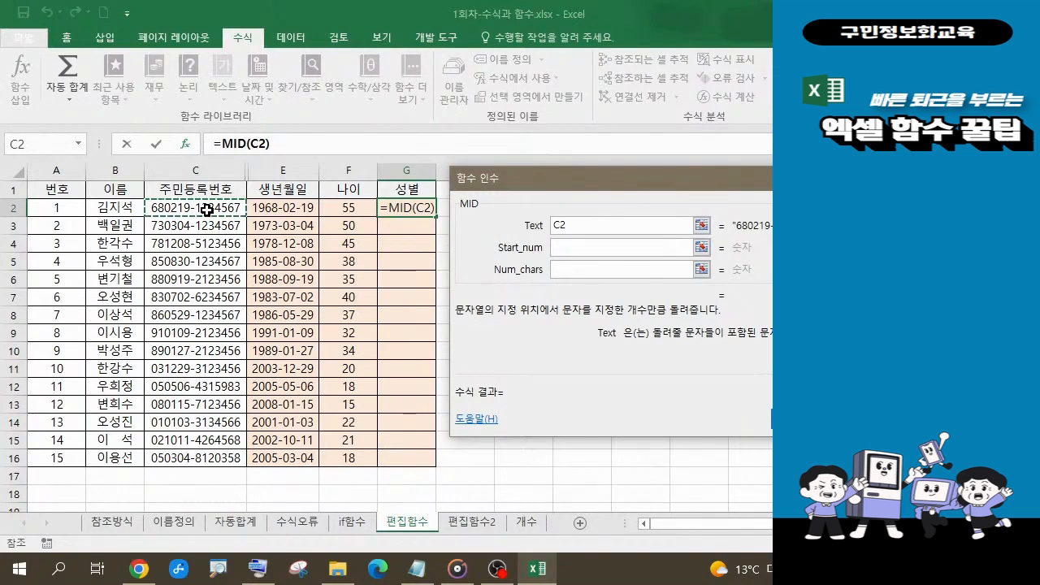
Set the MID function's Start_num to 8 and Num_chars to 1.
click(584, 248)
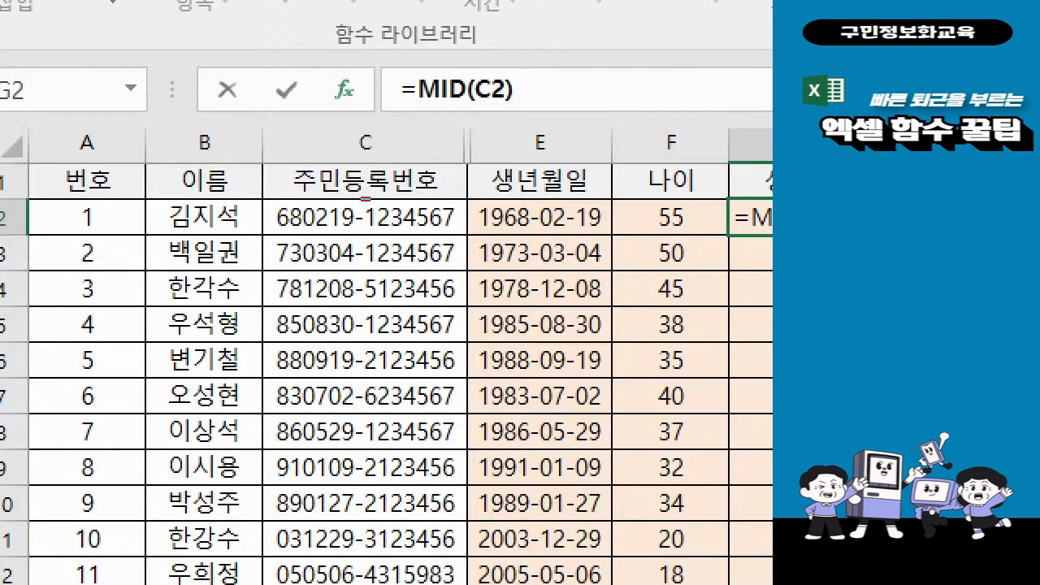
drag(361, 202, 380, 234)
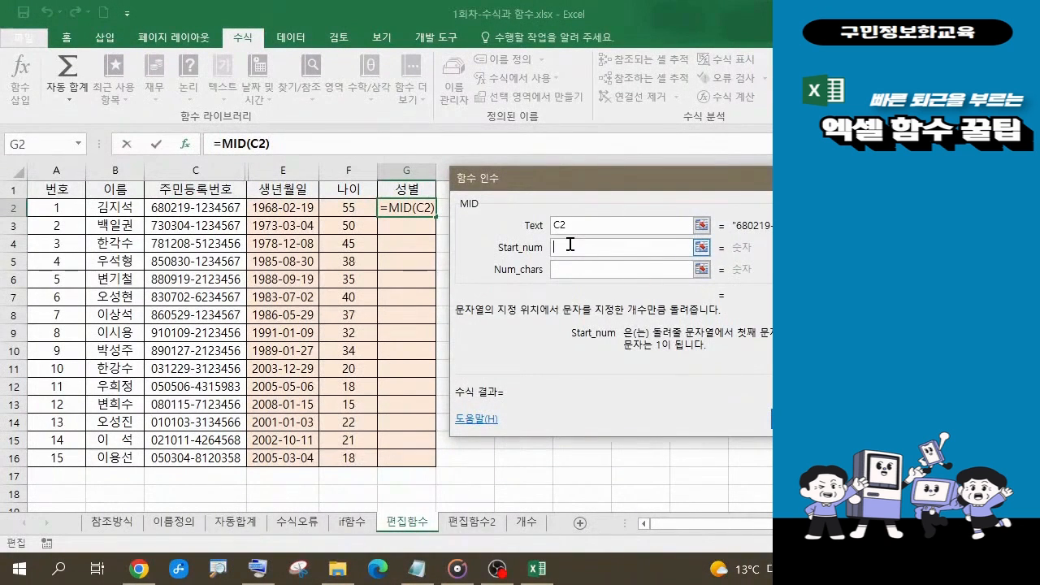
click(571, 246)
text(8)
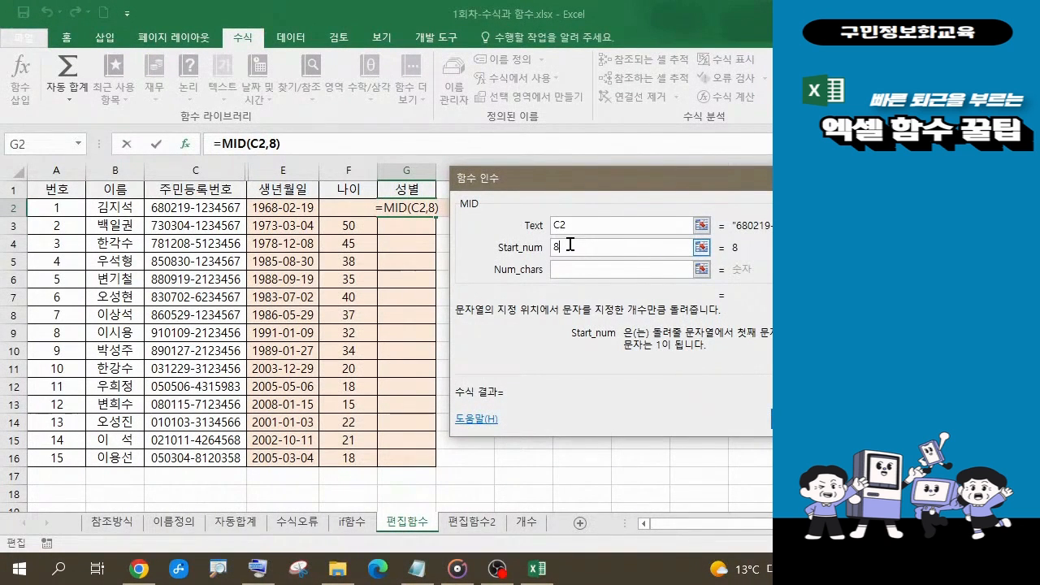
key(Tab)
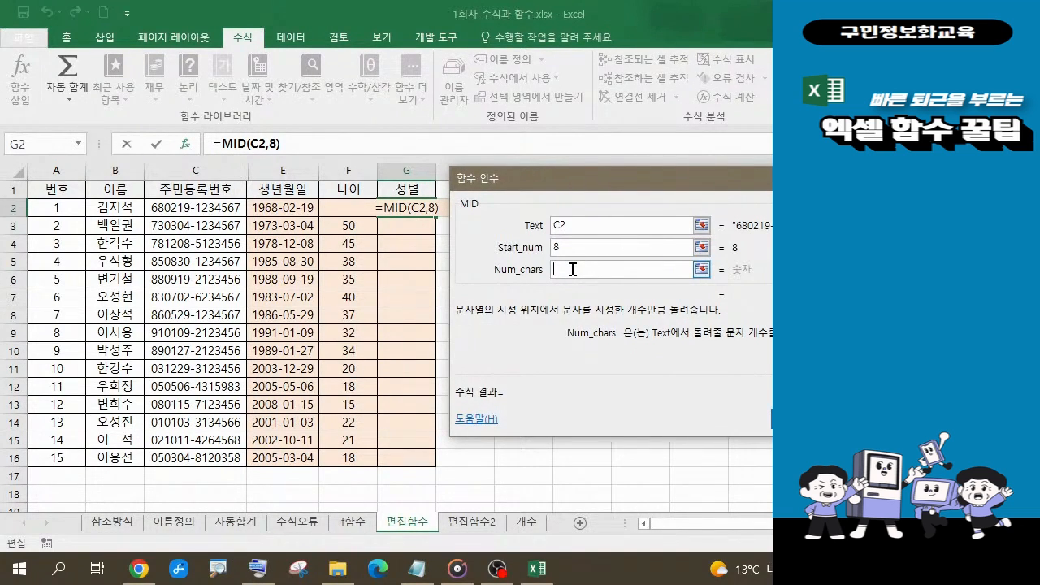
text(1)
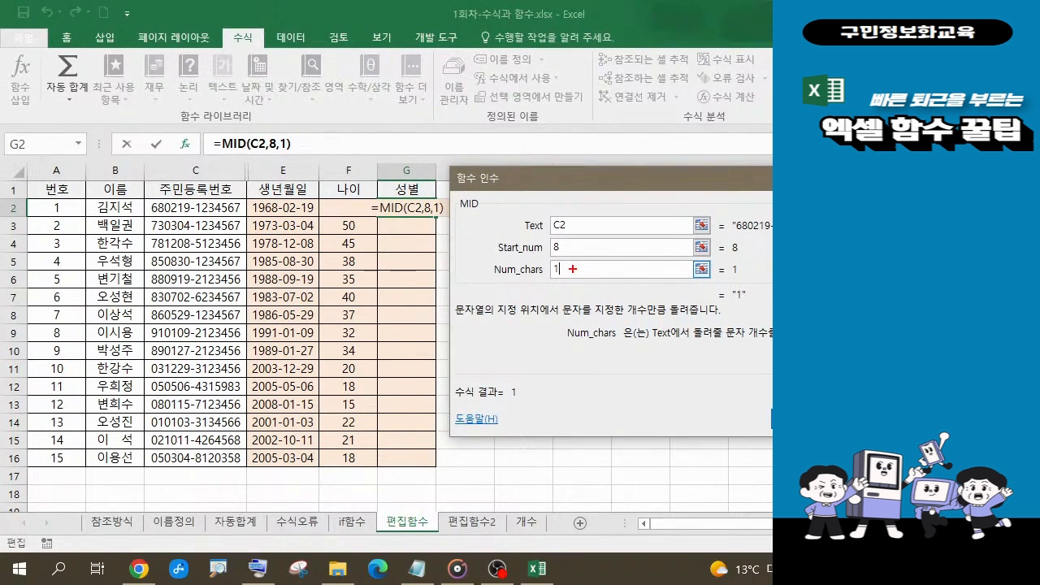
Review the MID arguments, enter =MID(C2,8,1) in G2, and fill the formula down to G16.
drag(201, 129, 302, 158)
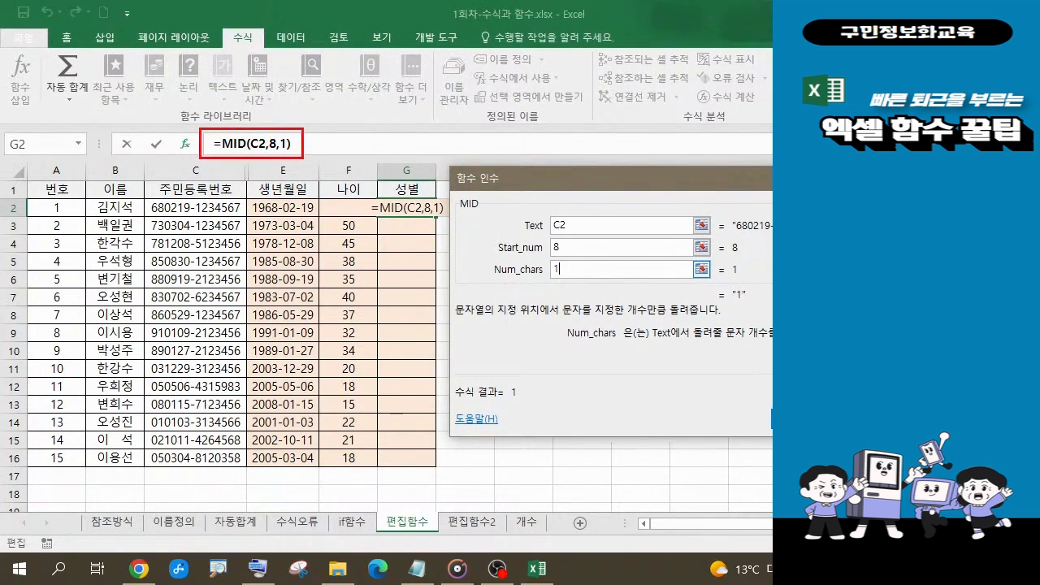
mouse_move(502, 202)
mouse_down()
mouse_move(561, 239)
mouse_move(585, 284)
mouse_up()
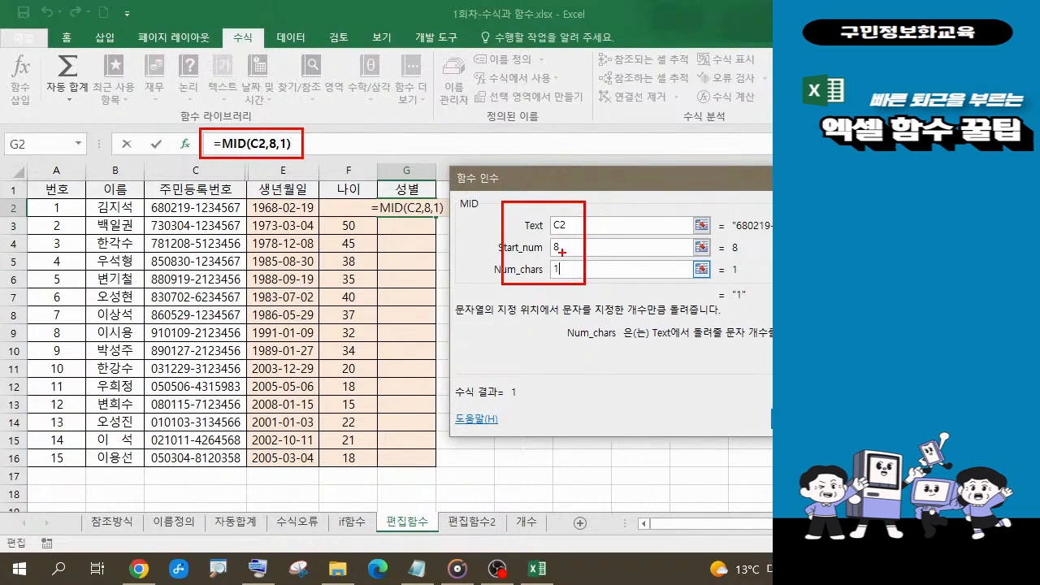
drag(568, 249, 605, 229)
drag(581, 271, 600, 307)
key(Escape)
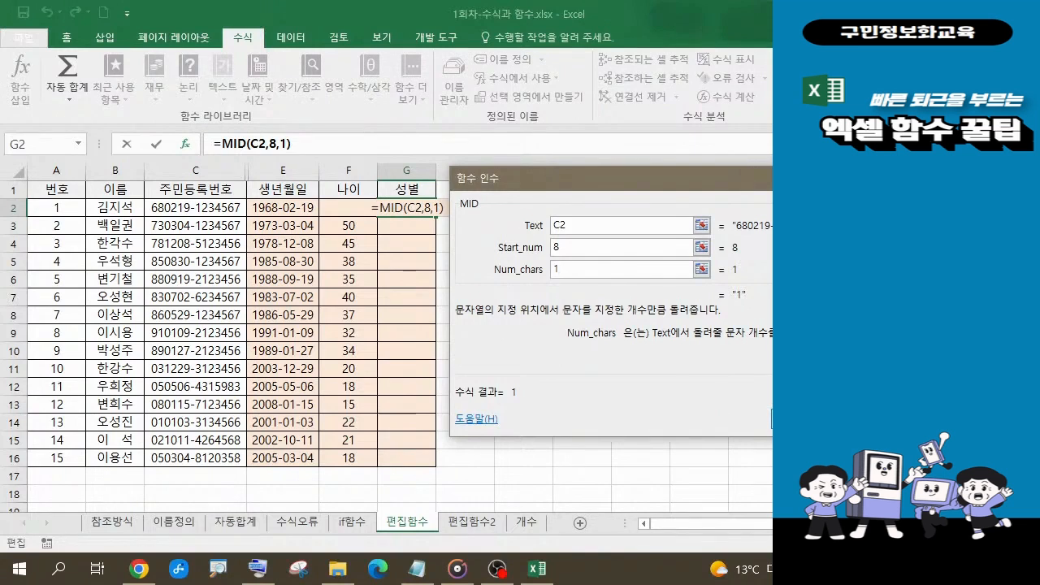
key(Return)
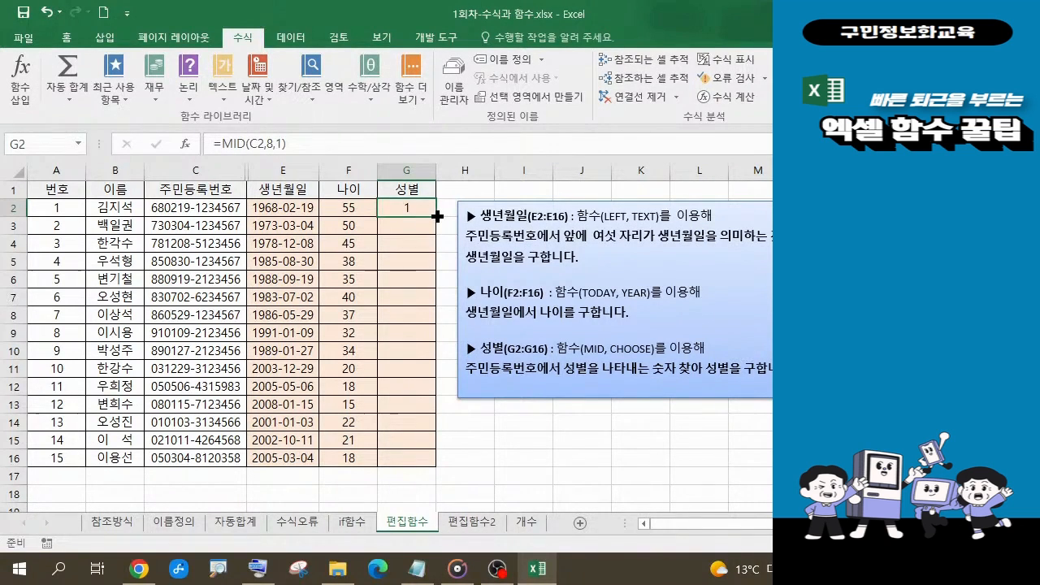
drag(437, 216, 445, 466)
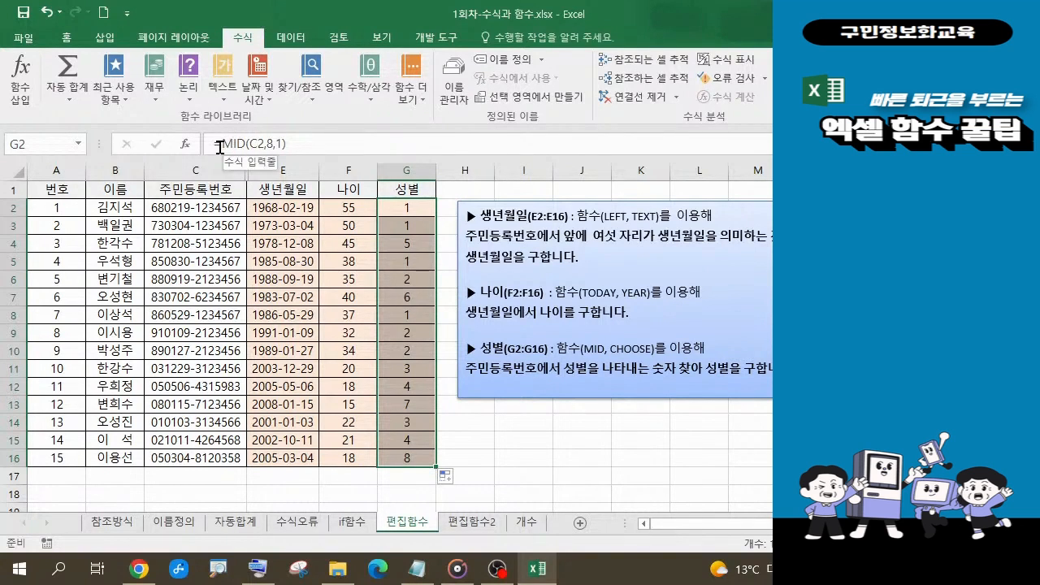
Insert the CHOOSE function ahead of MID in the G2 formula so it begins =CHOOSE(MID(C2,8,1).
click(220, 145)
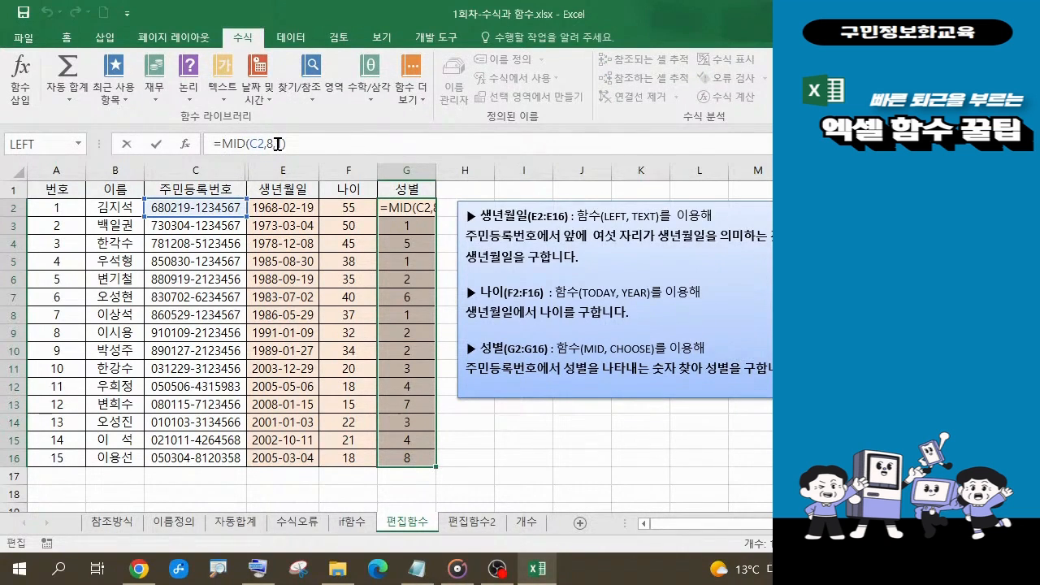
text(c)
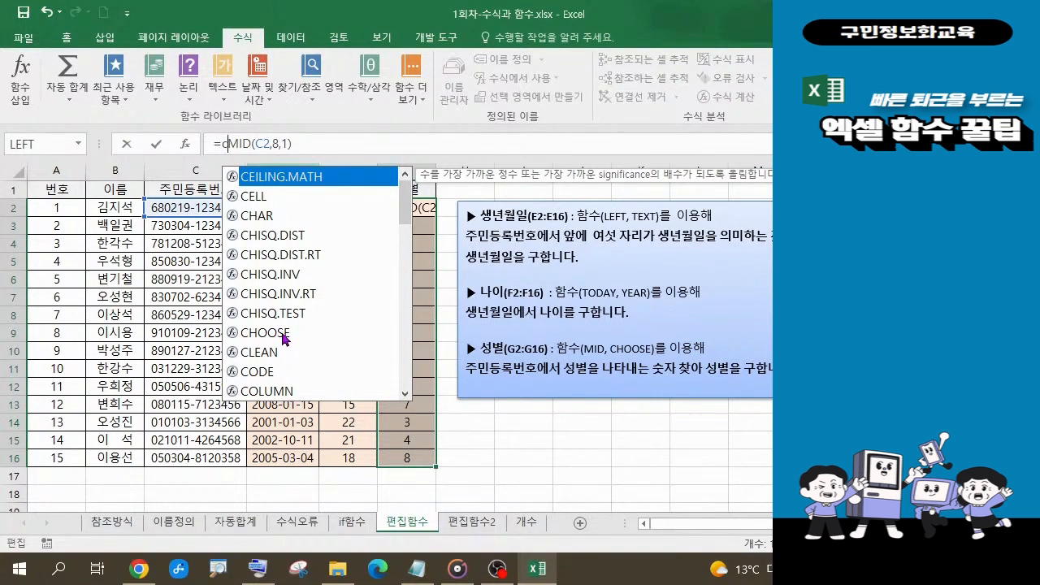
double_click(277, 333)
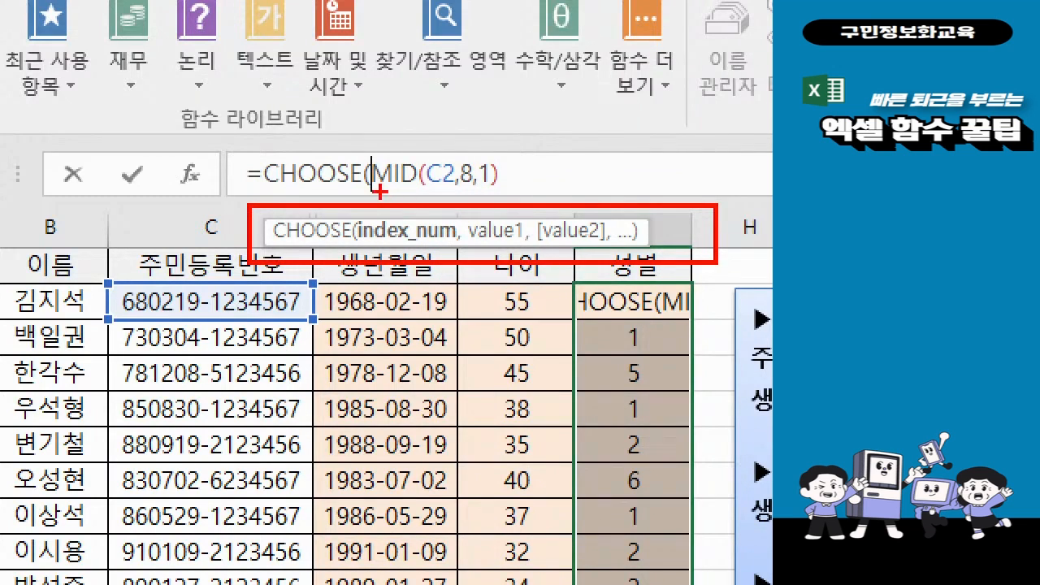
Examine the CHOOSE syntax, relating MID(C2,8,1) to index_num and marking "남" and "여" as the values that follow.
drag(379, 194, 473, 193)
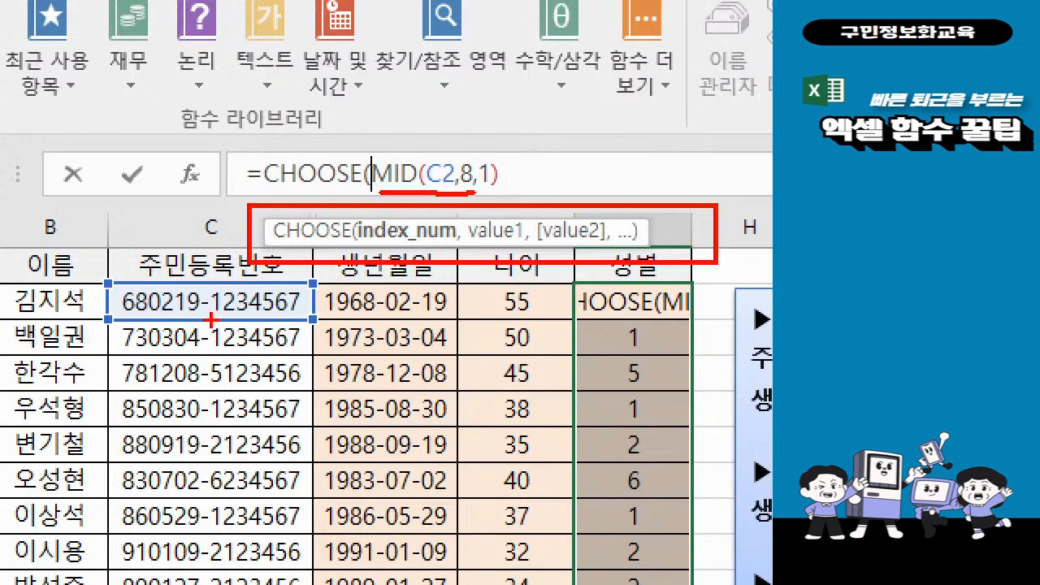
mouse_move(224, 318)
mouse_down()
mouse_move(217, 285)
mouse_move(215, 318)
mouse_up()
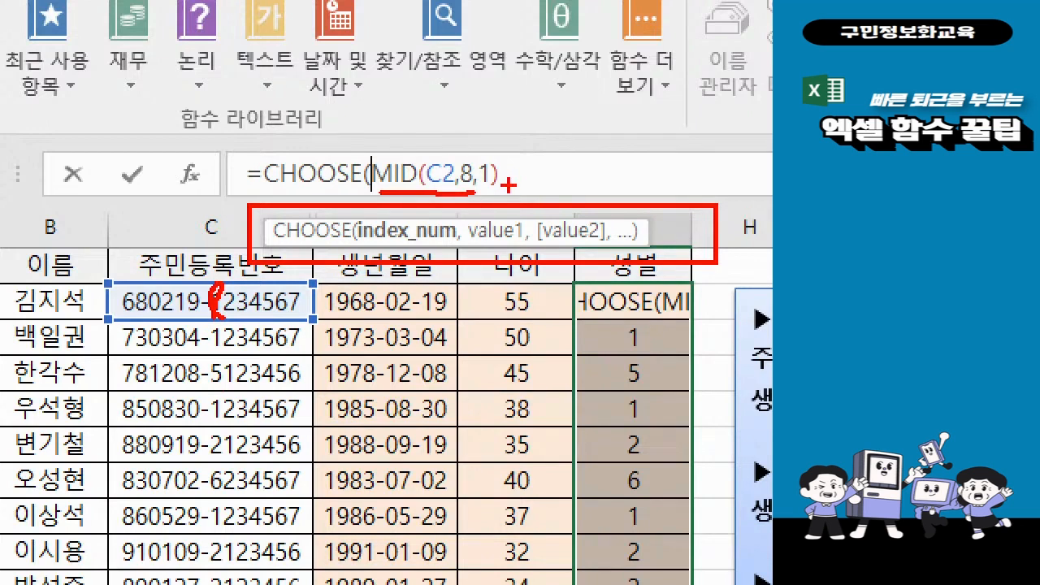
drag(503, 187, 497, 198)
mouse_move(512, 165)
mouse_down()
mouse_move(522, 152)
mouse_move(574, 200)
mouse_move(585, 182)
mouse_move(555, 216)
mouse_move(576, 209)
mouse_up()
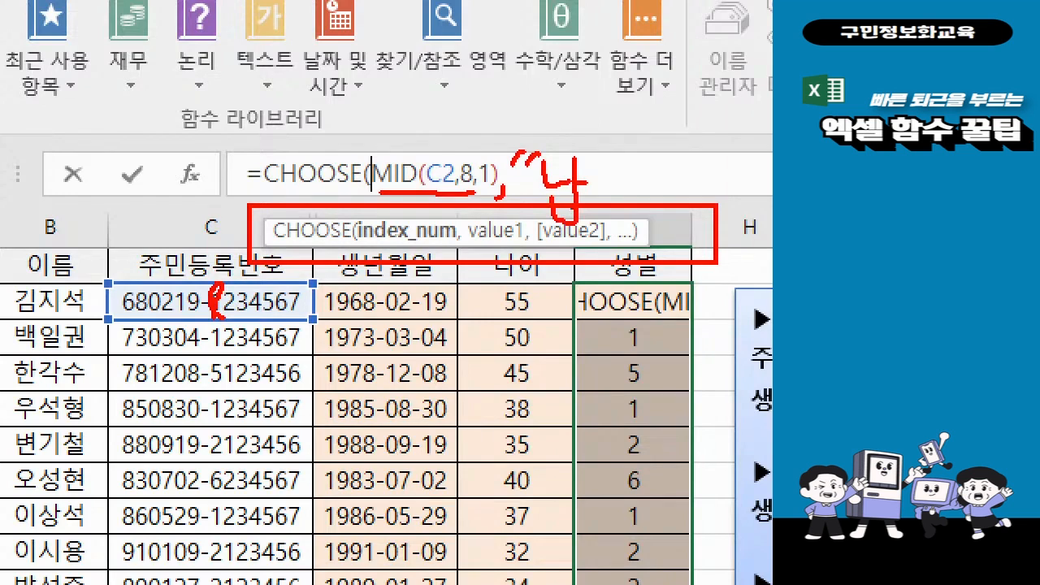
mouse_move(592, 151)
mouse_down()
mouse_move(619, 200)
mouse_move(613, 220)
mouse_up()
mouse_move(638, 152)
mouse_down()
mouse_move(630, 160)
mouse_move(651, 162)
mouse_move(667, 193)
mouse_move(721, 176)
mouse_move(715, 192)
mouse_up()
drag(725, 149, 730, 224)
mouse_move(746, 129)
mouse_down()
mouse_move(737, 163)
mouse_move(761, 160)
mouse_up()
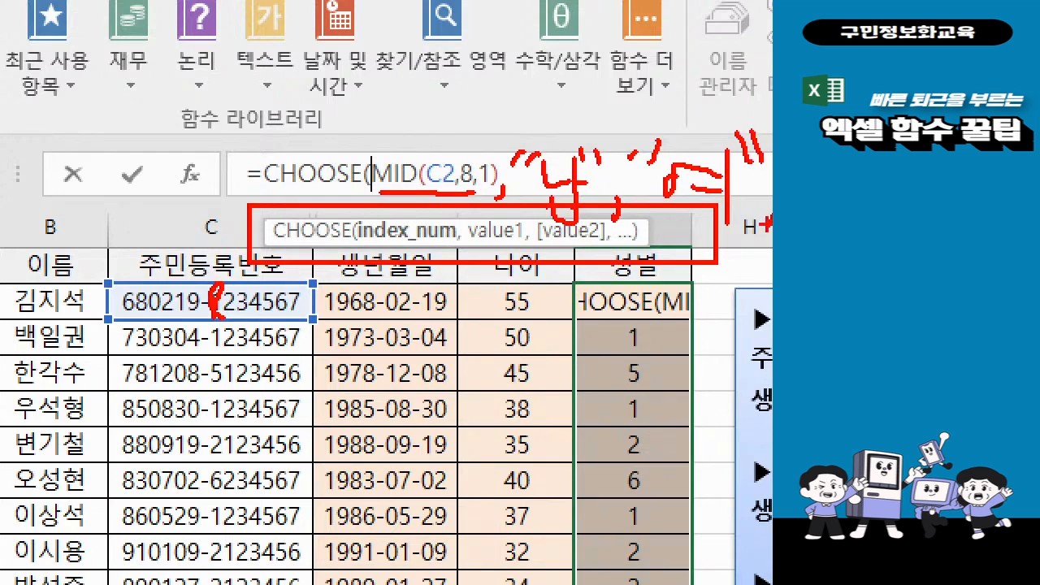
Complete the CHOOSE formula in G2 with eight alternating values "남" and "여" after MID(C2,8,1) and add the closing parenthesis.
drag(773, 216, 766, 234)
key(Escape)
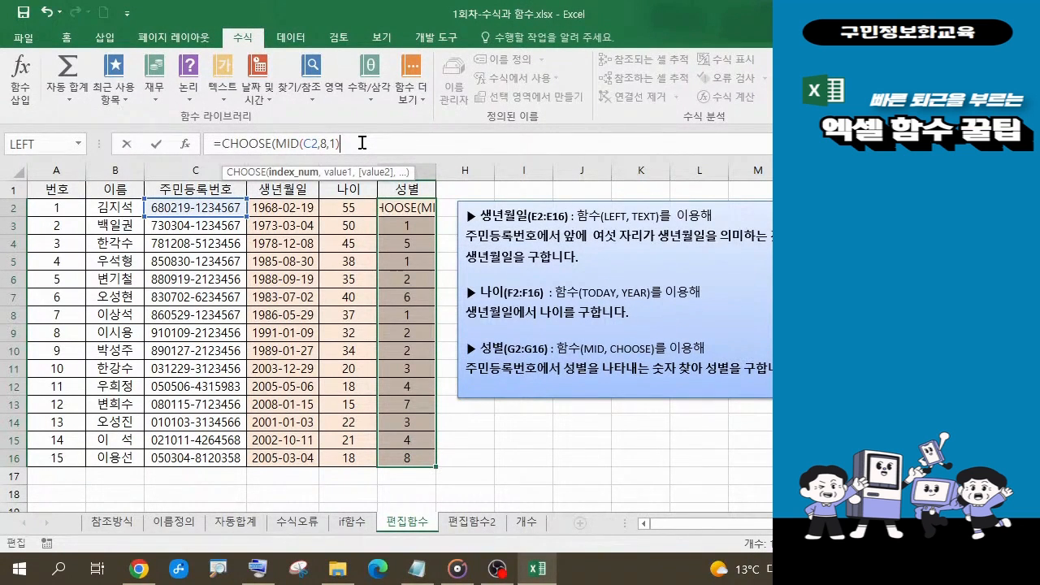
text(,)
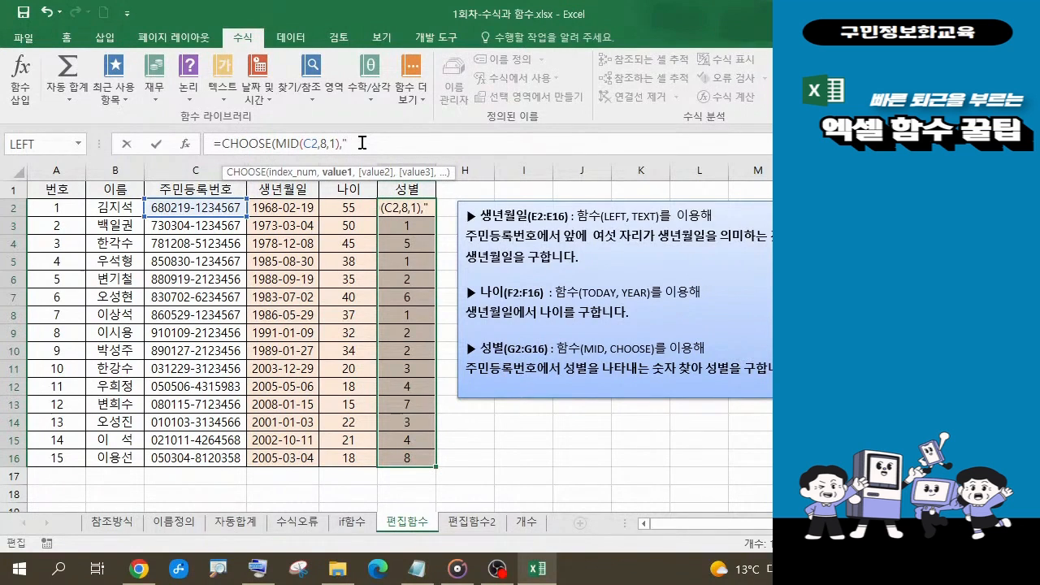
text("남","여)
text(,"남")
text(,"남",)
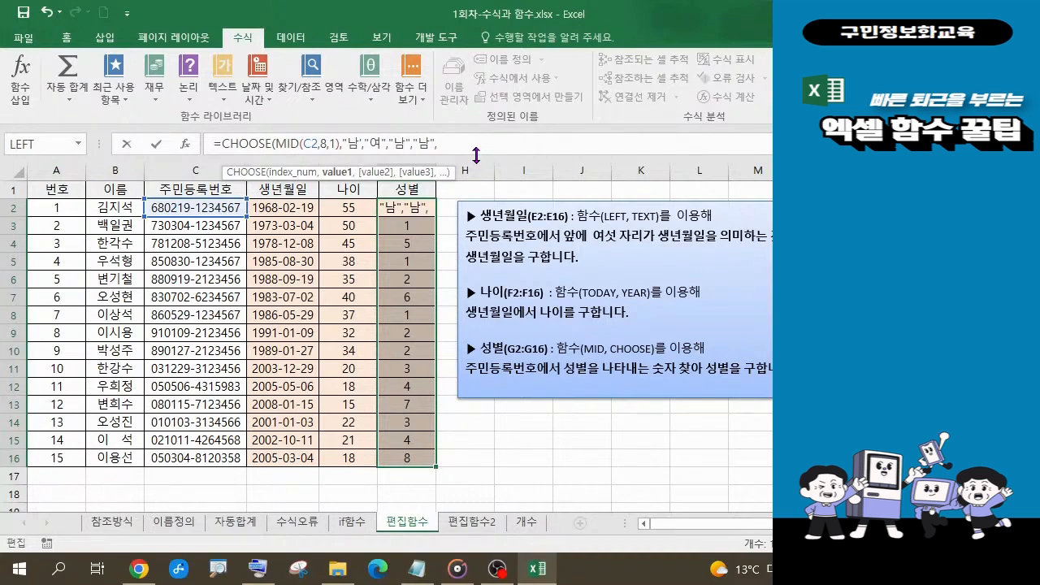
text("여","남","남","여")
click(415, 153)
text(여")
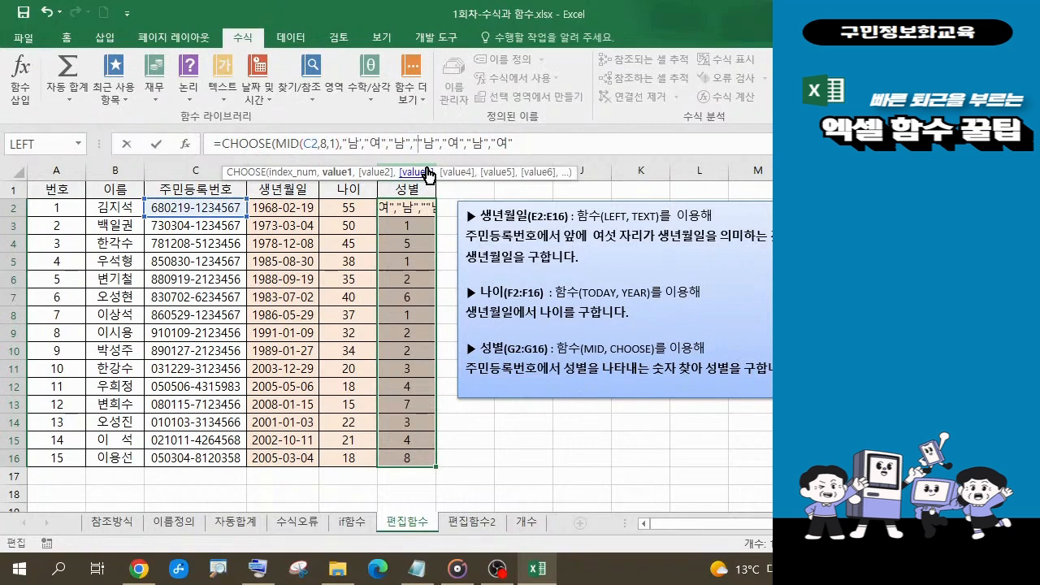
text(,")
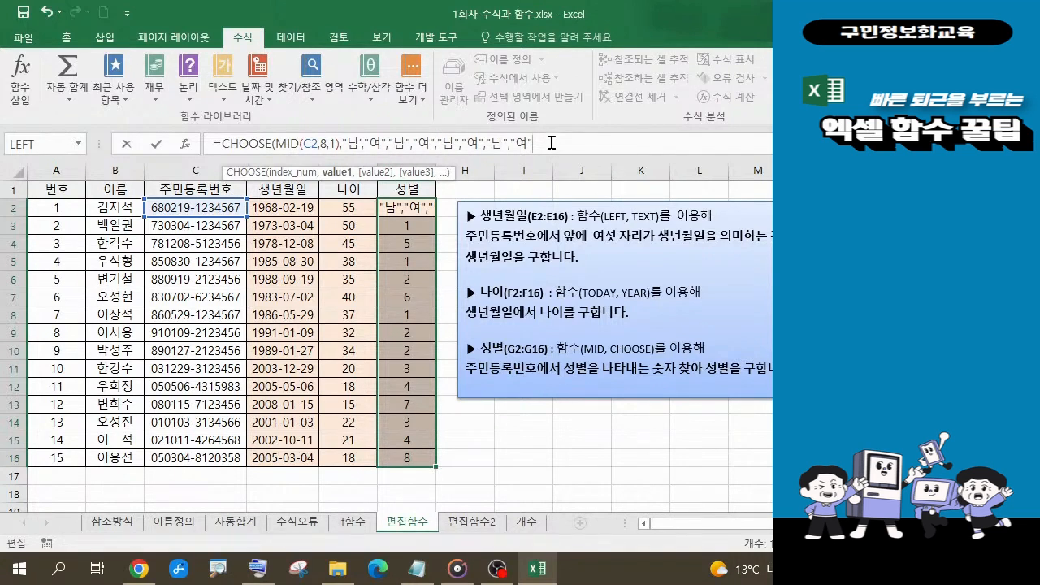
text())
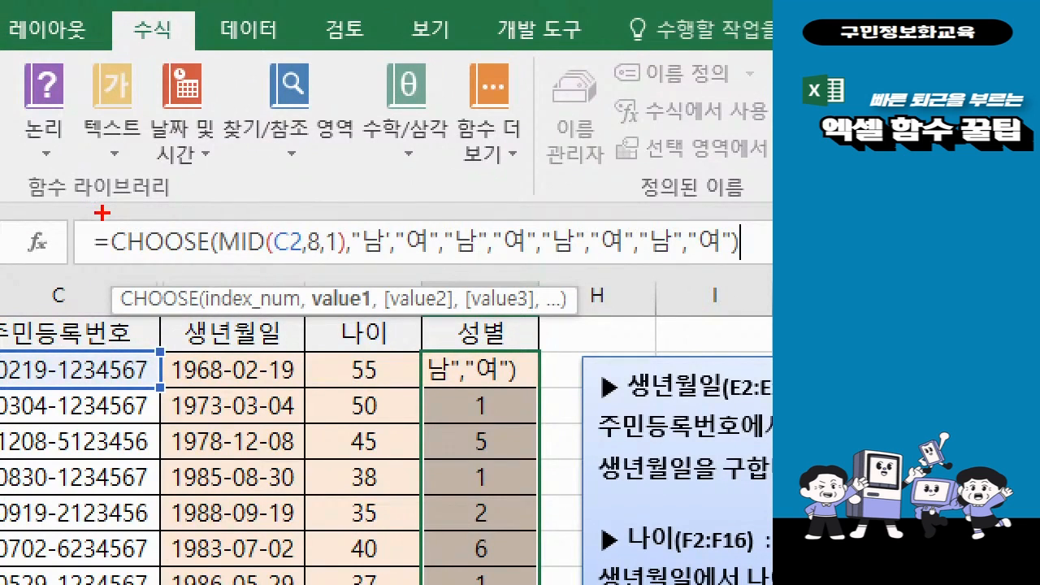
Check the G2 CHOOSE formula, marking each of the eight alternating "남" and "여" values against its index number.
mouse_move(108, 212)
mouse_down()
mouse_move(339, 264)
mouse_move(776, 280)
mouse_up()
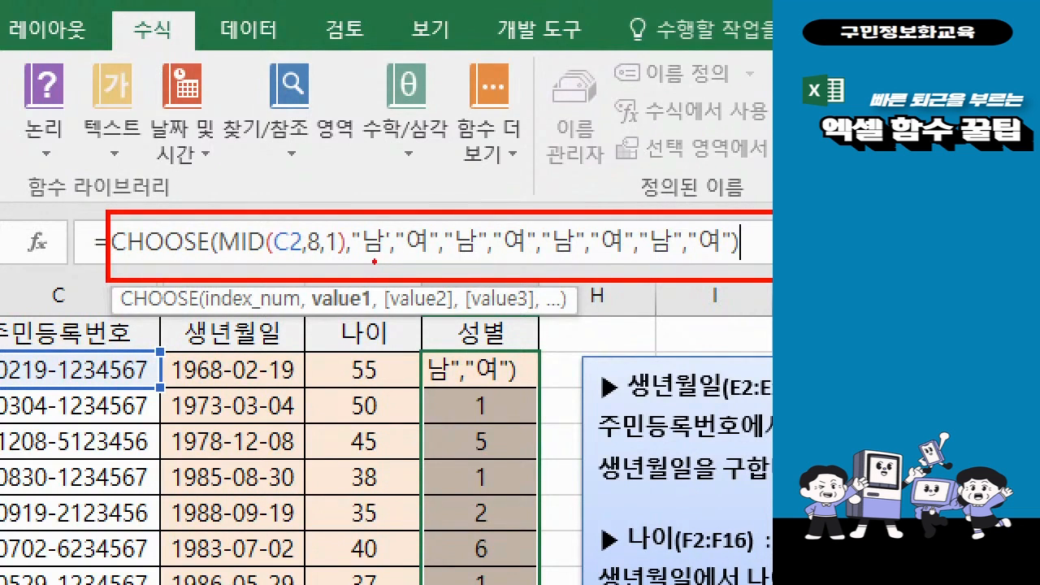
mouse_move(417, 259)
mouse_down()
mouse_move(417, 269)
mouse_move(510, 275)
mouse_up()
mouse_move(569, 251)
mouse_down()
mouse_move(576, 269)
mouse_move(607, 266)
mouse_up()
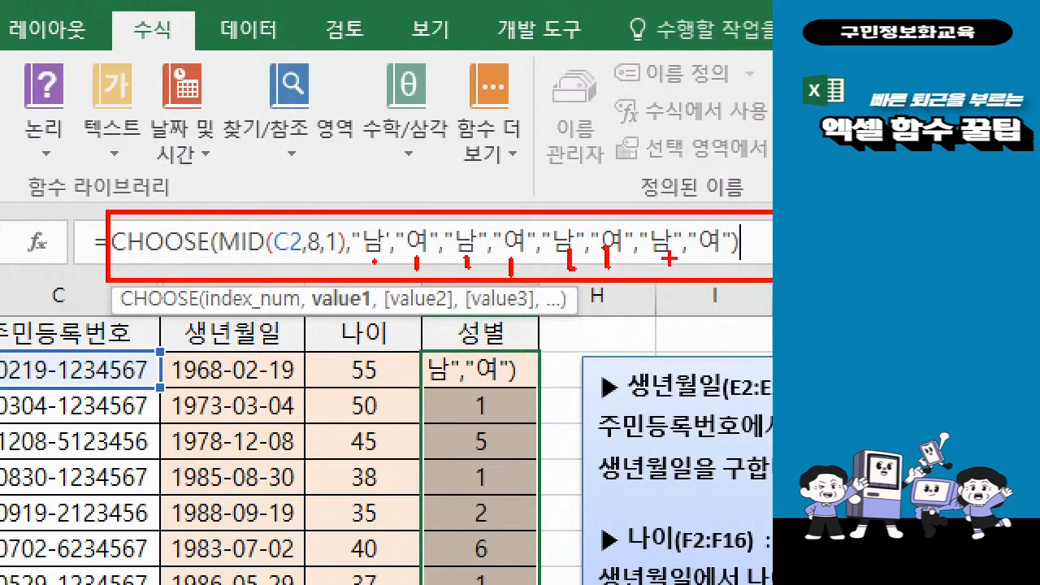
drag(671, 260, 671, 277)
drag(708, 249, 704, 276)
mouse_move(372, 214)
mouse_down()
mouse_move(372, 196)
mouse_move(436, 208)
mouse_up()
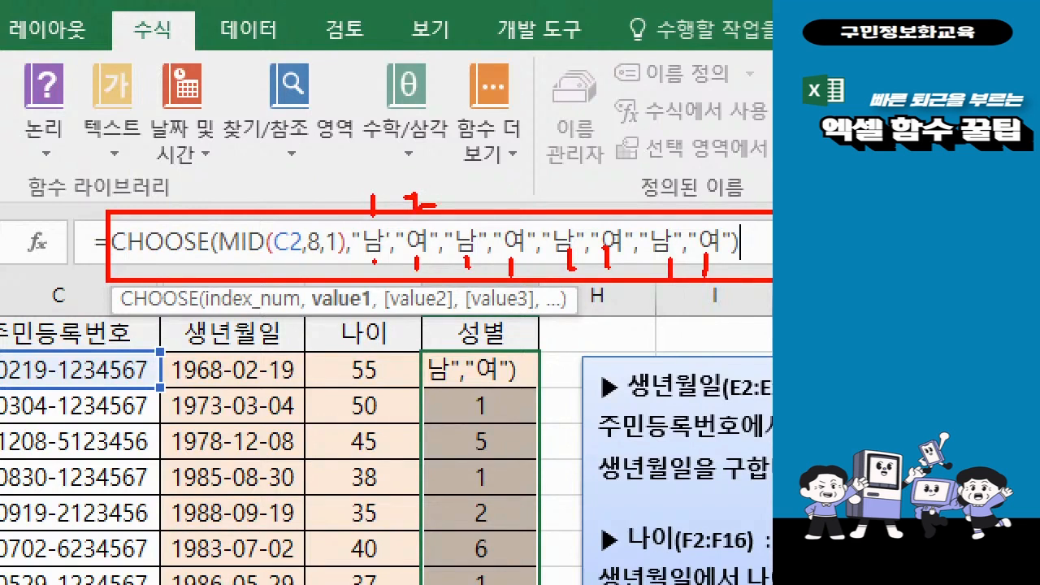
mouse_move(711, 209)
mouse_down()
mouse_move(704, 226)
mouse_move(721, 205)
mouse_move(702, 203)
mouse_up()
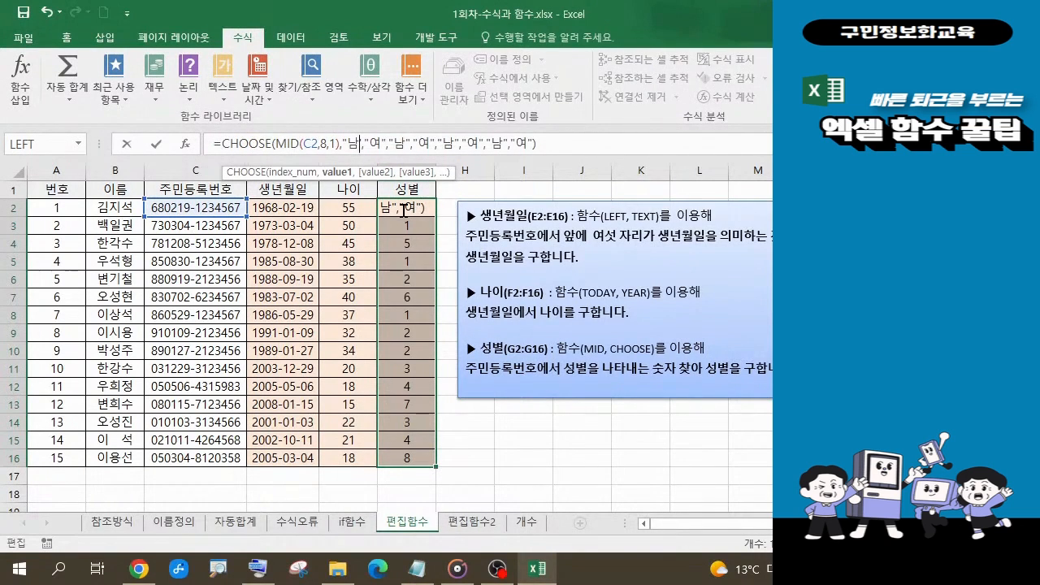
Correct the closing quotation mark after the first "남" in G2, enter the CHOOSE formula, and fill it down to G16.
key(Delete)
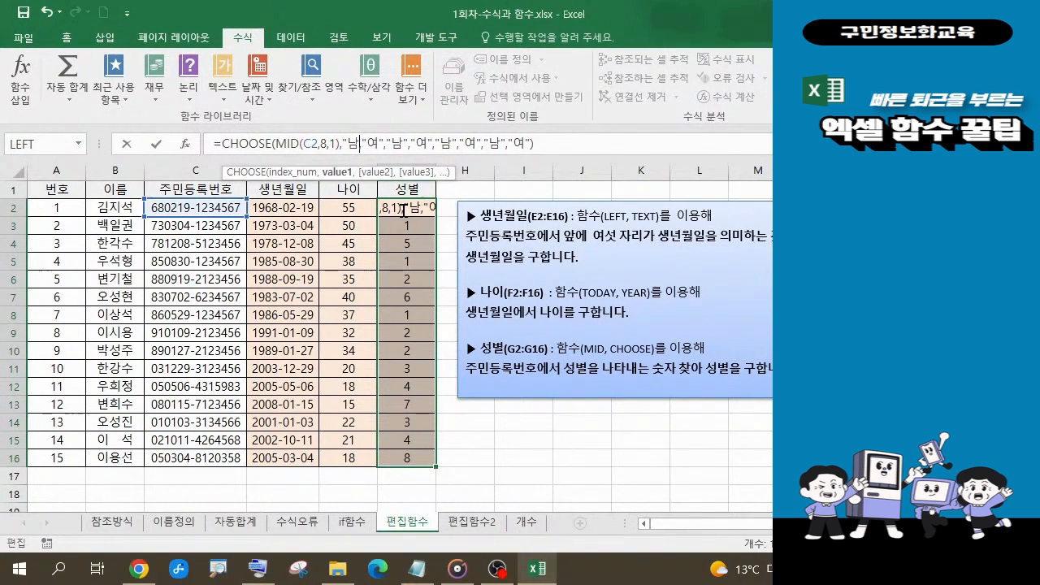
text(",)
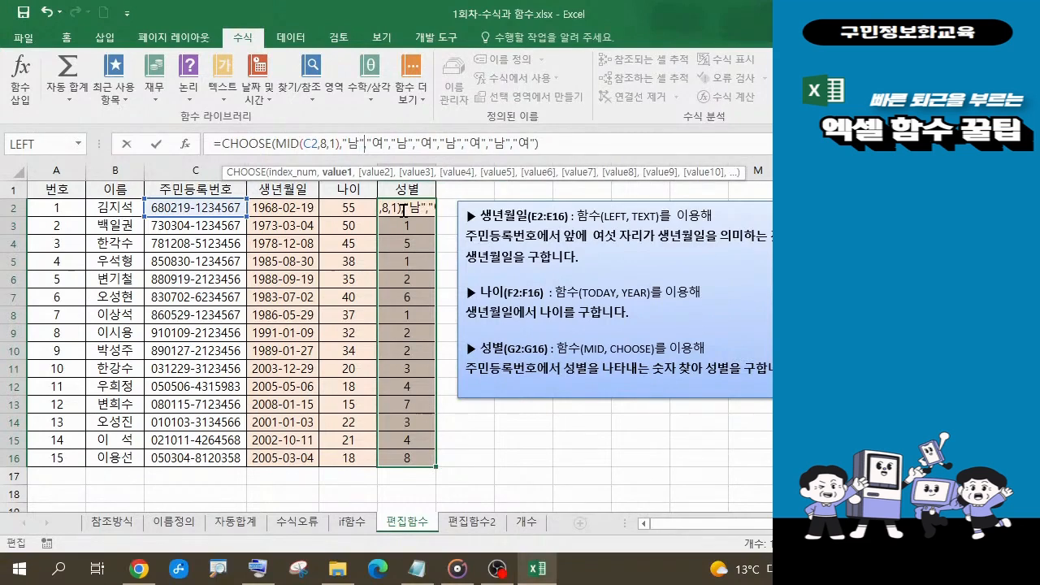
click(550, 138)
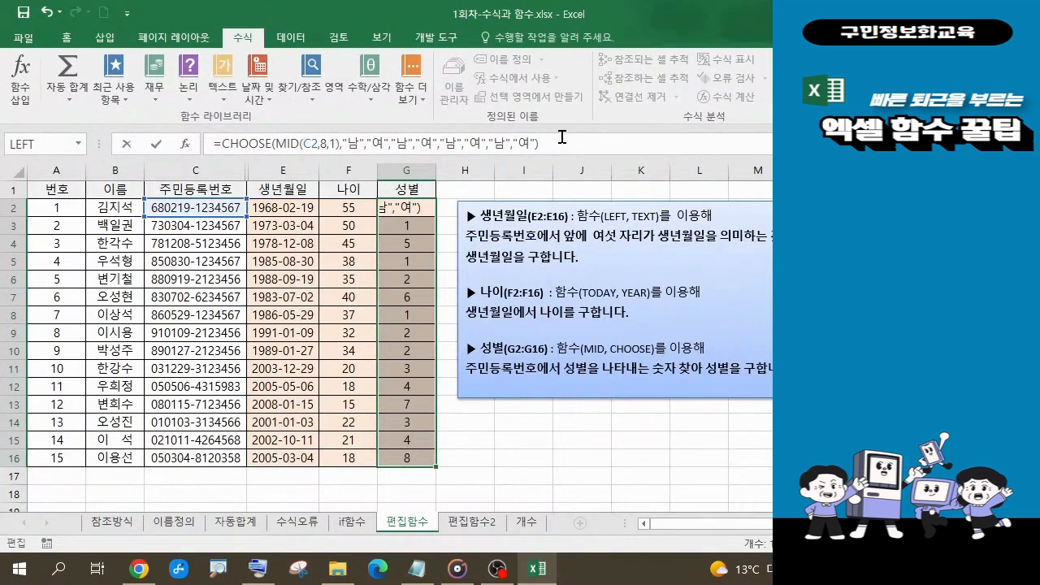
key(Return)
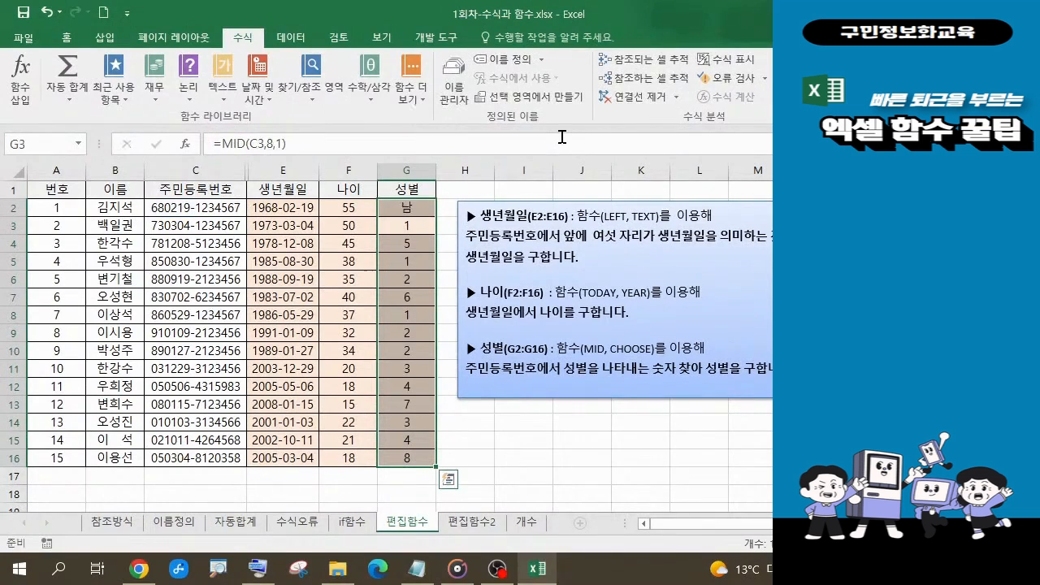
click(419, 212)
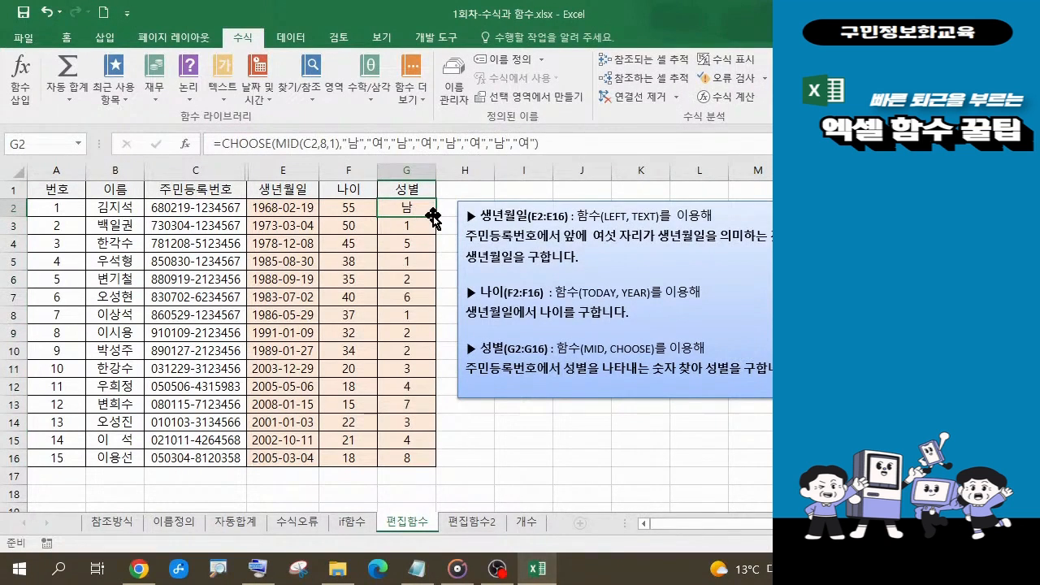
double_click(437, 220)
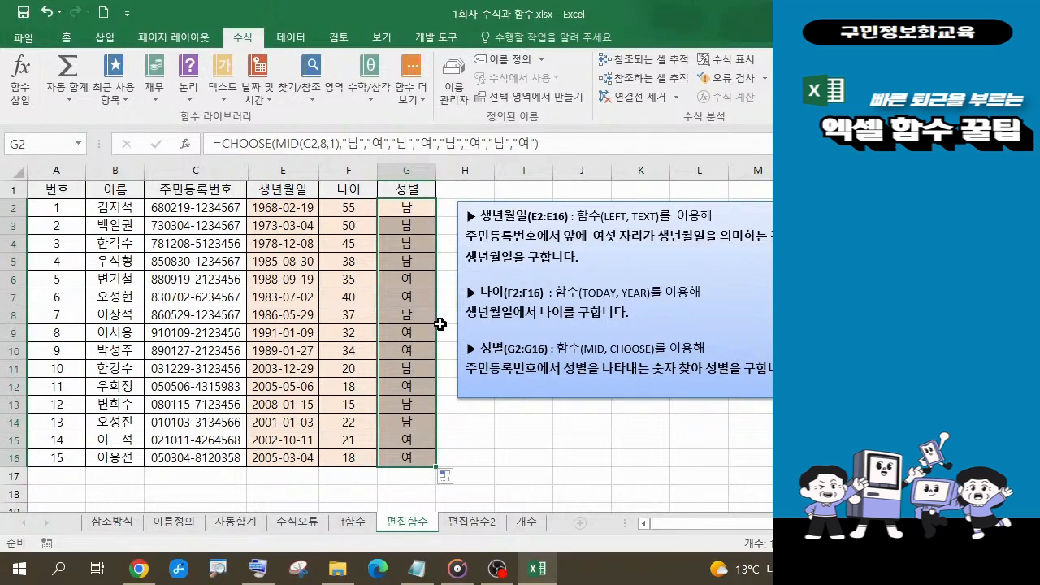
Highlight the complete CHOOSE formula text in G2 for review and re-enter the formula.
click(558, 136)
drag(213, 140, 544, 153)
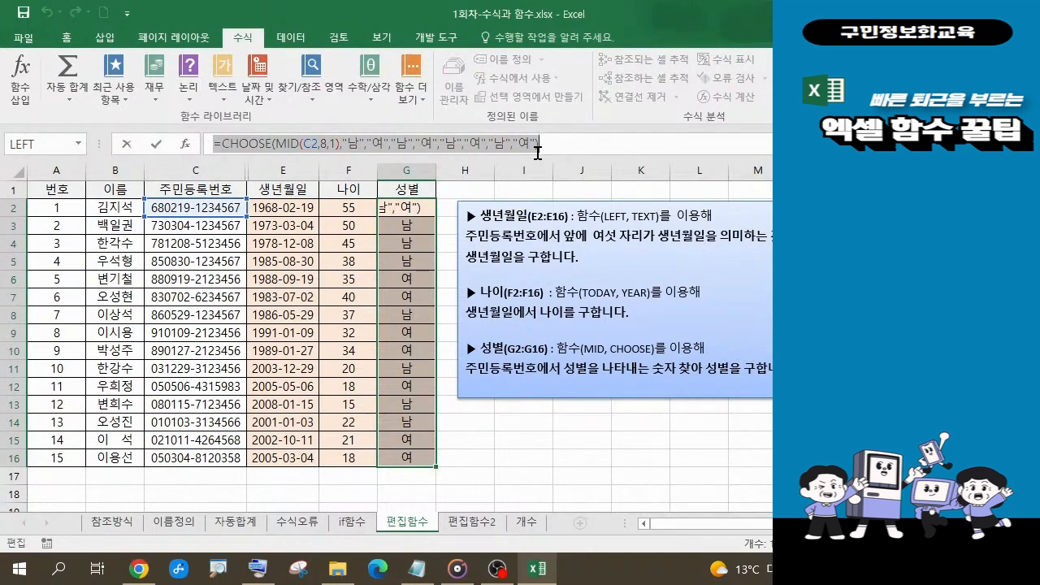
click(418, 569)
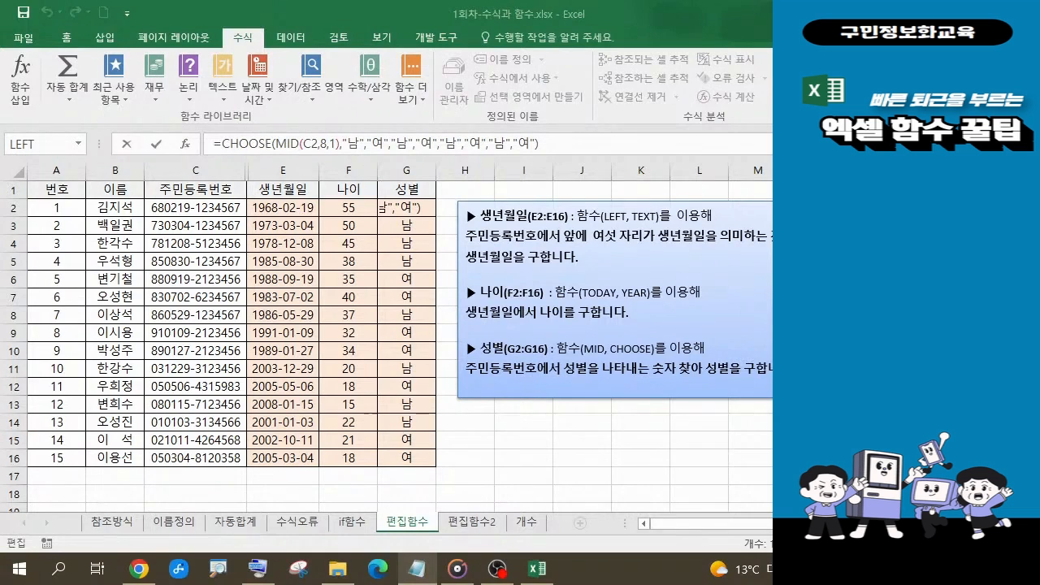
click(553, 142)
key(Return)
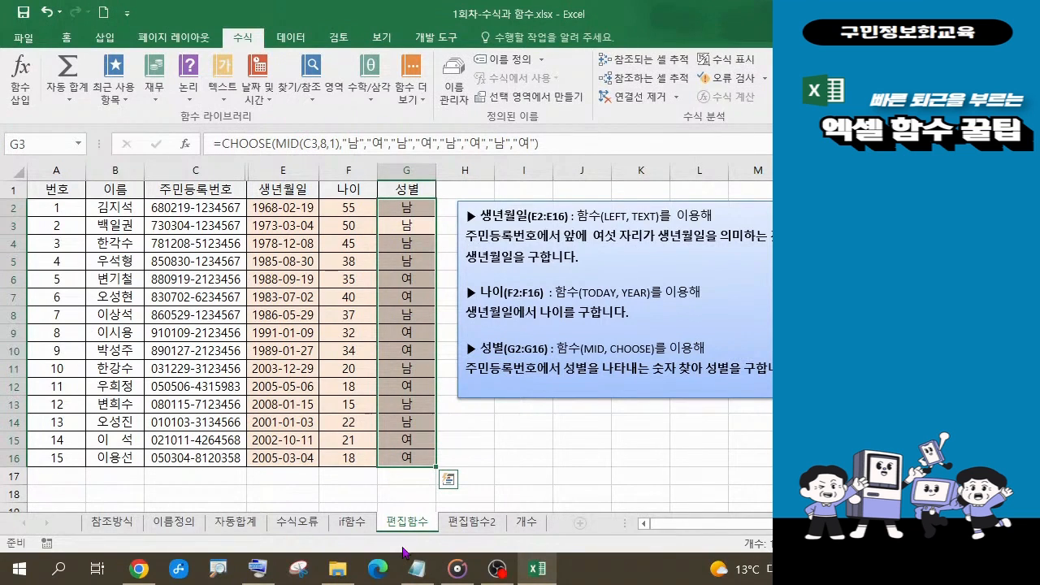
mouse_move(407, 572)
click(428, 577)
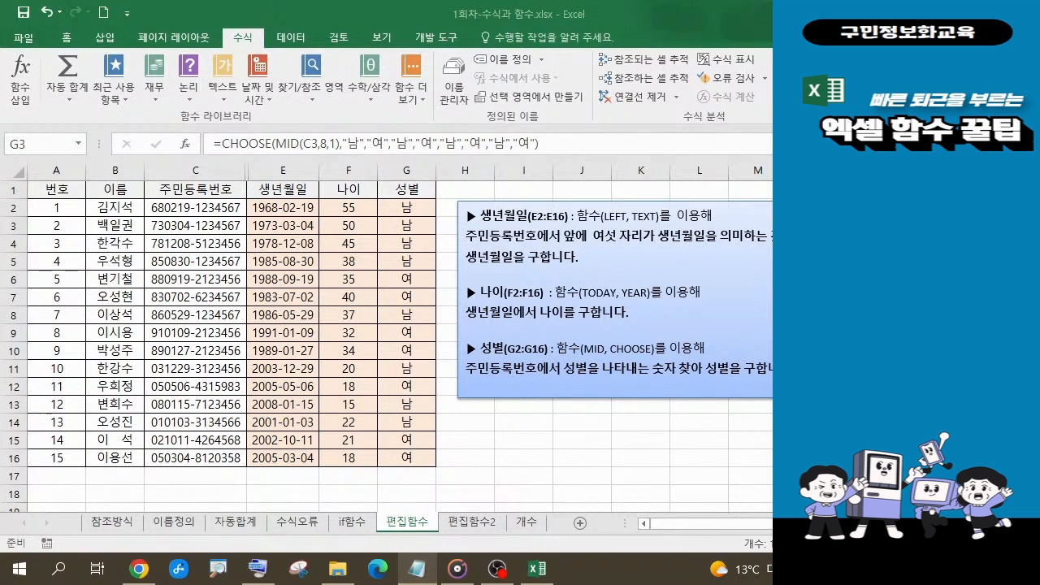
click(648, 442)
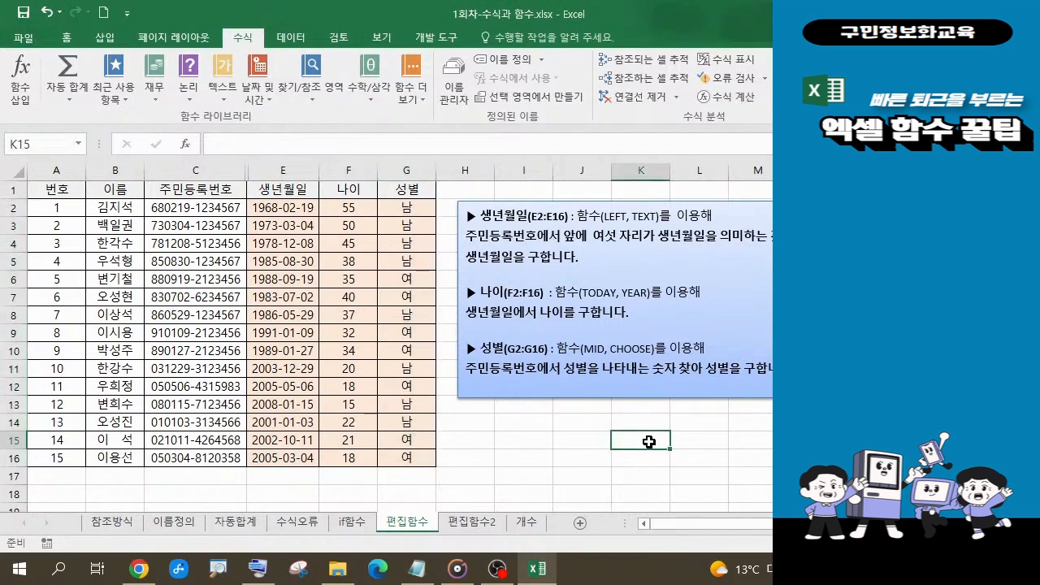
Open the 편집함수2 sheet and read the REPLACE, CHOOSE and MID exercise instructions below the member list.
click(475, 522)
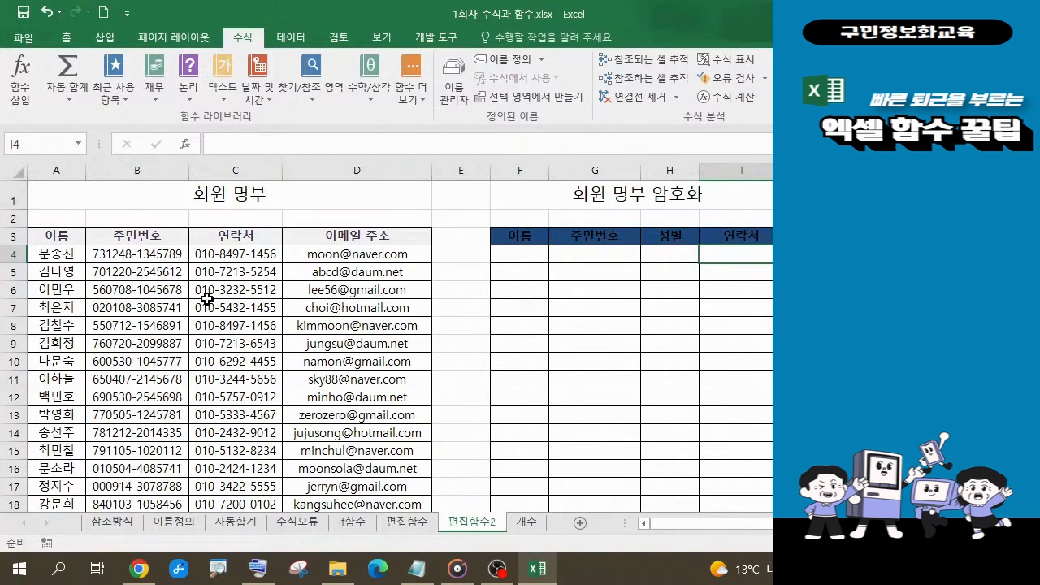
click(516, 258)
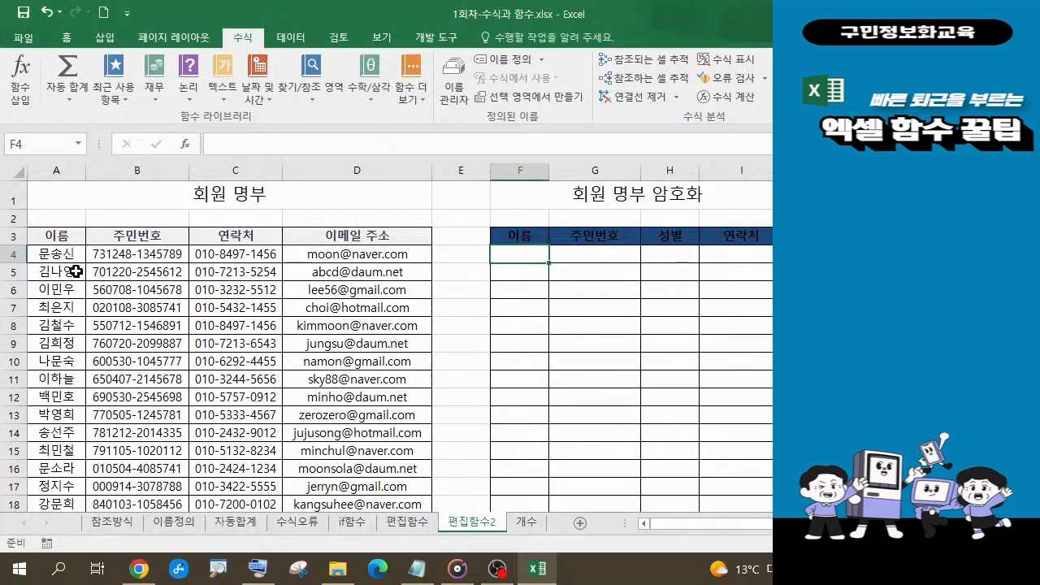
scroll(67, 285, down, 1)
scroll(63, 280, up, 1)
scroll(214, 316, down, 1)
scroll(215, 315, down, 5)
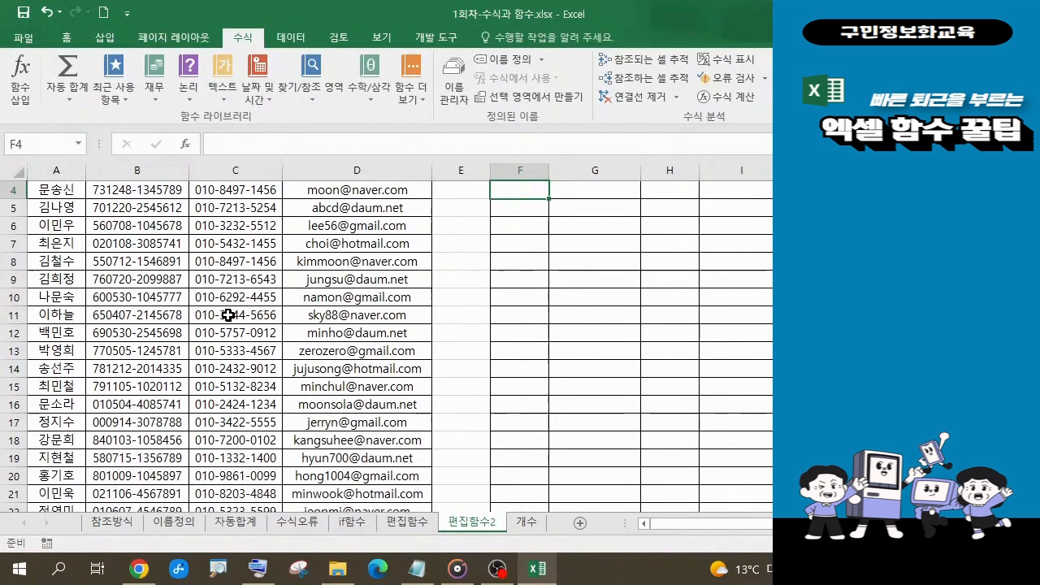
scroll(324, 361, down, 1)
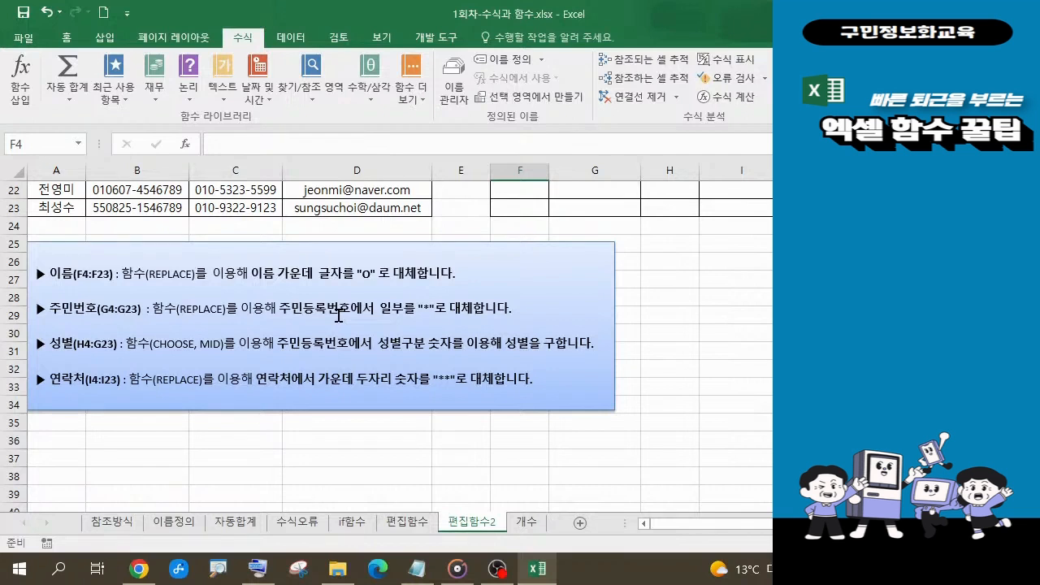
scroll(338, 316, up, 7)
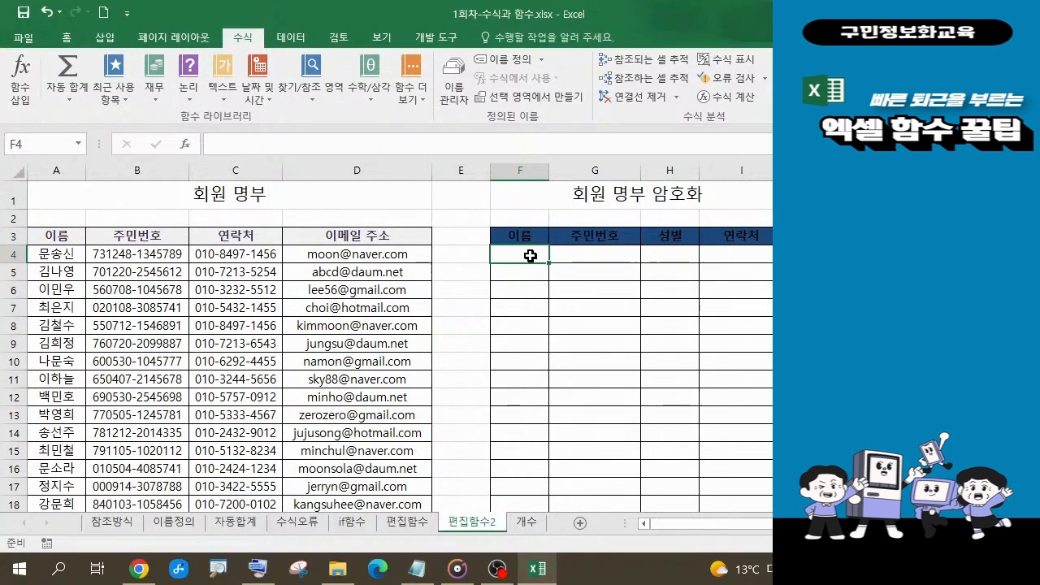
Start a REPLACE formula in F4, open its function arguments dialog and move the dialog clear of the name column.
click(418, 569)
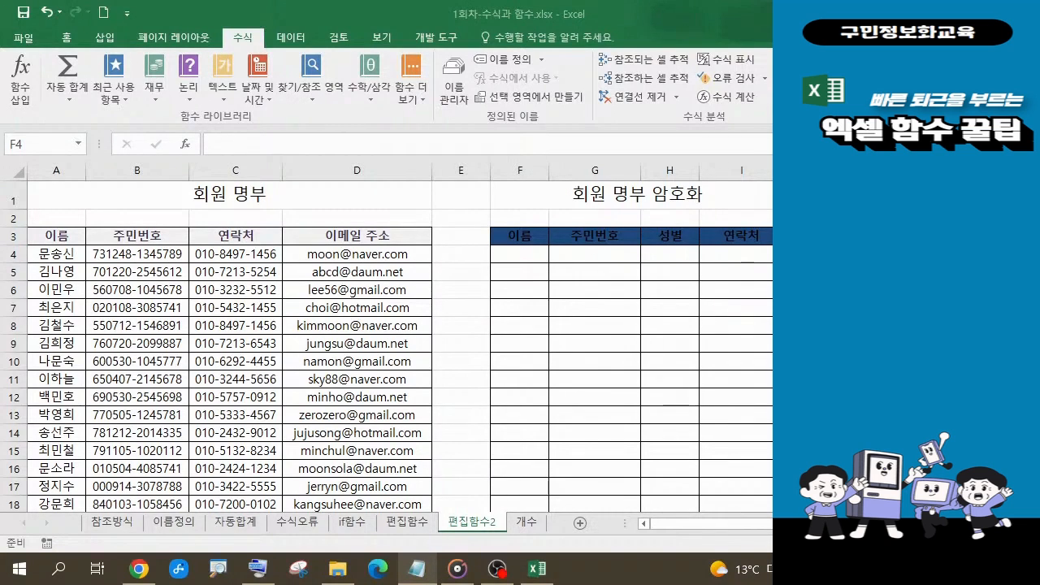
click(524, 255)
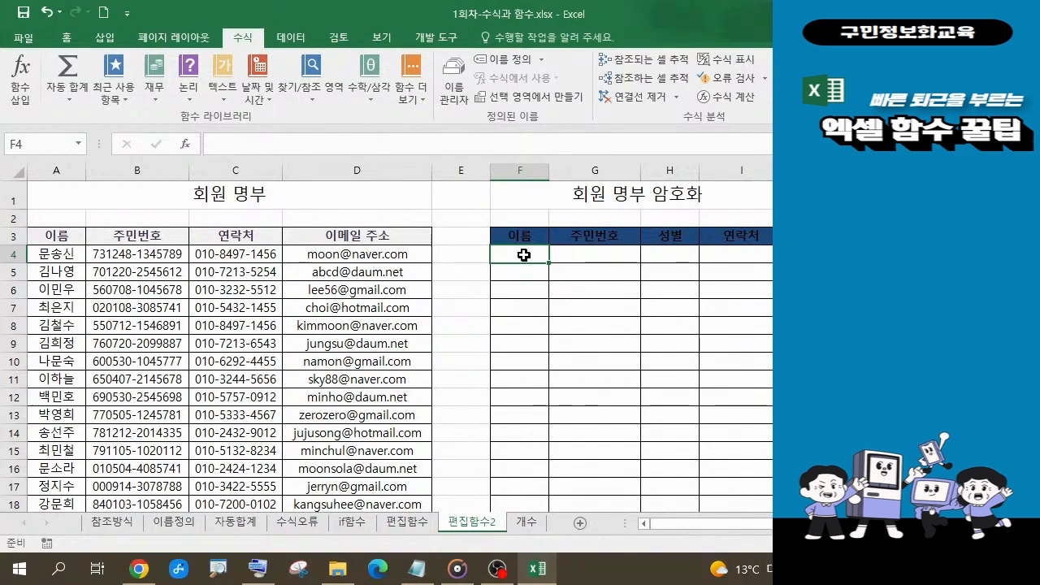
text(=)
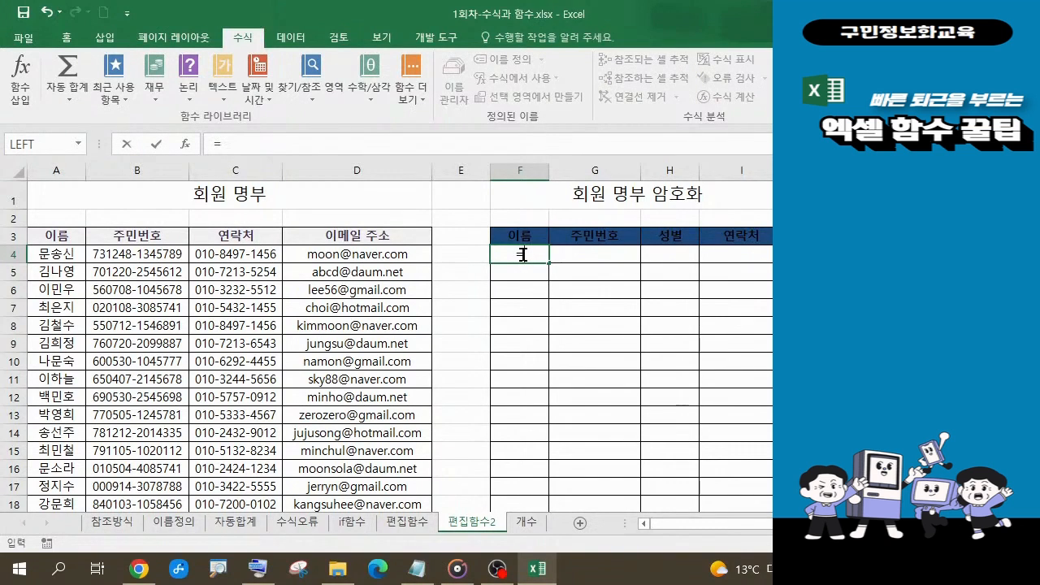
text(re)
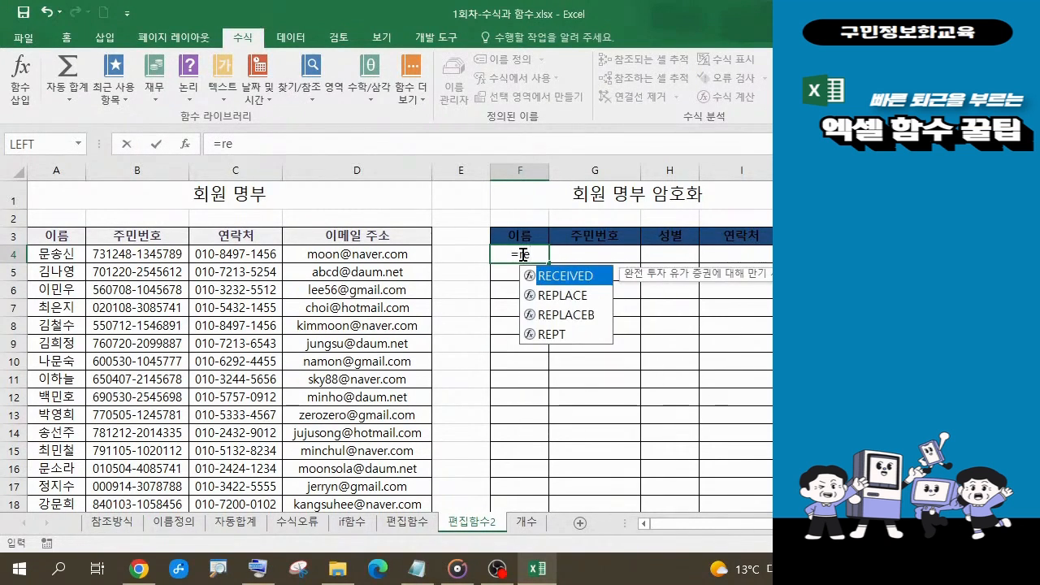
click(568, 303)
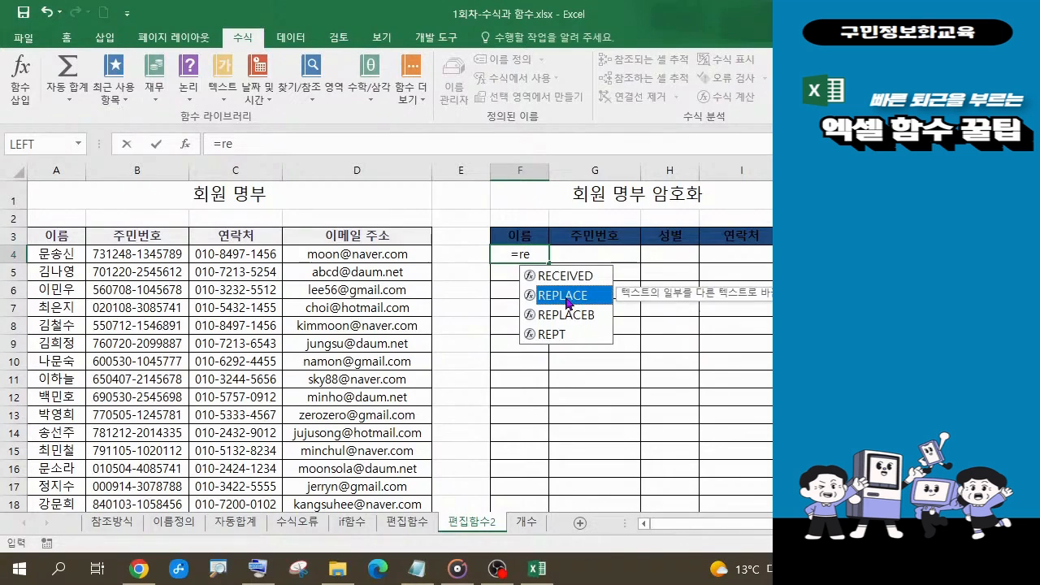
double_click(567, 301)
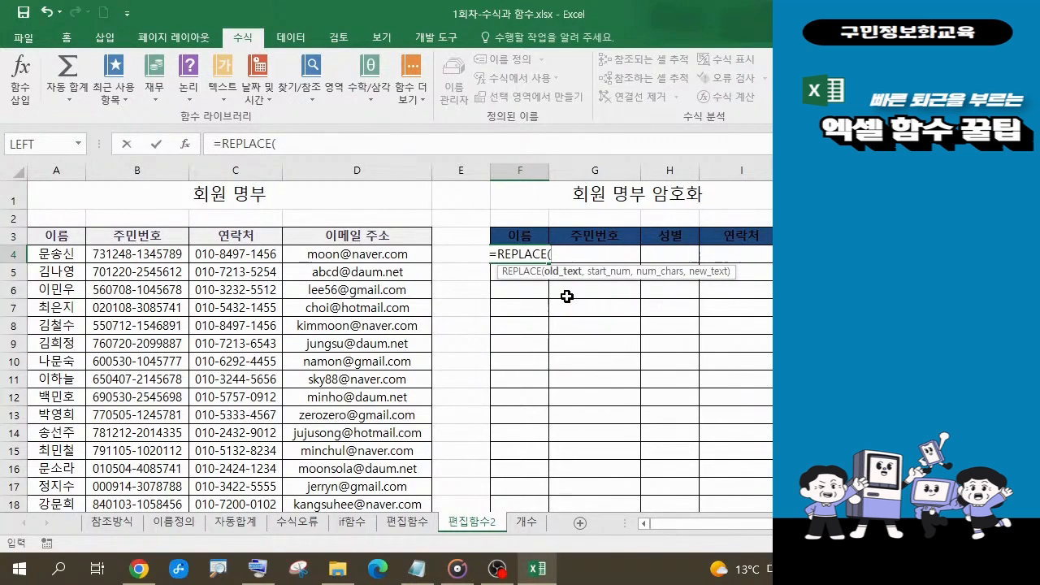
key(ctrl+a)
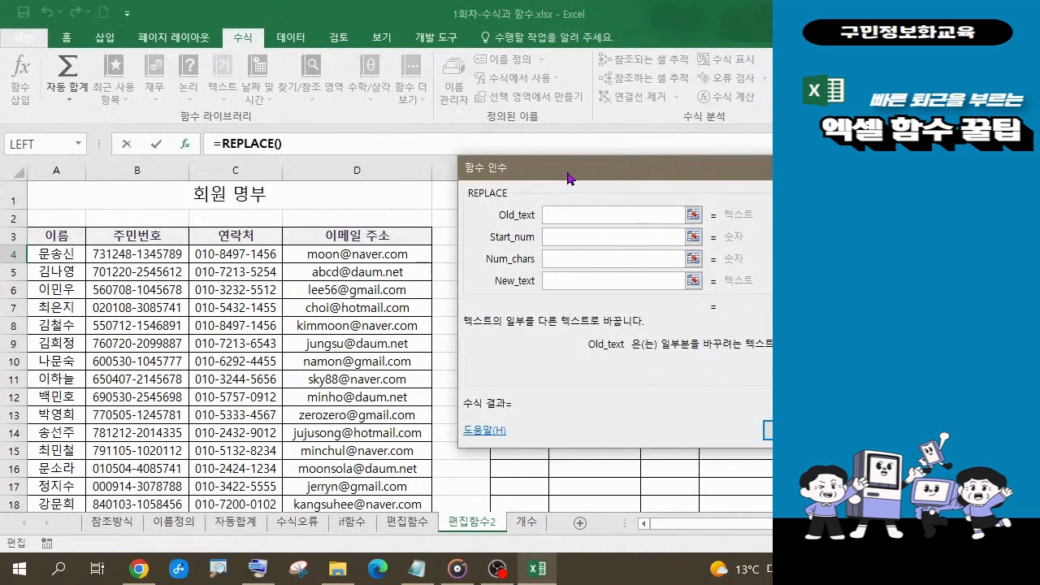
drag(568, 177, 437, 198)
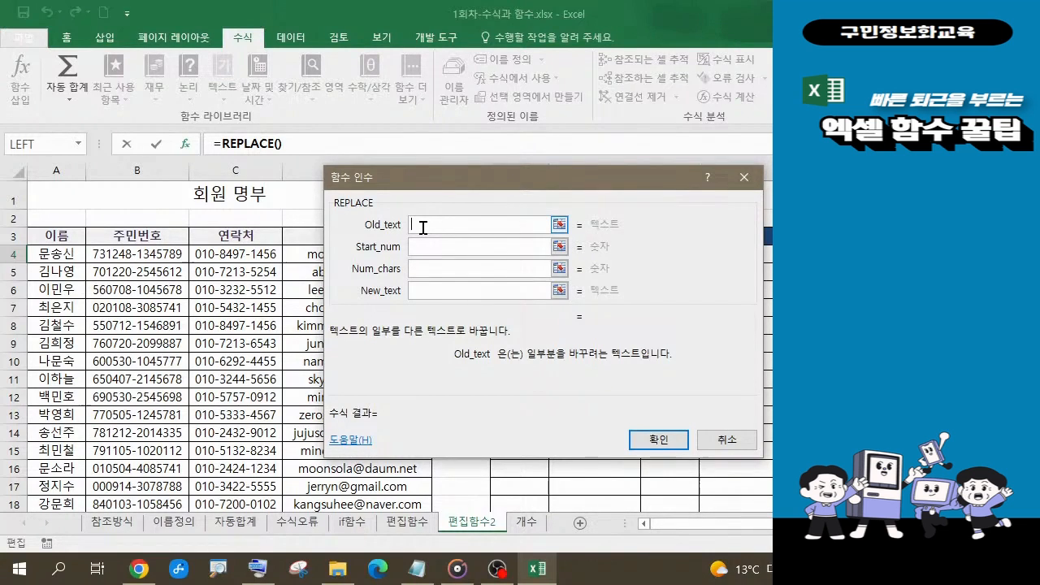
Set the REPLACE arguments for F4: Old_text A4, Start_num 2, Num_chars 1 and New_text "O".
click(71, 255)
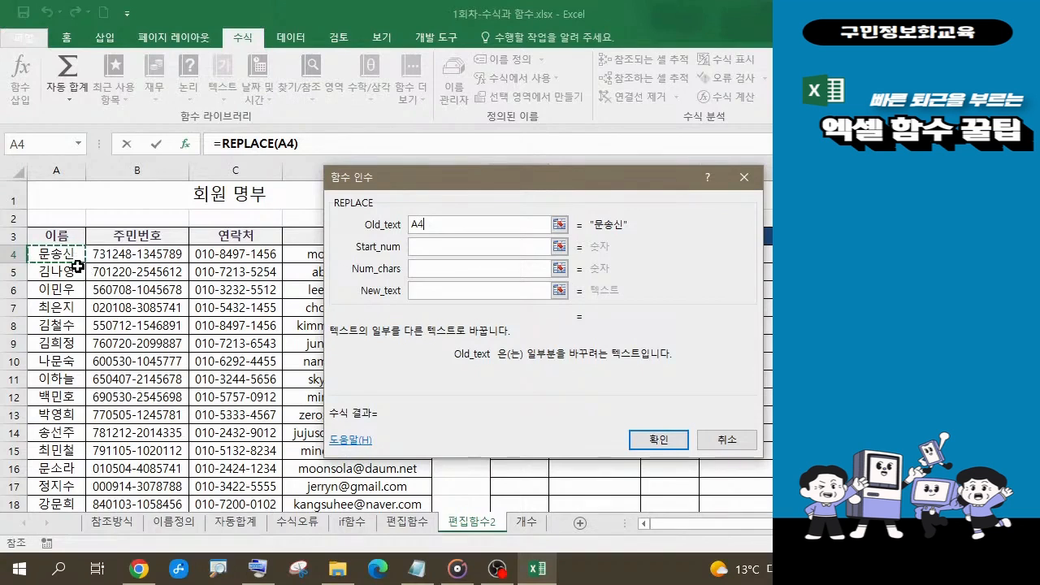
click(437, 247)
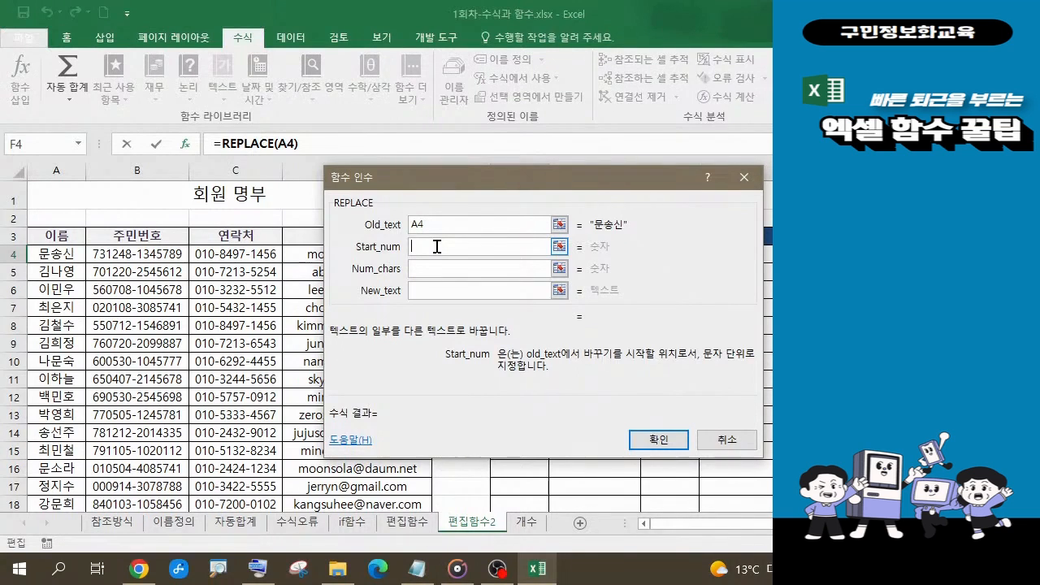
text(2)
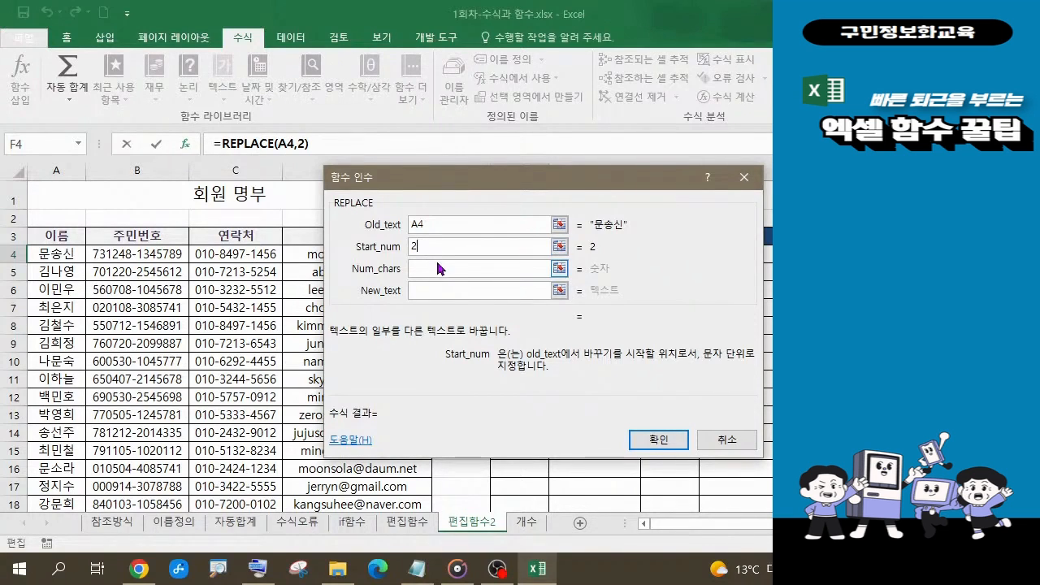
click(437, 269)
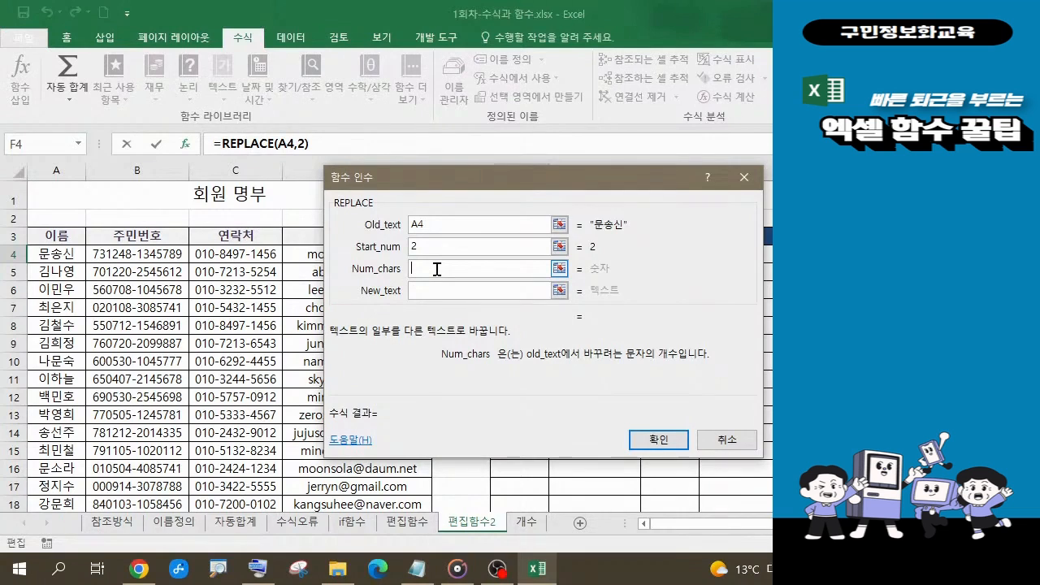
text(1)
click(434, 290)
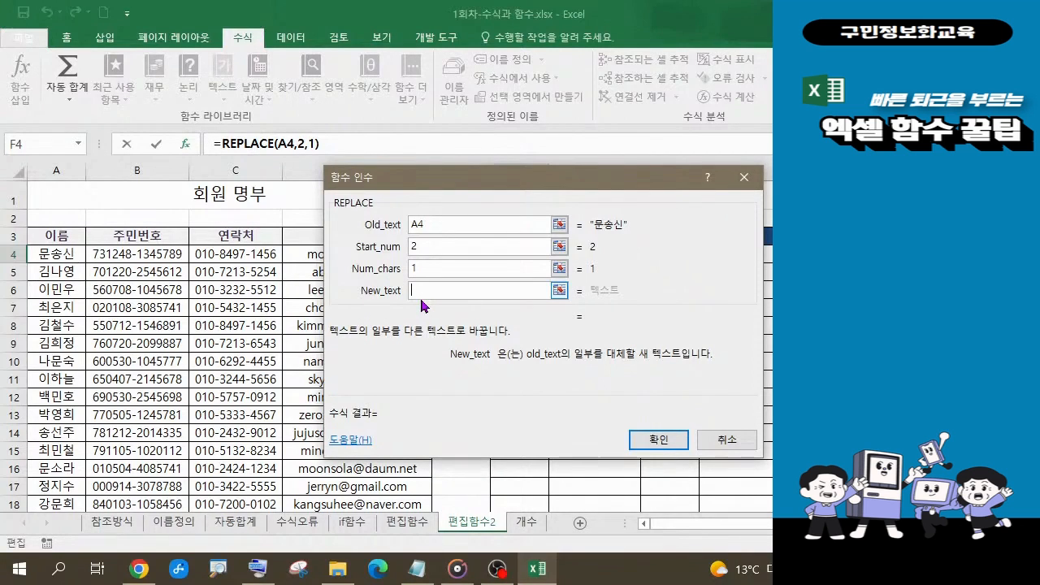
text("O")
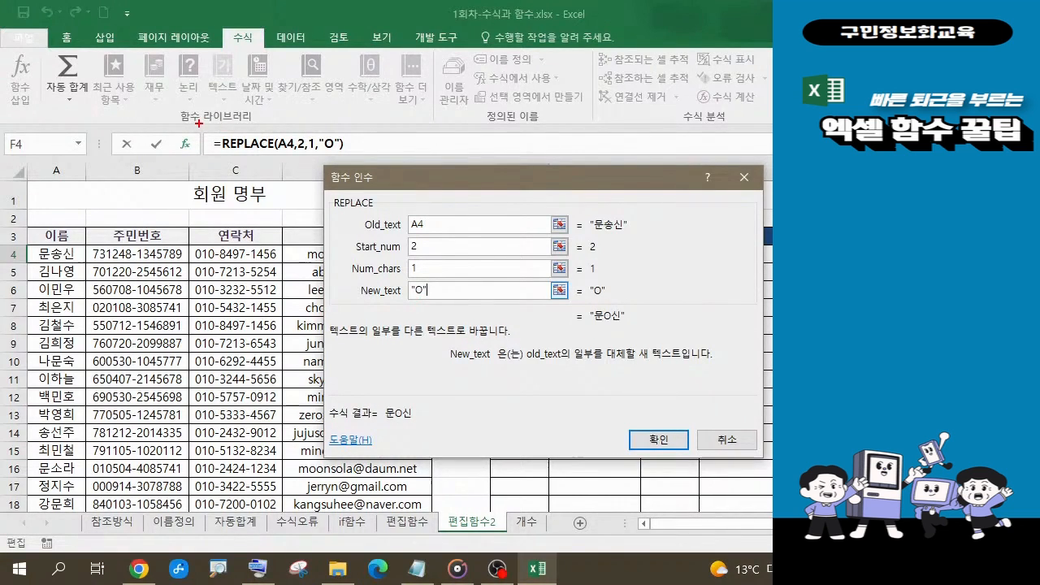
Mark the REPLACE formula, its four arguments and the previewed result for review, and clear the markings.
drag(199, 124, 359, 159)
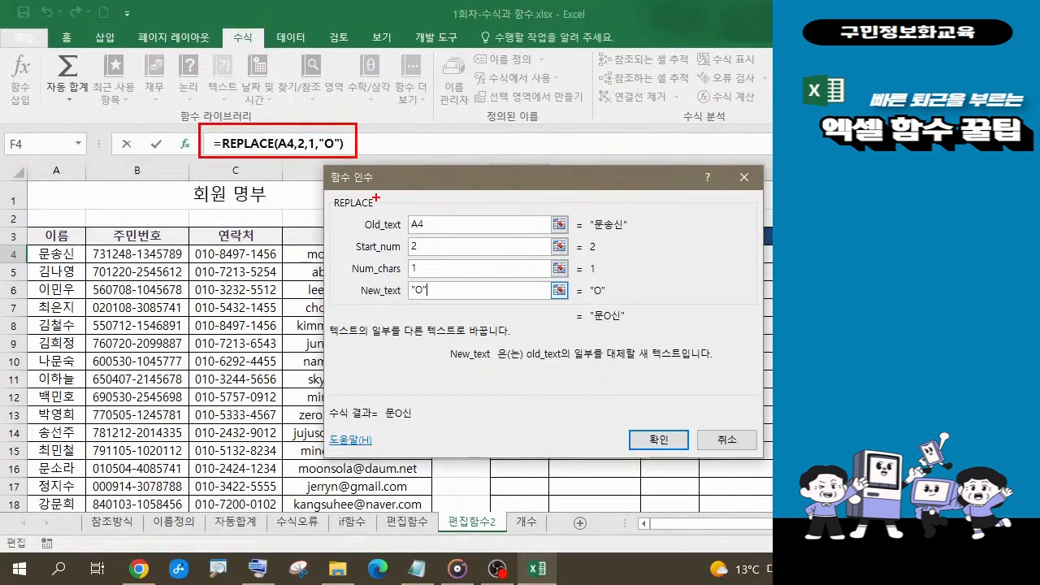
mouse_move(380, 201)
mouse_down()
mouse_move(440, 226)
mouse_move(474, 317)
mouse_up()
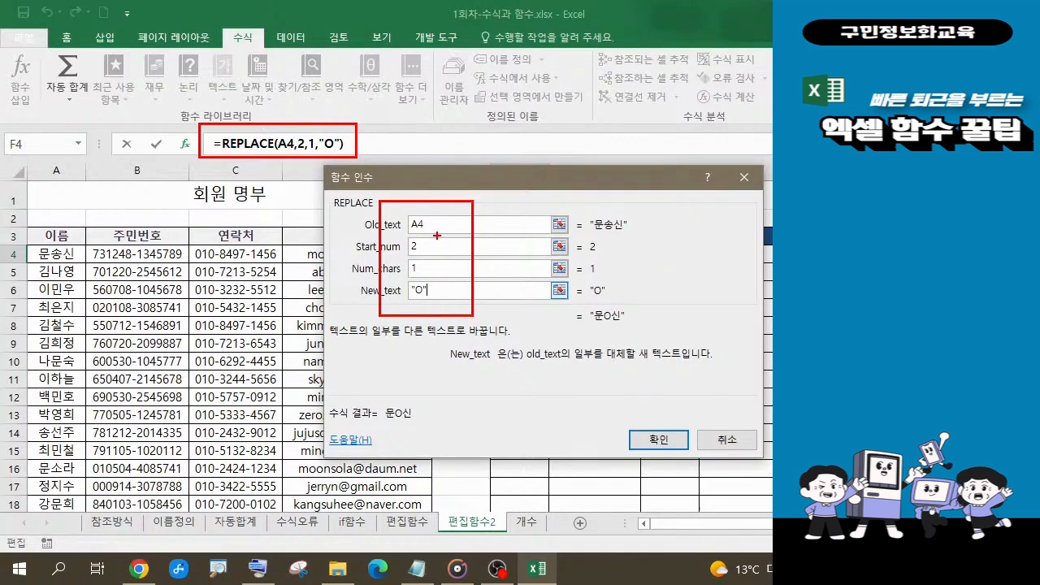
mouse_move(640, 332)
mouse_down()
mouse_move(578, 327)
mouse_move(587, 299)
mouse_move(625, 298)
mouse_move(640, 337)
mouse_up()
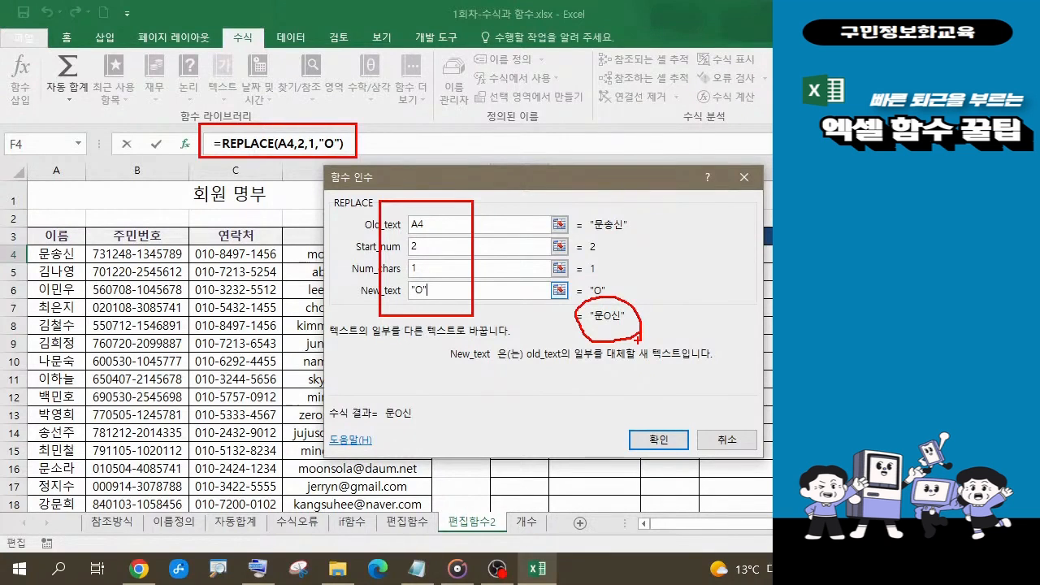
key(Escape)
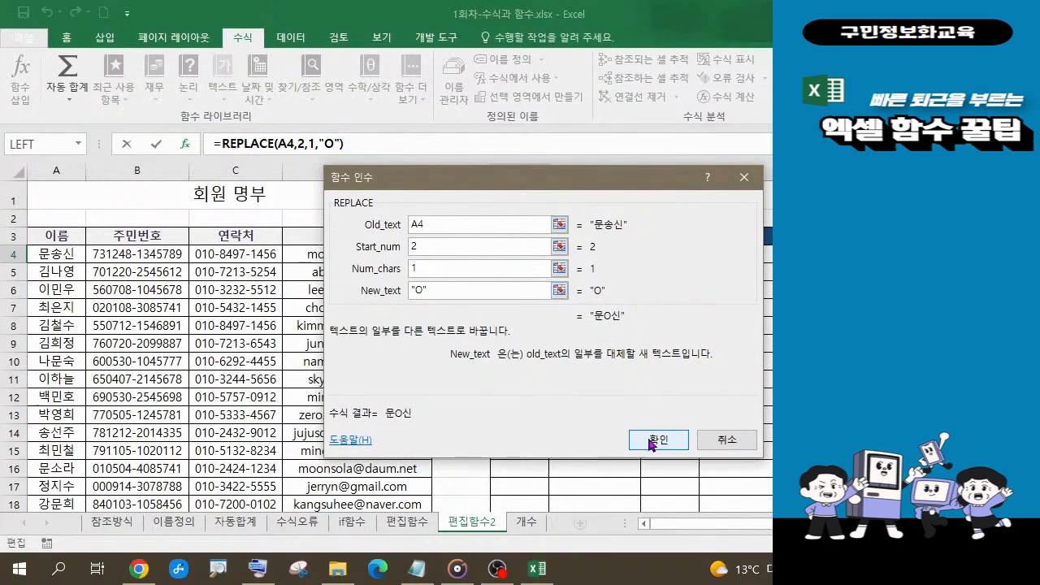
Accept the REPLACE formula in F4 and fill it down the 이름 column to F23.
click(658, 440)
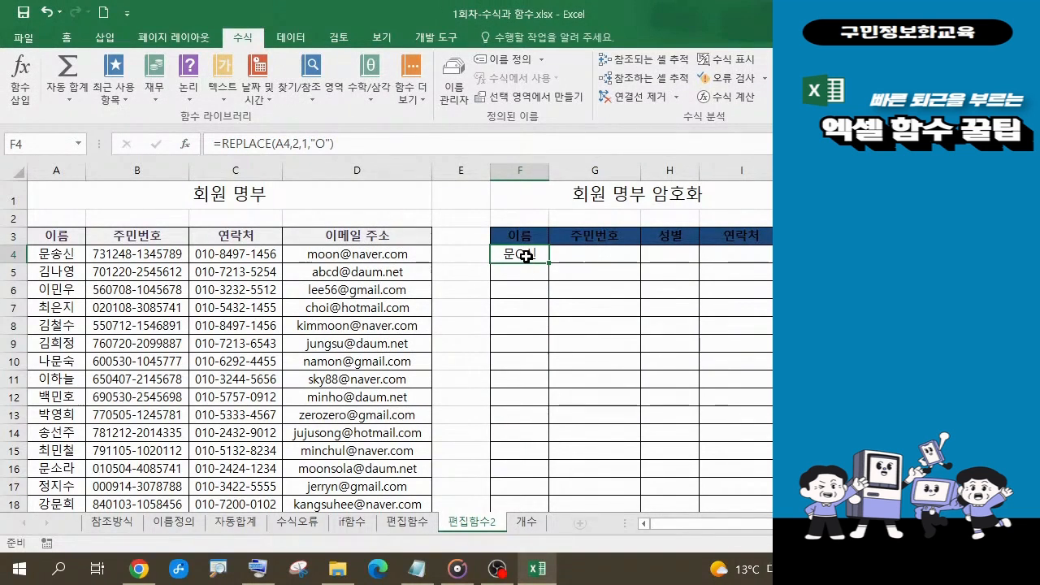
drag(551, 263, 540, 342)
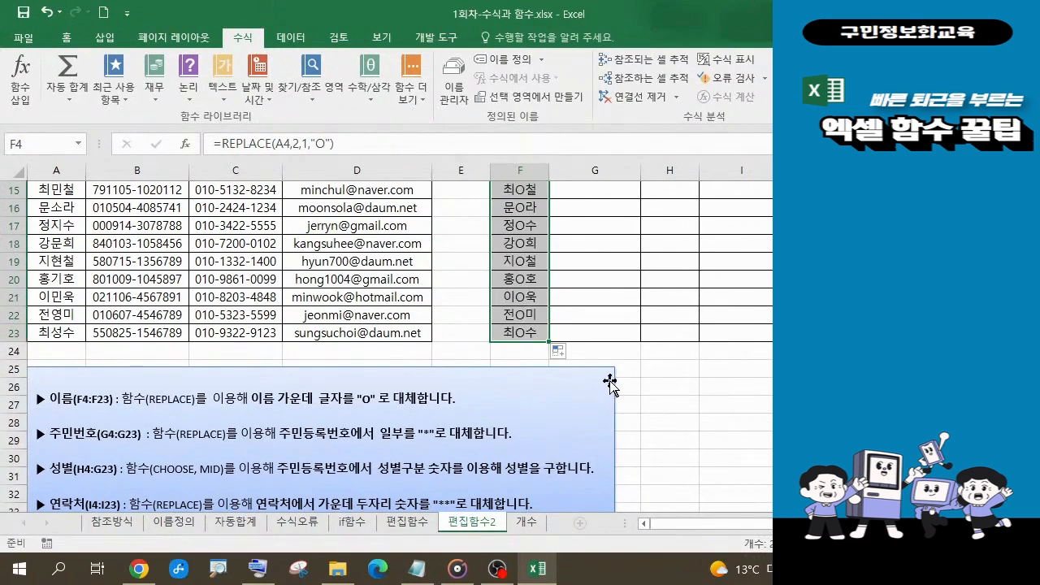
scroll(608, 390, up, 2)
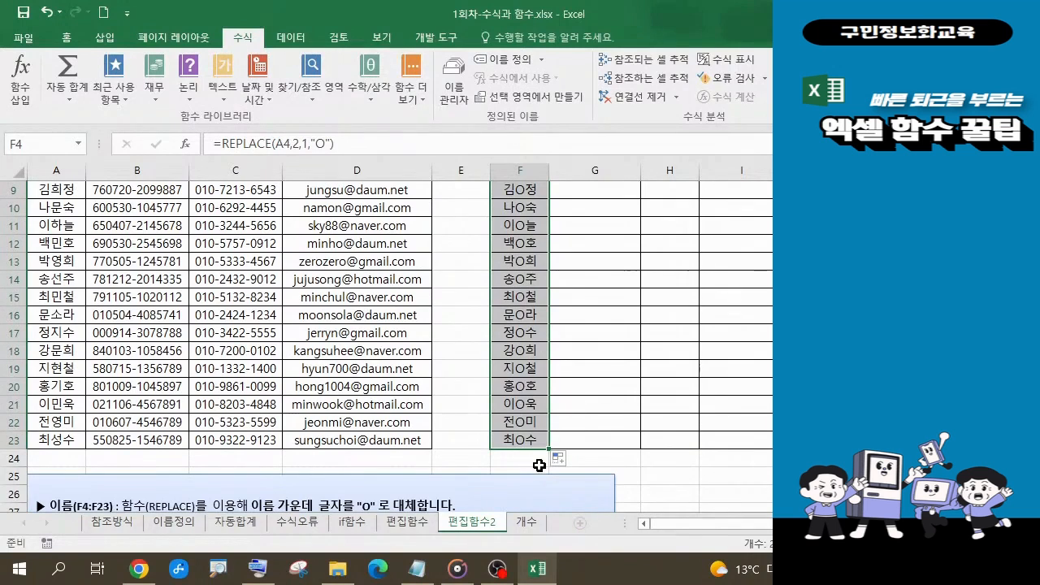
scroll(550, 454, up, 1)
scroll(550, 454, up, 2)
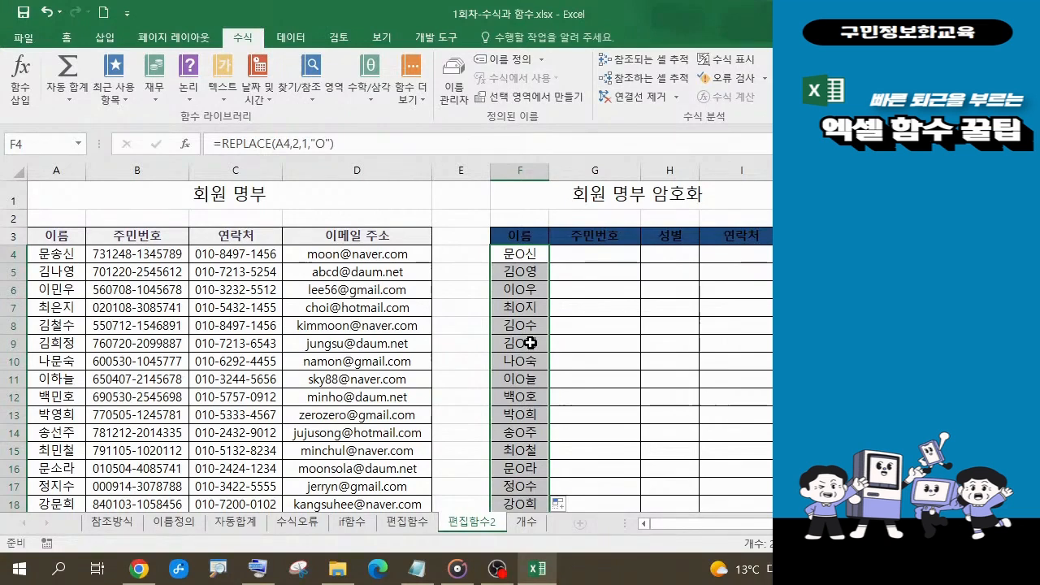
Copy the complete REPLACE formula text from F4 and re-enter the formula.
click(344, 142)
drag(345, 142, 216, 143)
key(ctrl+c)
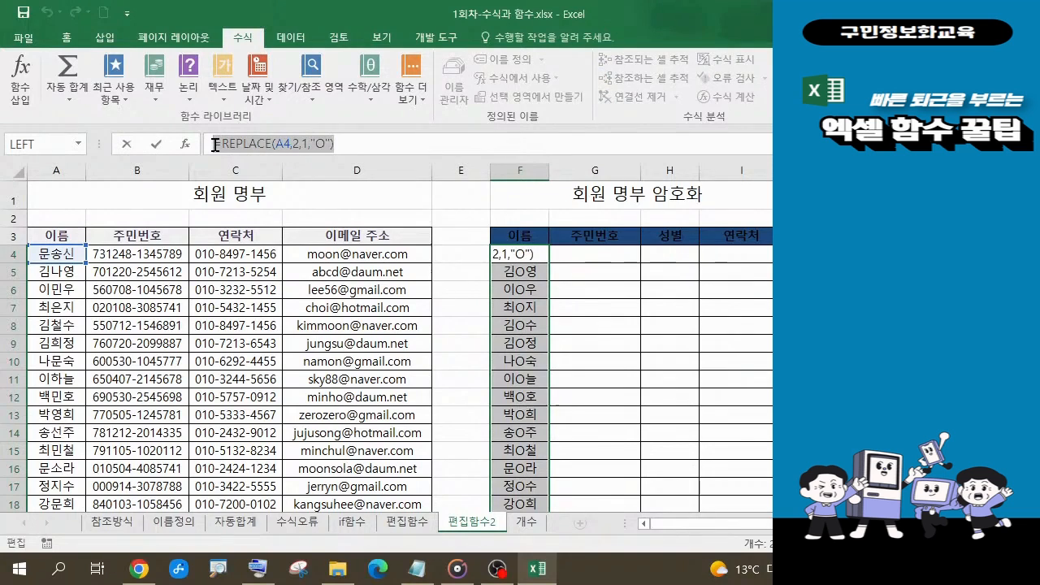
click(416, 569)
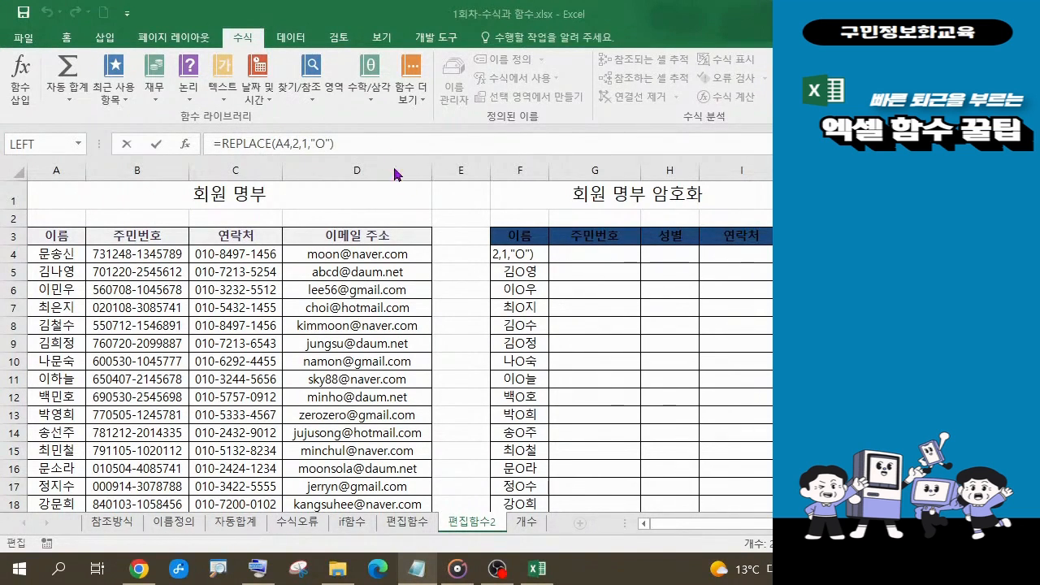
triple_click(359, 141)
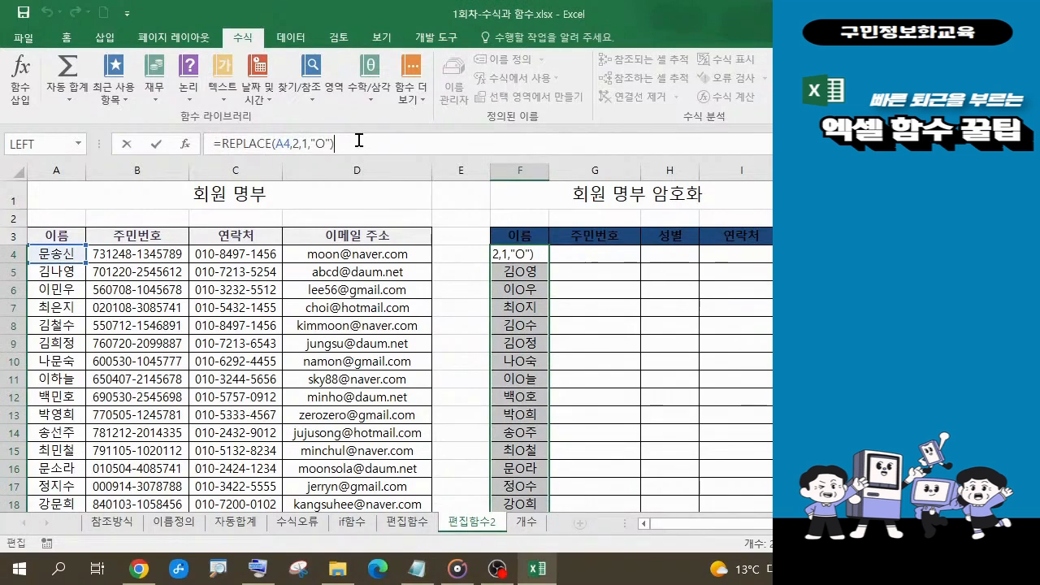
key(Return)
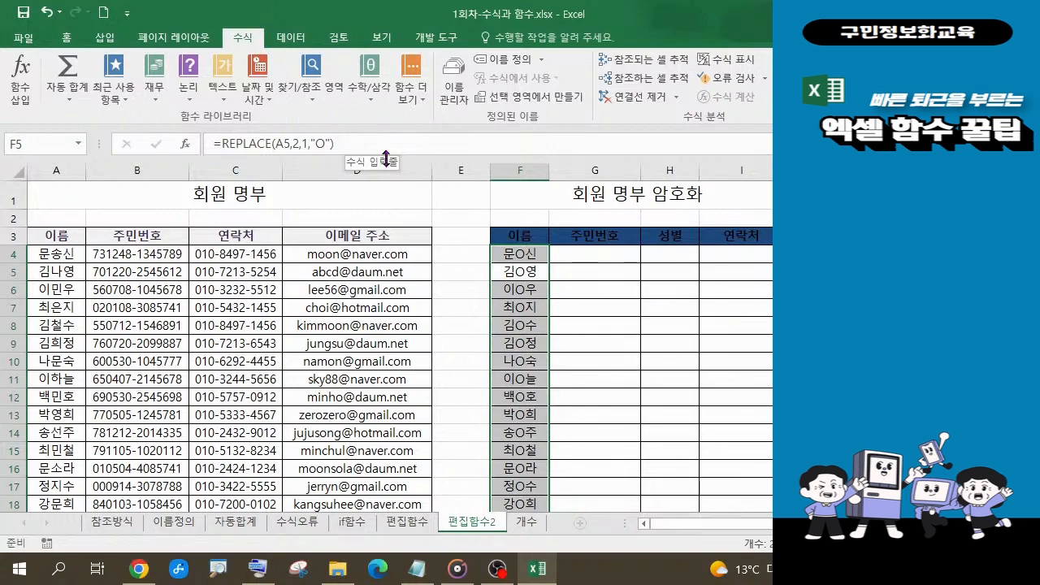
Start a REPLACE formula in G4 and open its function arguments dialog, keeping the member list in view.
click(609, 256)
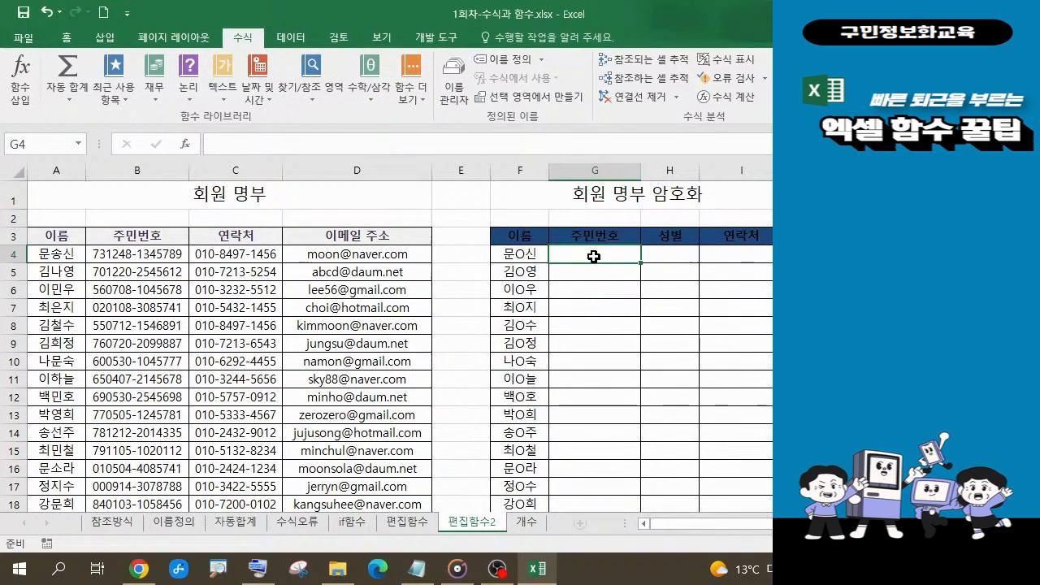
text(=)
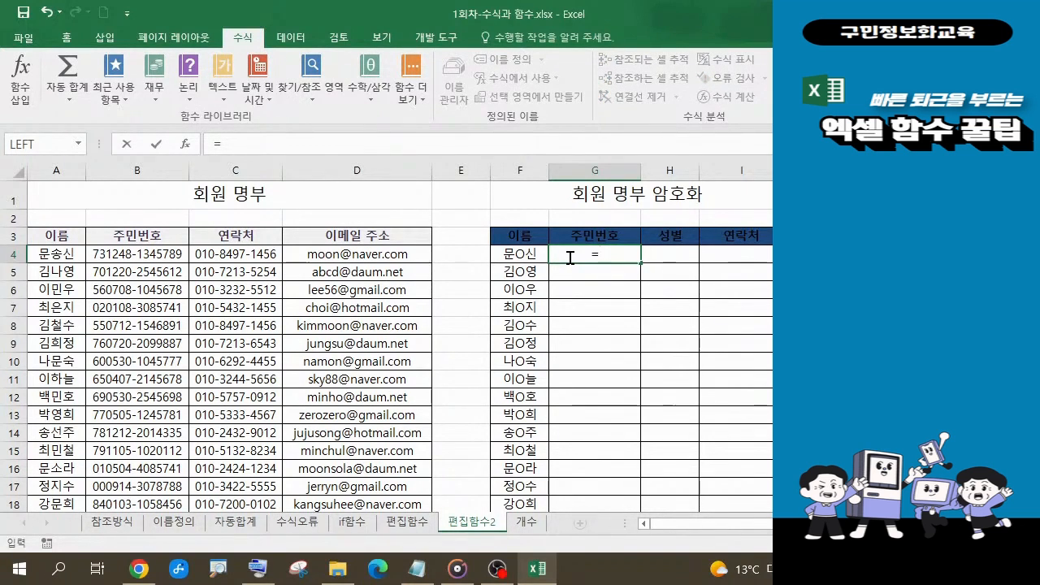
text(re)
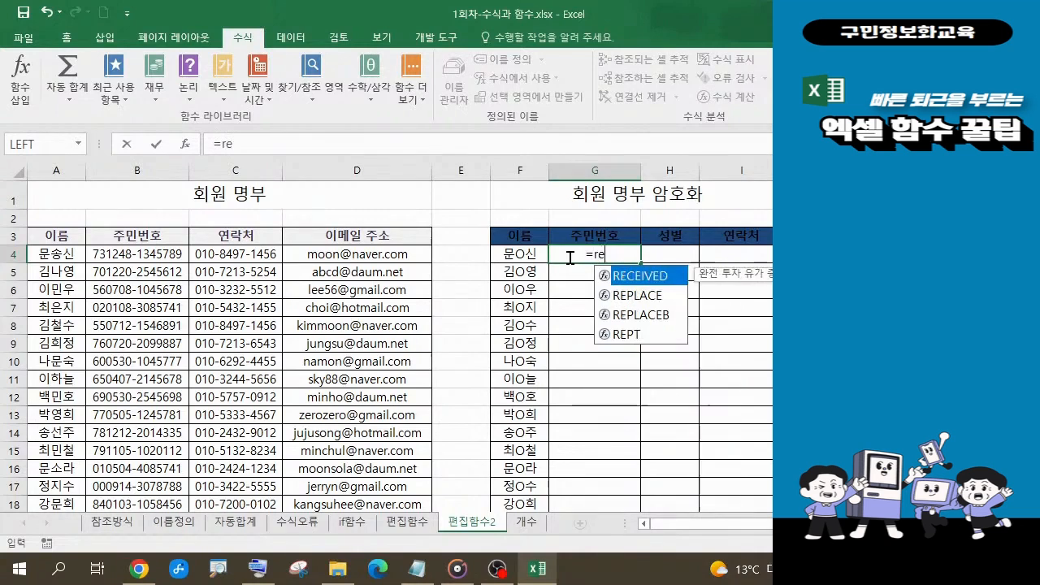
click(638, 299)
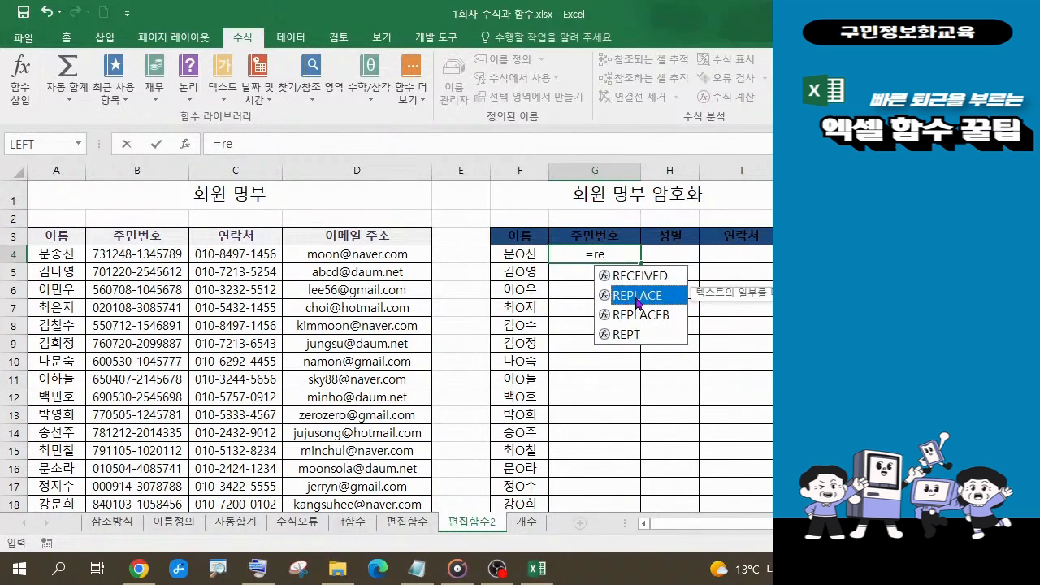
double_click(638, 296)
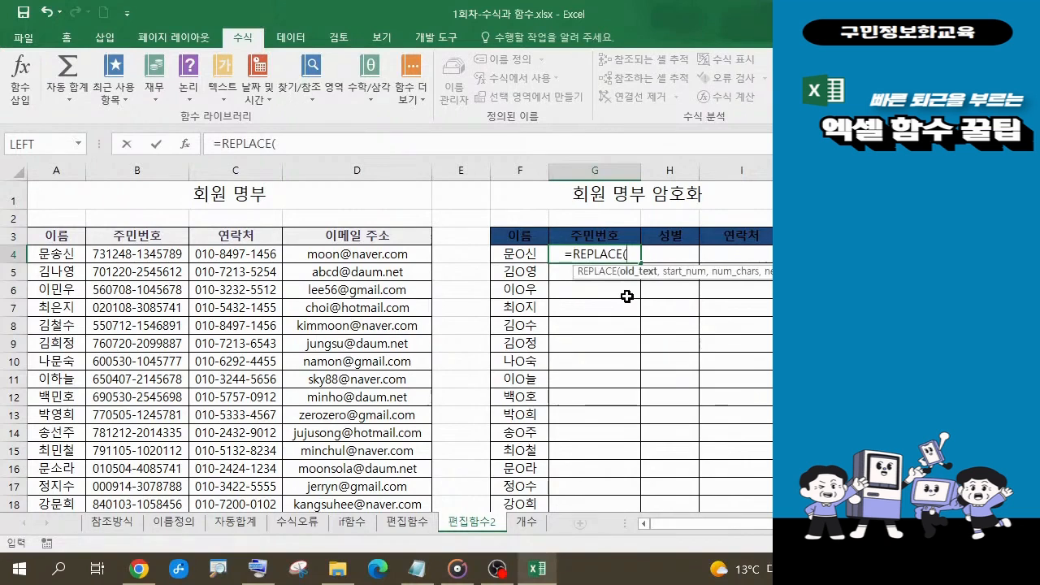
key(ctrl+a)
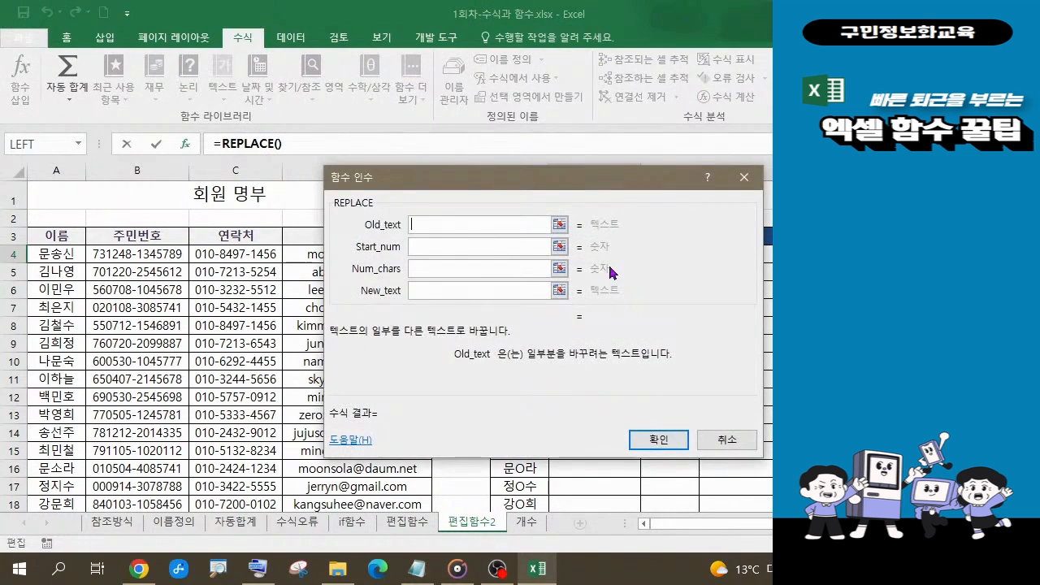
drag(516, 188, 625, 203)
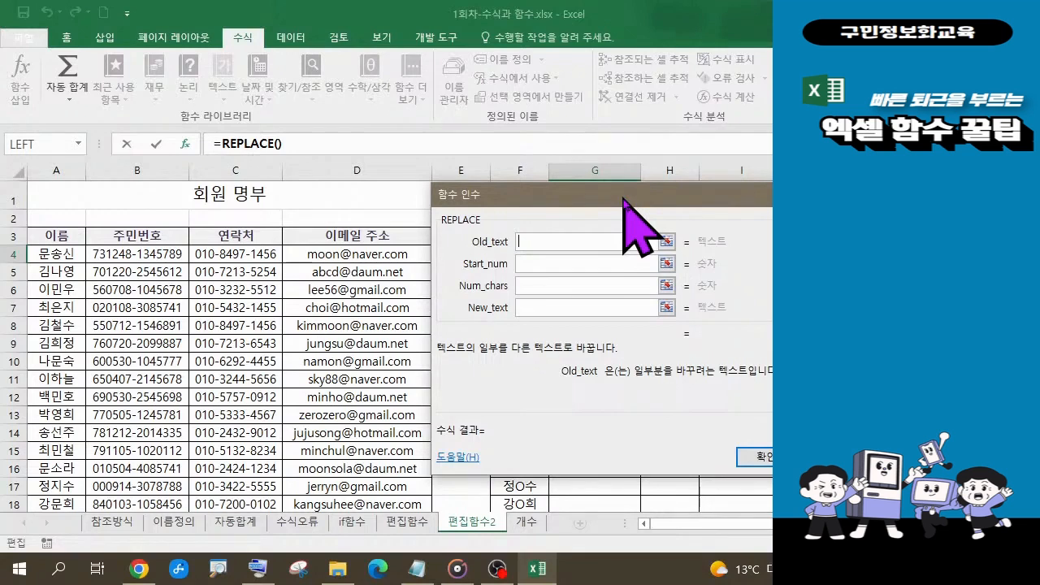
Set the Old_text argument to B4, mark the last six digits of that resident number for masking with asterisks, and clear the markings.
click(144, 257)
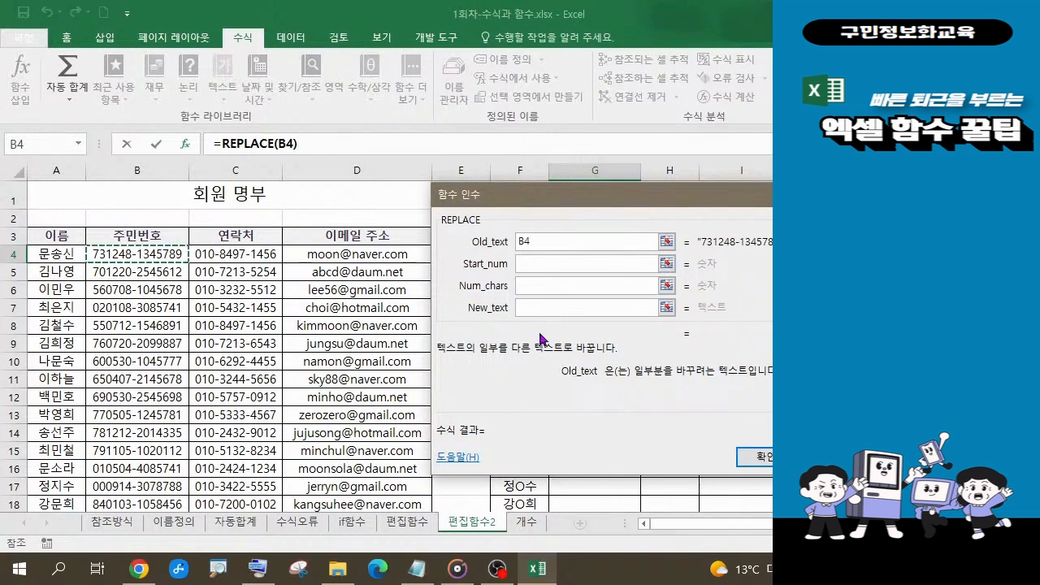
click(547, 265)
click(548, 265)
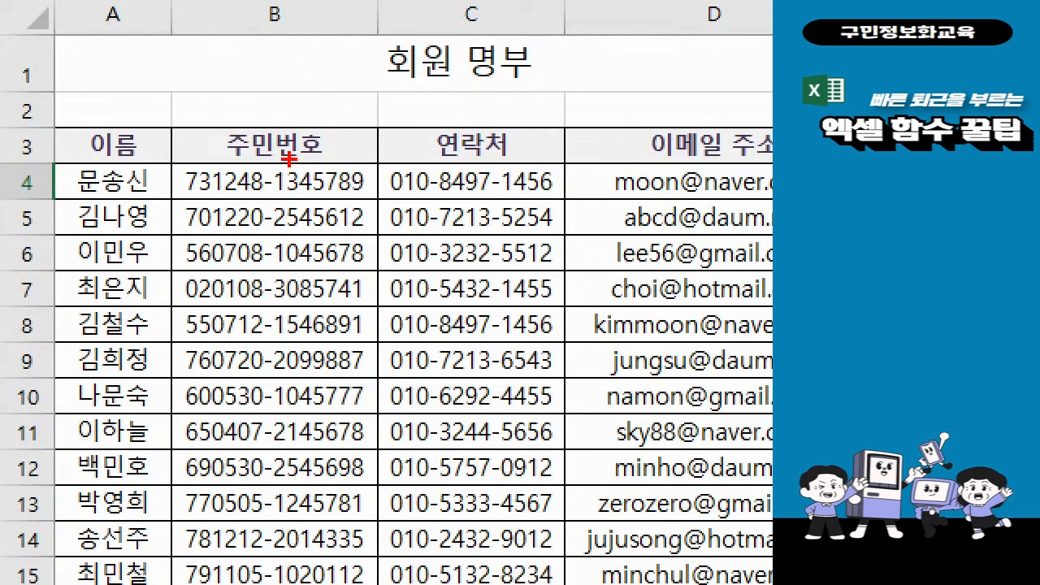
mouse_move(290, 161)
mouse_down()
mouse_move(290, 174)
mouse_move(325, 194)
mouse_move(355, 194)
mouse_up()
mouse_move(324, 91)
mouse_down()
mouse_move(313, 127)
mouse_move(340, 121)
mouse_up()
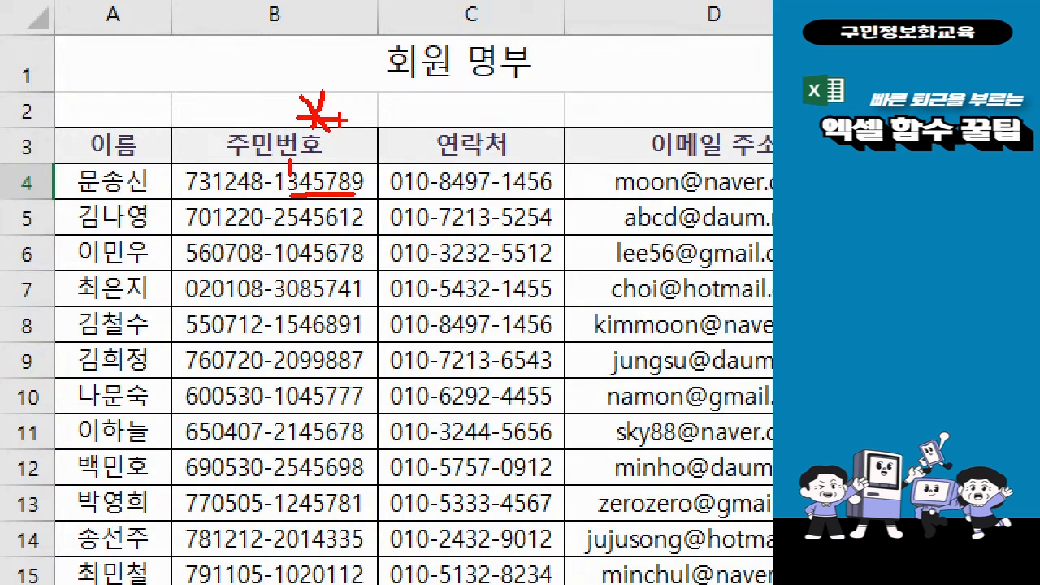
key(Escape)
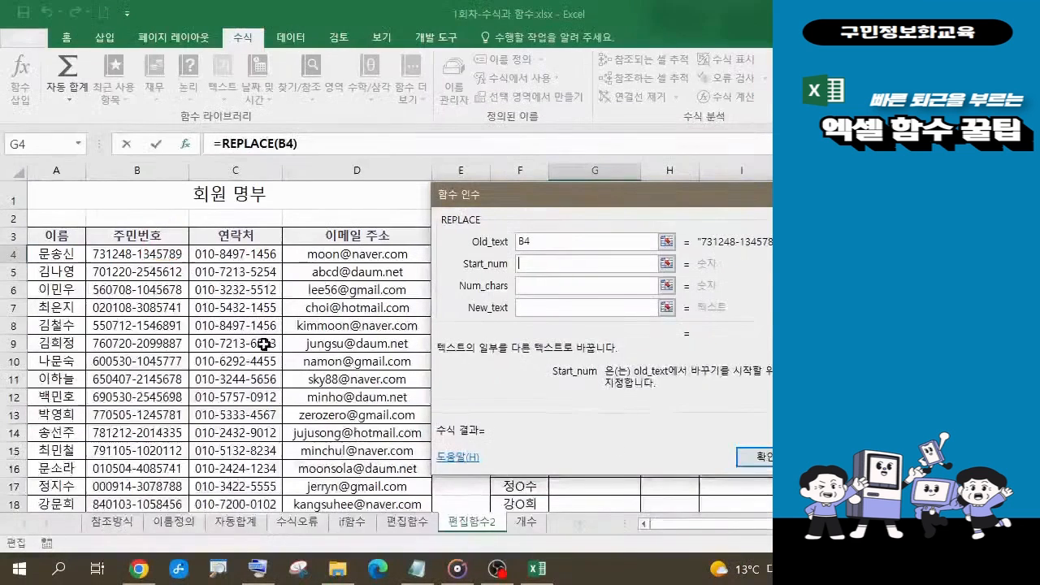
Set the remaining REPLACE arguments to Start_num 9, Num_chars 6 and New_text "******".
click(564, 262)
text(9)
key(Tab)
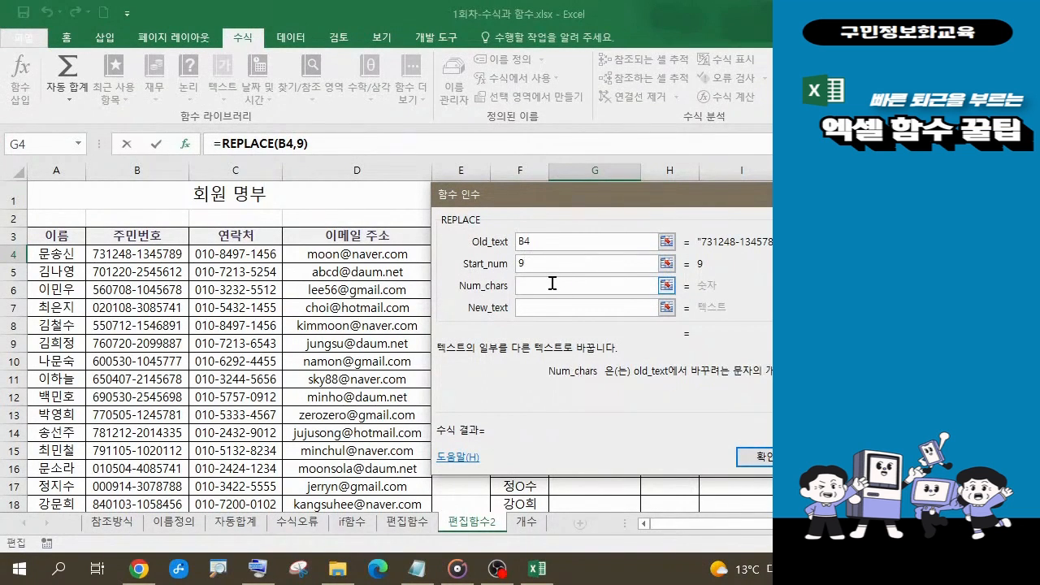
text(6)
key(Tab)
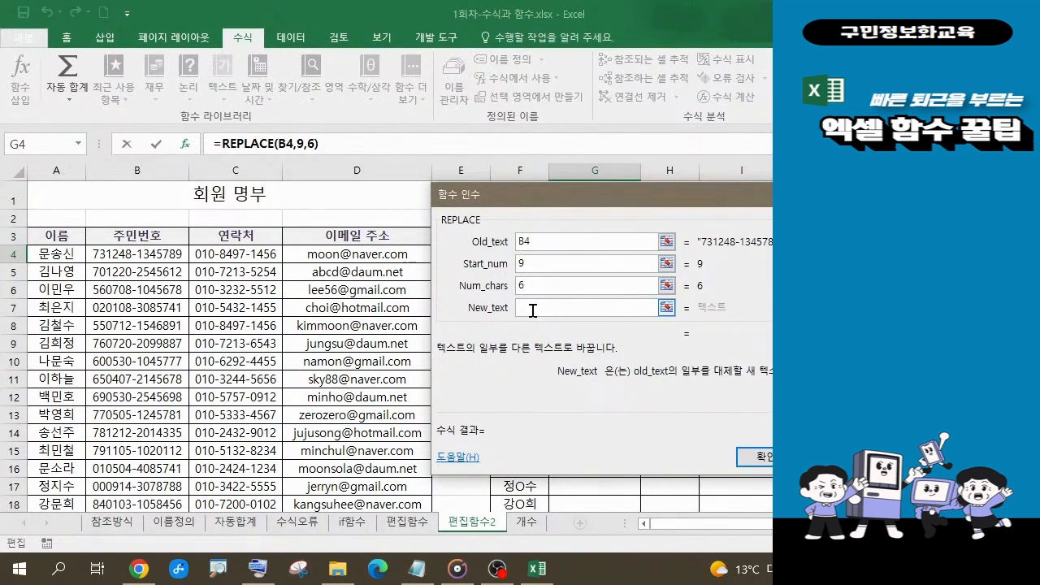
text(******)
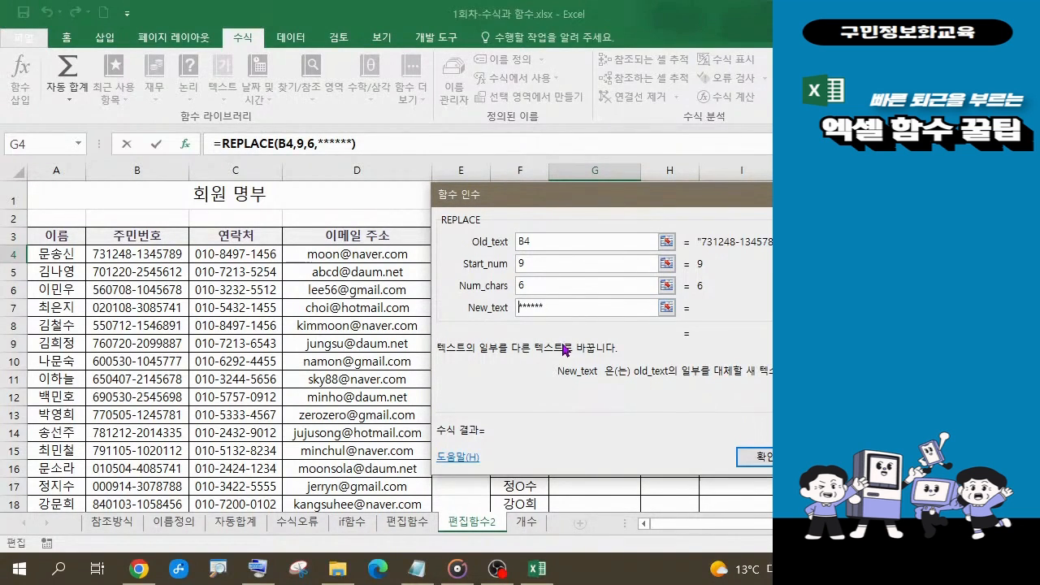
text(")
click(569, 310)
text(")
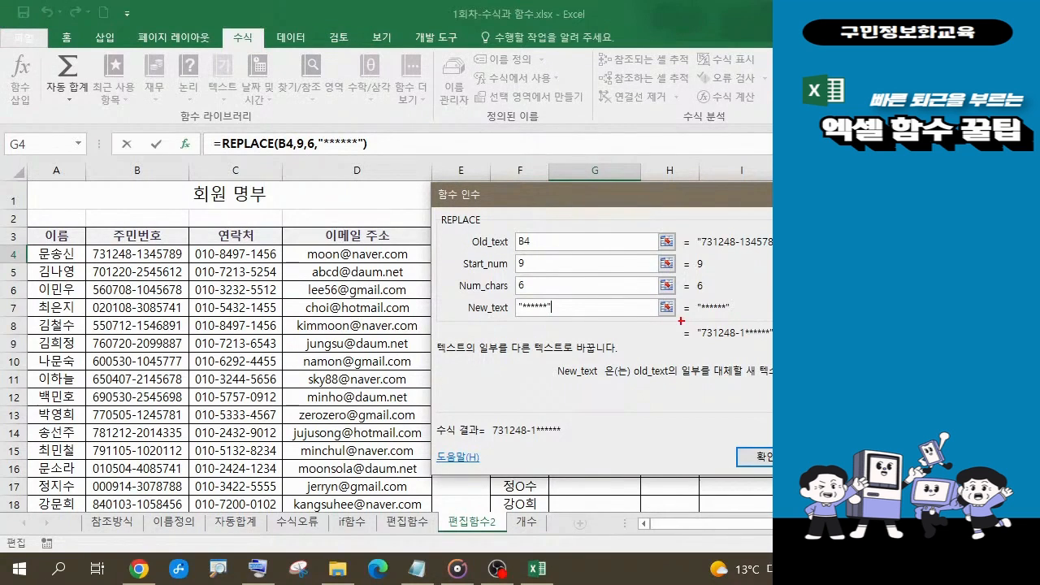
Mark the previewed REPLACE result and the complete formula for review, and clear the markings.
drag(677, 321, 779, 344)
drag(202, 120, 376, 173)
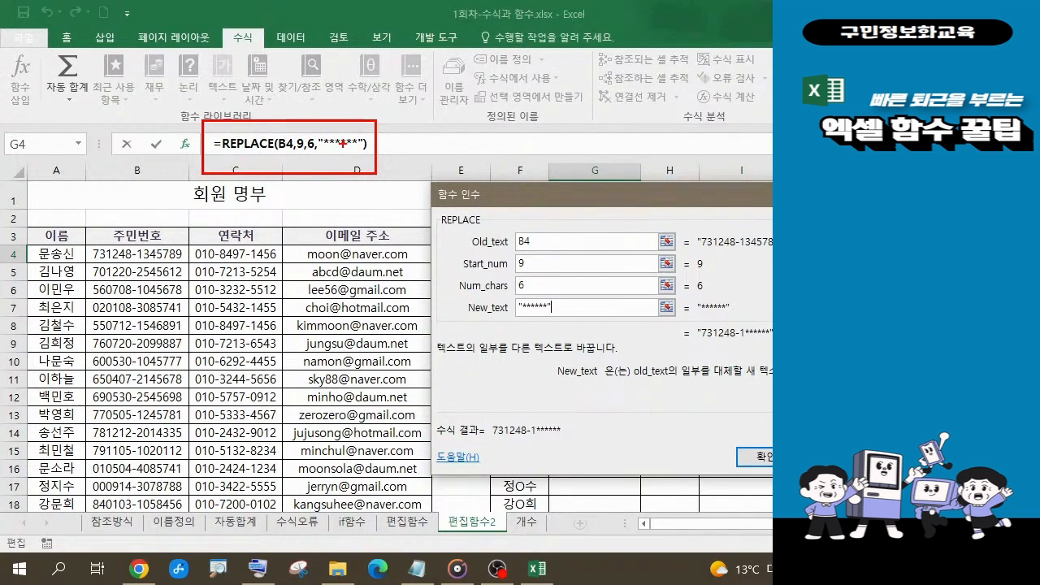
key(Escape)
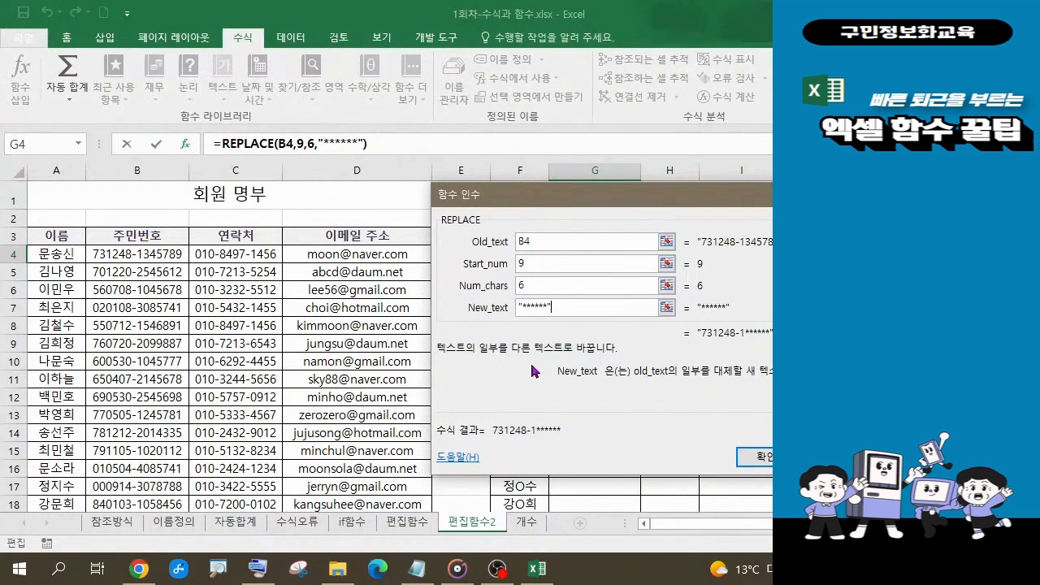
Accept the REPLACE formula in G4, fill it down the 주민번호 column to G23, and review the exercise instructions below the table.
click(746, 460)
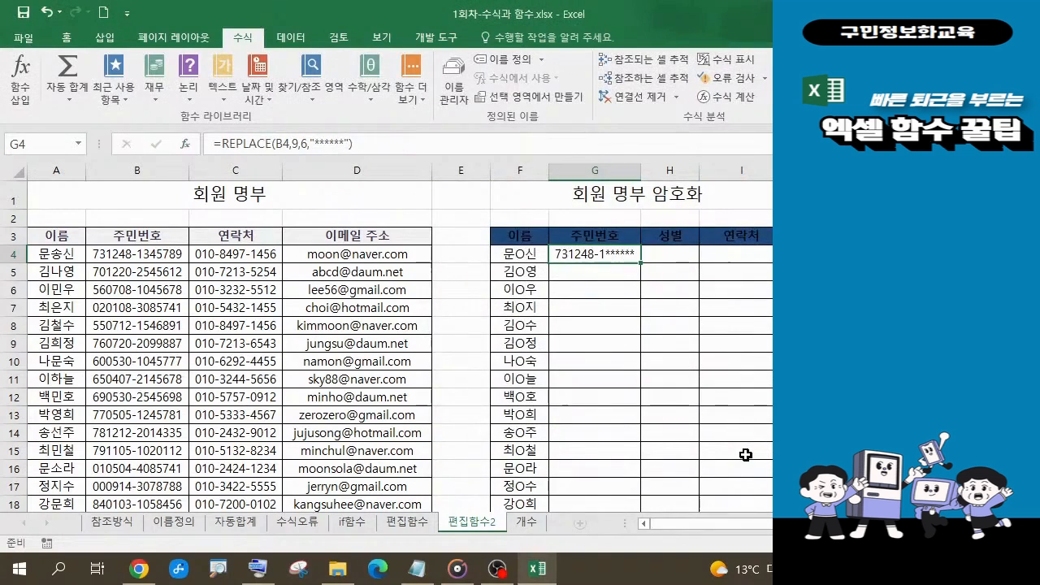
double_click(641, 264)
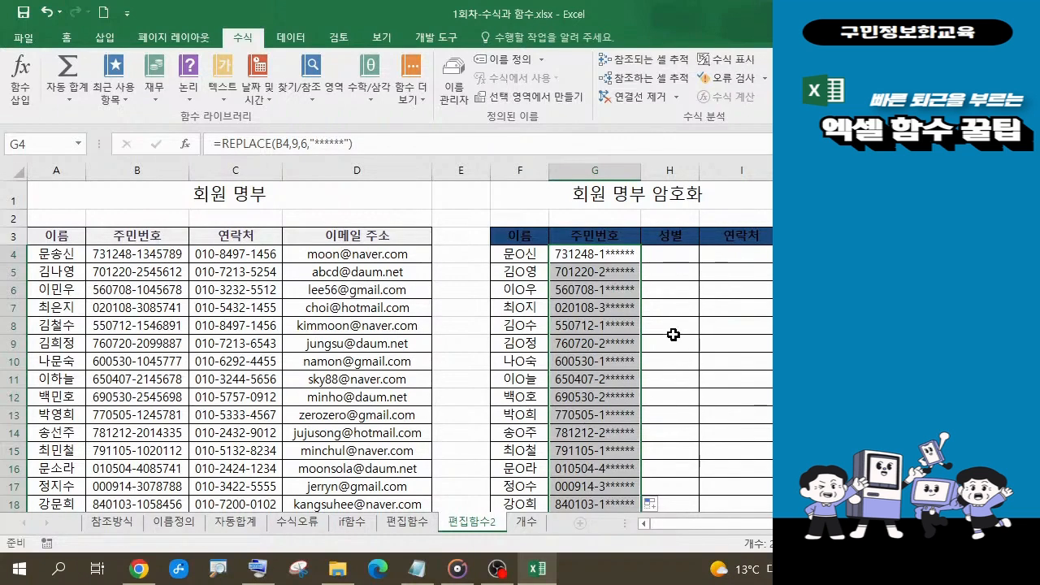
scroll(669, 300, down, 7)
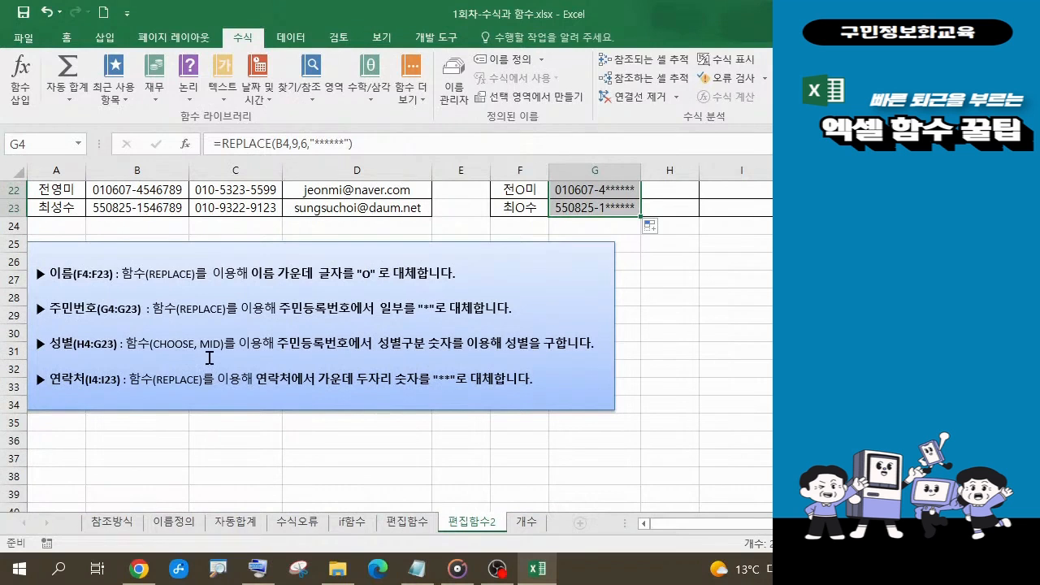
scroll(288, 341, up, 4)
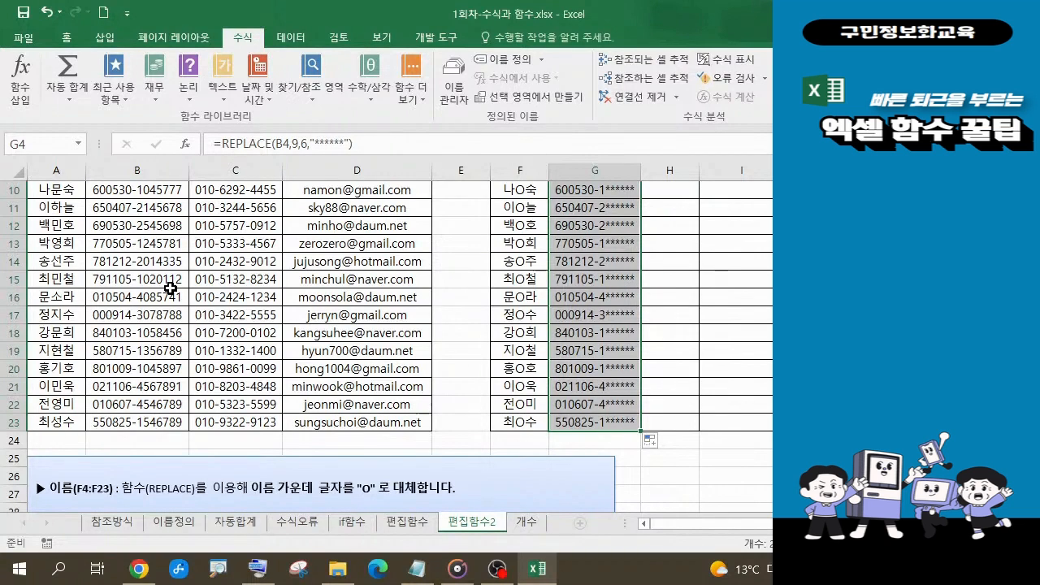
scroll(175, 309, up, 3)
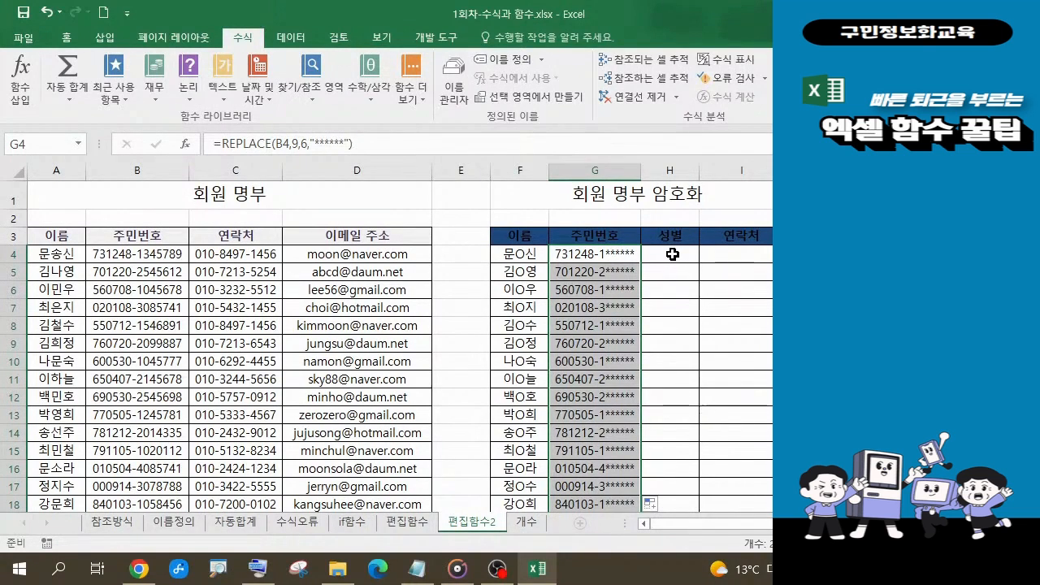
Copy the complete REPLACE formula text from G4 to Notepad and re-enter the formula in G4.
click(419, 569)
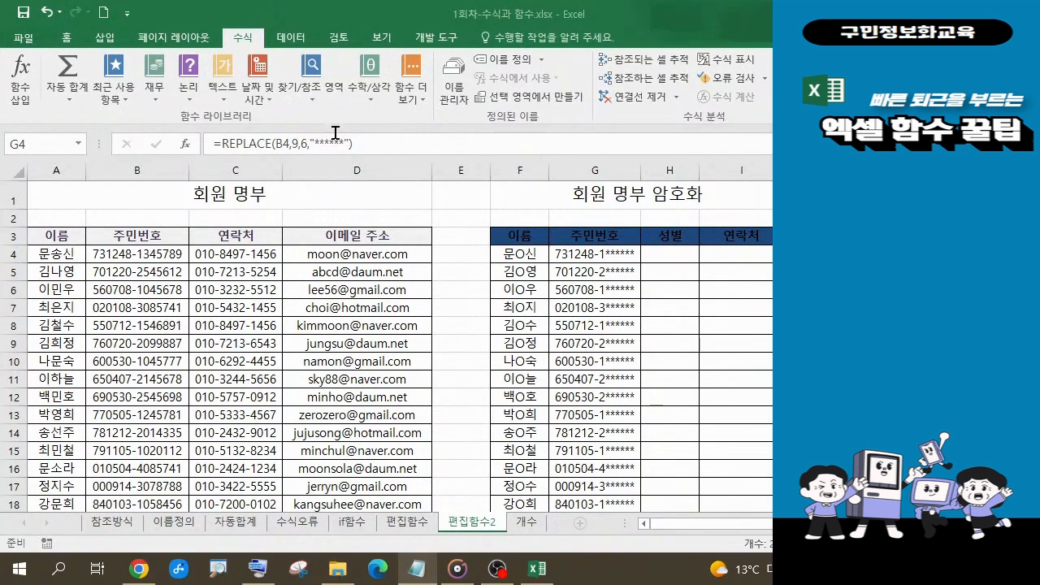
key(ctrl+shift+Down)
click(363, 144)
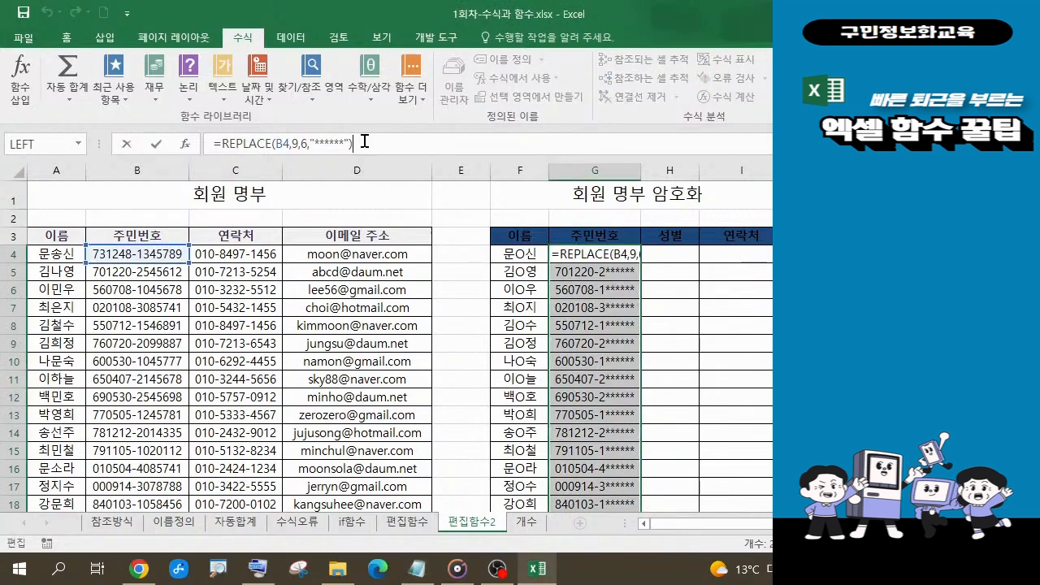
drag(351, 144, 205, 145)
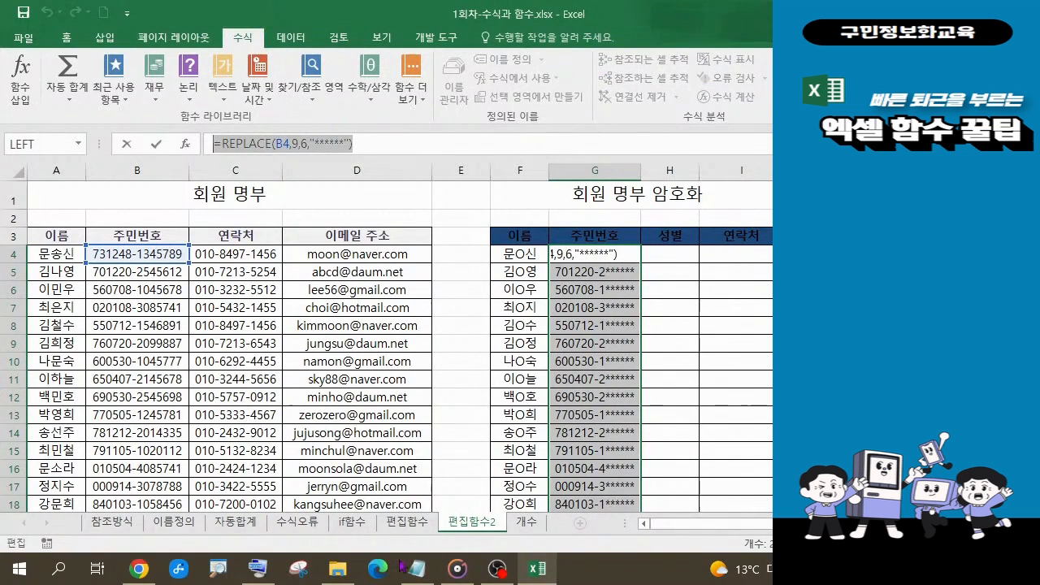
click(411, 567)
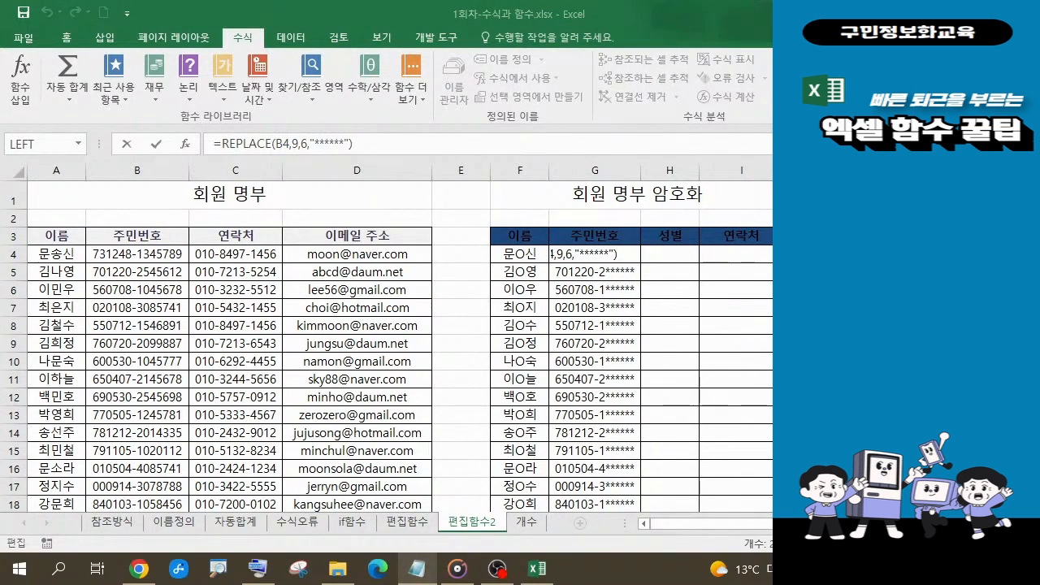
click(377, 125)
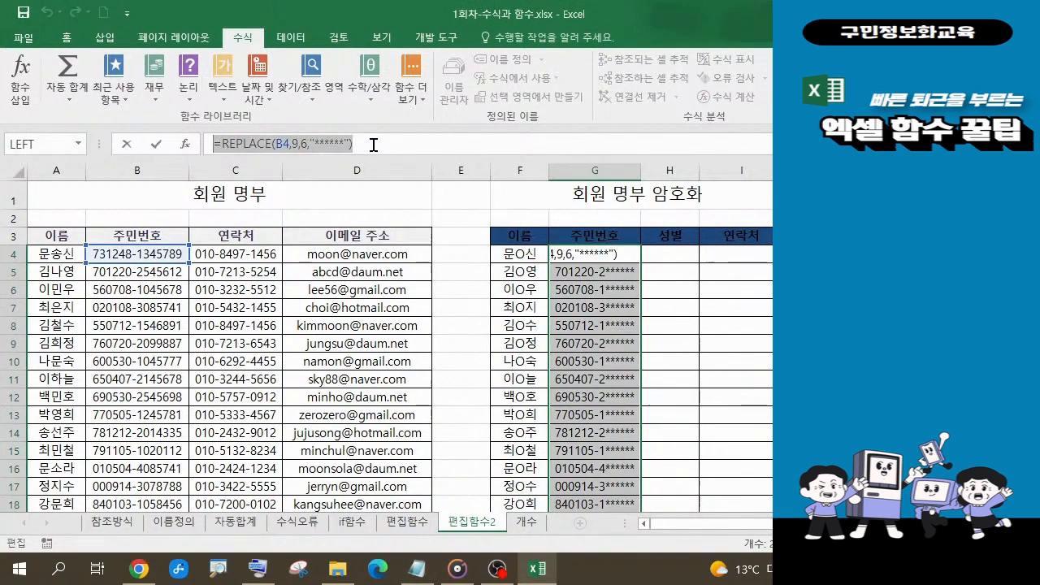
click(373, 144)
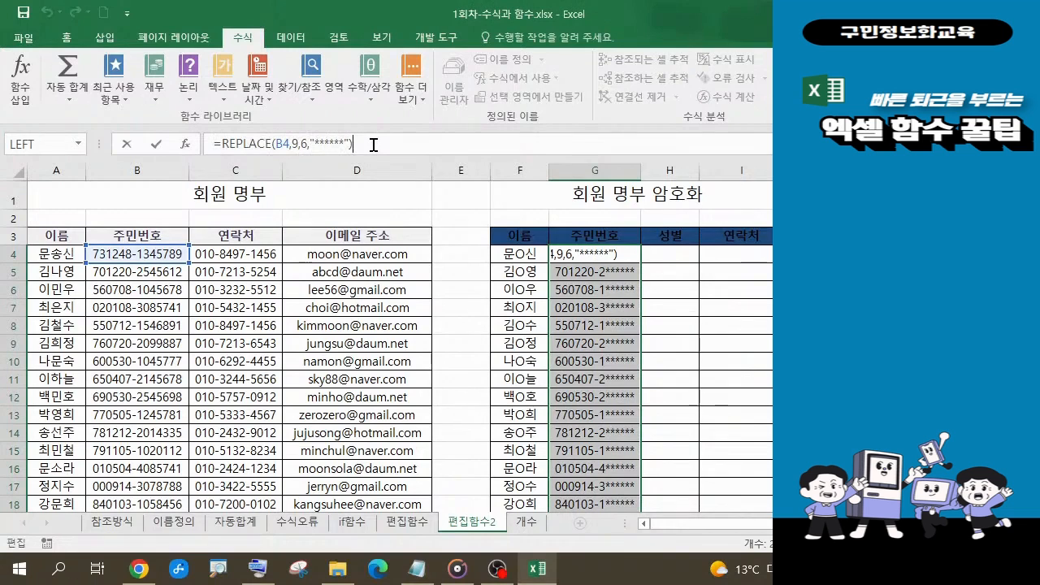
key(Return)
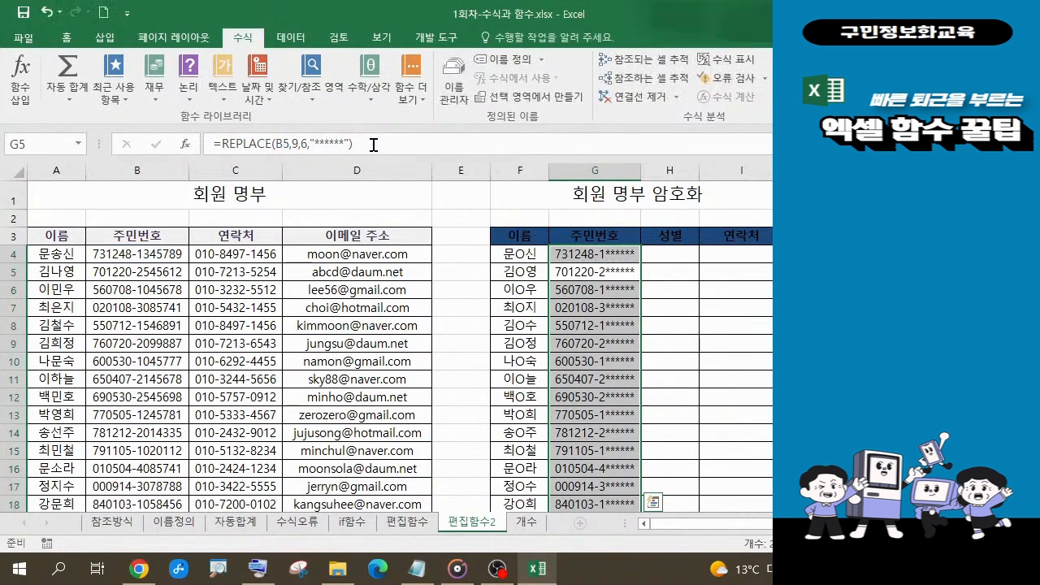
Start a MID formula in the first 성별 cell, H4, and open its function arguments dialog, keeping row 4 in view.
click(680, 258)
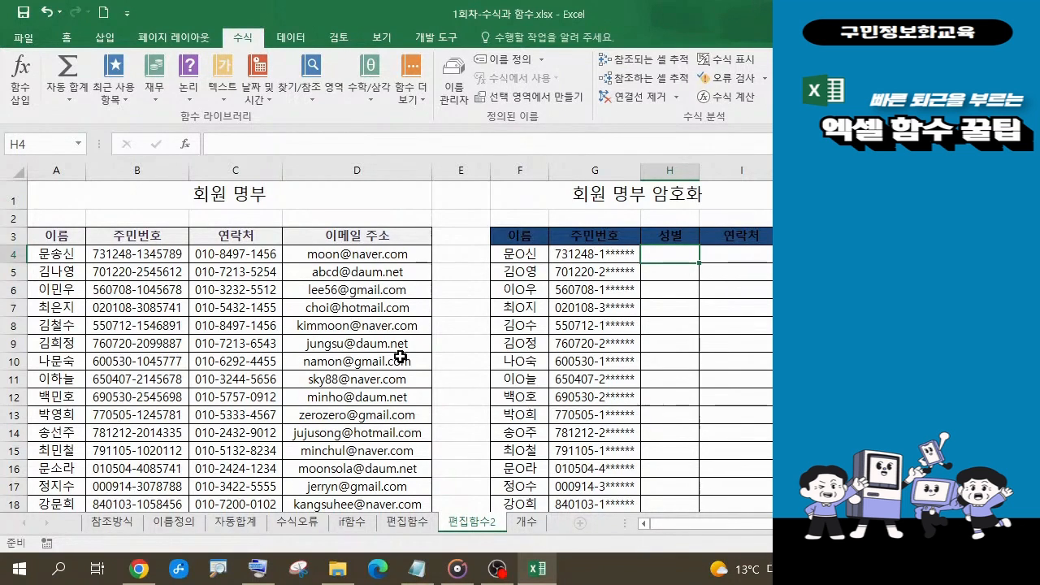
scroll(401, 357, down, 8)
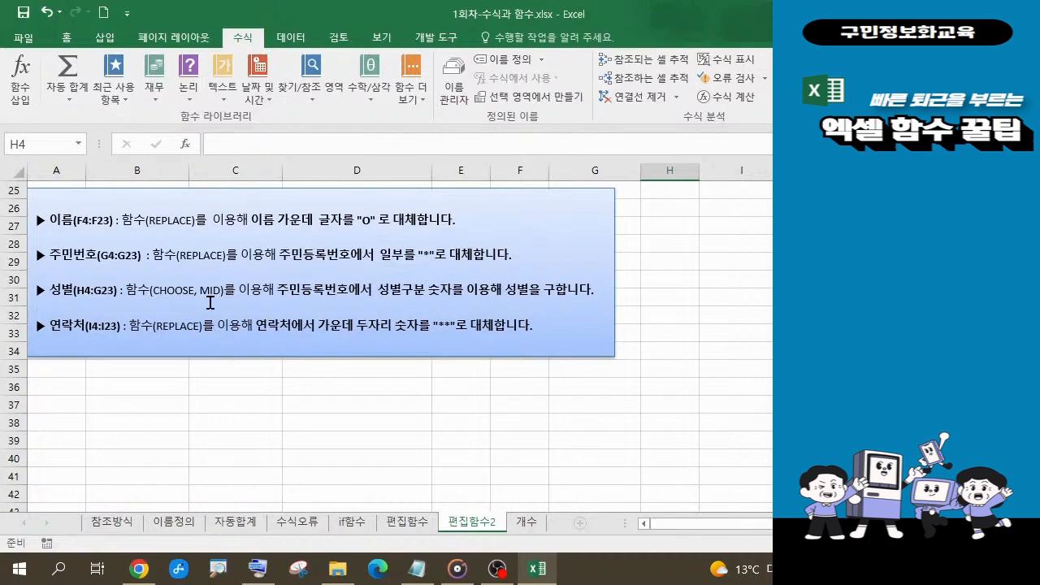
scroll(210, 302, up, 6)
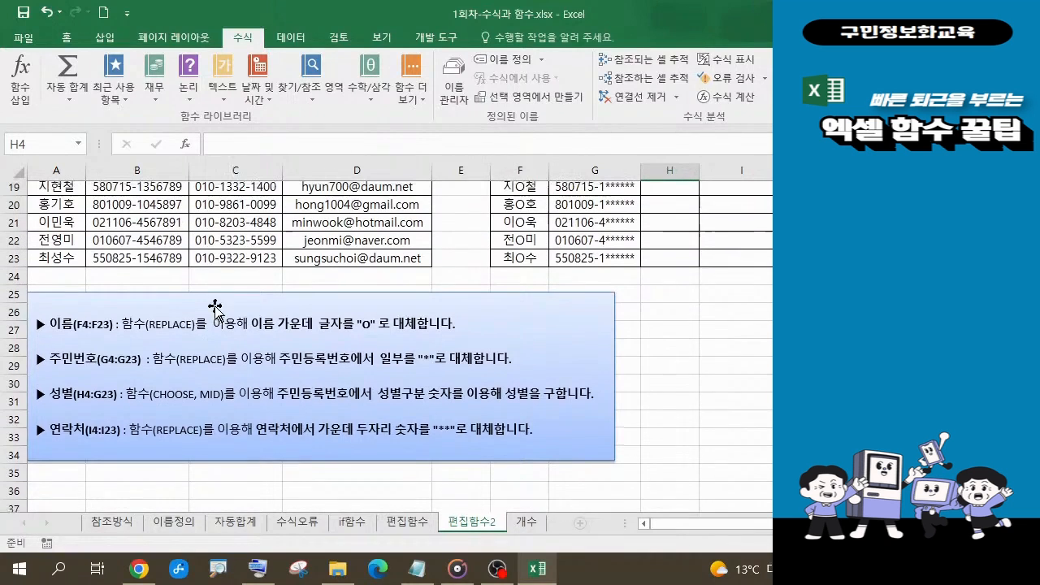
scroll(547, 333, up, 2)
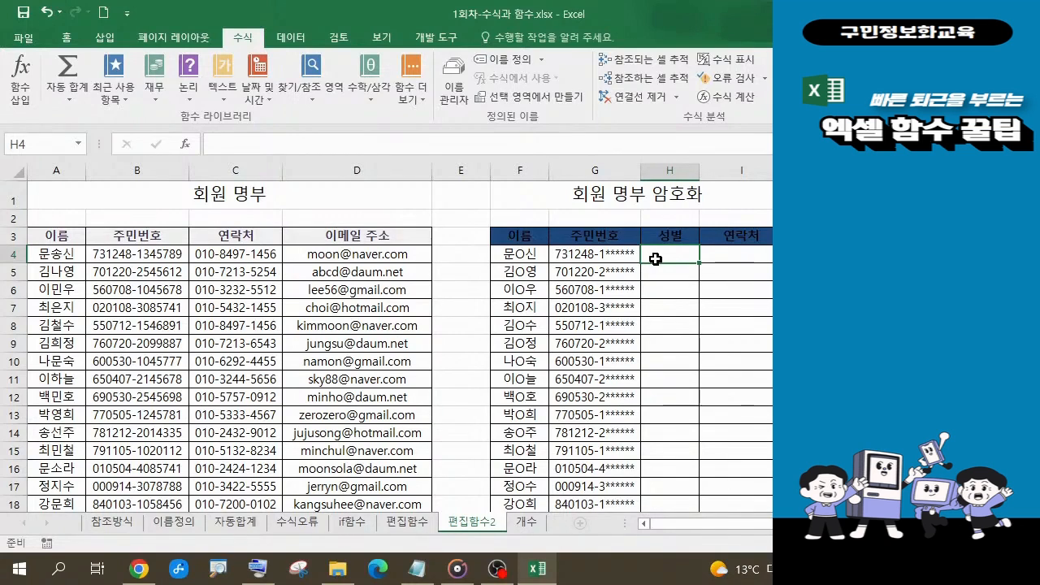
text(=)
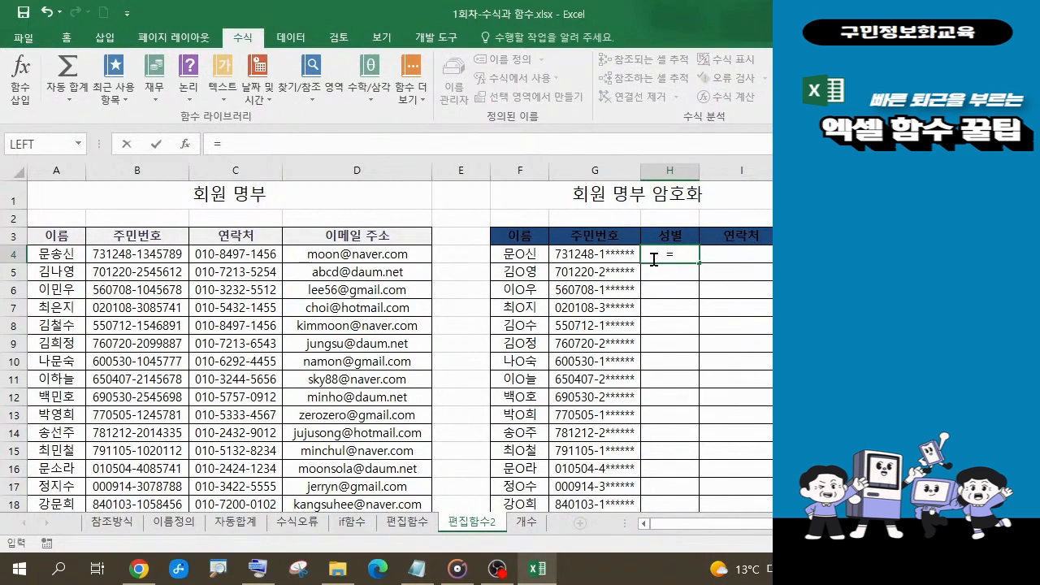
text(m)
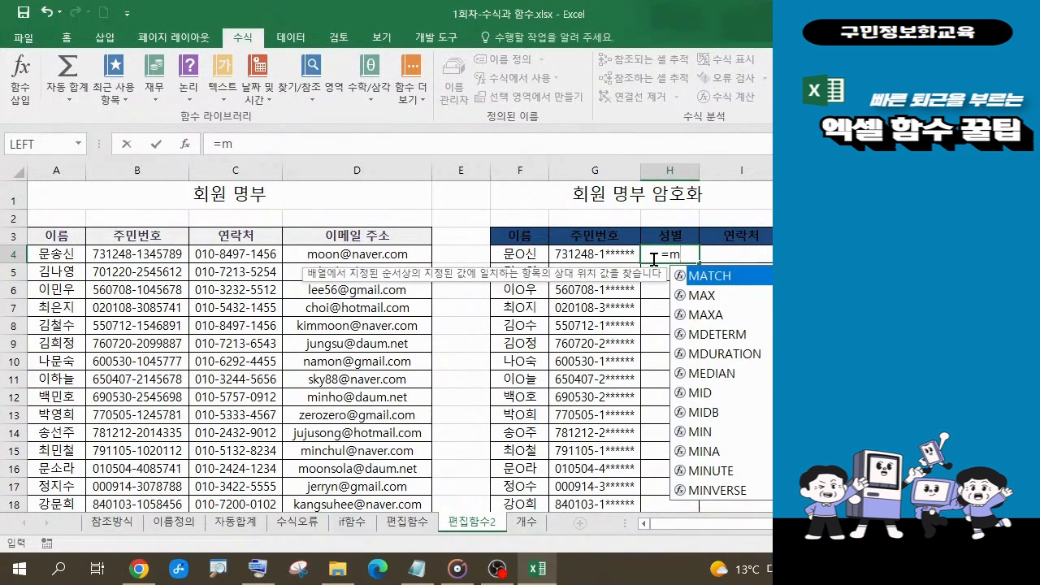
double_click(709, 392)
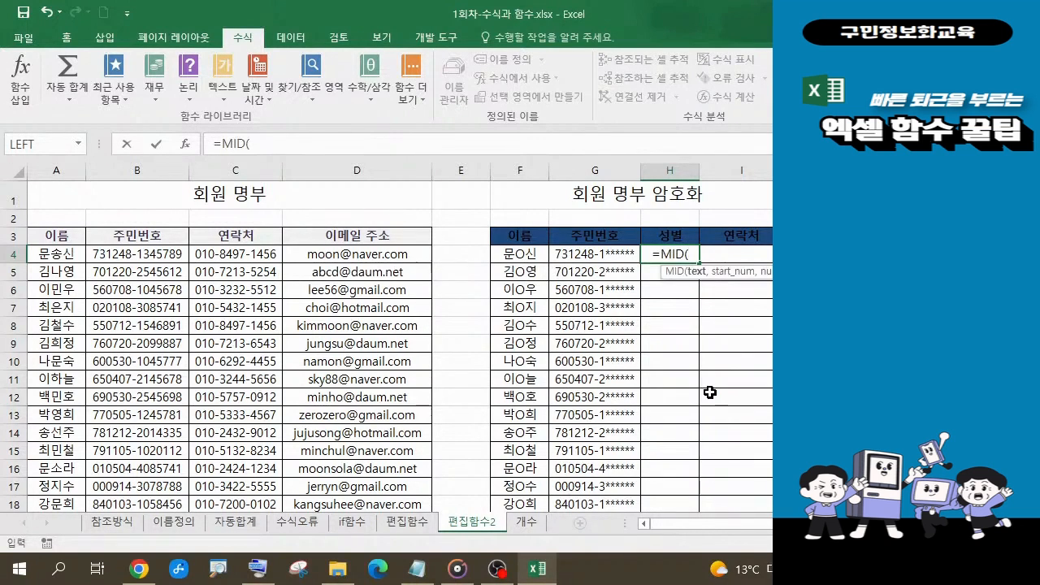
key(ctrl+a)
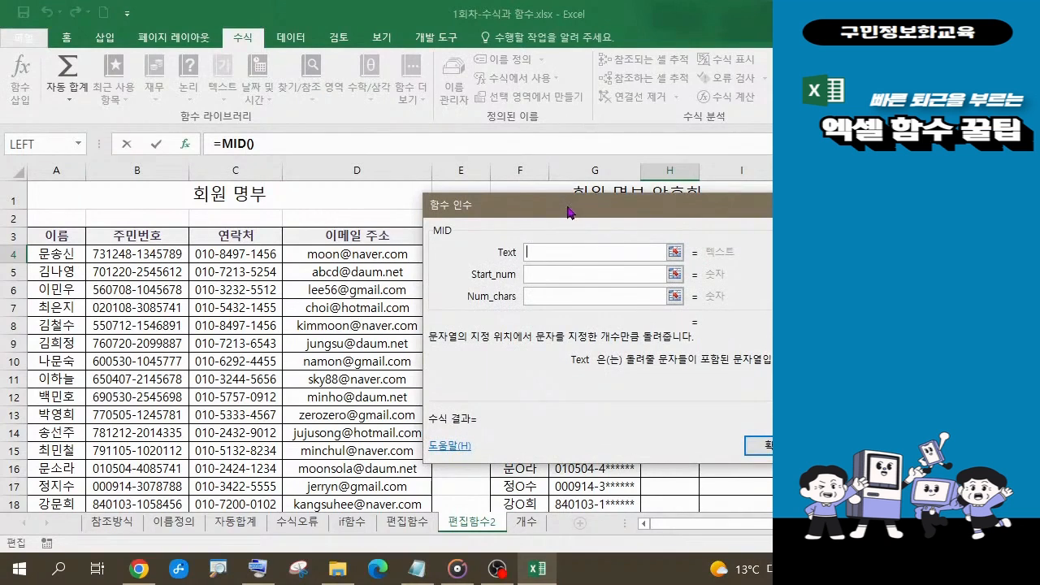
mouse_move(570, 208)
mouse_down()
mouse_move(560, 204)
mouse_move(655, 244)
mouse_move(655, 284)
mouse_move(655, 224)
mouse_move(555, 198)
mouse_up()
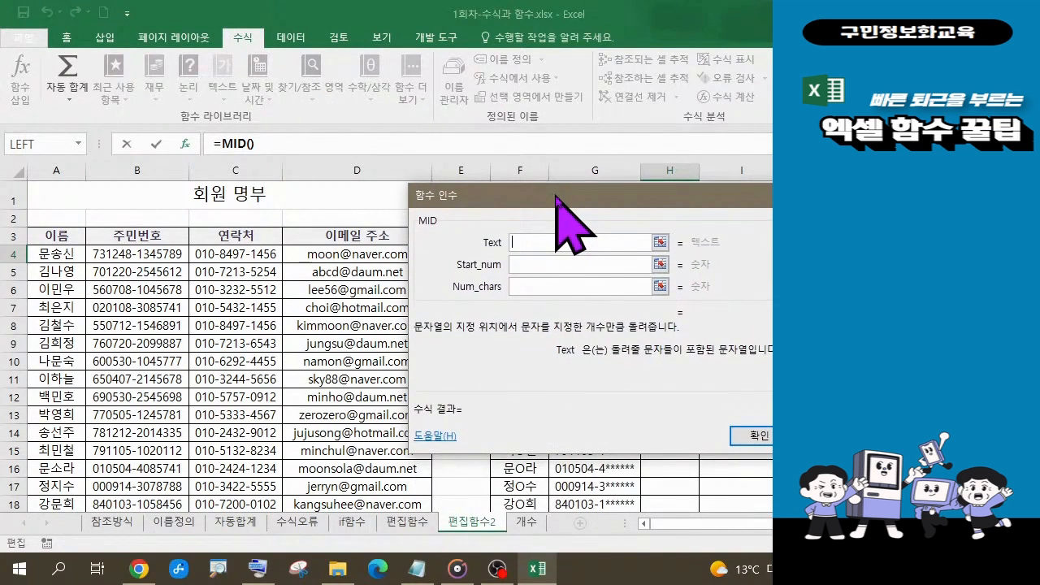
drag(556, 197, 537, 324)
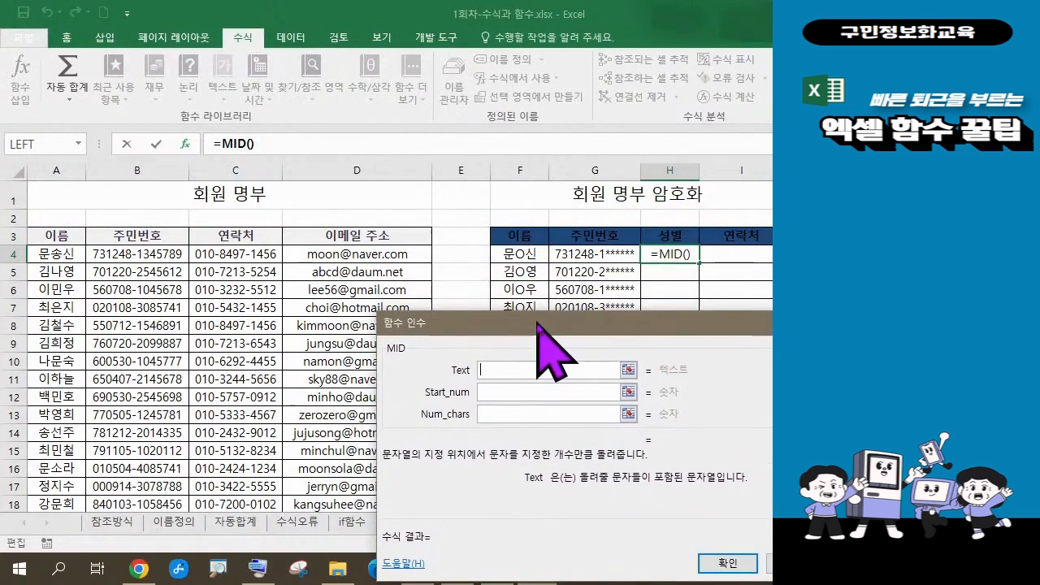
Set the MID arguments for H4 to Text G4, Start_num 8 and Num_chars 1, and accept the formula.
click(599, 256)
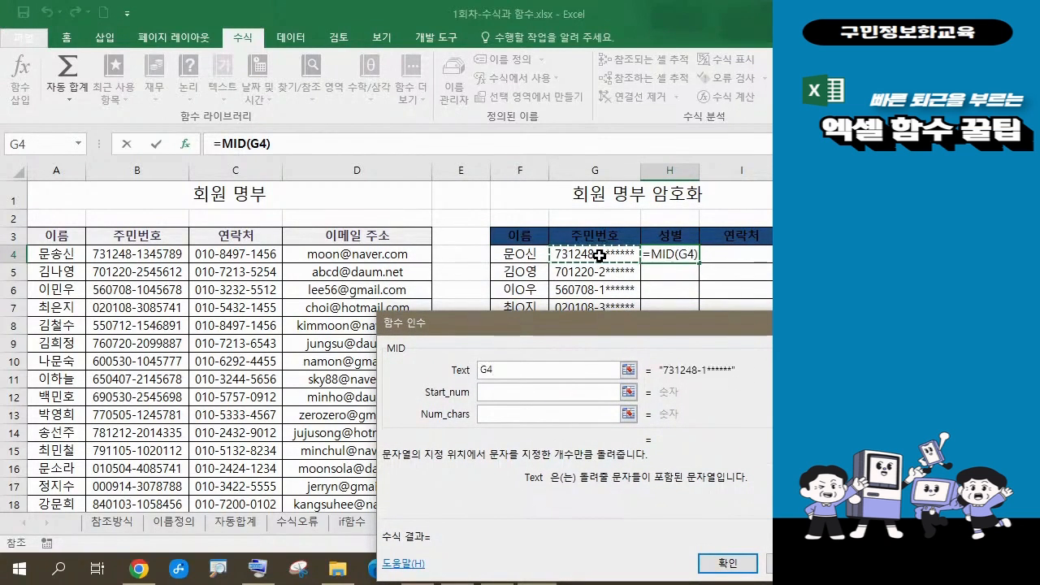
click(526, 391)
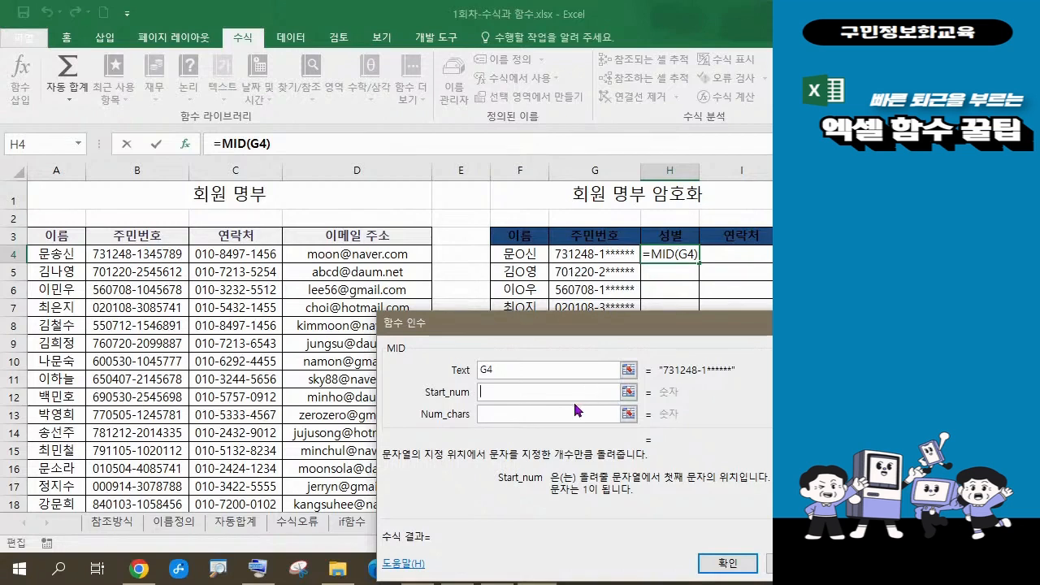
text(8)
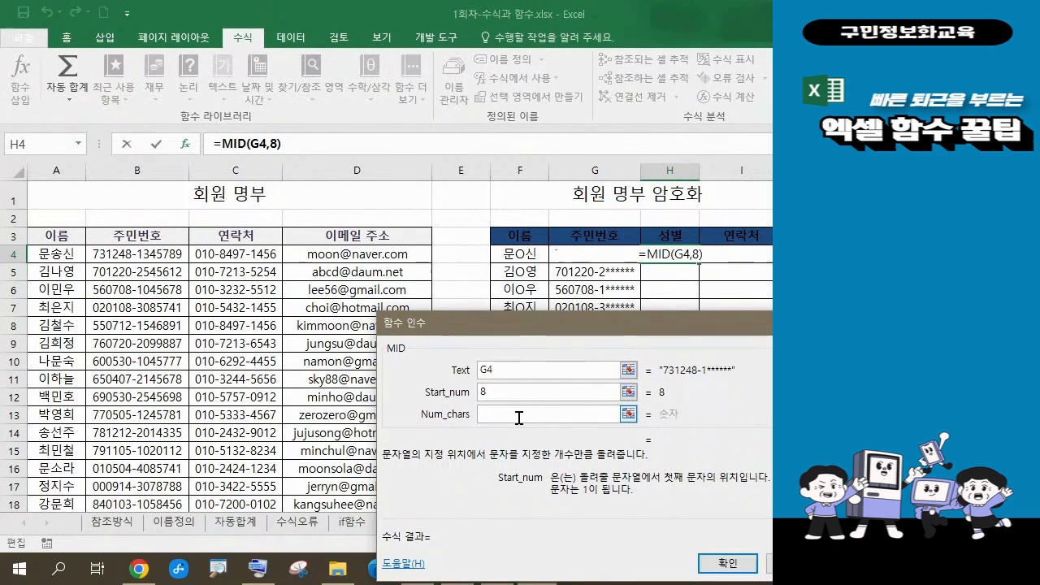
click(519, 415)
text(1)
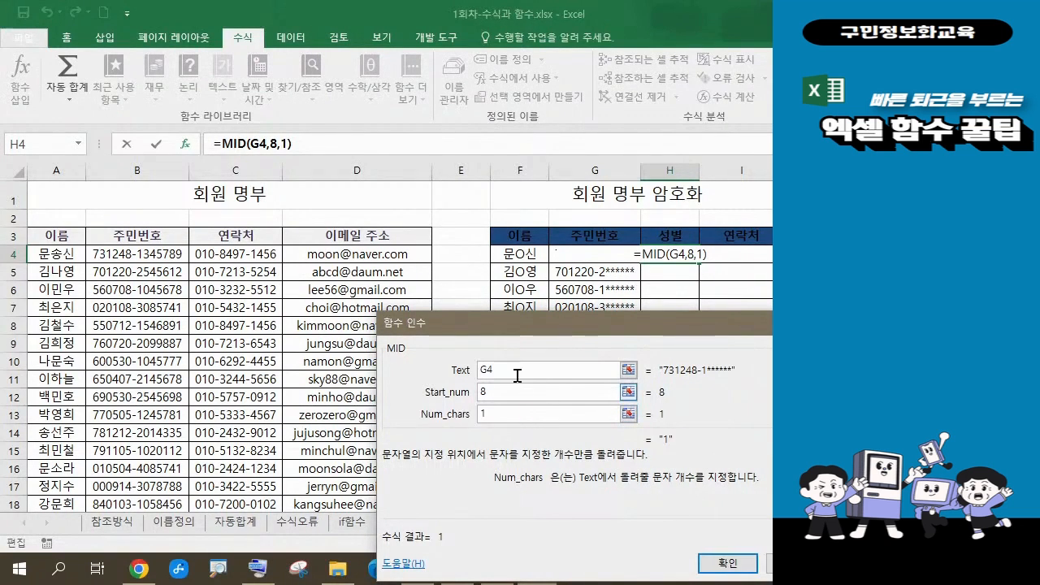
drag(513, 327, 336, 182)
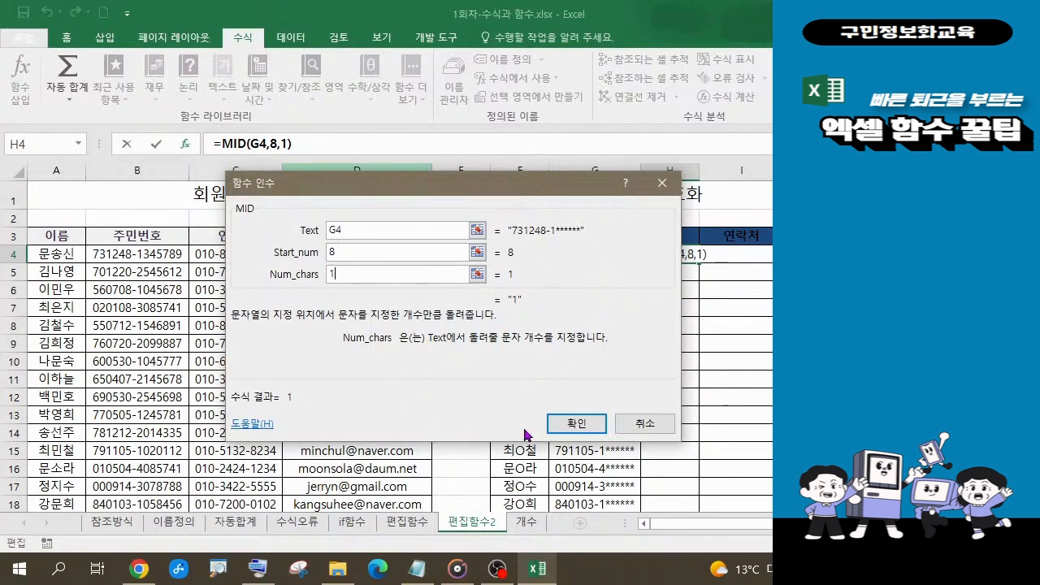
click(574, 424)
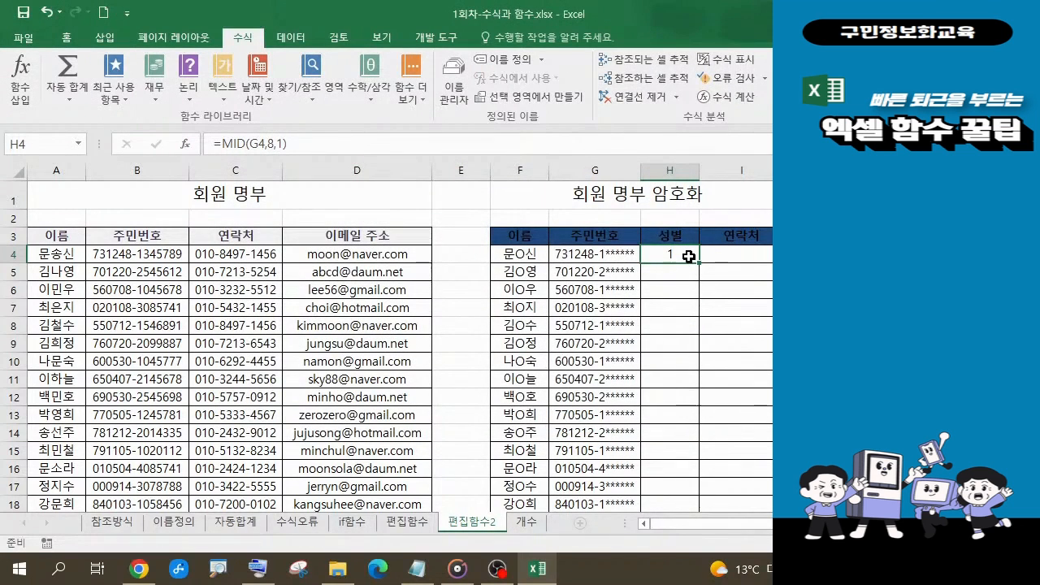
Wrap the MID formula in H4 in CHOOSE to read =CHOOSE(MID(G4,8,1),"남","여","남","여").
click(224, 144)
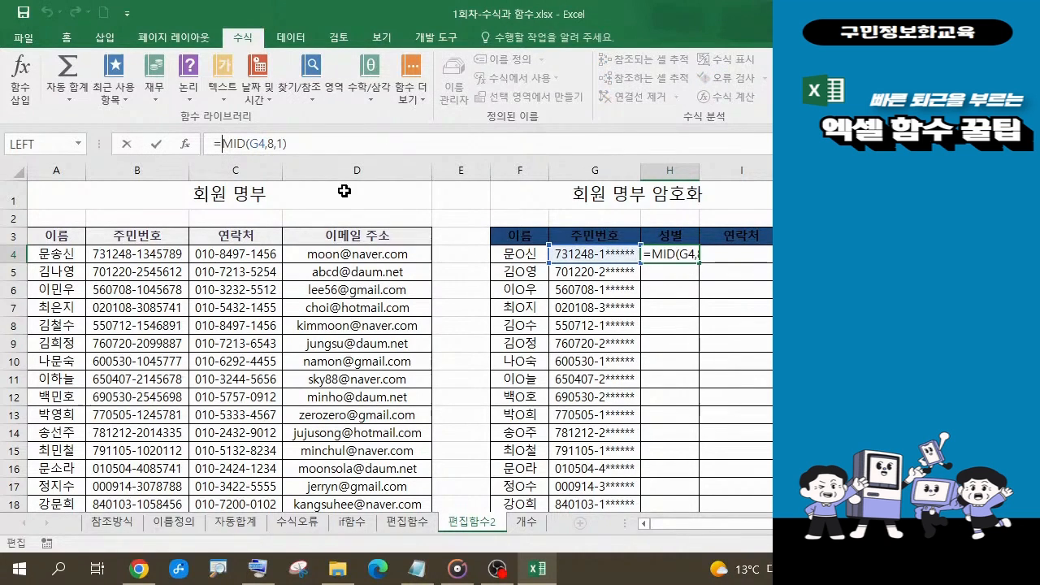
text(c)
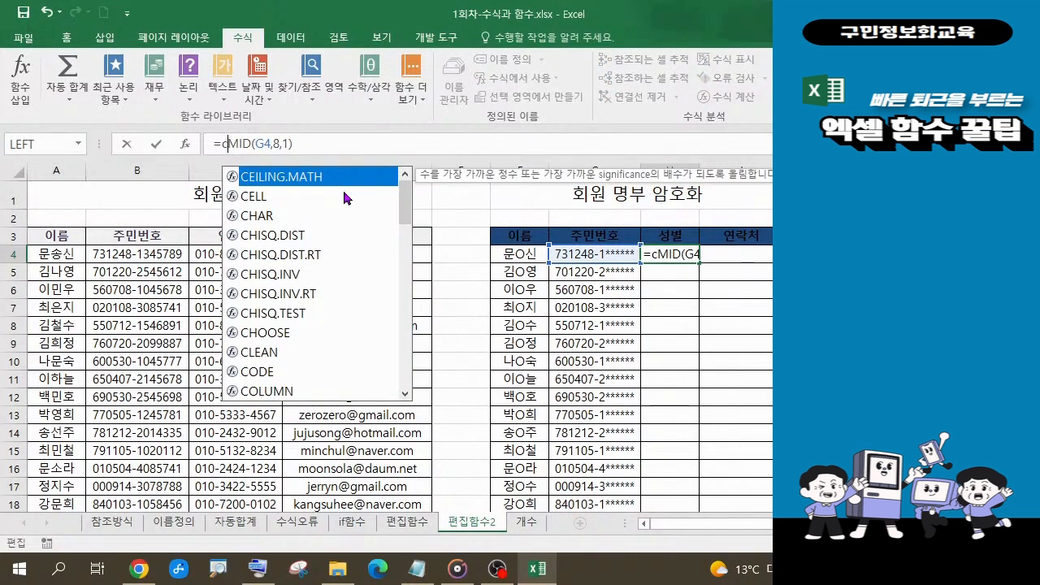
double_click(279, 333)
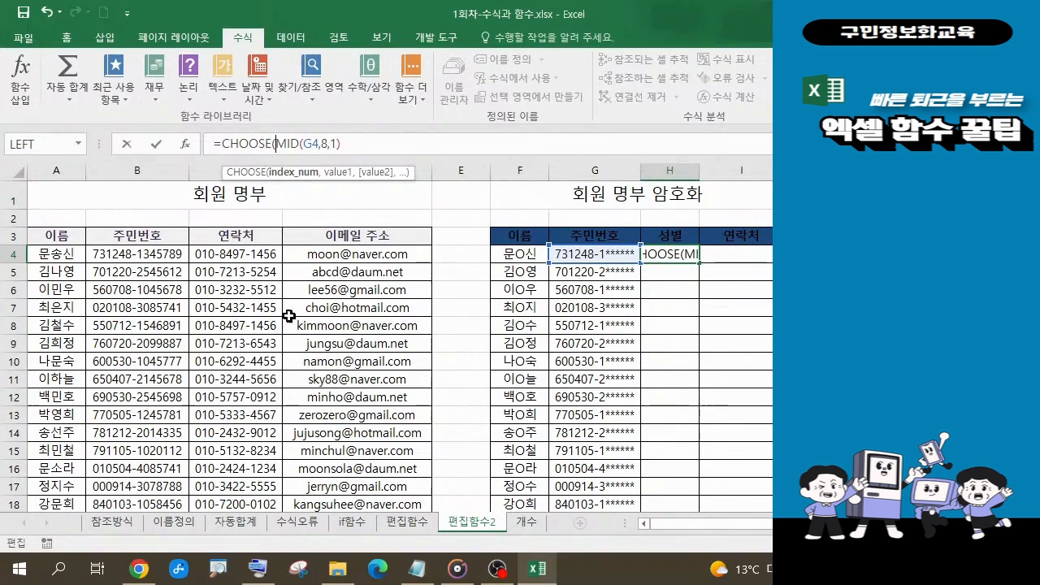
click(366, 139)
text(,)
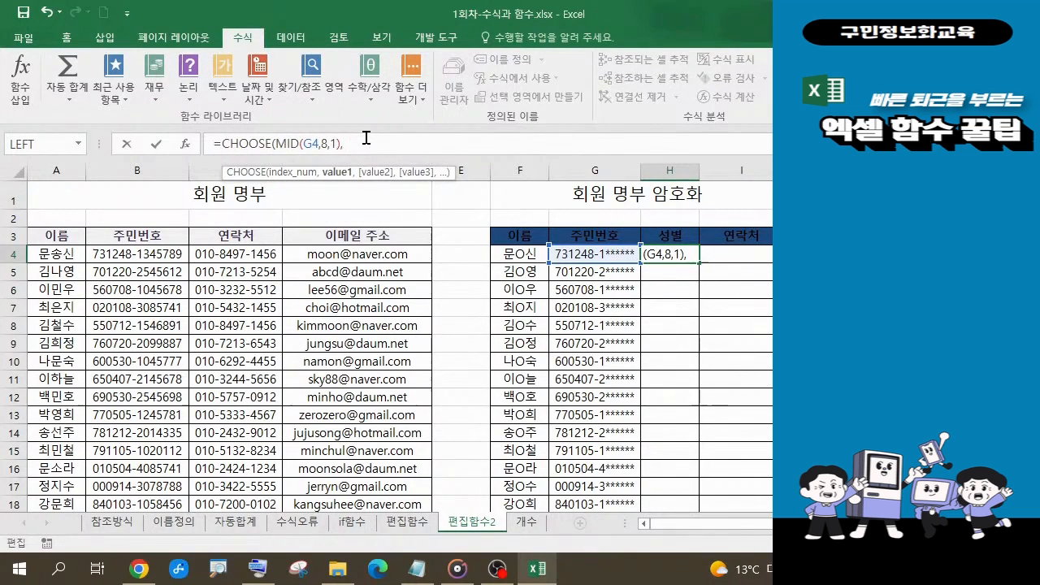
text("sk)
key(BackSpace)
text(남",")
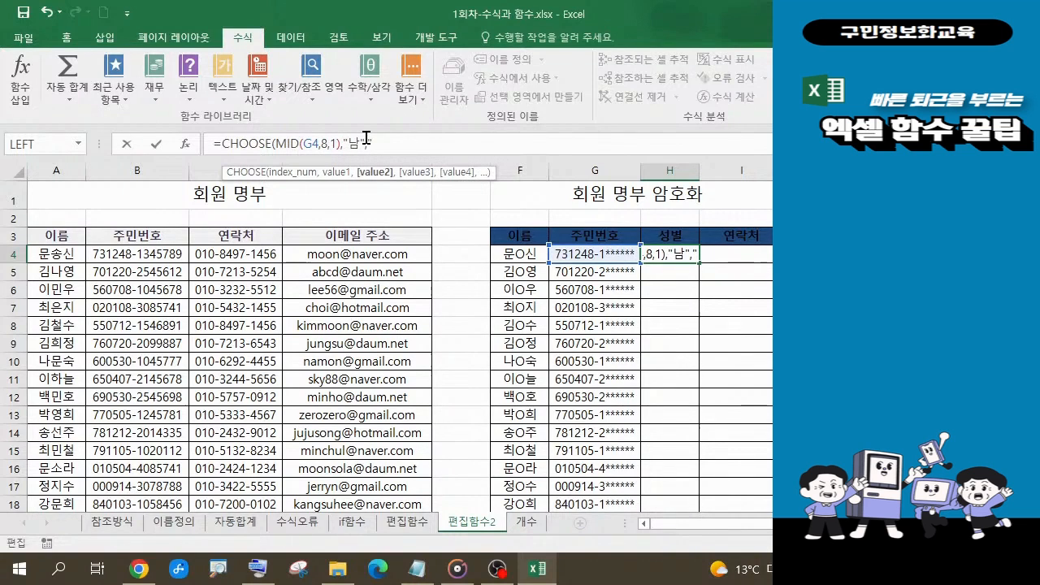
text(여)
text(,"남)
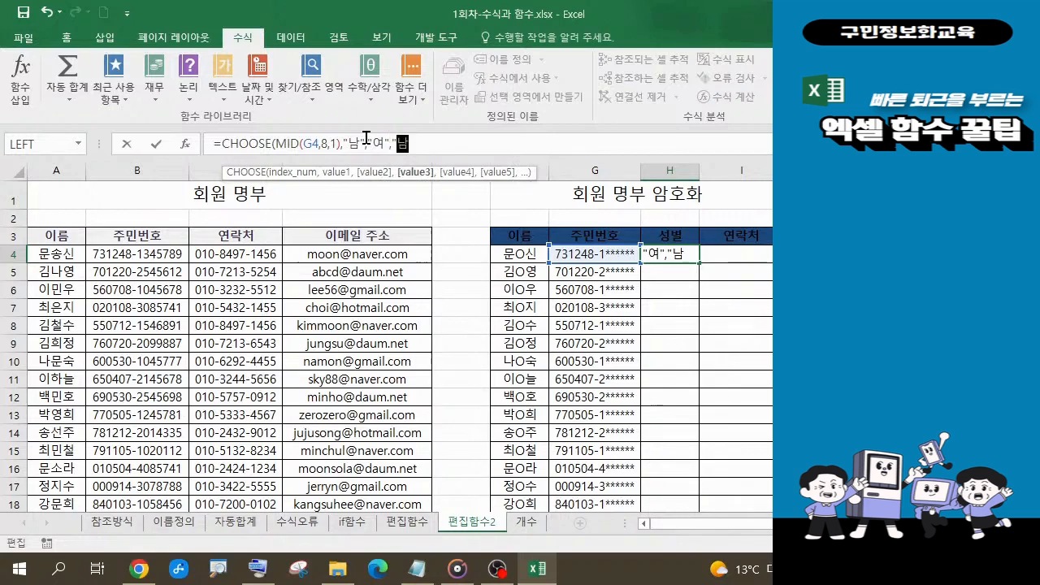
text(",")
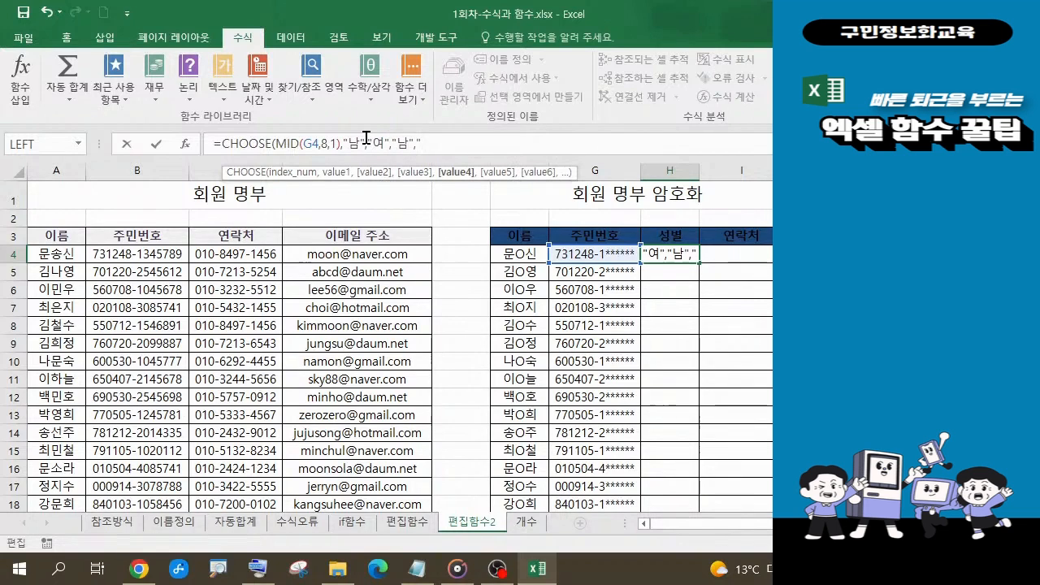
text(여"))
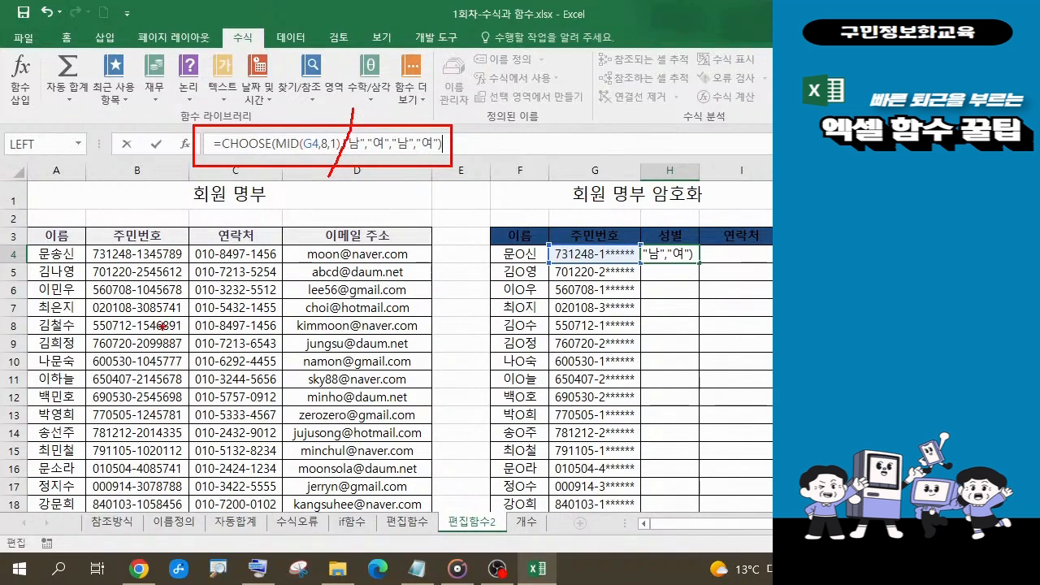
Mark the gender digits in the 주민번호 column, clear the markings, and fill the accepted CHOOSE formula from H4 down the 성별 column.
mouse_move(597, 247)
mouse_down()
mouse_move(606, 256)
mouse_move(616, 386)
mouse_move(613, 509)
mouse_up()
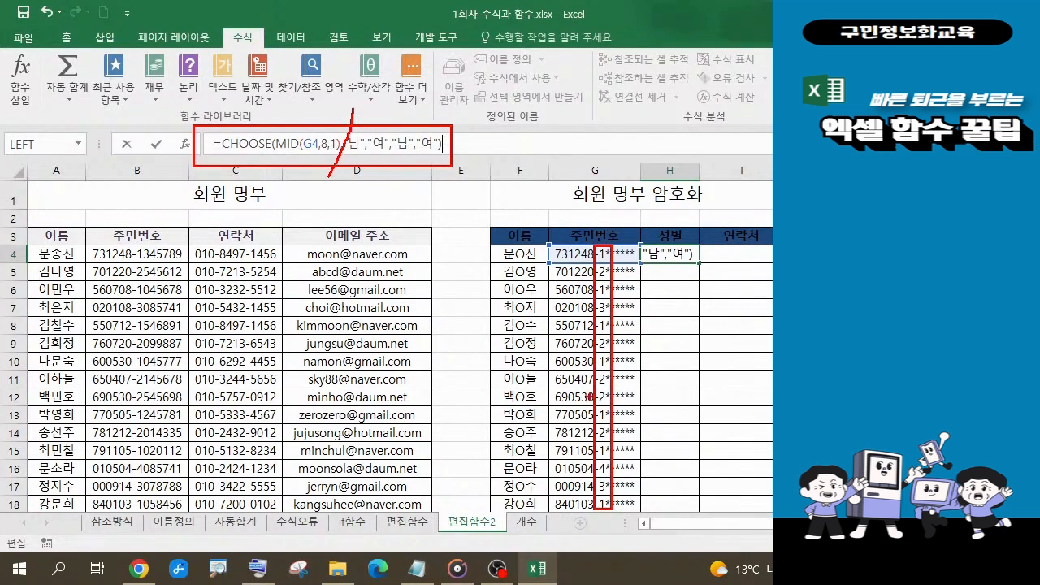
key(Escape)
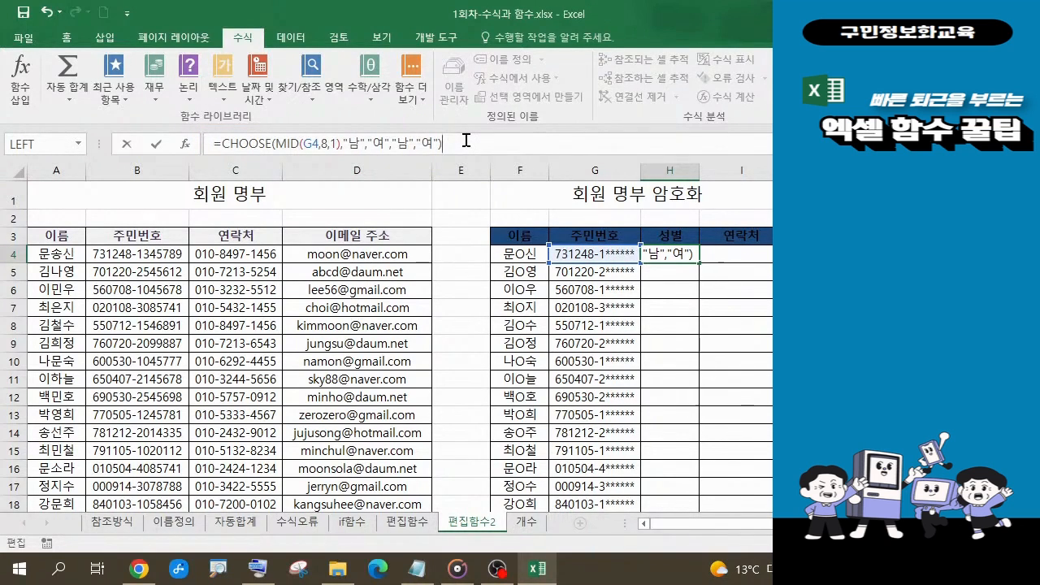
key(Return)
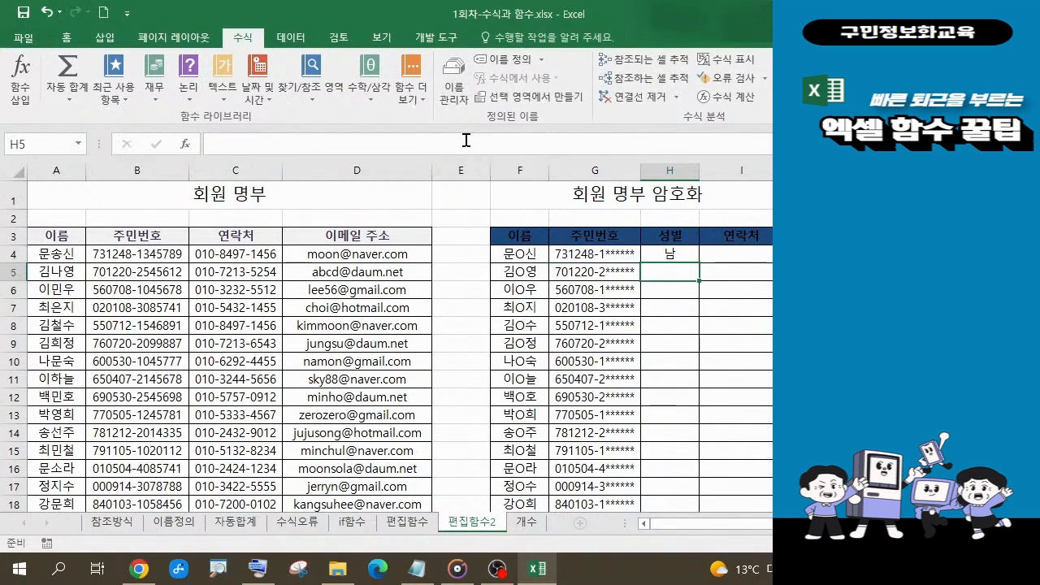
click(663, 253)
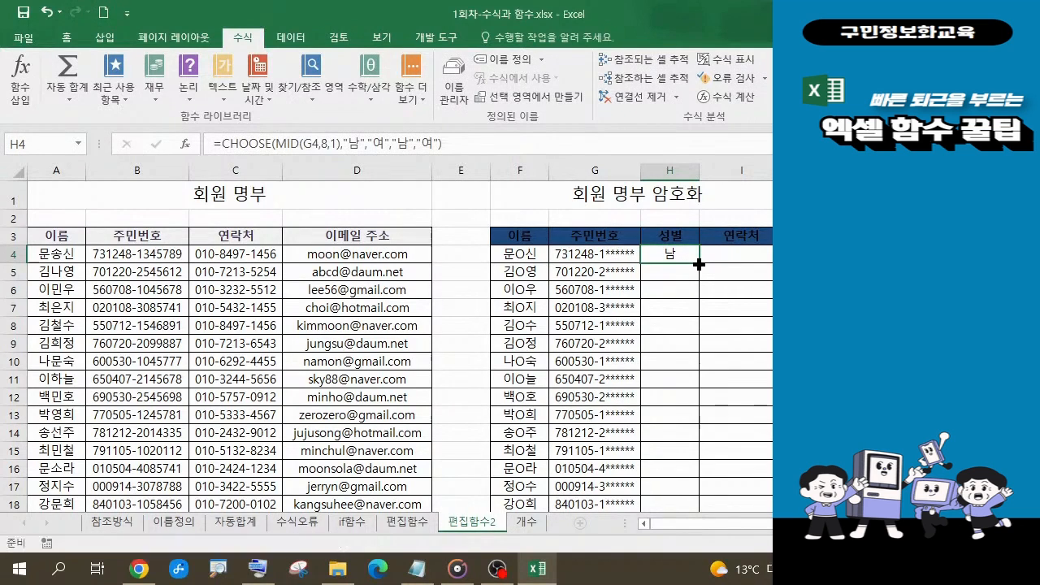
double_click(699, 264)
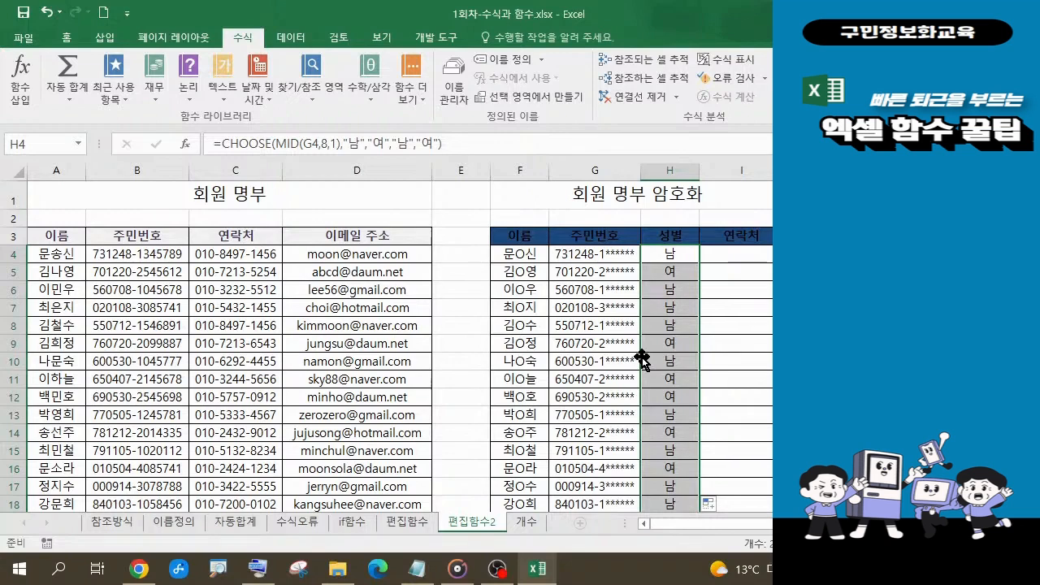
Copy the complete CHOOSE formula text from H4 to Notepad and re-enter the formula in H4.
click(426, 577)
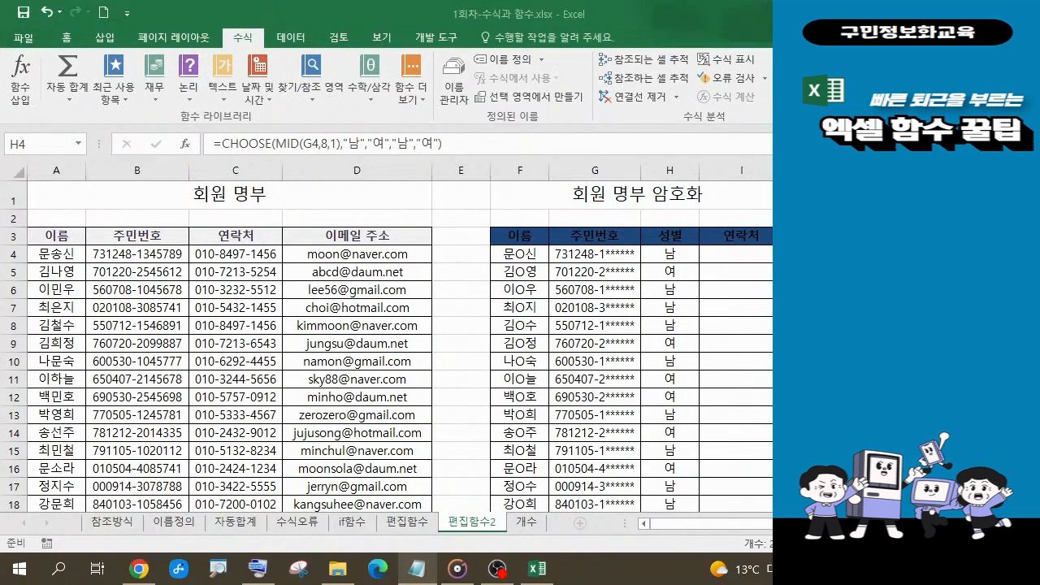
click(456, 140)
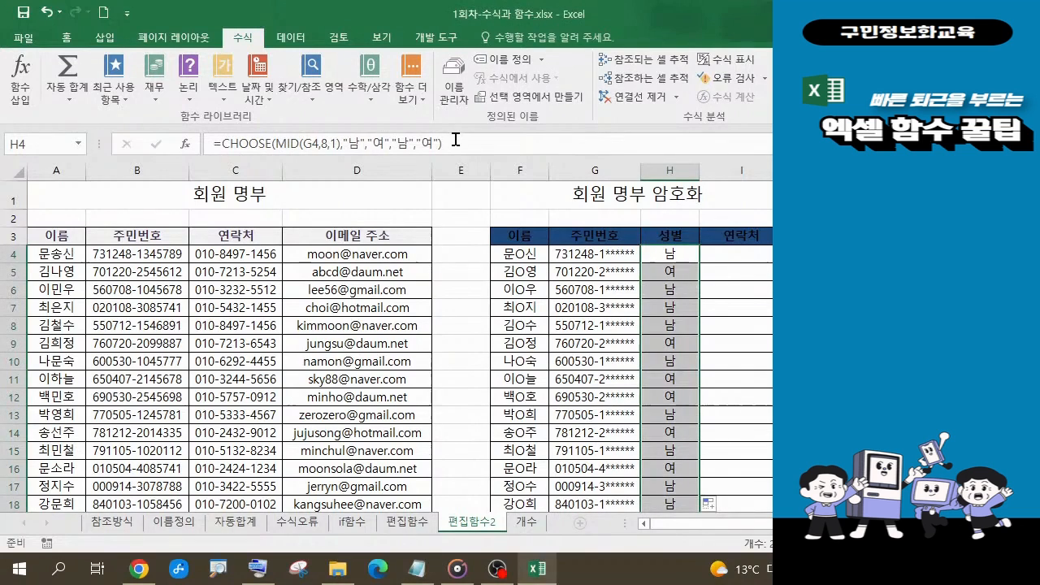
click(456, 141)
drag(456, 143, 201, 151)
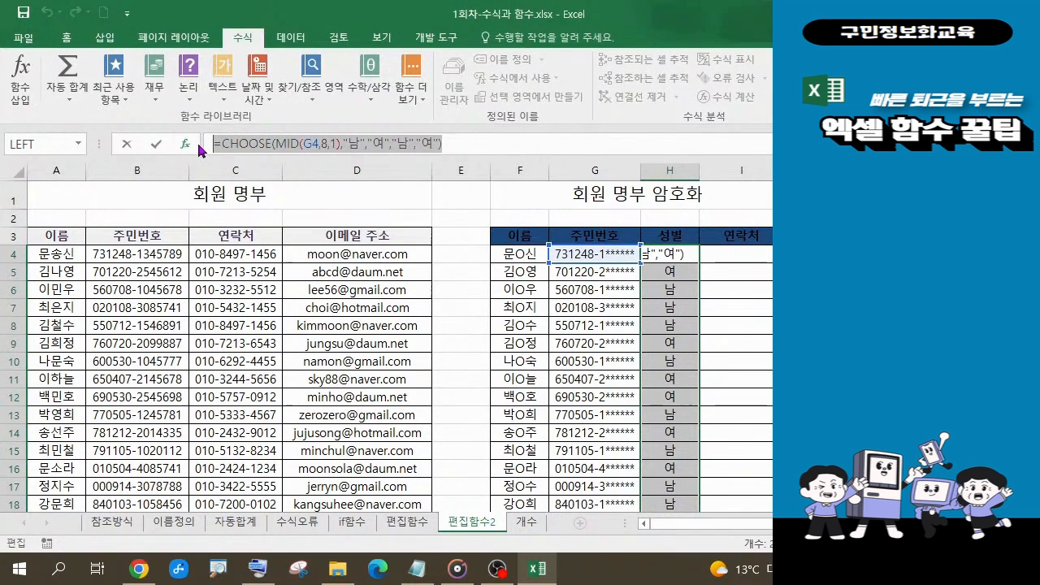
click(417, 569)
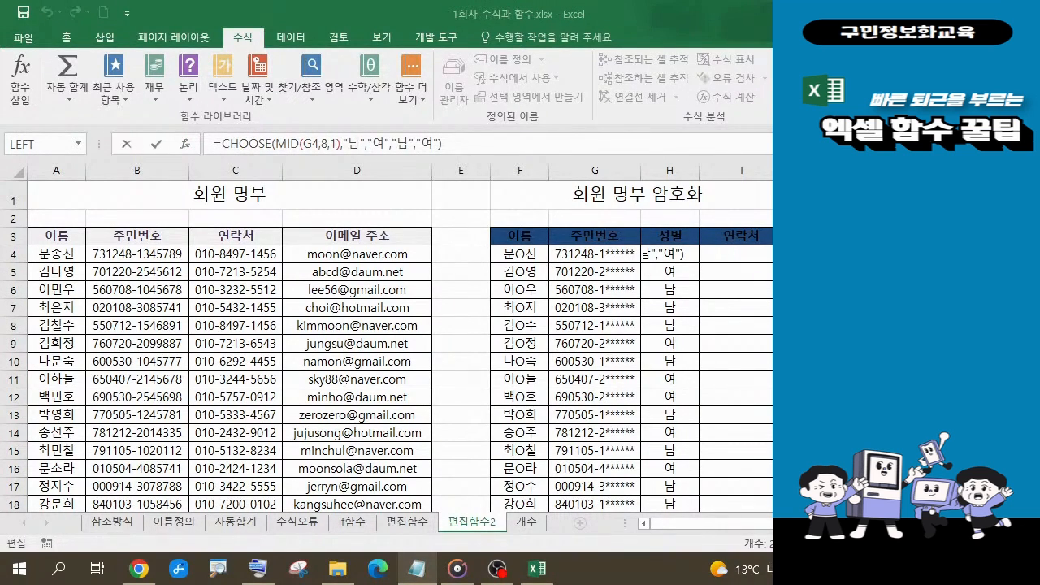
click(460, 144)
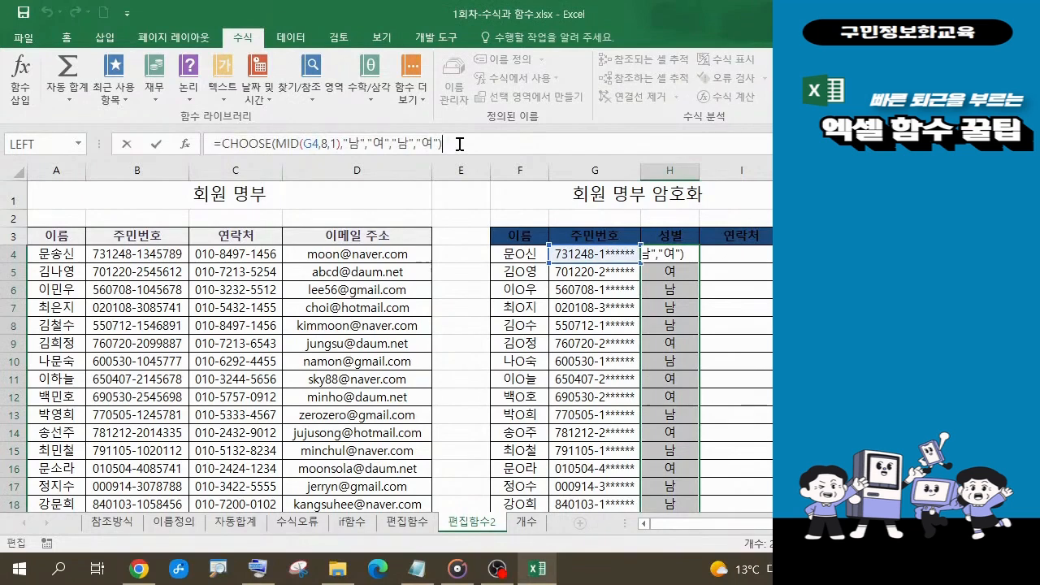
key(Return)
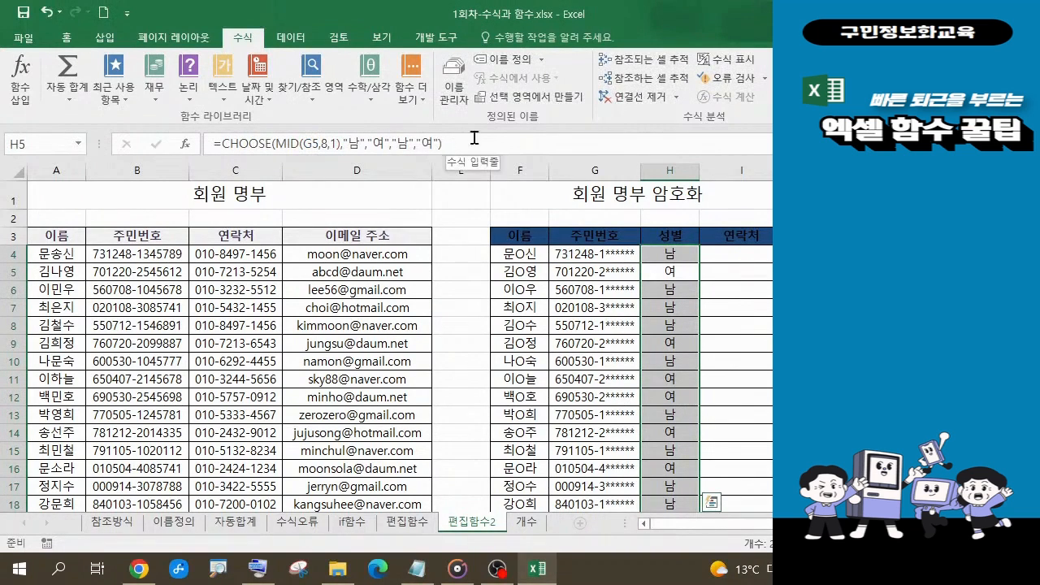
click(421, 571)
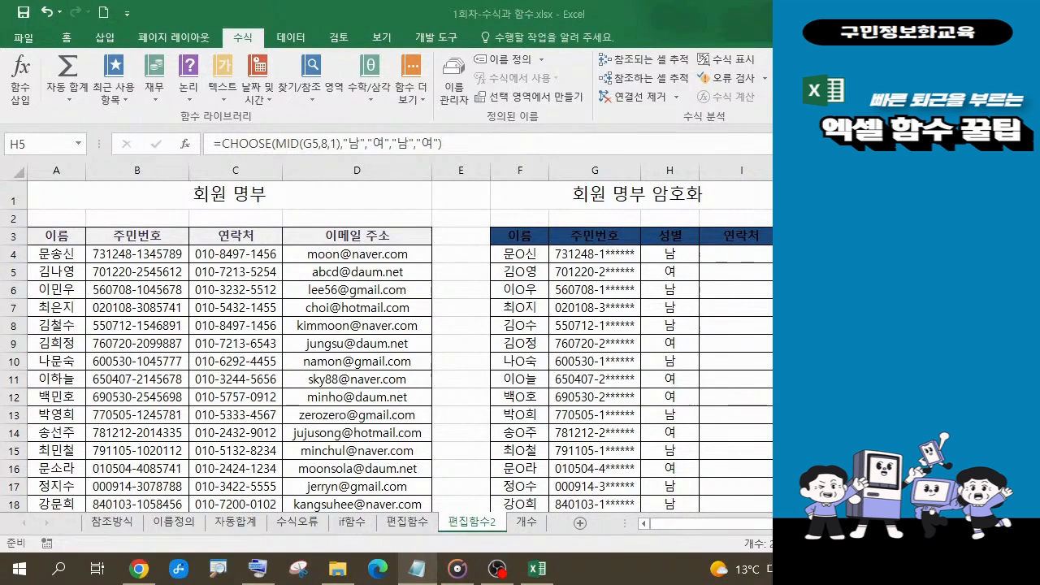
Start a REPLACE formula in the first masked 연락처 cell, I4, and open its function arguments dialog, keeping the original 연락처 column in view.
click(733, 254)
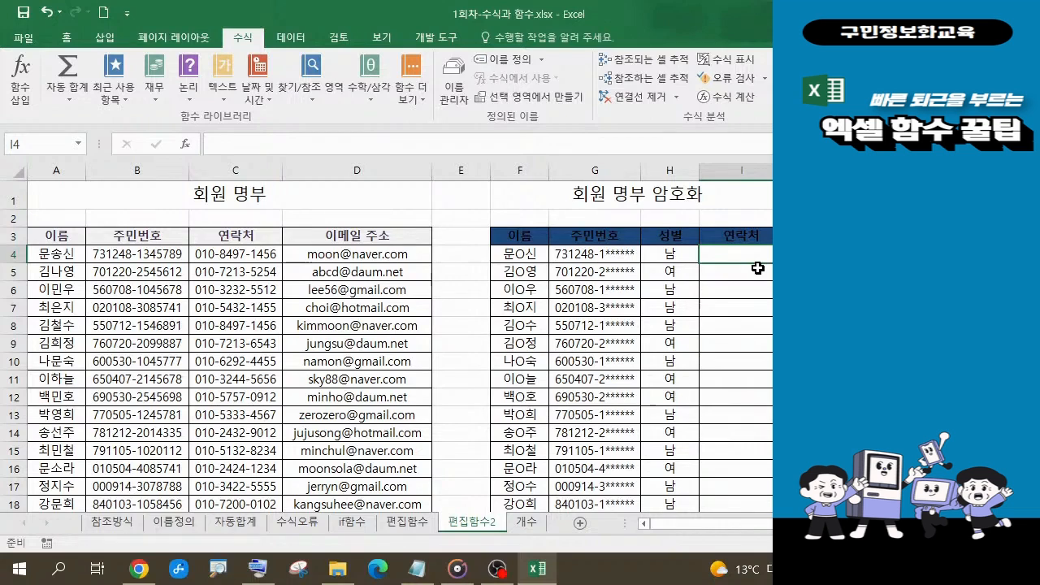
text(=)
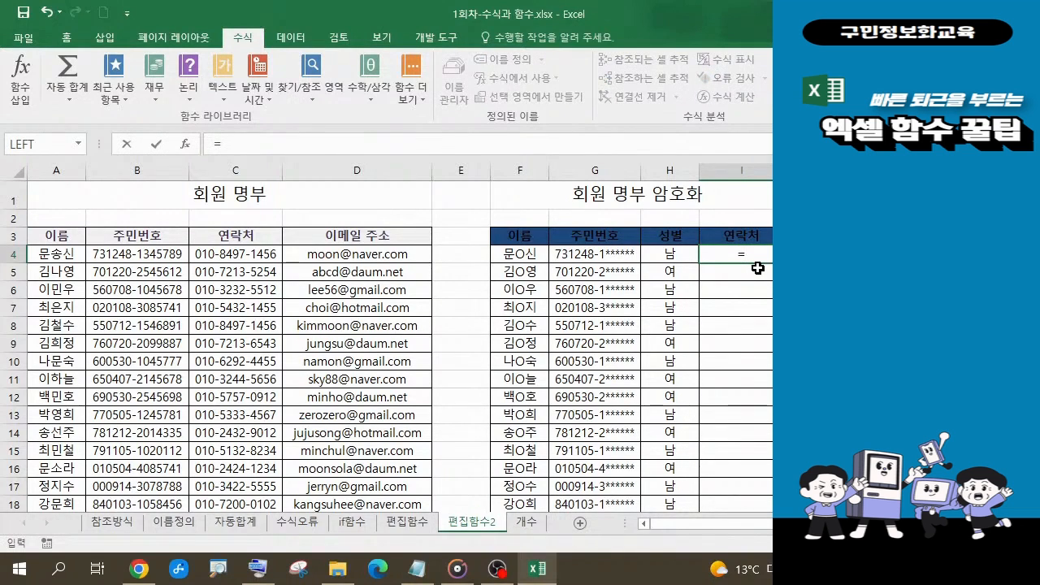
text(re)
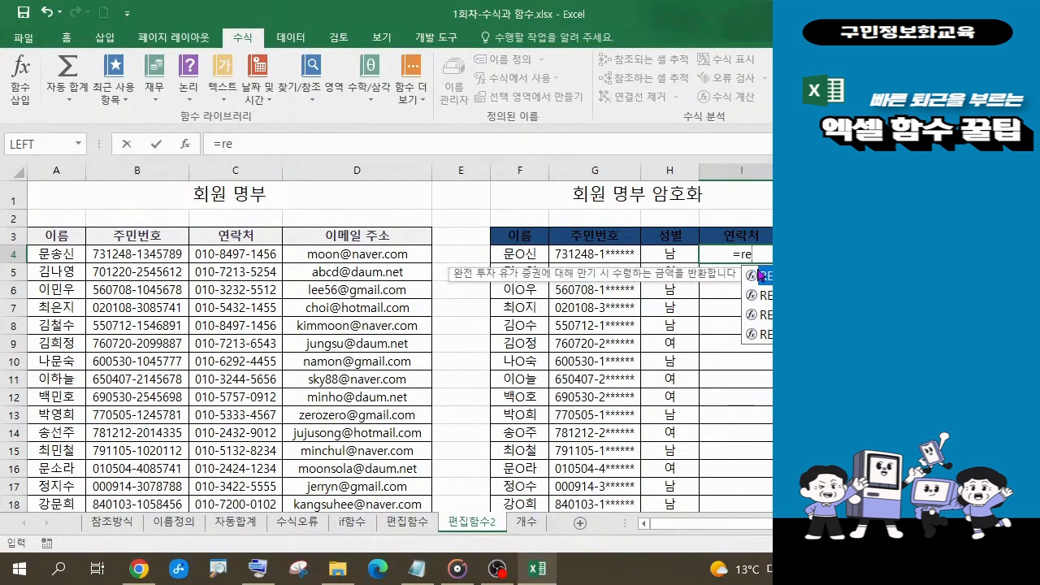
key(Down)
key(Tab)
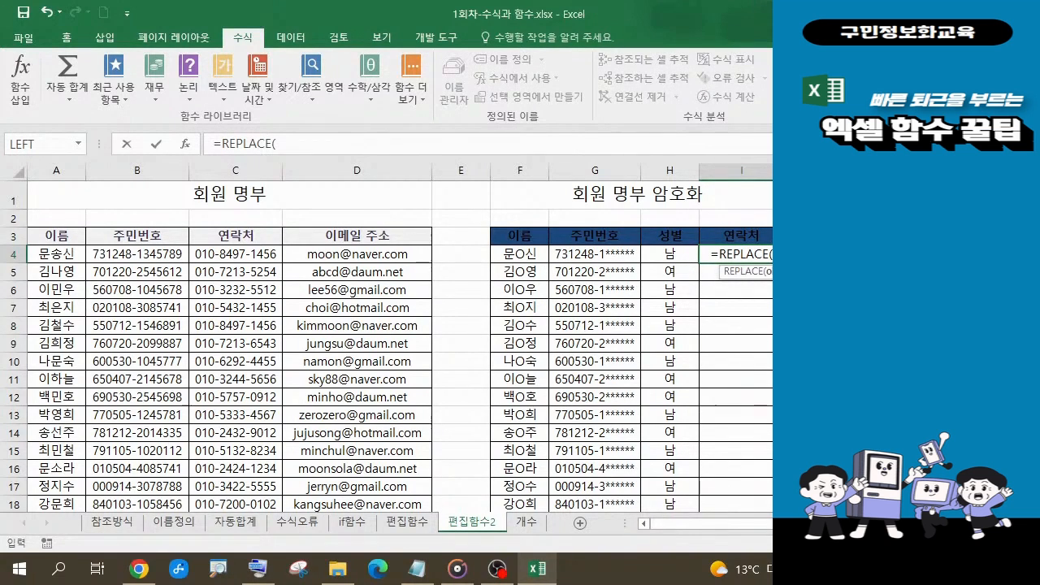
key(ctrl+a)
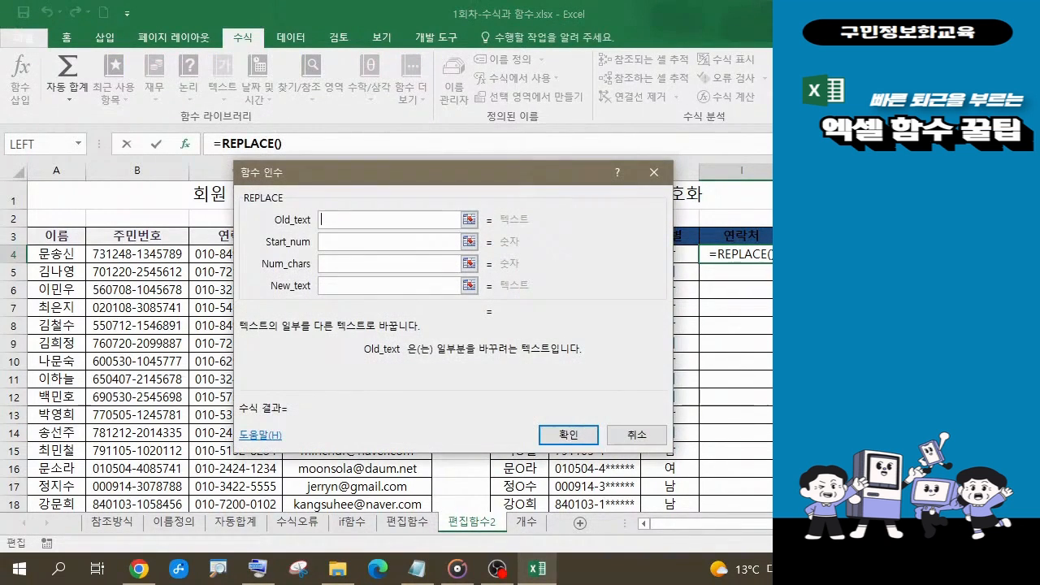
drag(488, 174, 596, 195)
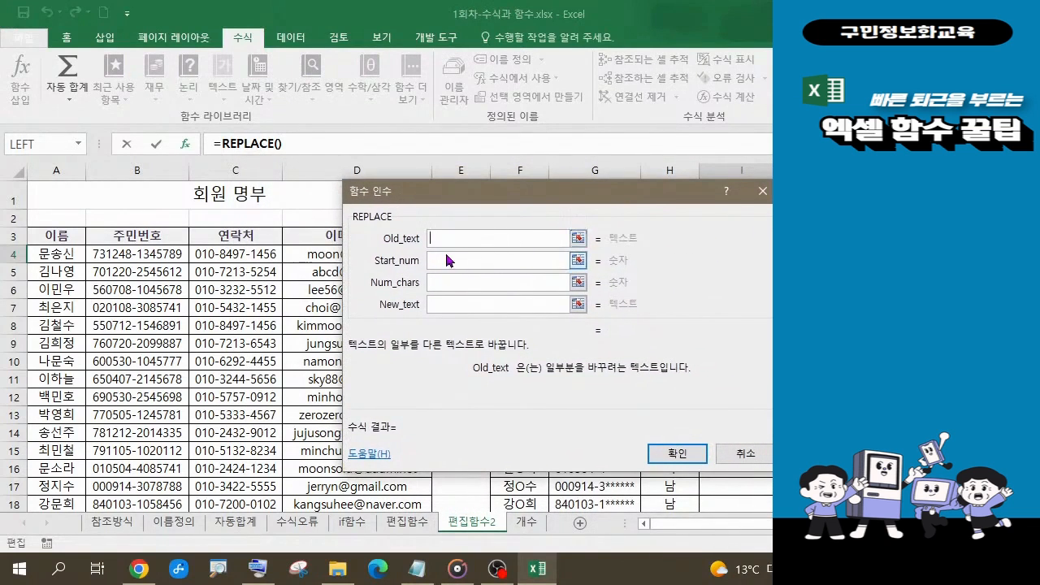
Fill in the REPLACE arguments with Old_text C4, Start_num 5, Num_chars 4 and New_text "****".
click(268, 259)
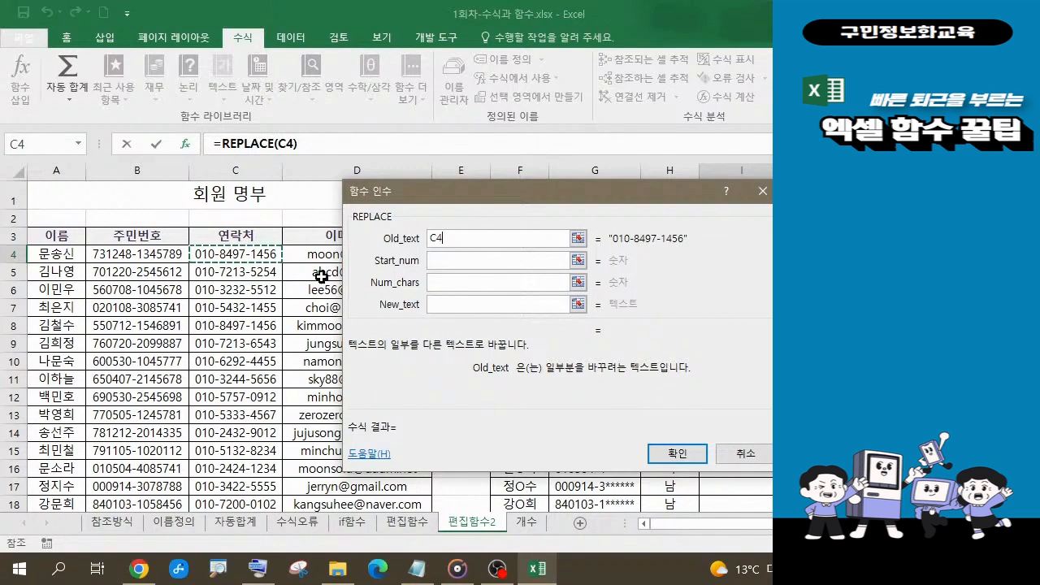
click(453, 261)
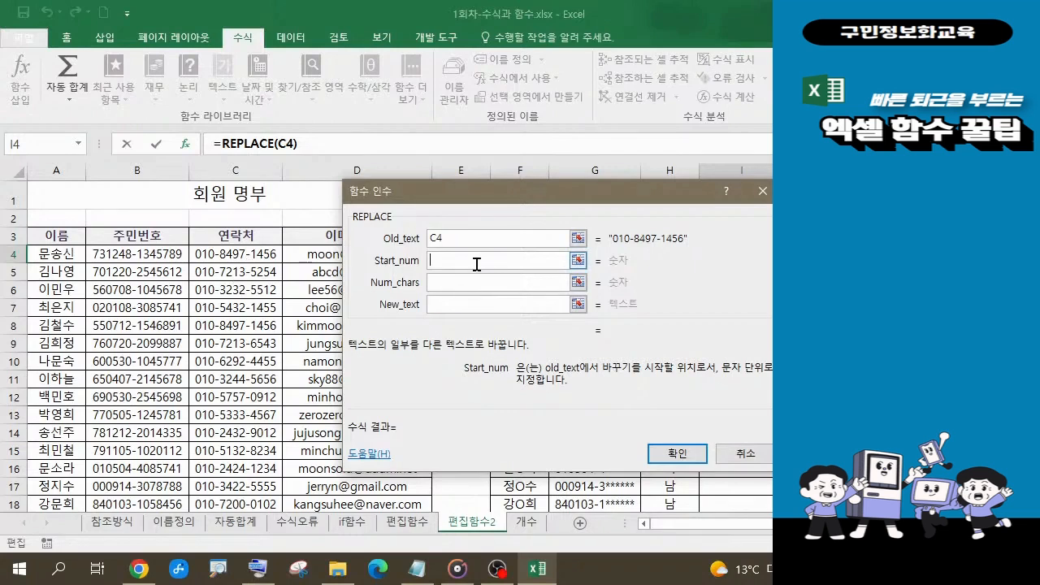
text(5)
click(451, 284)
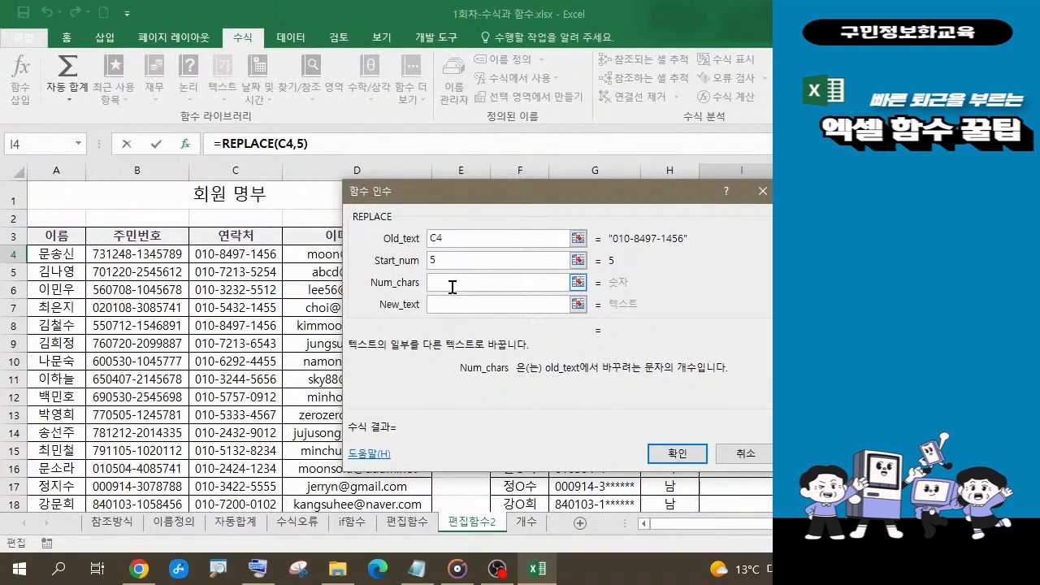
text(4)
click(469, 308)
text(****)
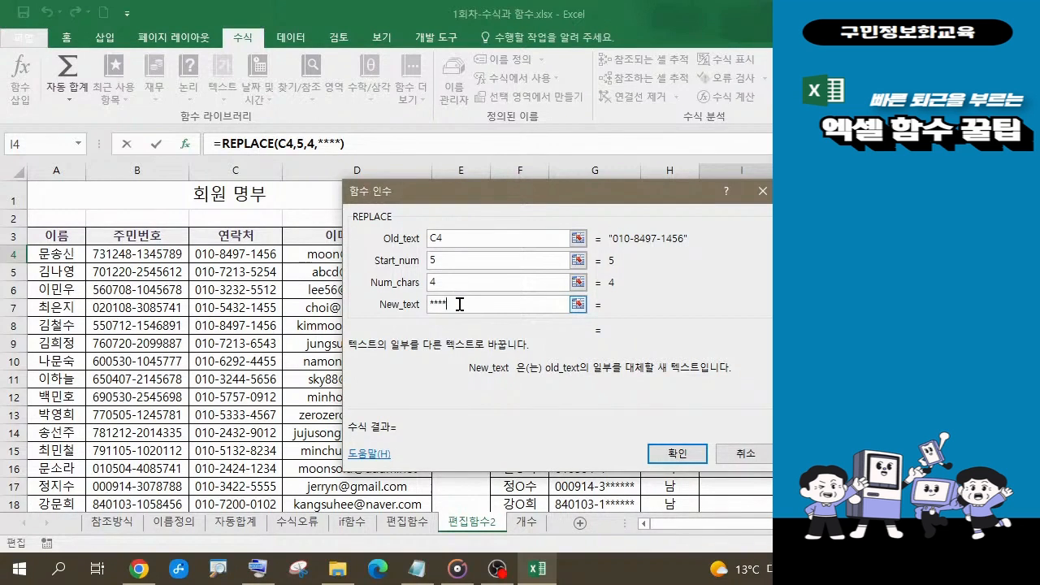
text(")
click(430, 306)
text(")
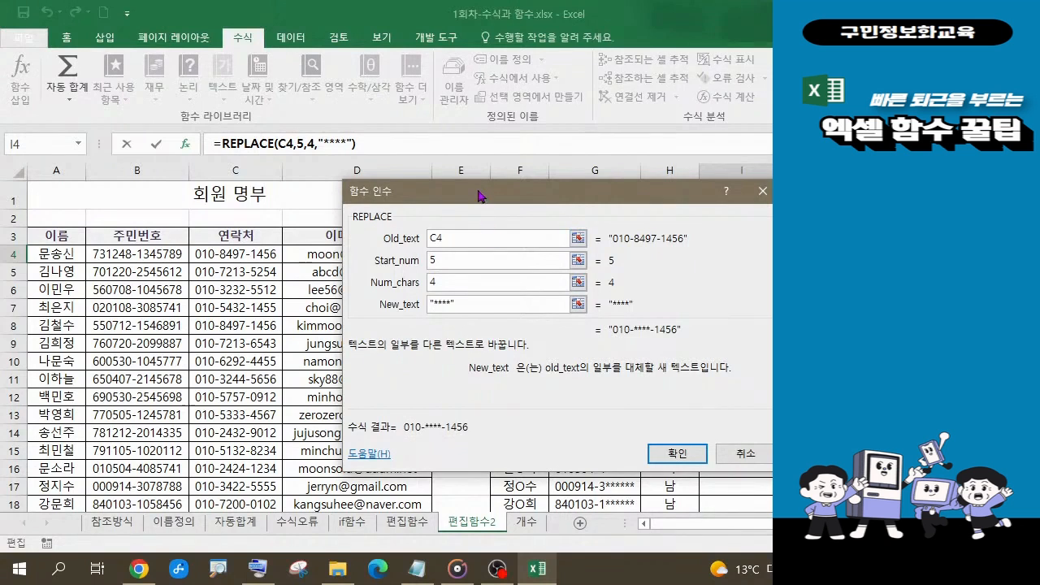
Move the function arguments dialog aside, mark the result preview, the formula, the arguments and the confirmation button, and clear the markings.
drag(480, 193, 426, 195)
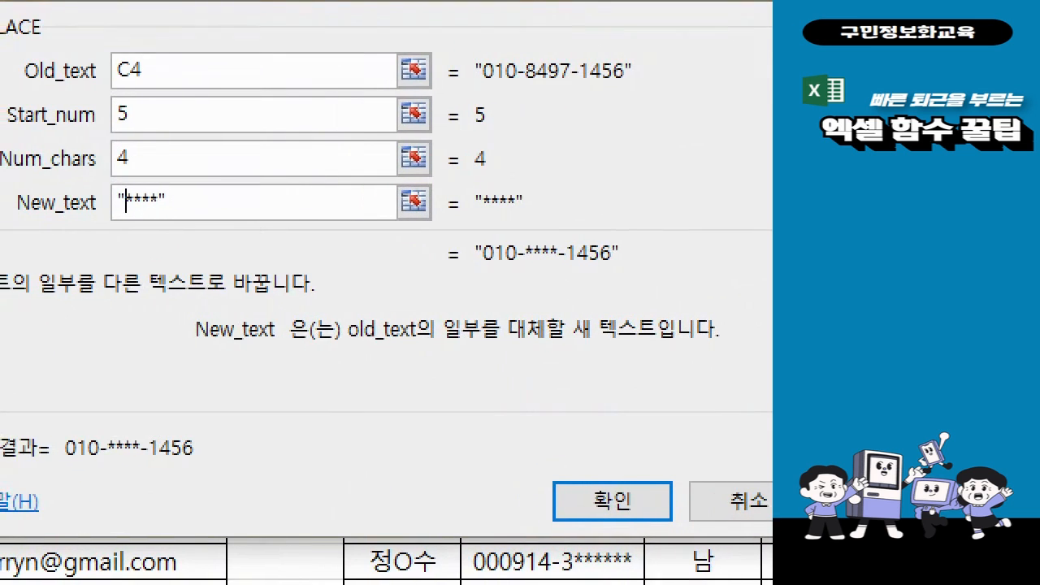
click(521, 292)
mouse_move(461, 228)
mouse_down()
mouse_move(654, 272)
mouse_move(663, 295)
mouse_up()
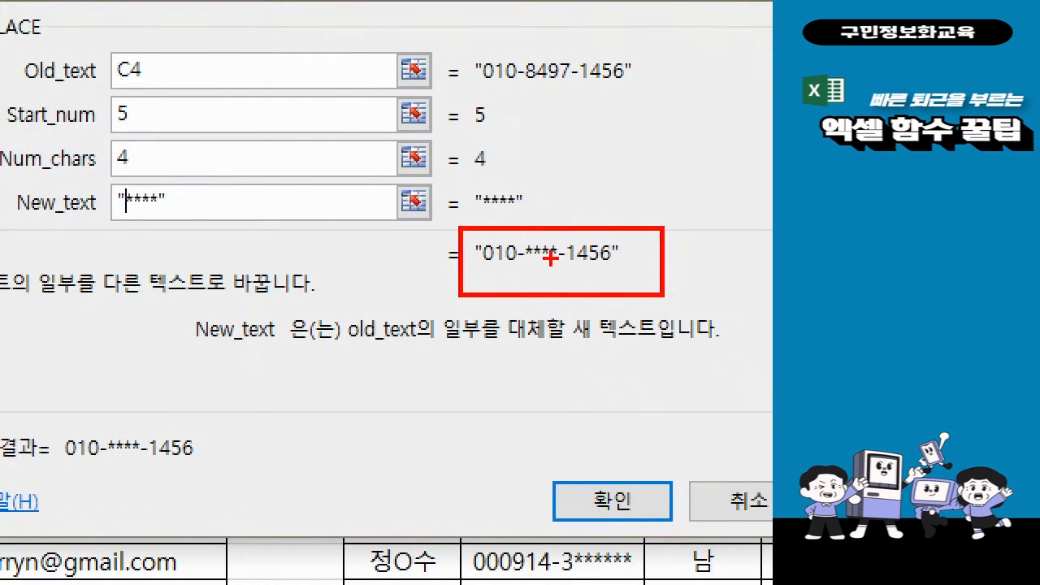
key(Escape)
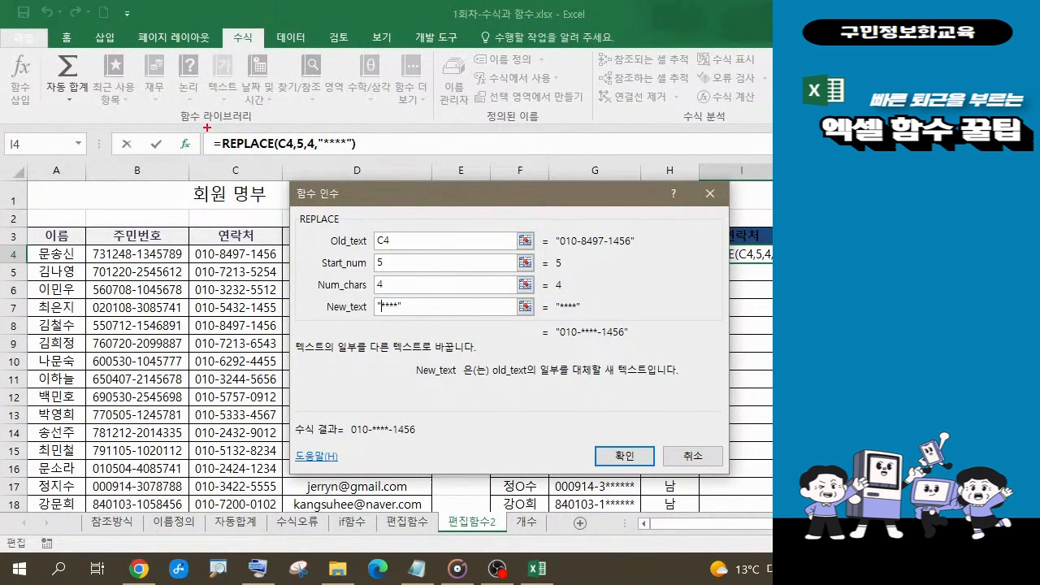
drag(208, 126, 375, 163)
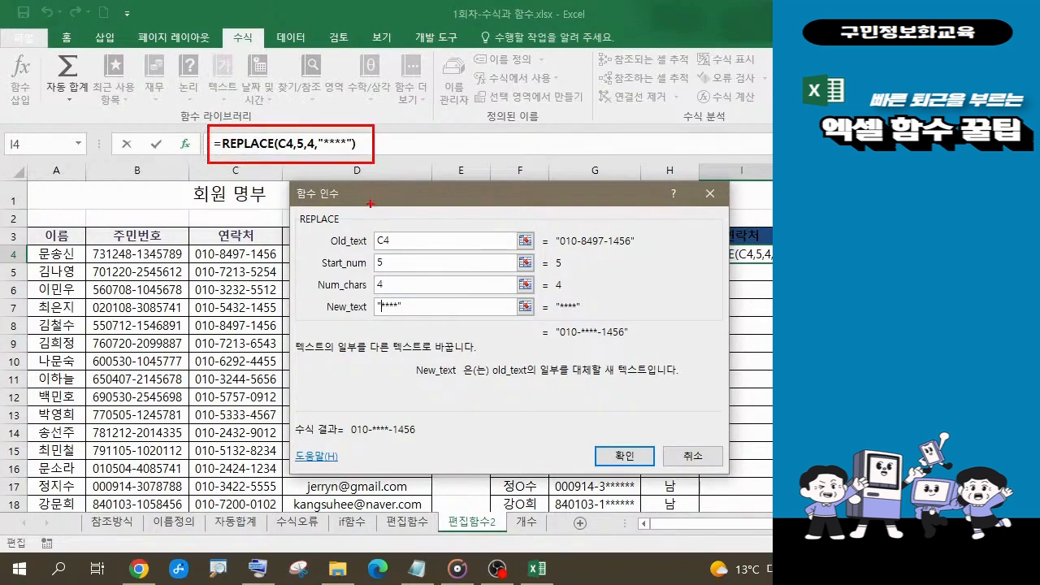
mouse_move(326, 213)
mouse_down()
mouse_move(416, 300)
mouse_move(429, 335)
mouse_up()
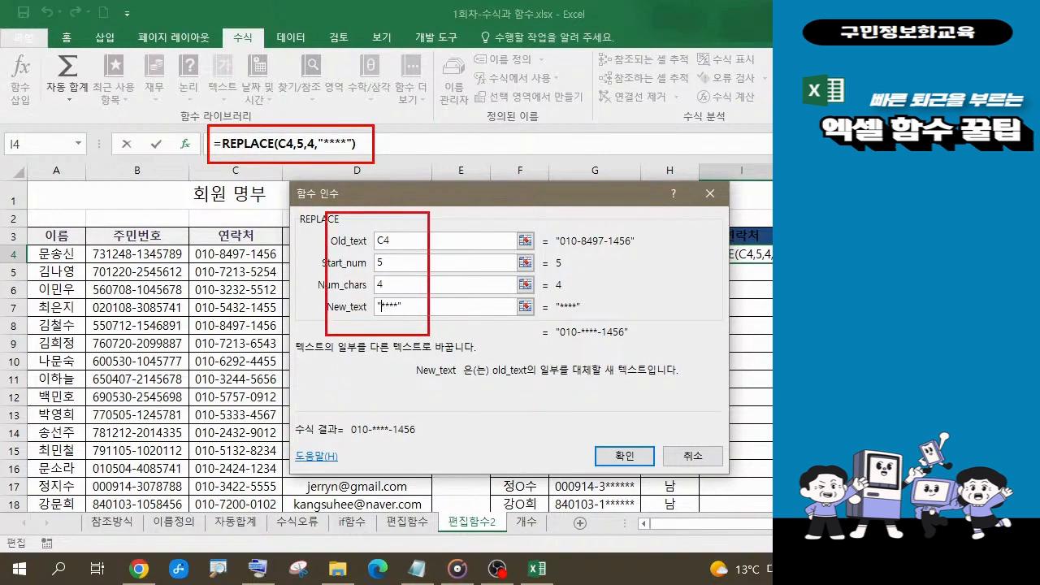
mouse_move(634, 474)
mouse_down()
mouse_move(585, 431)
mouse_move(654, 439)
mouse_move(638, 469)
mouse_up()
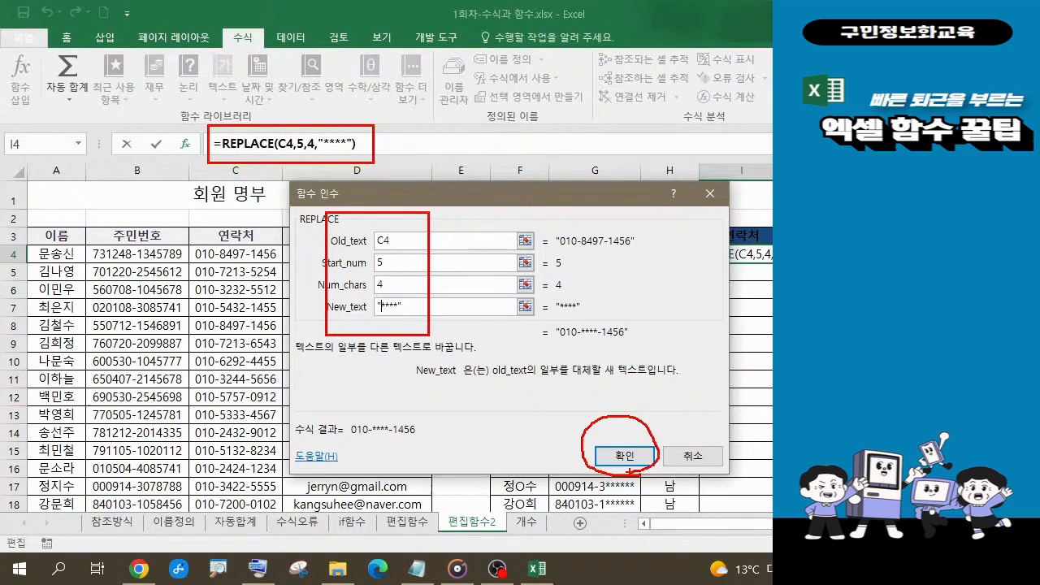
key(Escape)
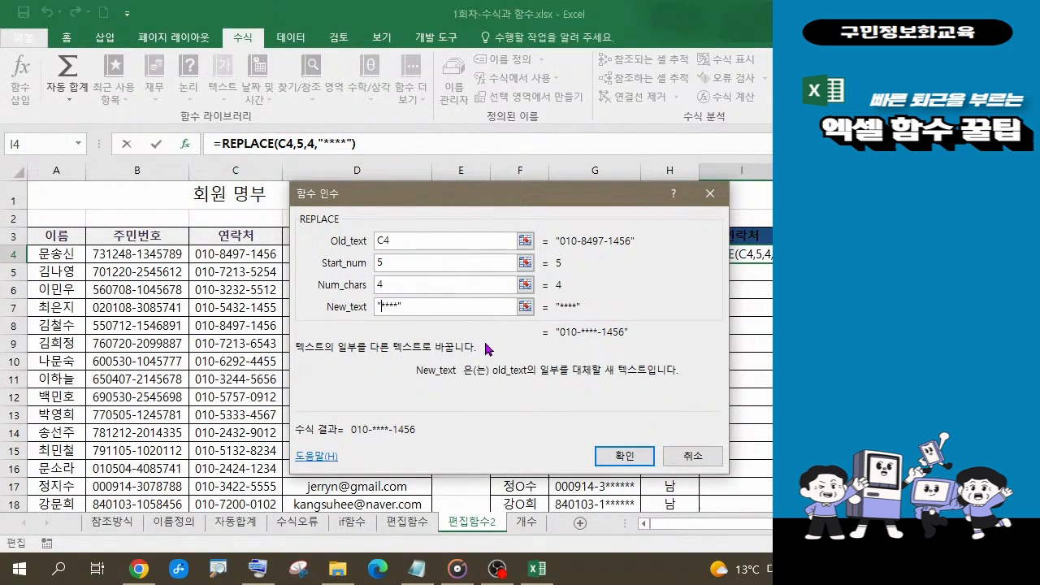
Accept the REPLACE formula in I4 and fill it down the masked 연락처 column.
click(627, 462)
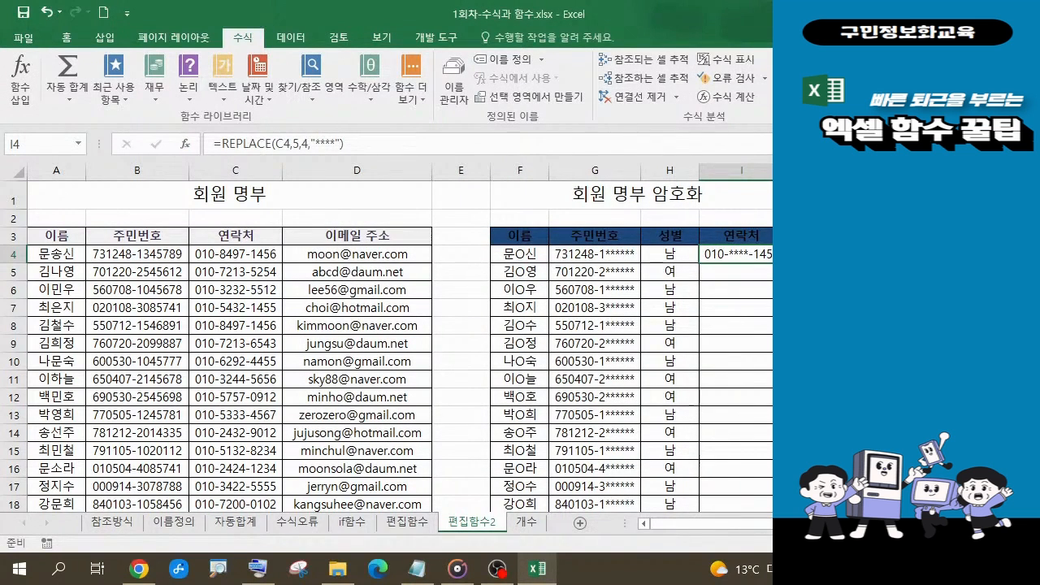
double_click(771, 262)
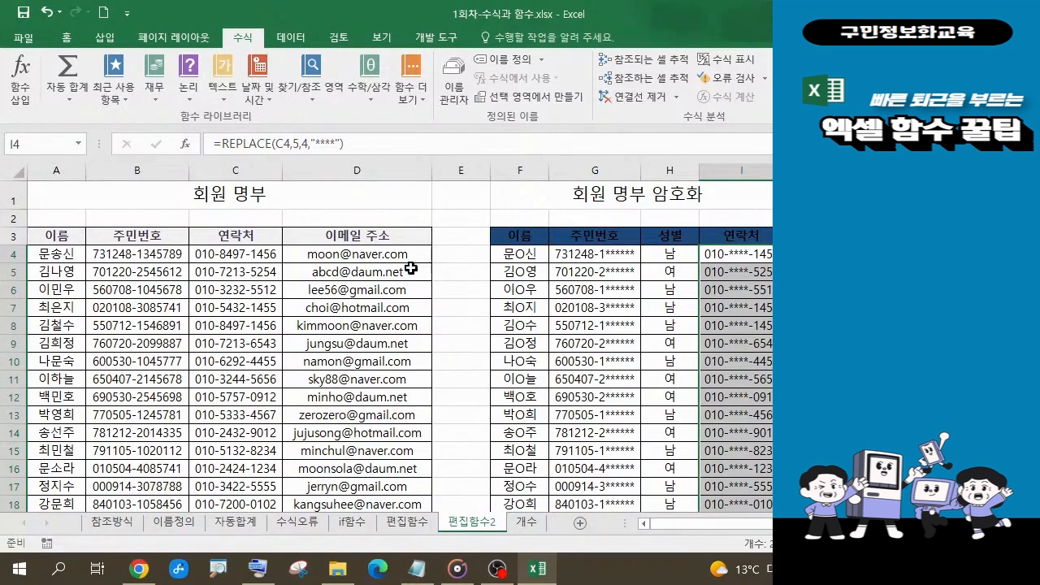
Copy the complete REPLACE formula text from I4, switch to Notepad with it, and re-enter the formula in I4.
click(362, 144)
drag(363, 144, 215, 147)
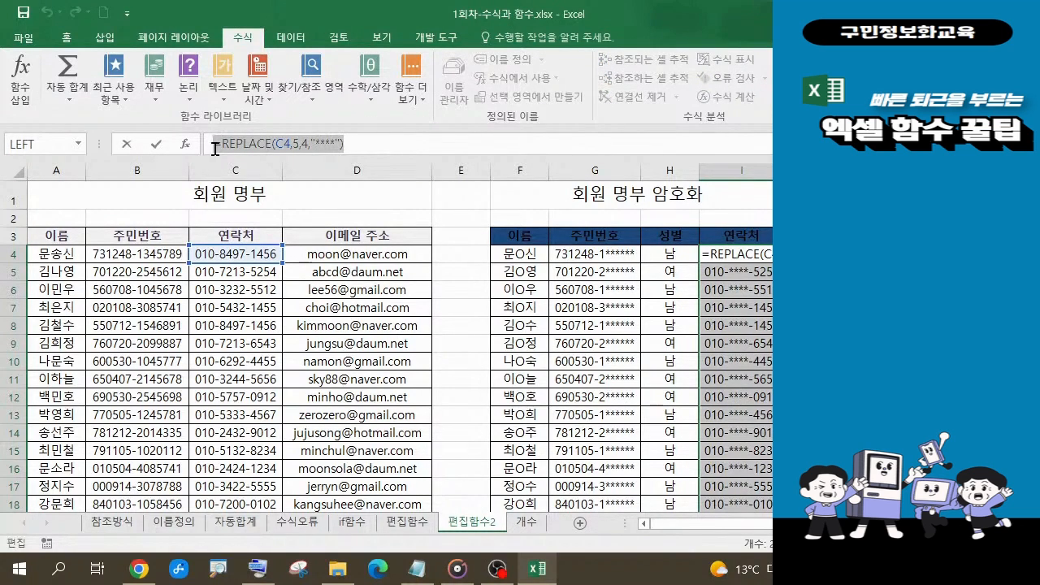
key(ctrl+c)
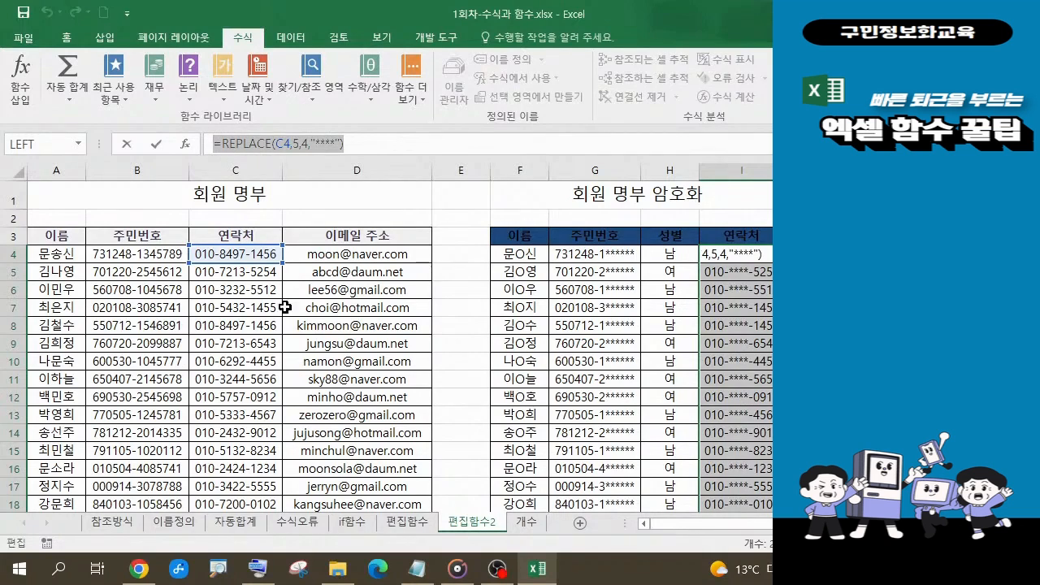
click(417, 569)
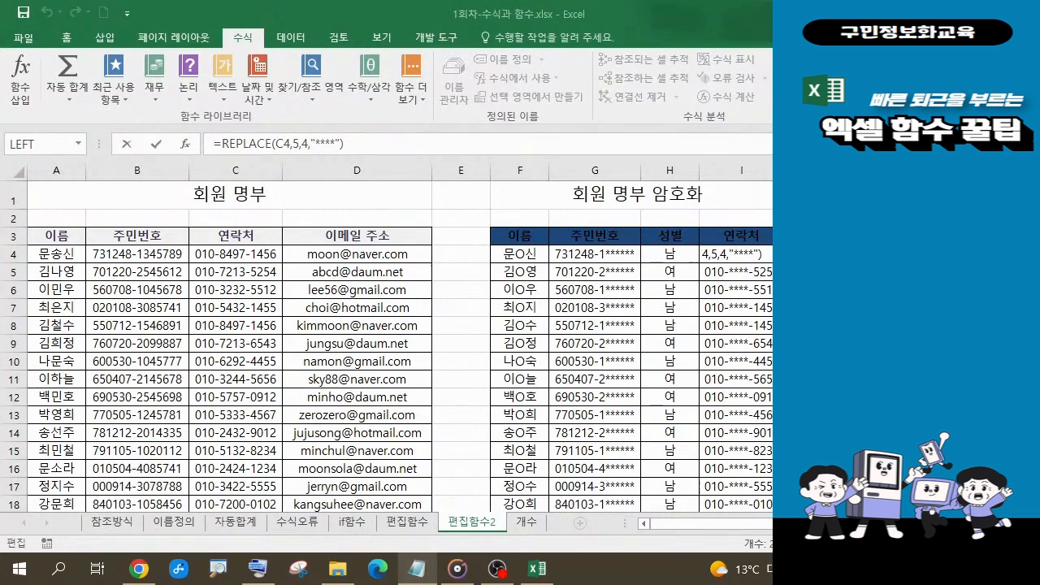
click(362, 143)
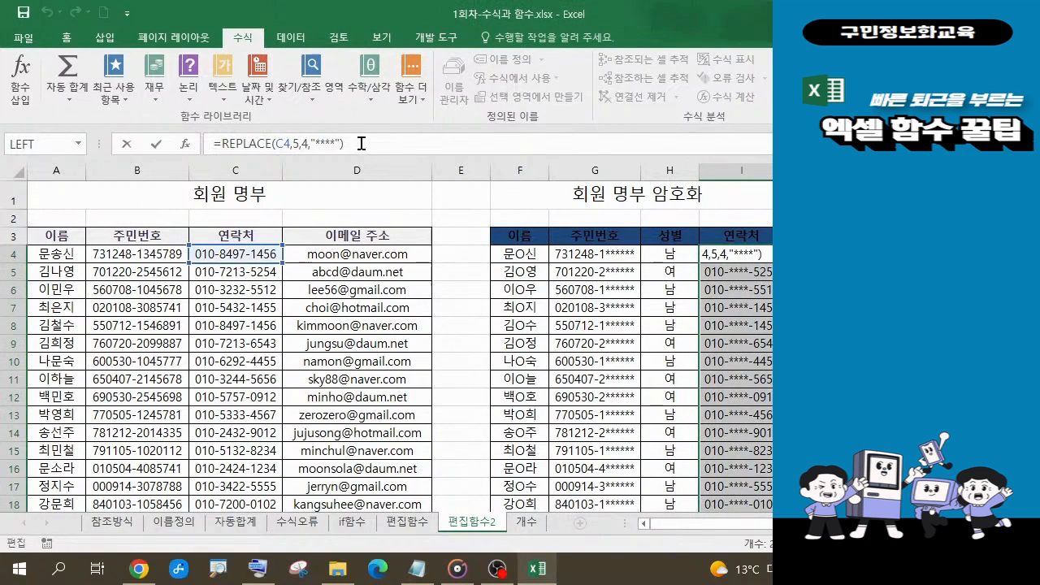
key(Return)
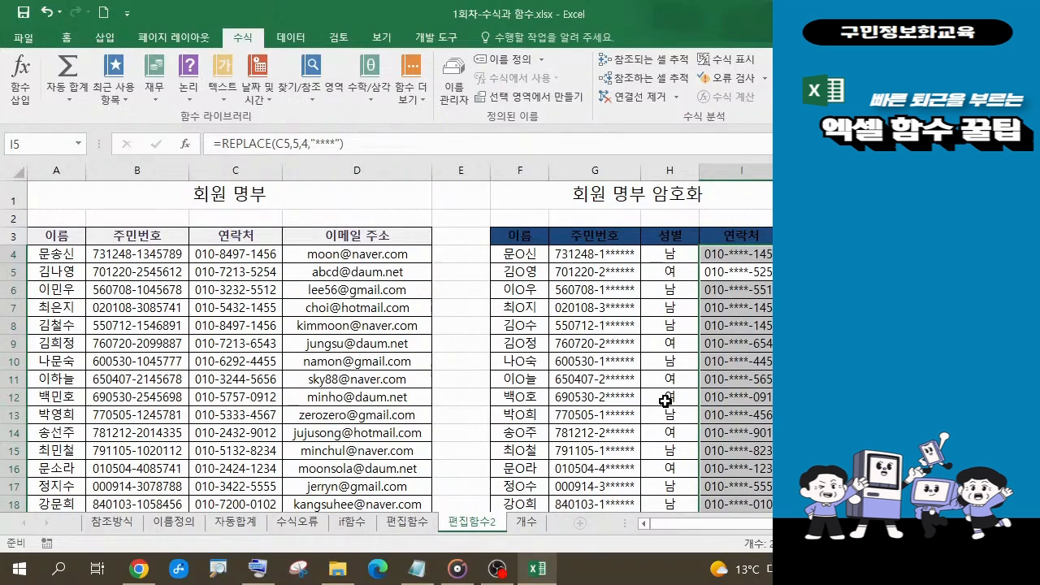
Check Notepad once more, reselect I4 on the 편집함수2 sheet, and save the workbook.
click(750, 255)
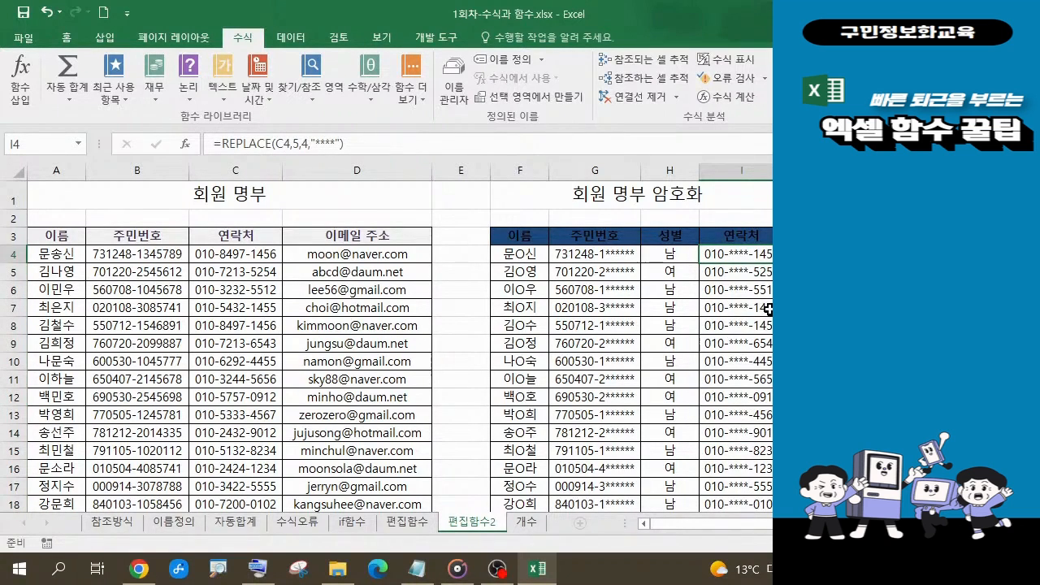
click(418, 569)
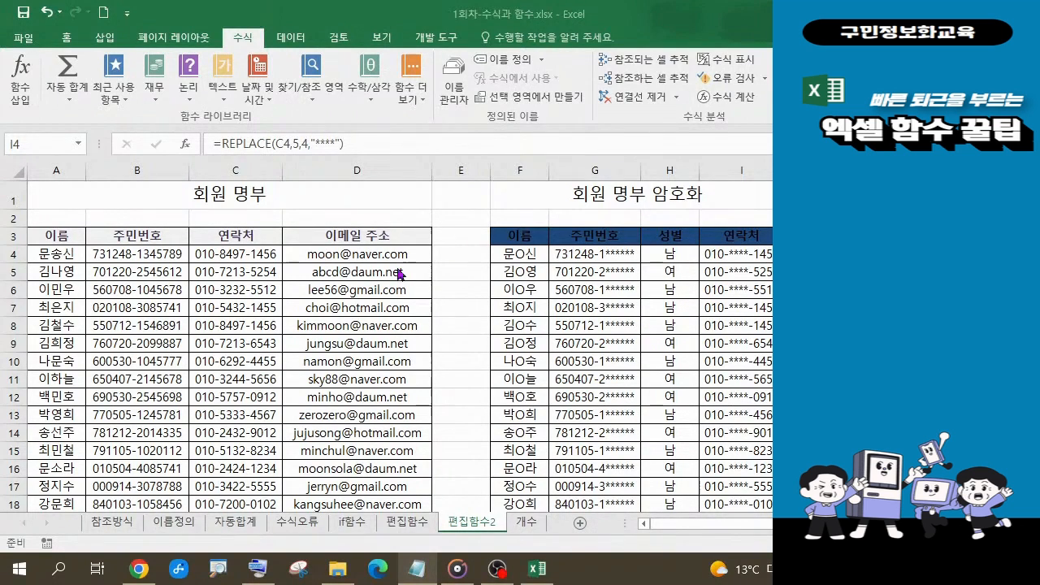
click(739, 256)
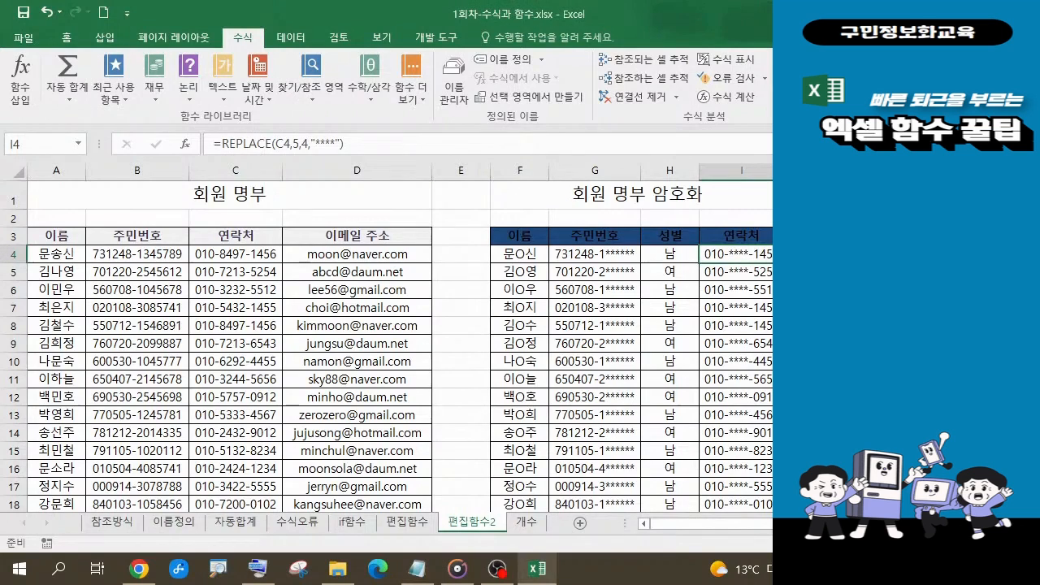
click(25, 14)
Look over the counting exercise on the 개수 sheet and return to the 편집함수2 sheet.
click(520, 528)
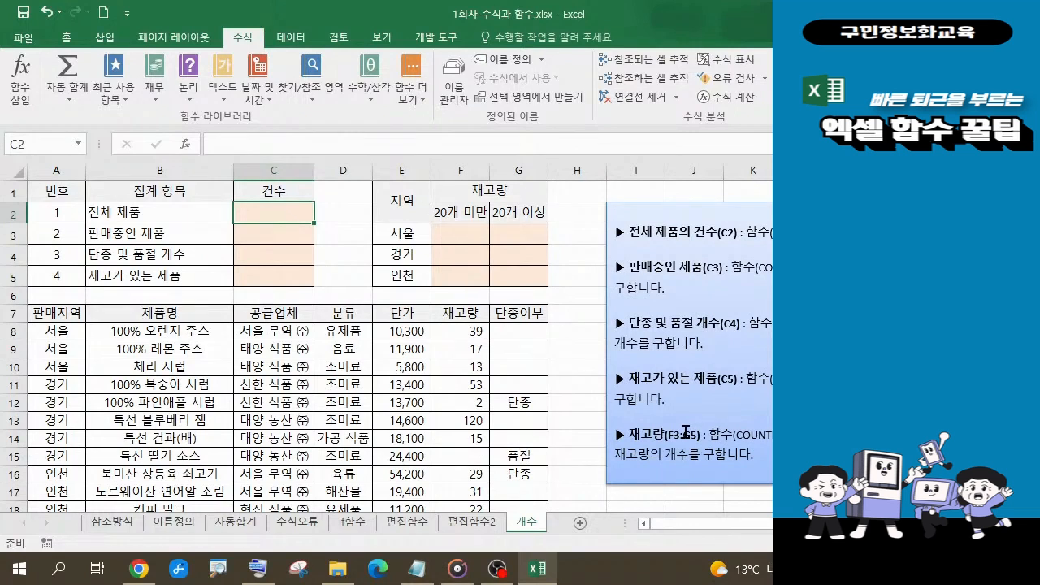
click(479, 523)
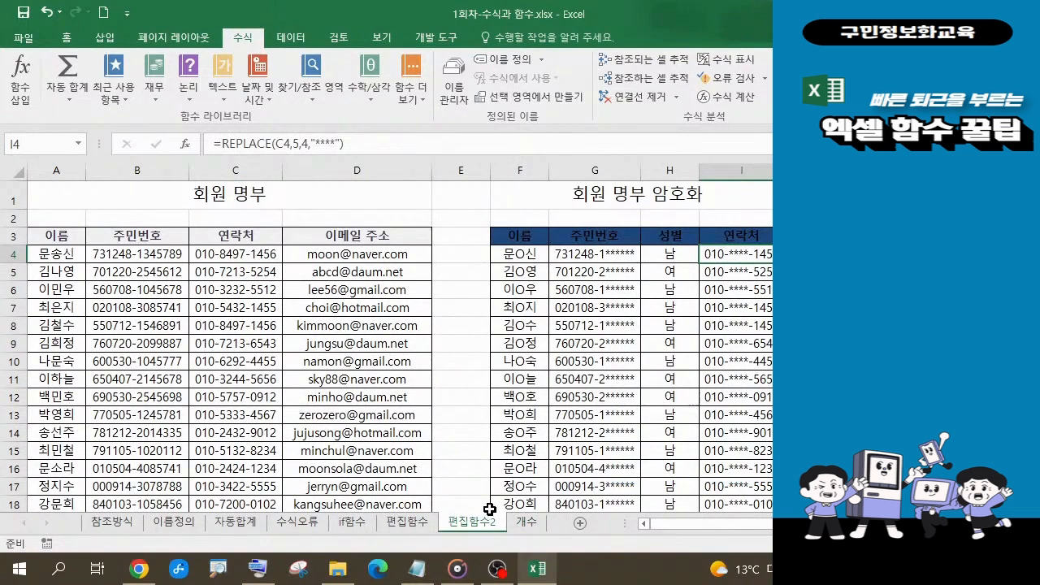